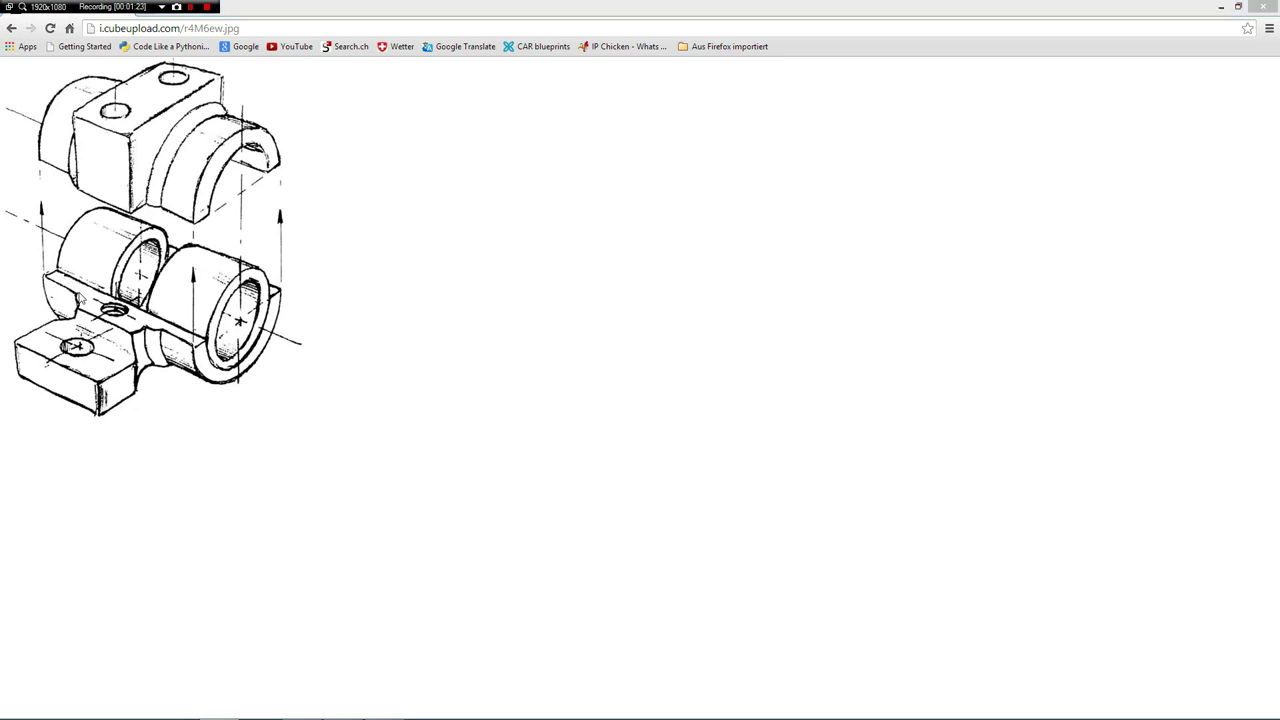
# - Switch from the reference drawing to modo and change the viewport to the Top view
pyautogui.hotkey('alt', 'Tab')
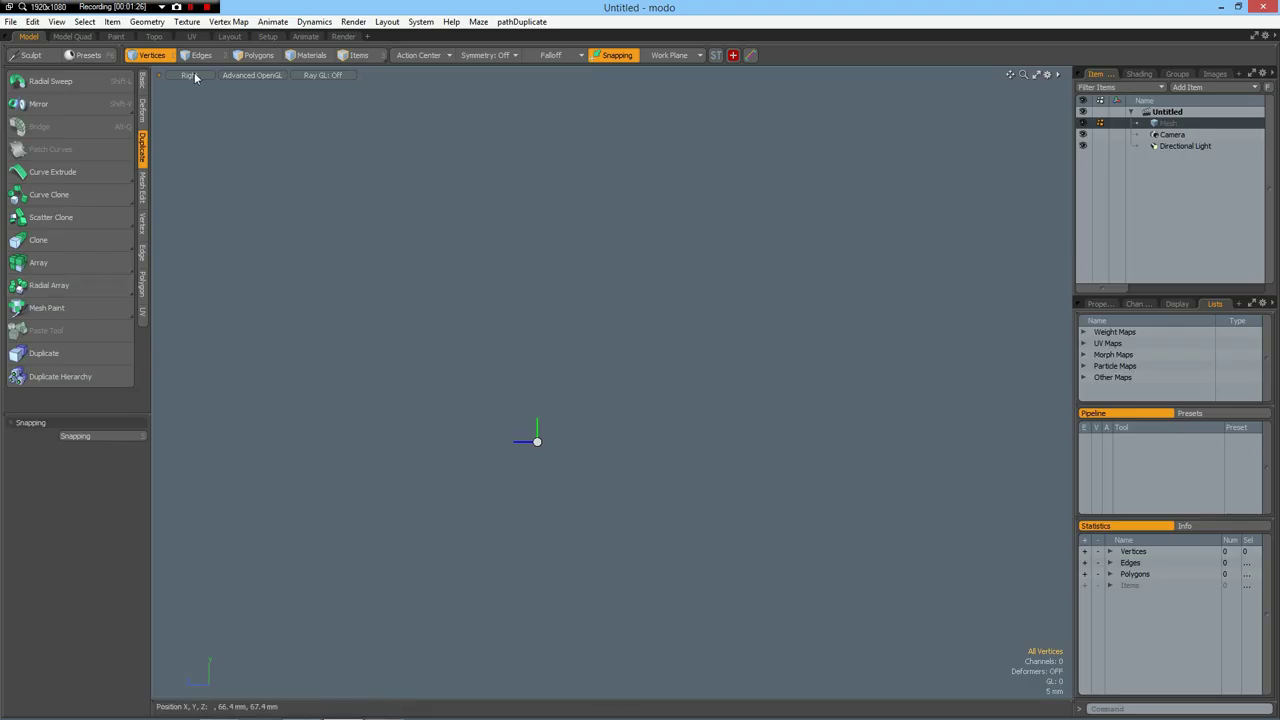
pyautogui.click(192, 74)
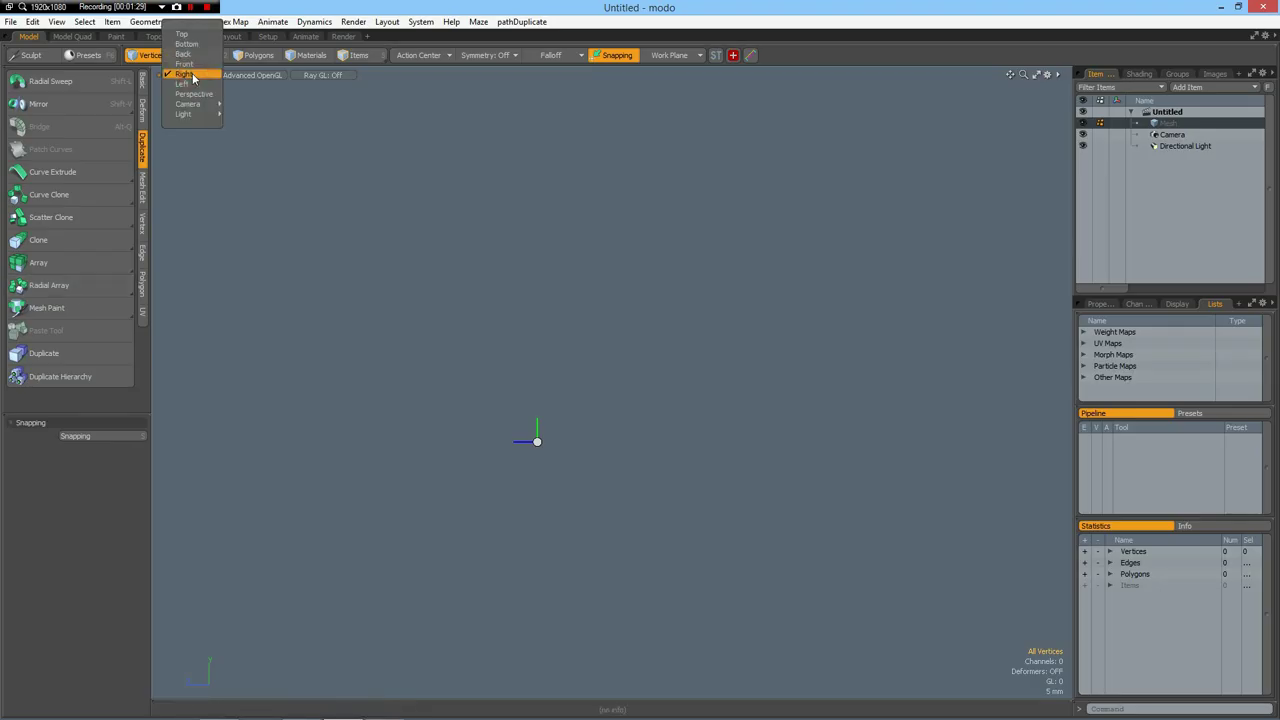
pyautogui.click(183, 34)
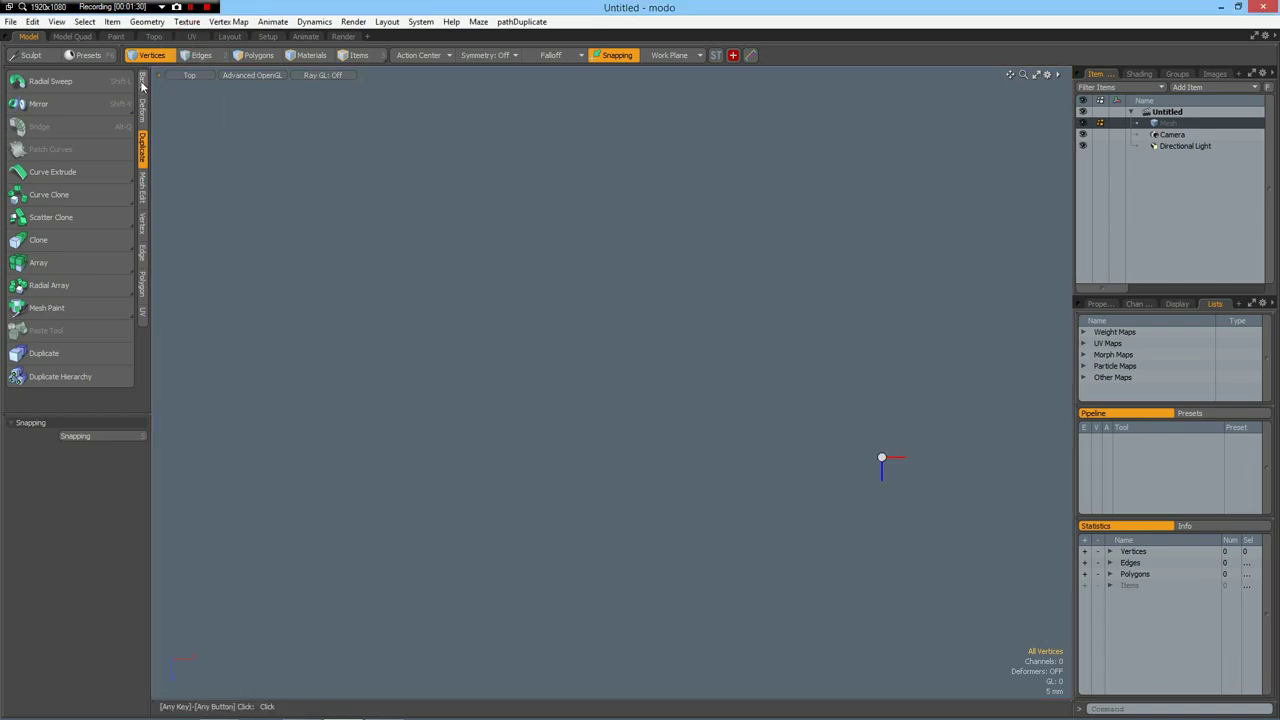
# - Draw a flat Cube primitive rectangle about 590 mm by 75 mm near the origin
pyautogui.click(142, 87)
pyautogui.click(21, 81)
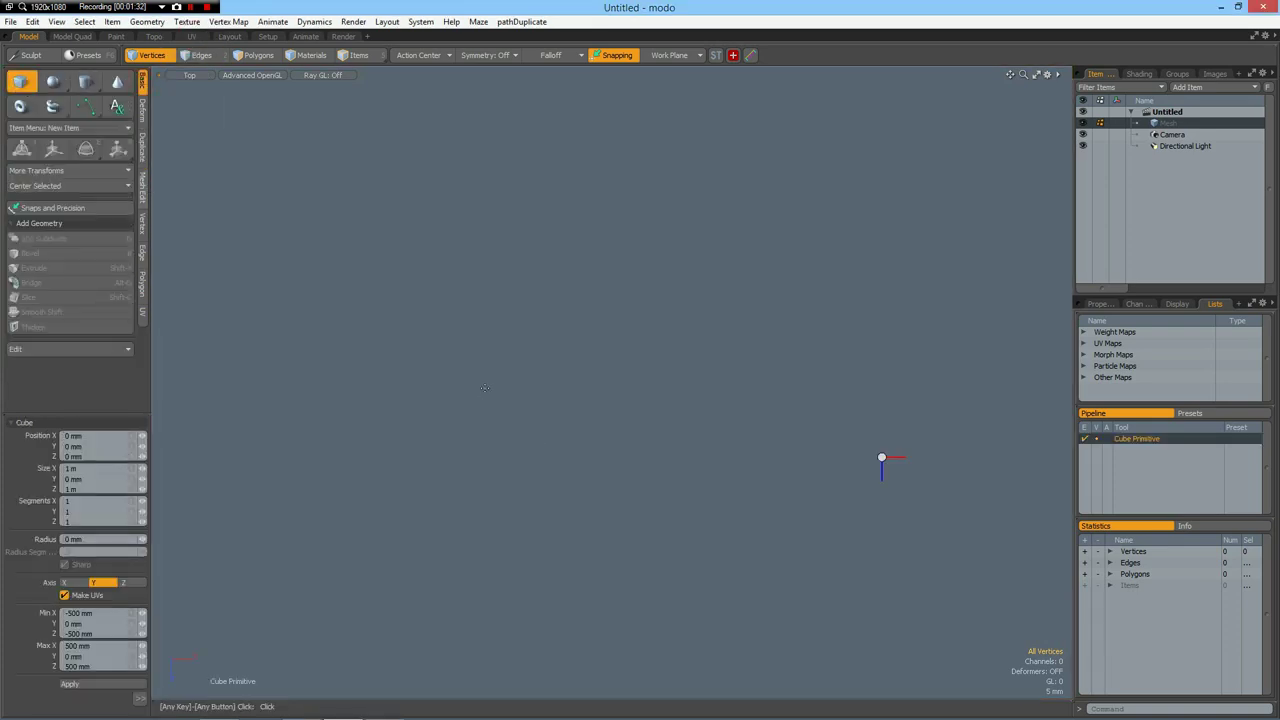
pyautogui.press('a')
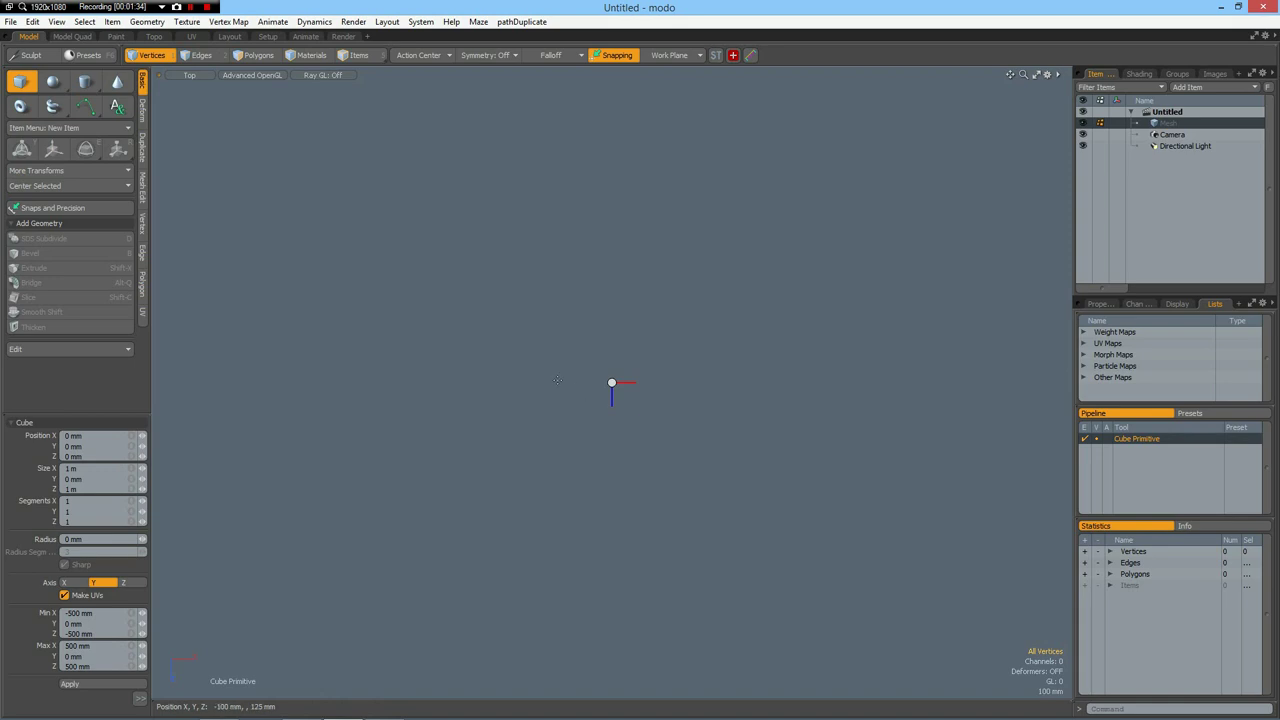
pyautogui.moveTo(557, 377); pyautogui.dragTo(680, 391)
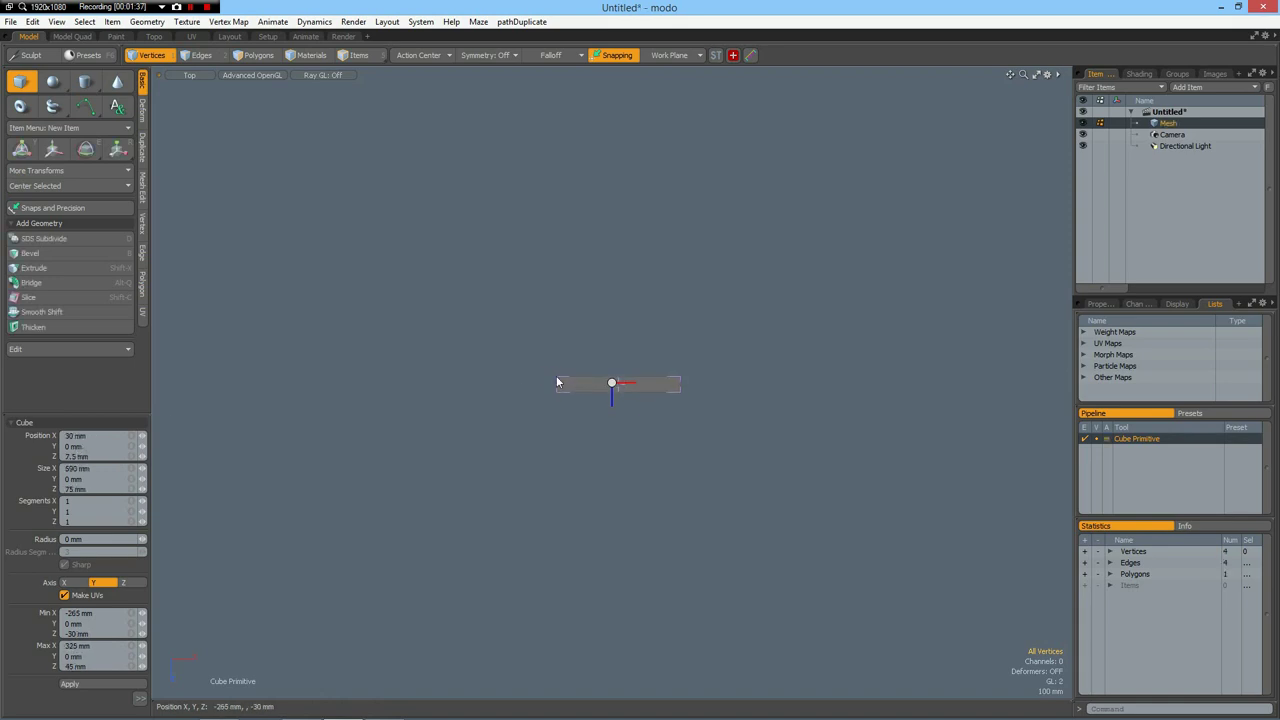
# - Set the rectangle's X size to 80 mm and Z size to 5 mm, and center it on the origin
pyautogui.click(94, 468)
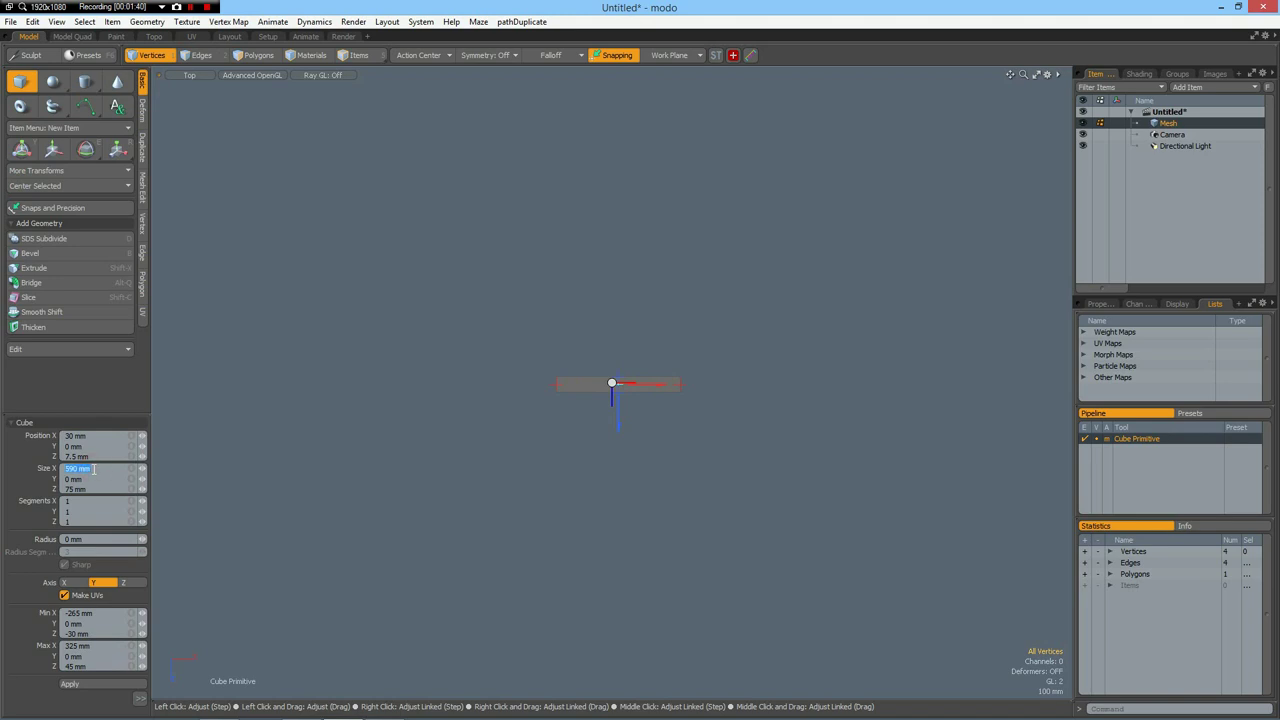
pyautogui.write('80')
pyautogui.press('Tab')
pyautogui.press('Tab')
pyautogui.write('5')
pyautogui.press('Return')
pyautogui.click(60, 189)
pyautogui.click(59, 191)
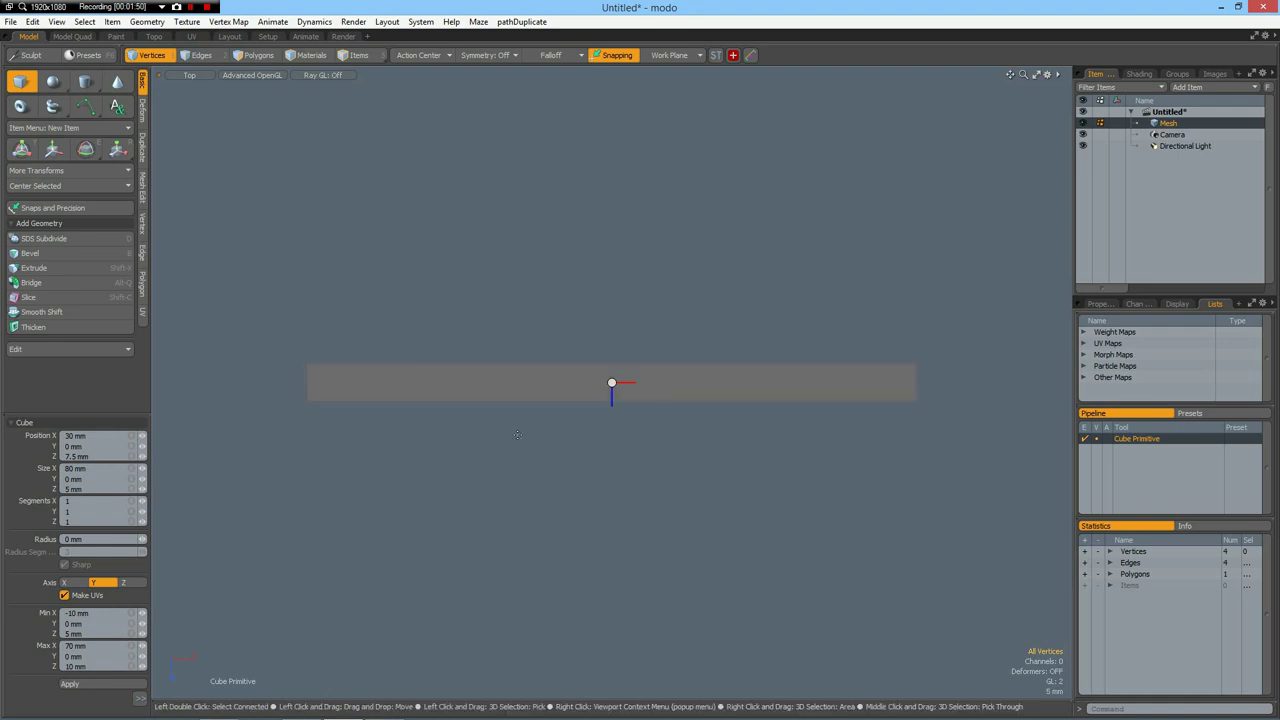
# - Loop Slice the rectangle's long edge in Symmetry mode with two cuts, about a quarter of the length in from each end
pyautogui.press('2')
pyautogui.moveTo(571, 349); pyautogui.dragTo(571, 380)
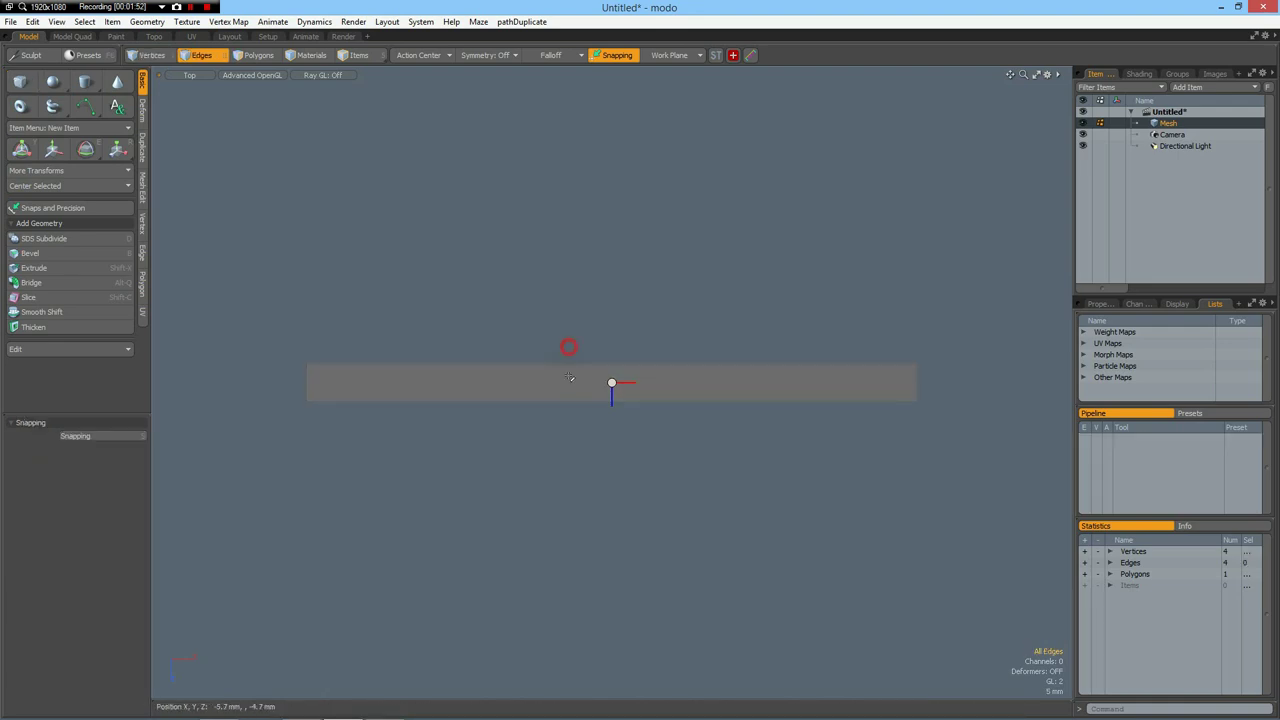
pyautogui.hotkey('alt', 'c')
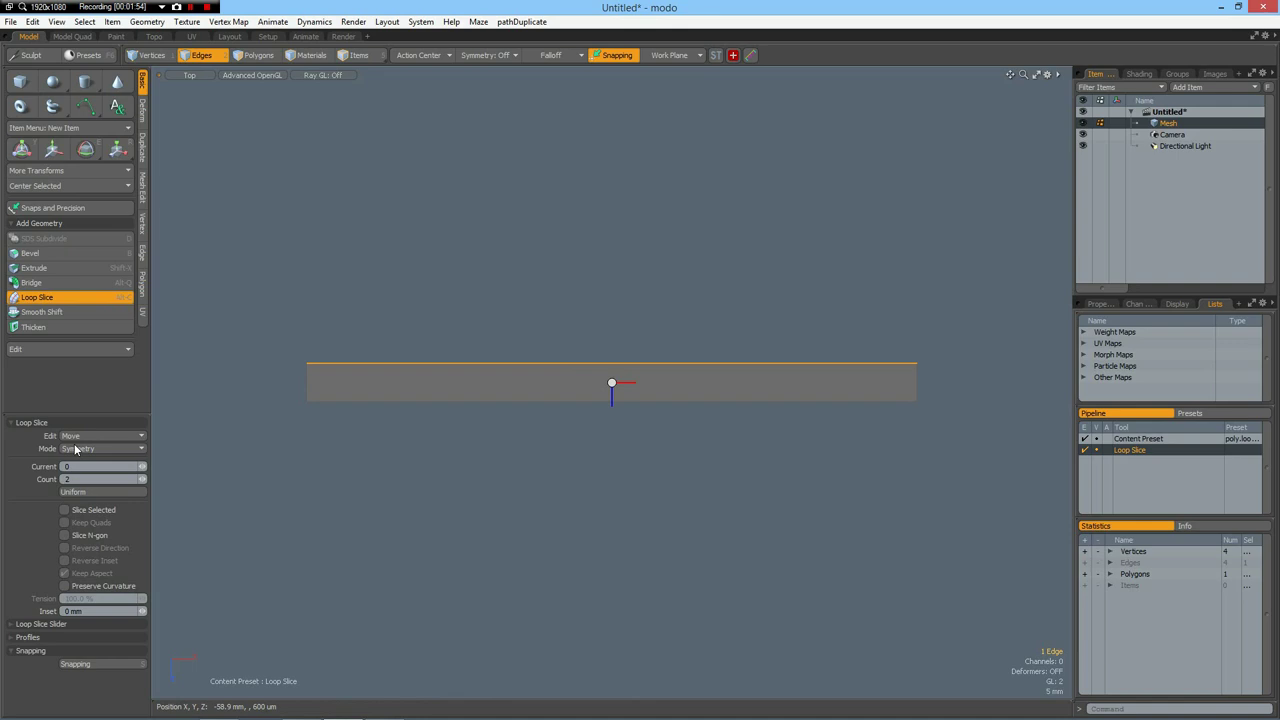
pyautogui.click(356, 449)
pyautogui.moveTo(176, 96); pyautogui.dragTo(201, 107)
pyautogui.press('space')
# - Move the middle section's lower edge 2 mm along Z so the outer sections taper
pyautogui.click(556, 428)
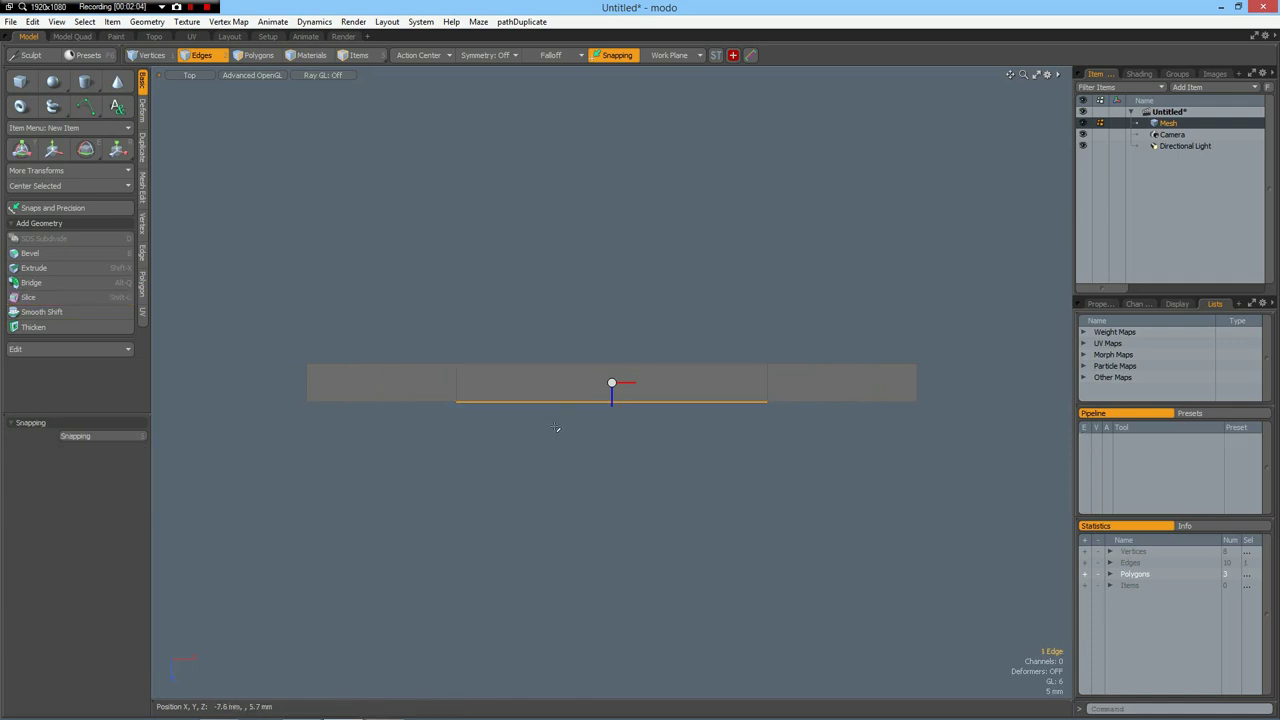
pyautogui.press('w')
pyautogui.moveTo(609, 467); pyautogui.dragTo(612, 480)
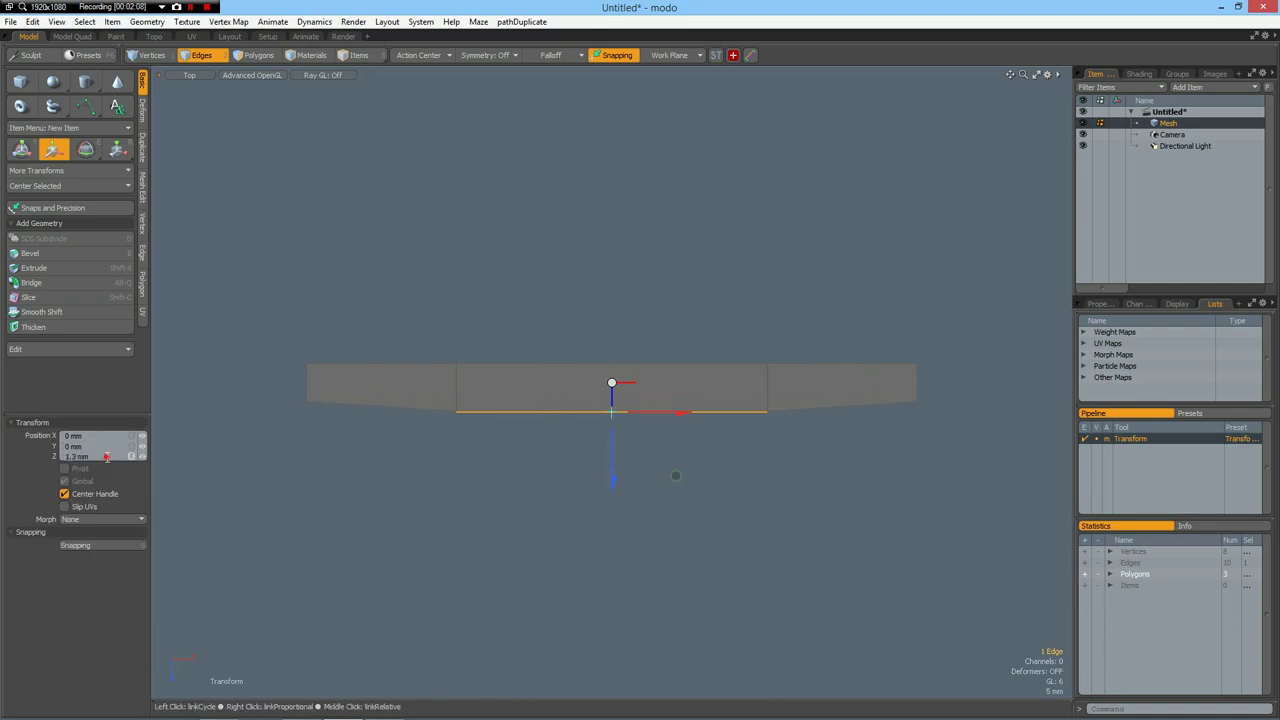
pyautogui.click(107, 457)
pyautogui.write('2')
pyautogui.press('Return')
# - Edge Extend the middle section's lower edge with a Z offset of 7 mm
pyautogui.hotkey('shift', 'x')
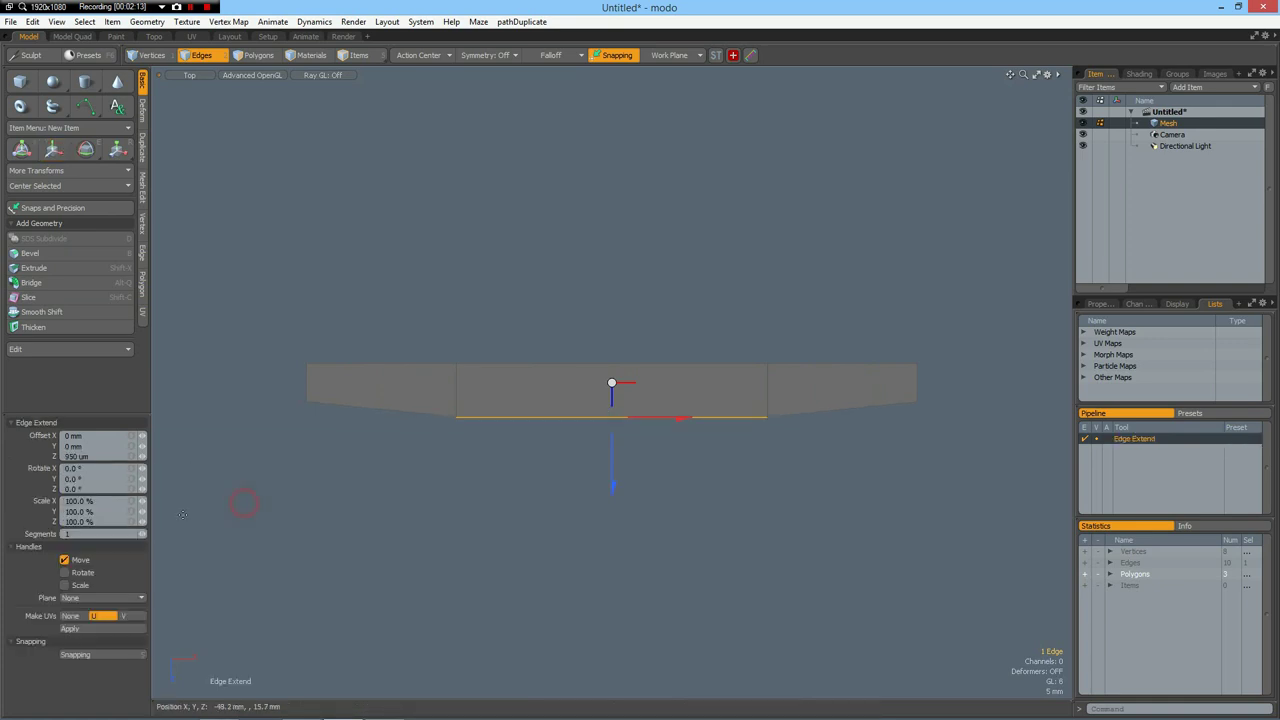
pyautogui.moveTo(613, 490); pyautogui.dragTo(613, 524)
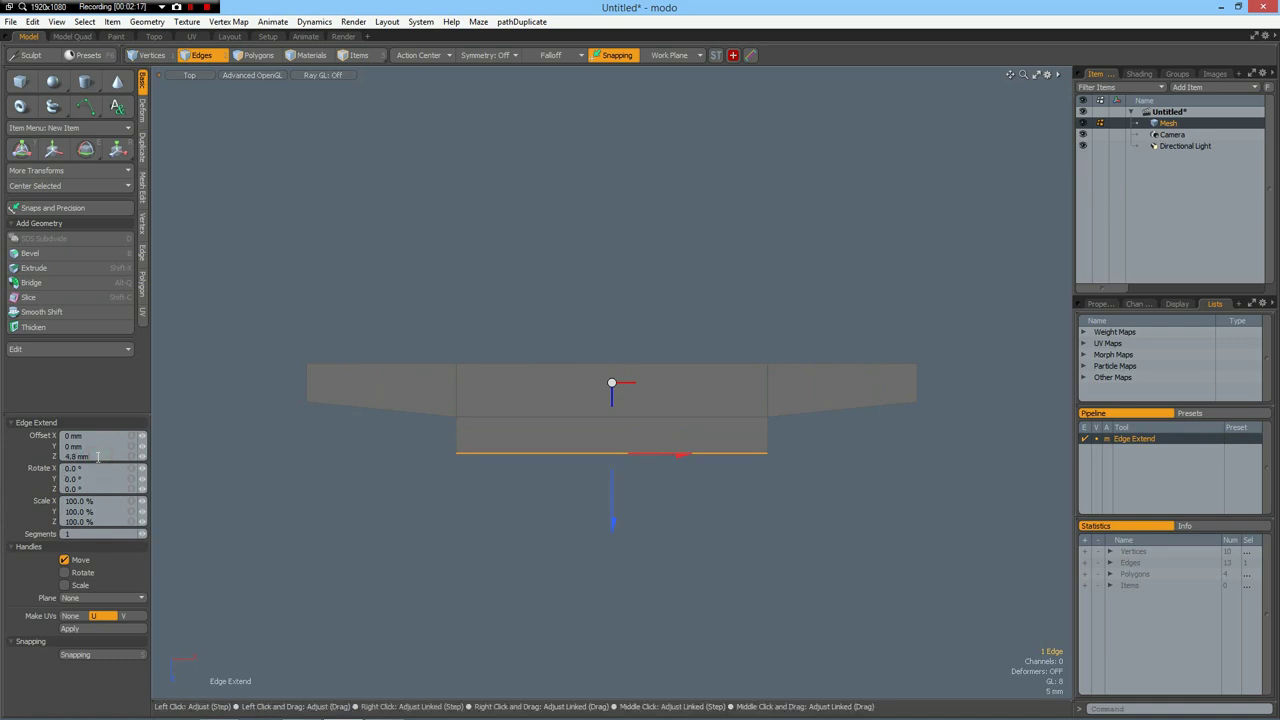
pyautogui.click(97, 456)
pyautogui.write('7')
pyautogui.press('Return')
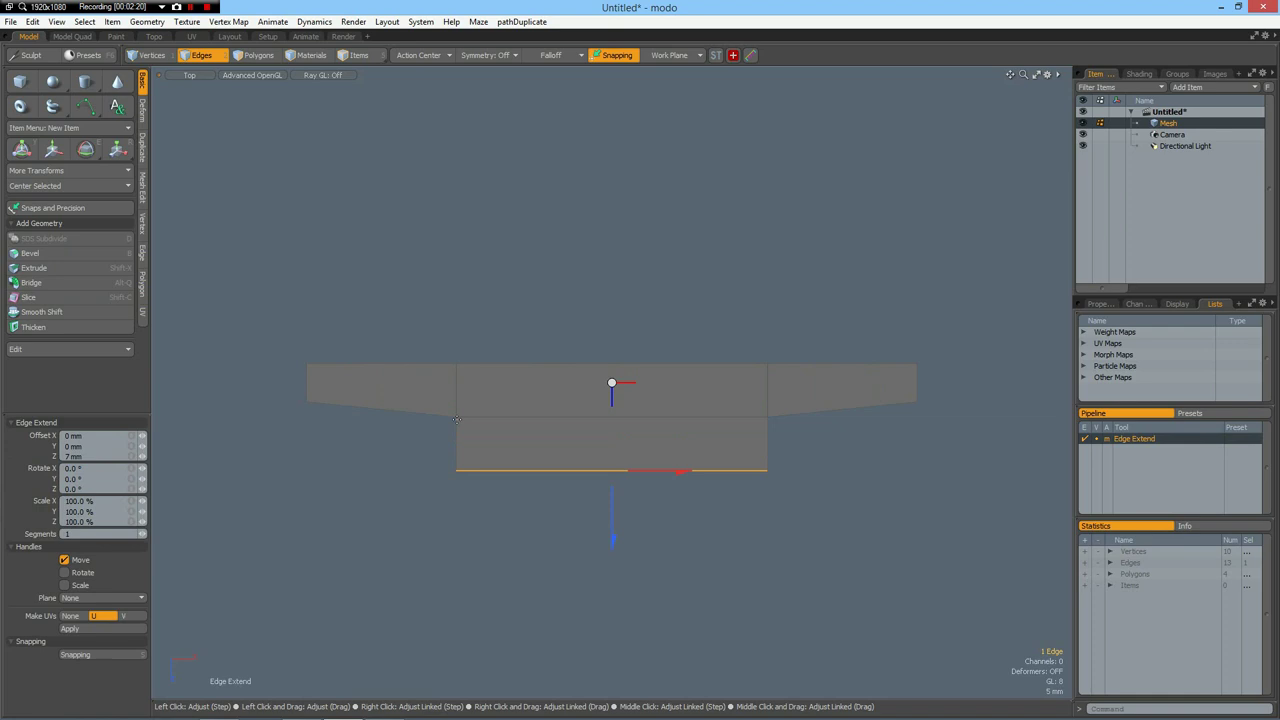
pyautogui.press('space')
# - Add a single Loop Slice down the center of the middle section
pyautogui.click(617, 420)
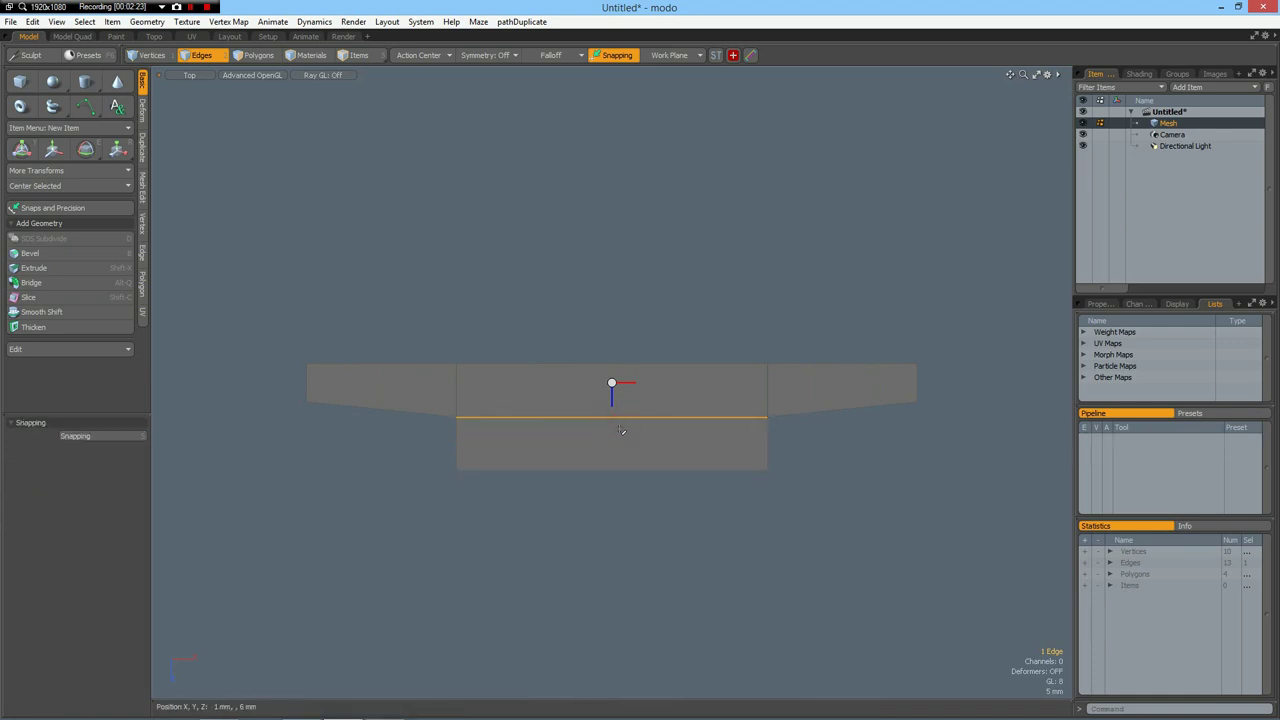
pyautogui.click(36, 297)
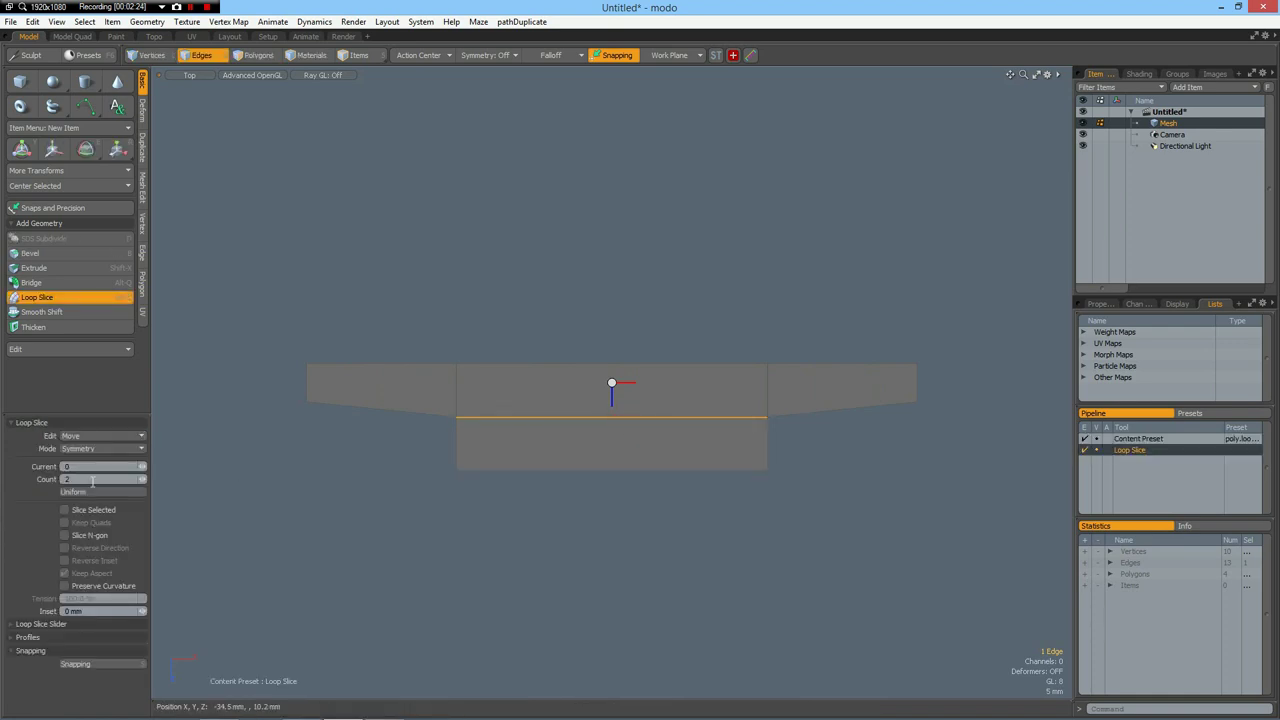
pyautogui.click(142, 480)
pyautogui.click(141, 479)
pyautogui.click(286, 500)
pyautogui.press('space')
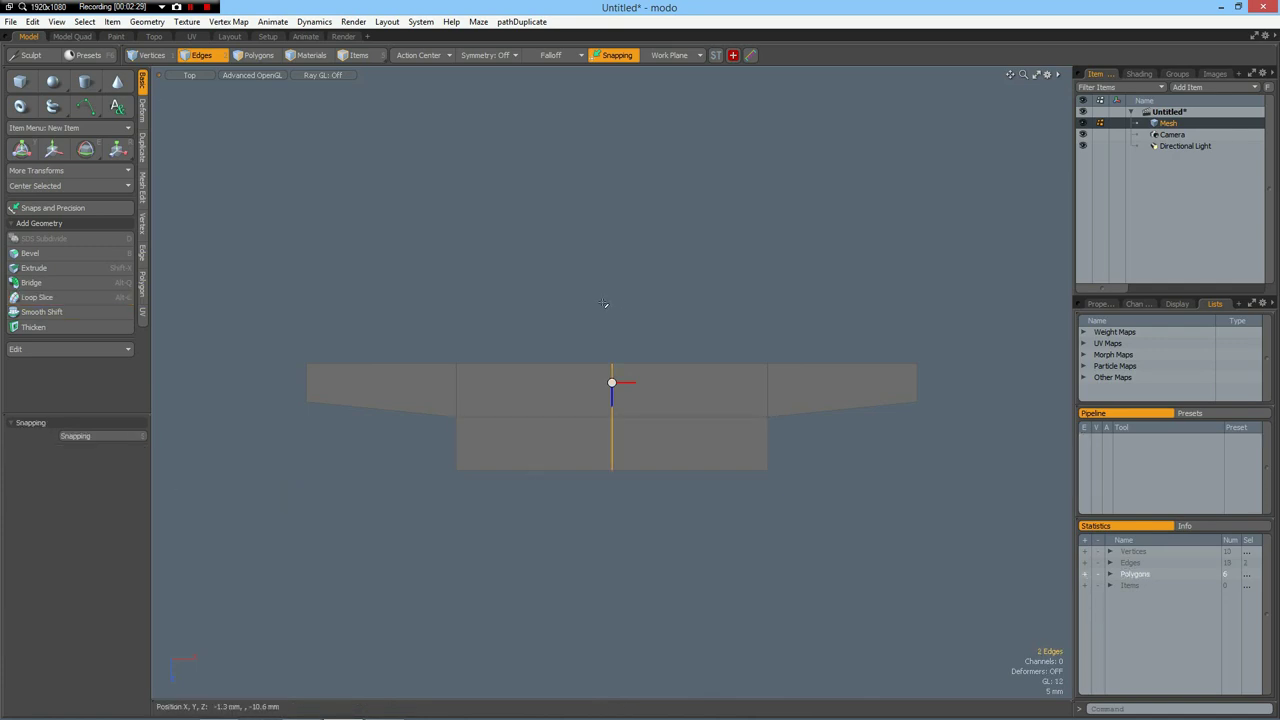
# - Delete all polygons on the positive X side of the center line
pyautogui.press('3')
pyautogui.moveTo(603, 302); pyautogui.dragTo(1037, 549, button='right')
pyautogui.press('Delete')
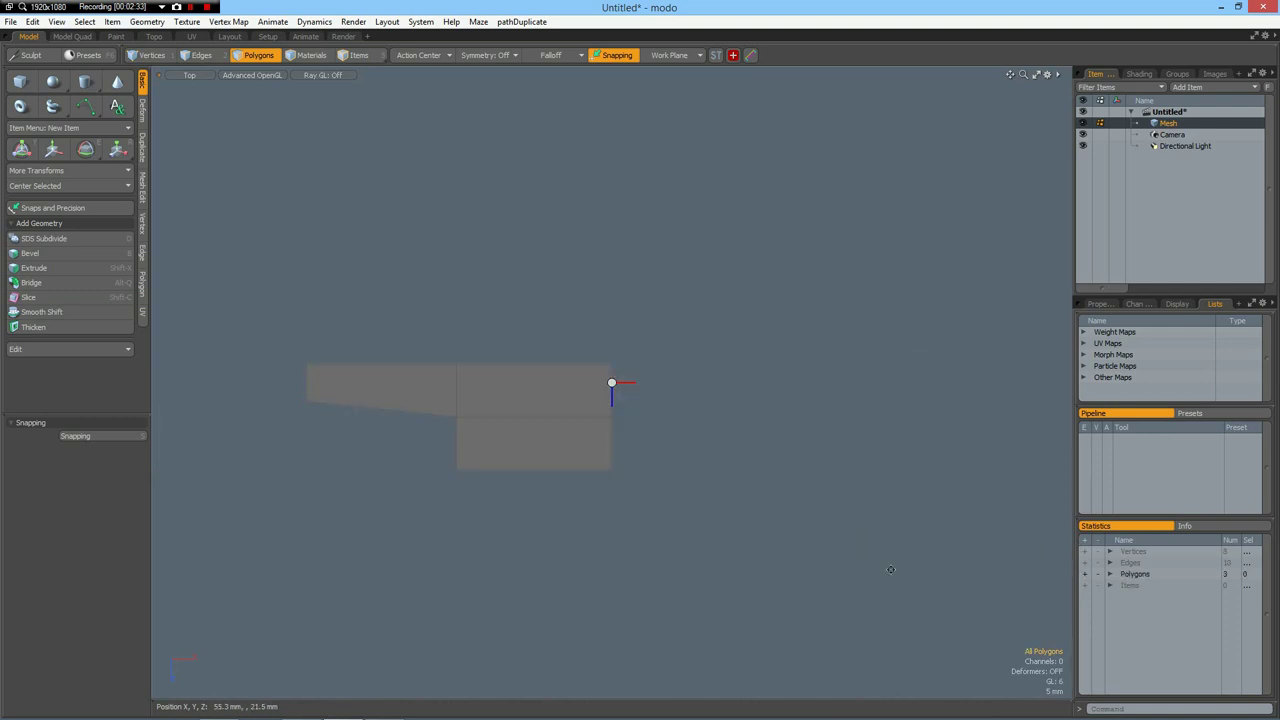
# - Round the outer corner of the lower extension with a multi-segment Vertex Bevel
pyautogui.keyDown('alt'); pyautogui.keyDown('shift'); pyautogui.moveTo(597, 517); pyautogui.dragTo(791, 406); pyautogui.keyUp('shift'); pyautogui.keyUp('alt')
pyautogui.scroll(3, 714, 331)
pyautogui.keyDown('alt'); pyautogui.keyDown('shift'); pyautogui.moveTo(683, 314); pyautogui.dragTo(675, 400); pyautogui.keyUp('shift'); pyautogui.keyUp('alt')
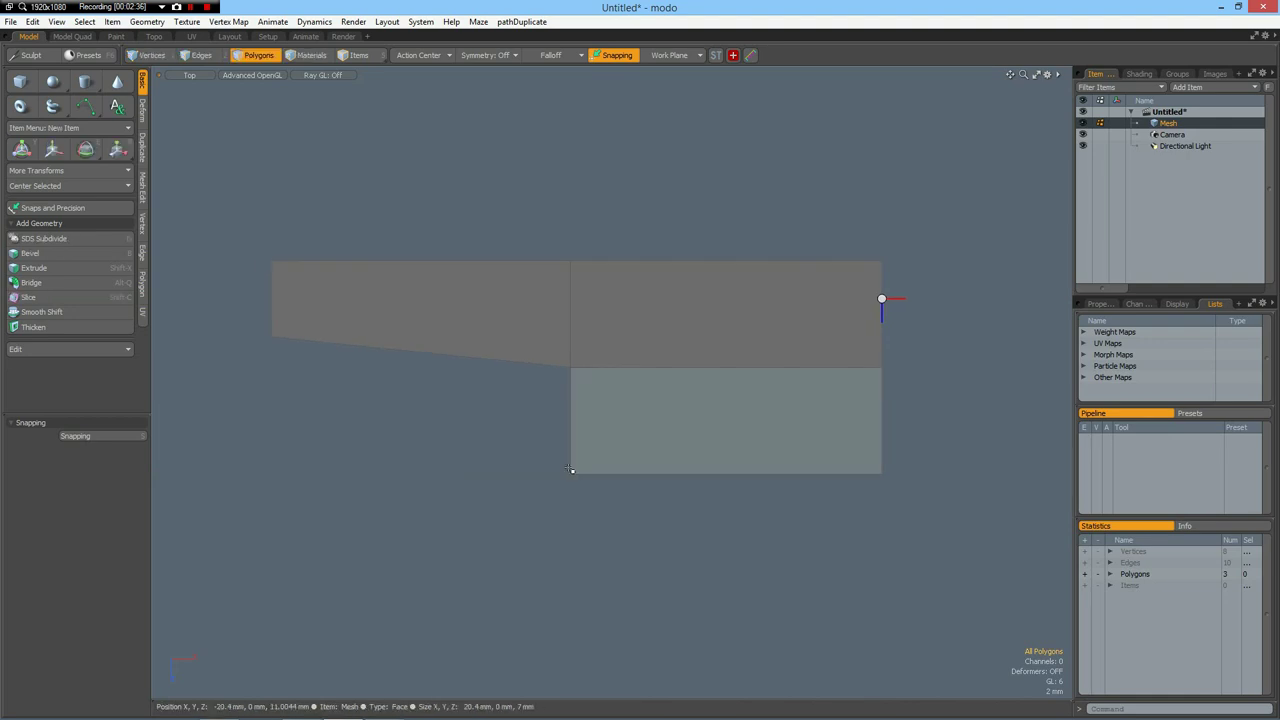
pyautogui.press('1')
pyautogui.click(566, 478)
pyautogui.press('b')
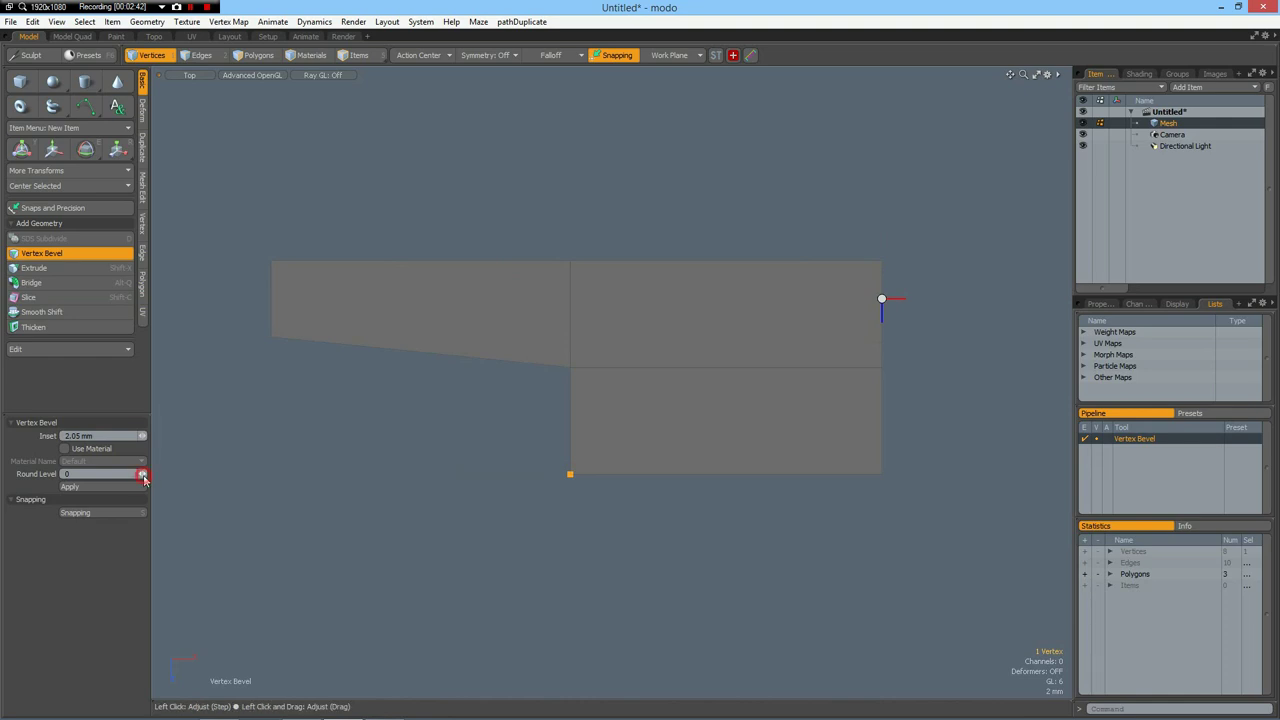
pyautogui.moveTo(537, 506); pyautogui.dragTo(620, 506)
pyautogui.press('space')
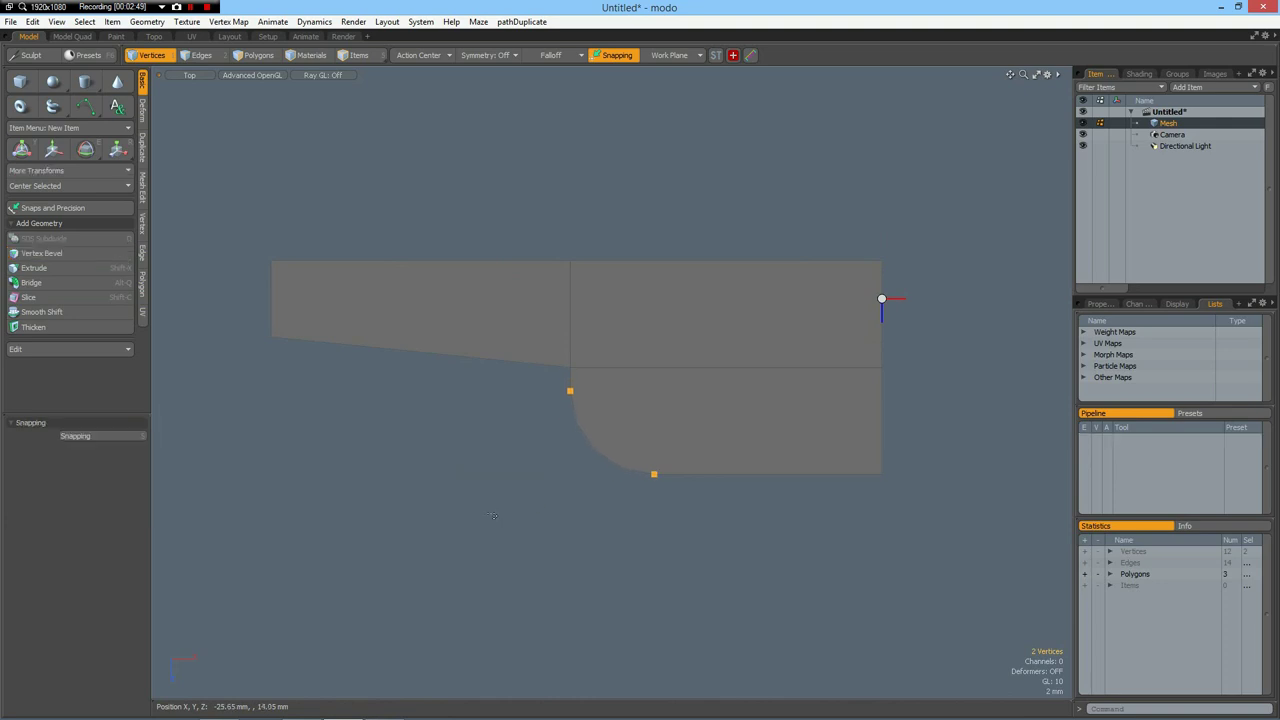
# - Turn on the viewport display of vertices and clear the vertex selection
pyautogui.hotkey('ctrl', '3')
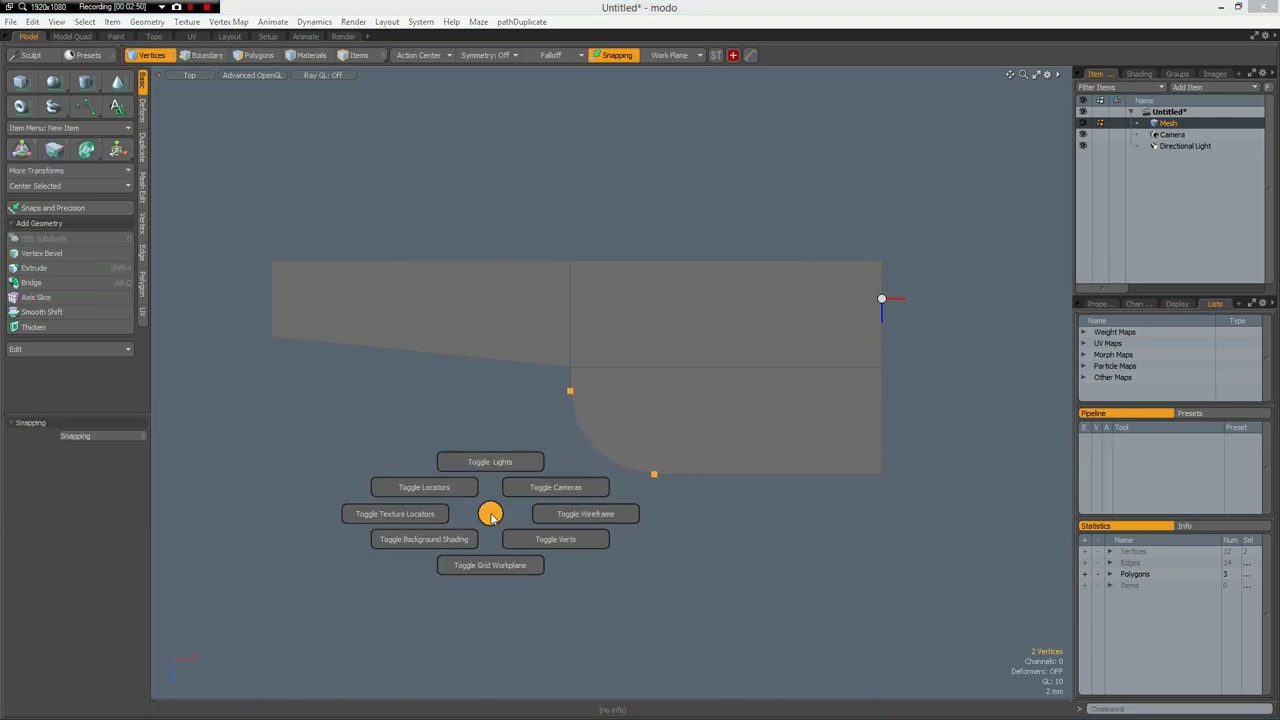
pyautogui.click(528, 552)
pyautogui.click(706, 550)
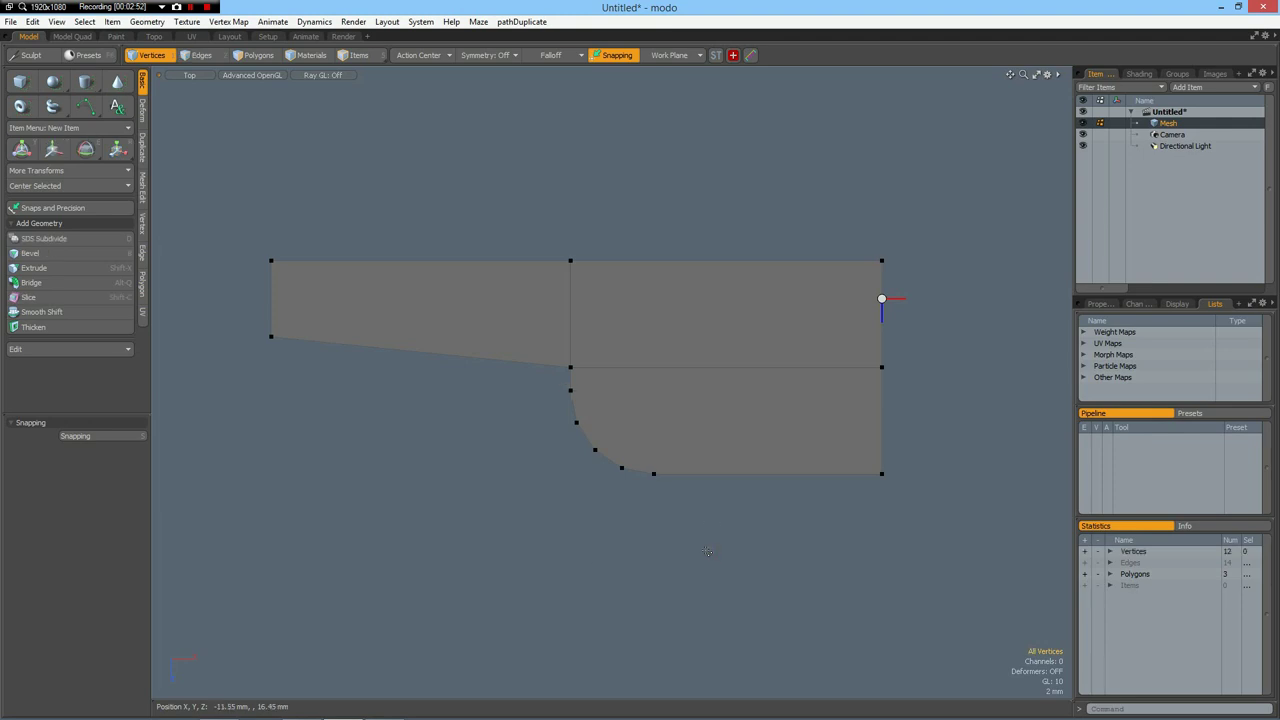
# - Slice the profile vertically just inward of the rounded corner, at X about -13.6 mm
pyautogui.hotkey('shift', 'c')
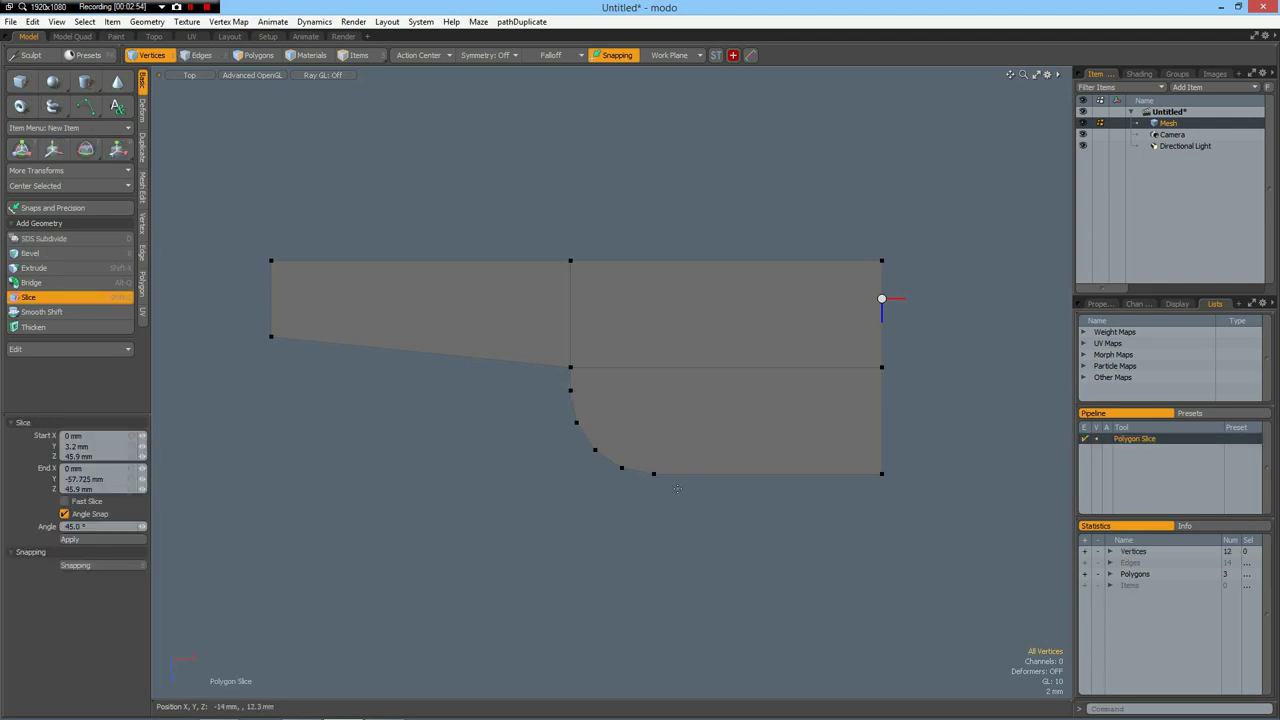
pyautogui.moveTo(675, 494); pyautogui.dragTo(675, 150)
pyautogui.press('space')
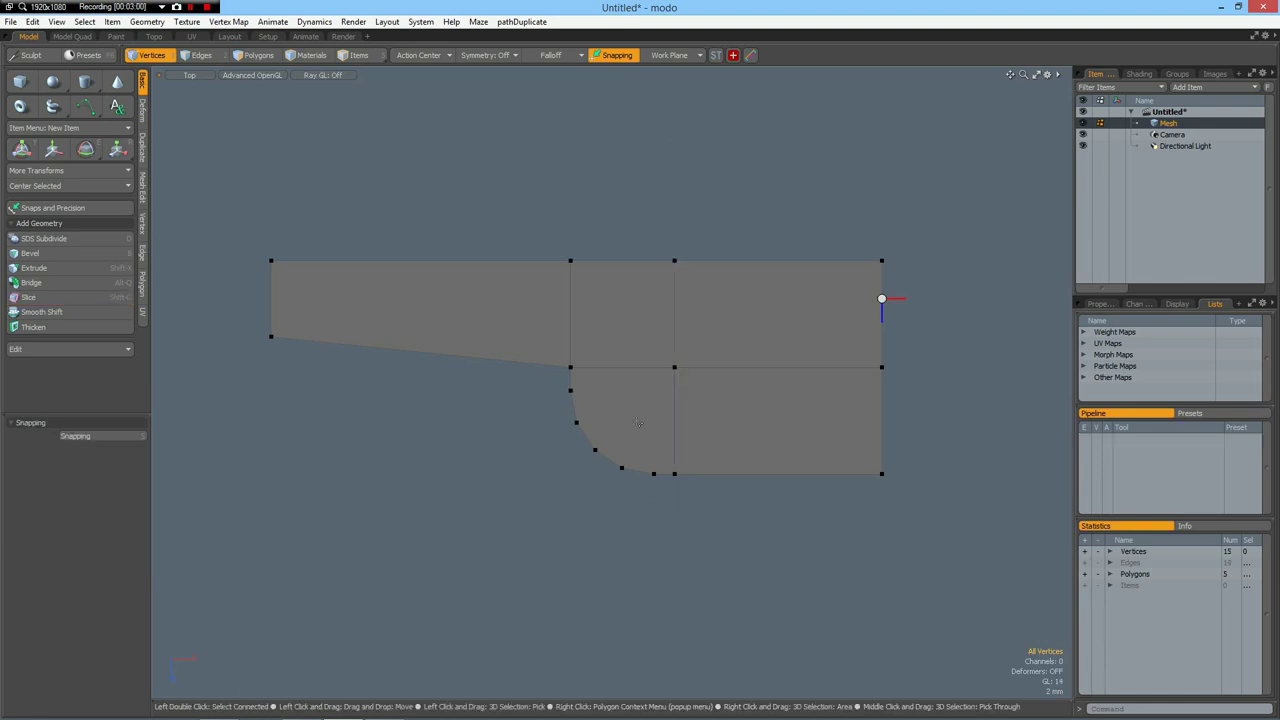
# - Inset the rounded corner polygon by about 0.86 mm with a polygon Bevel
pyautogui.press('3')
pyautogui.click(639, 423)
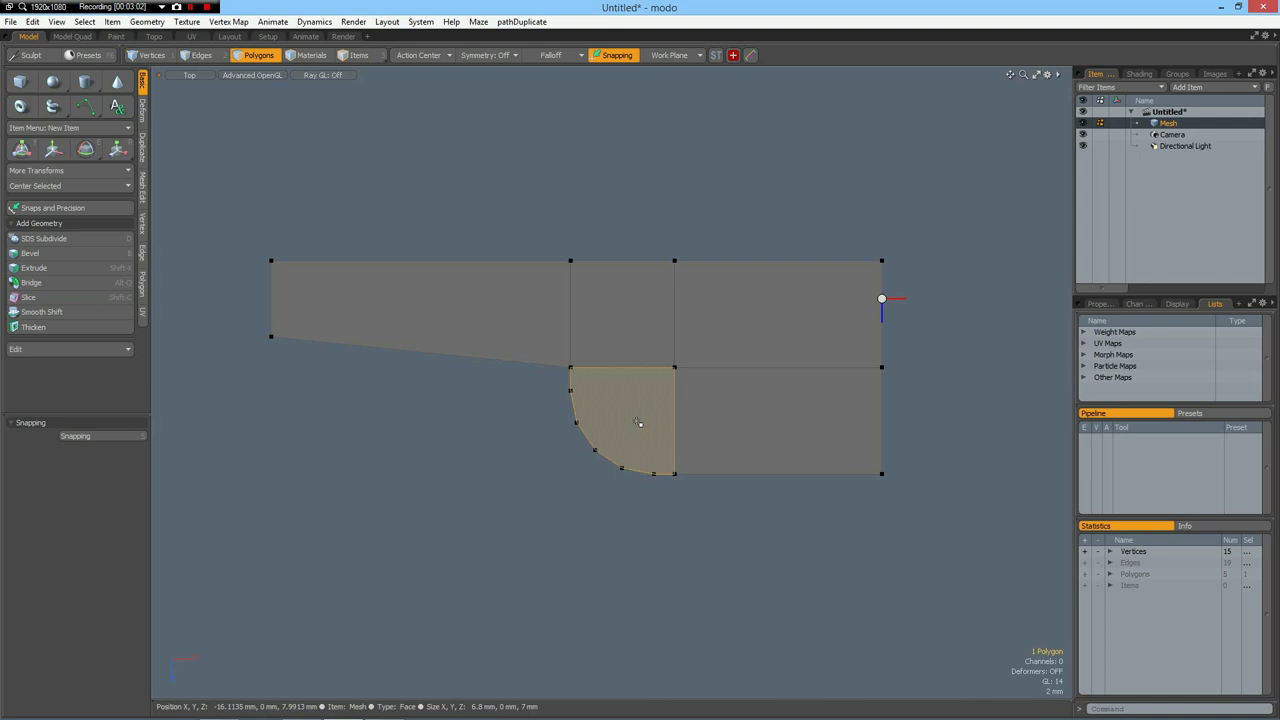
pyautogui.press('b')
pyautogui.moveTo(639, 422); pyautogui.dragTo(711, 420)
pyautogui.press('space')
# - Delete the two straight border polygons along the upper and inner sides of the inset corner
pyautogui.click(621, 373)
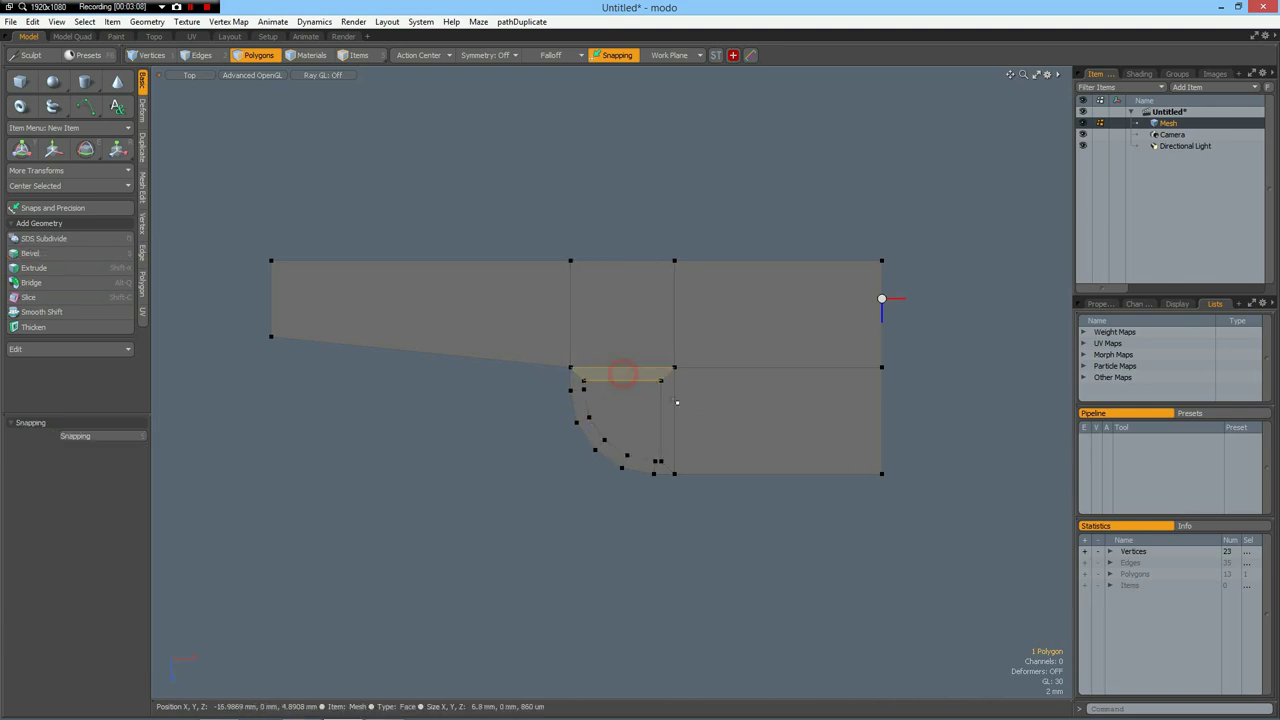
pyautogui.keyDown('shift'); pyautogui.click(663, 409); pyautogui.keyUp('shift')
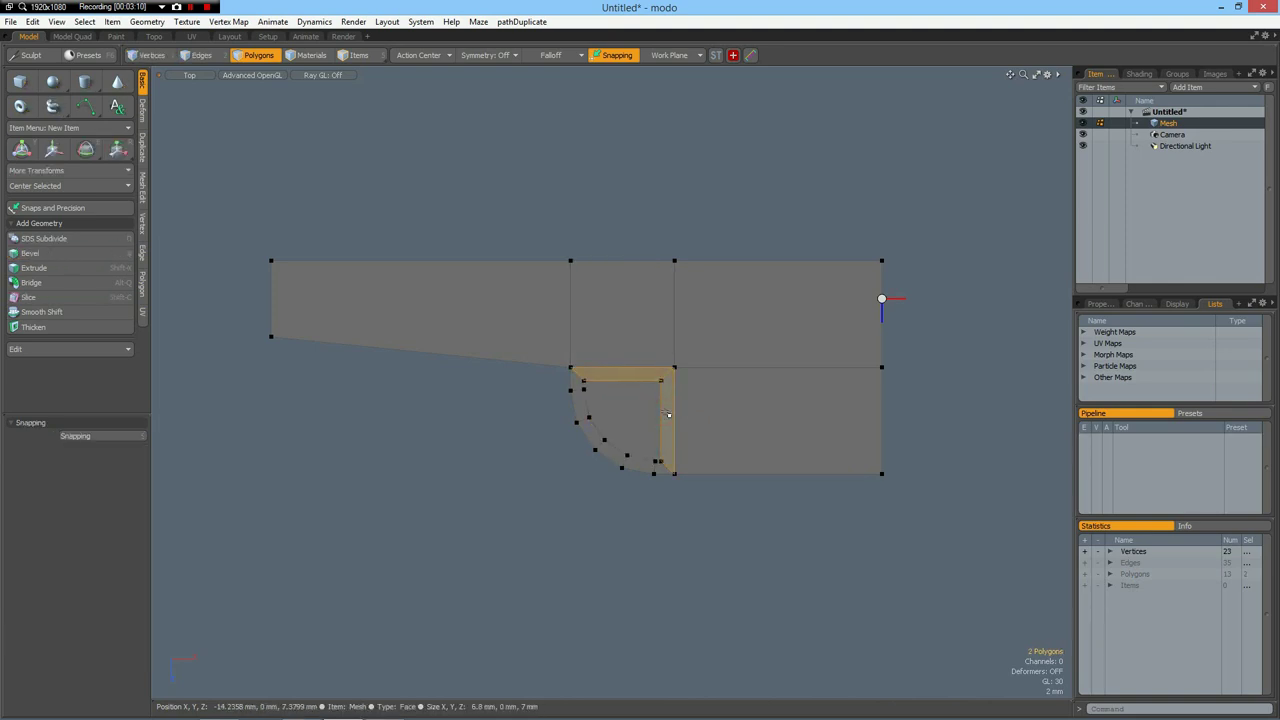
pyautogui.press('Delete')
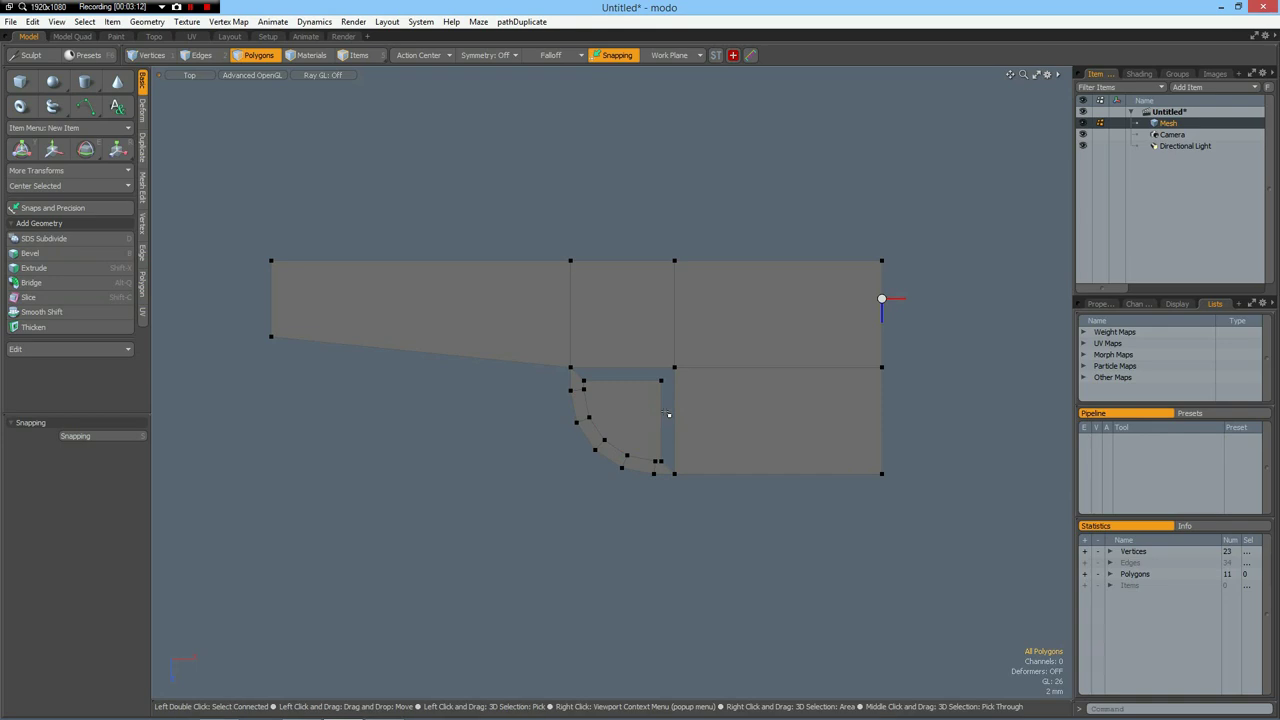
# - Add two loops aligned with the inset border: a vertical one at 86.76 % and a horizontal one at 12.86 %
pyautogui.hotkey('alt', 'l')
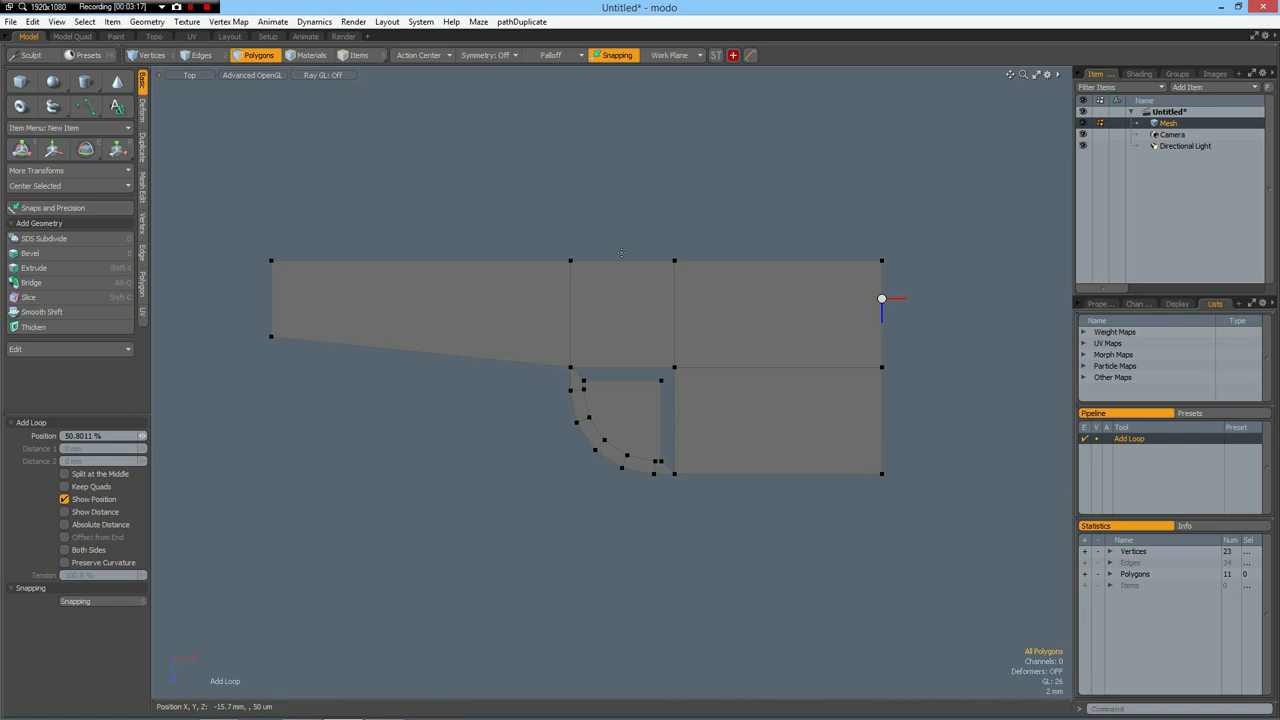
pyautogui.click(586, 261)
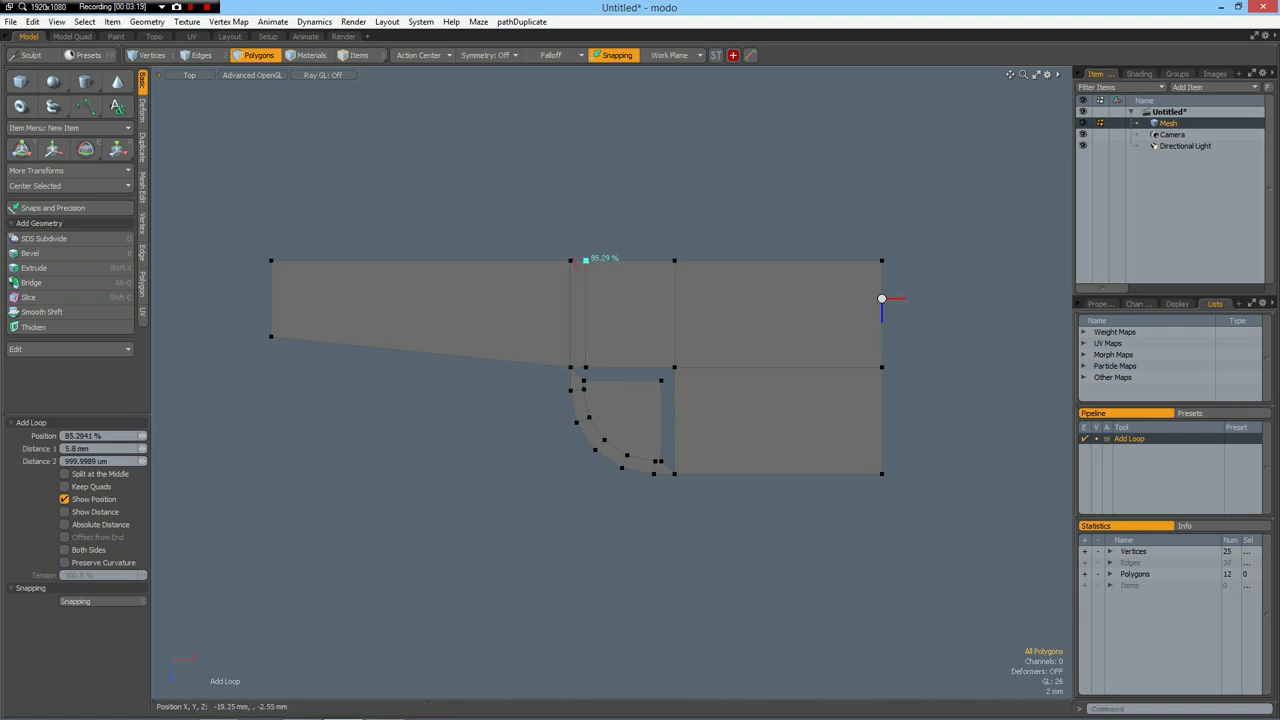
pyautogui.moveTo(585, 261); pyautogui.dragTo(584, 260)
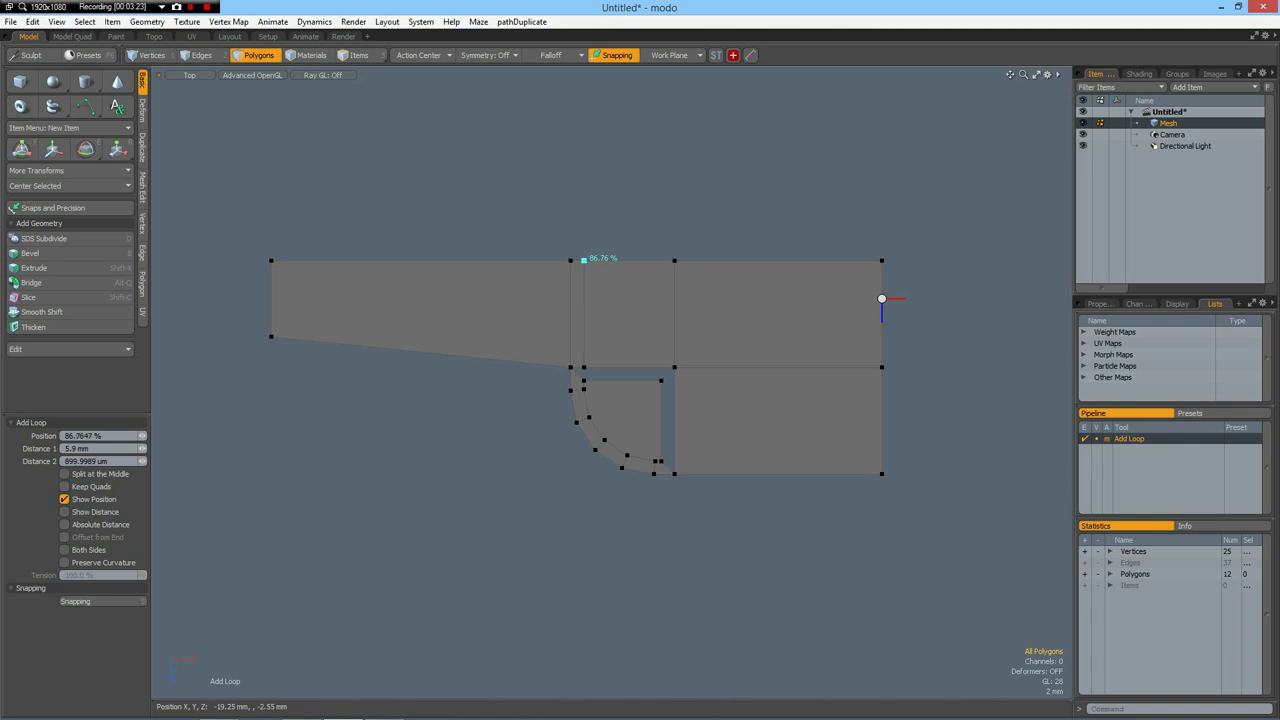
pyautogui.click(675, 462)
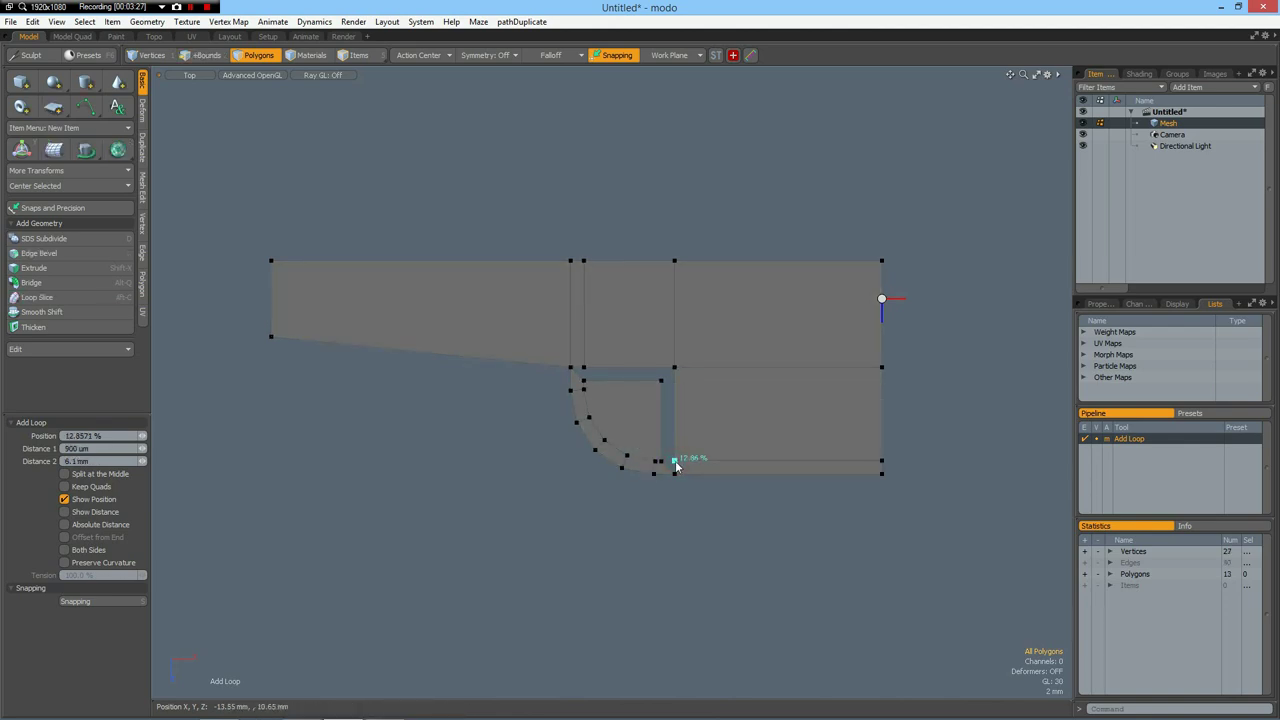
pyautogui.press('space')
pyautogui.click(601, 389)
pyautogui.scroll(2, 601, 389)
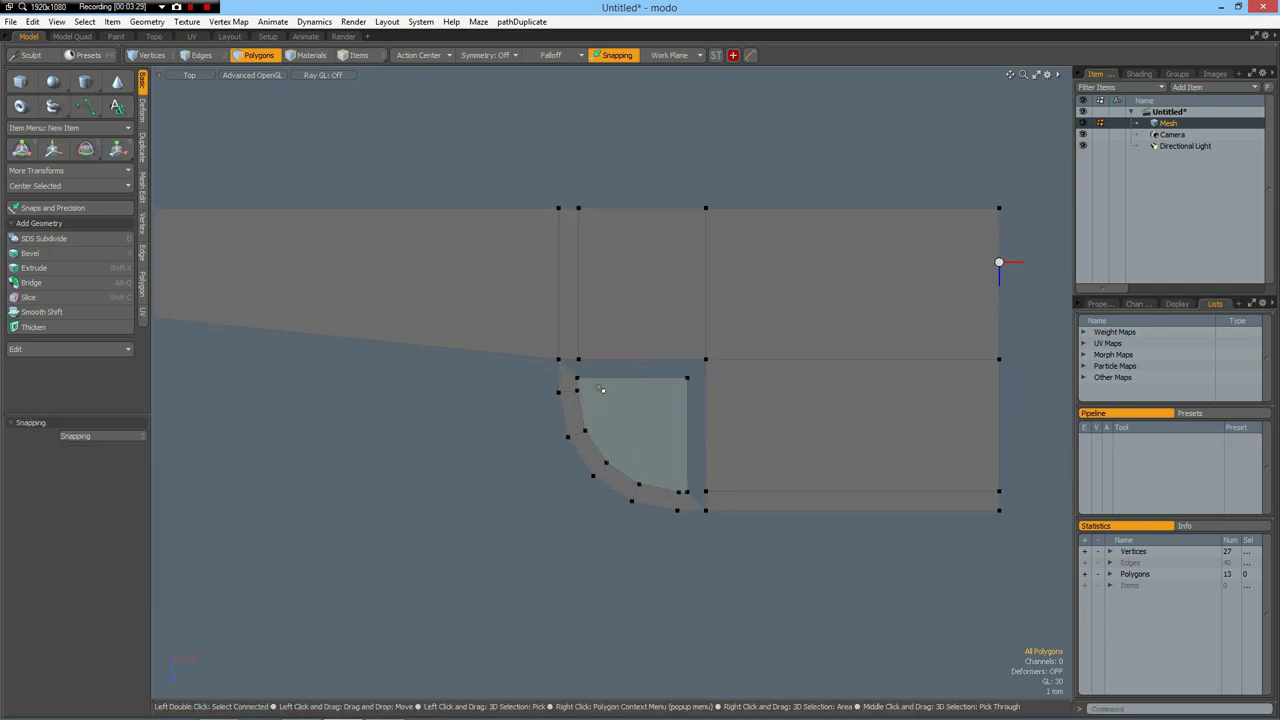
# - Turn off the vertex display in the viewport
pyautogui.hotkey('ctrl', '3')
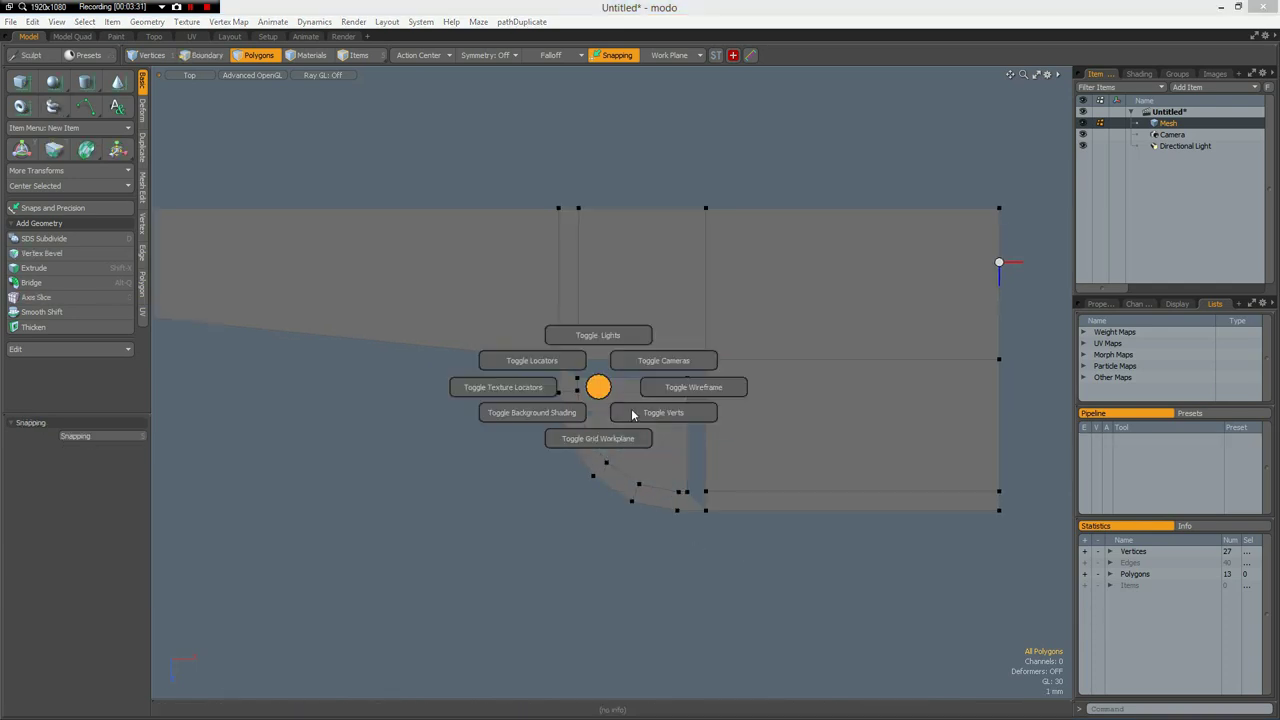
pyautogui.click(631, 411)
pyautogui.click(632, 412)
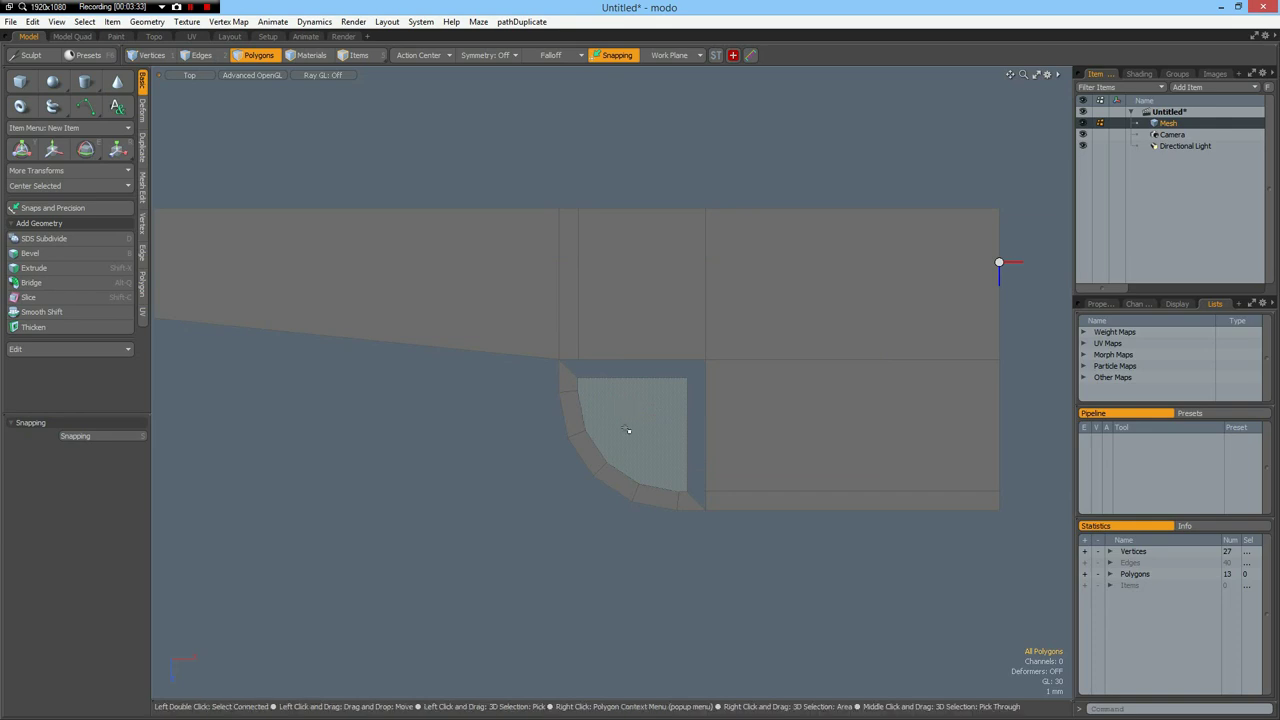
# - Join the three loose vertices of the inset corner polygon to the matching vertices of the neighbouring polygons to close the gap
pyautogui.press('1')
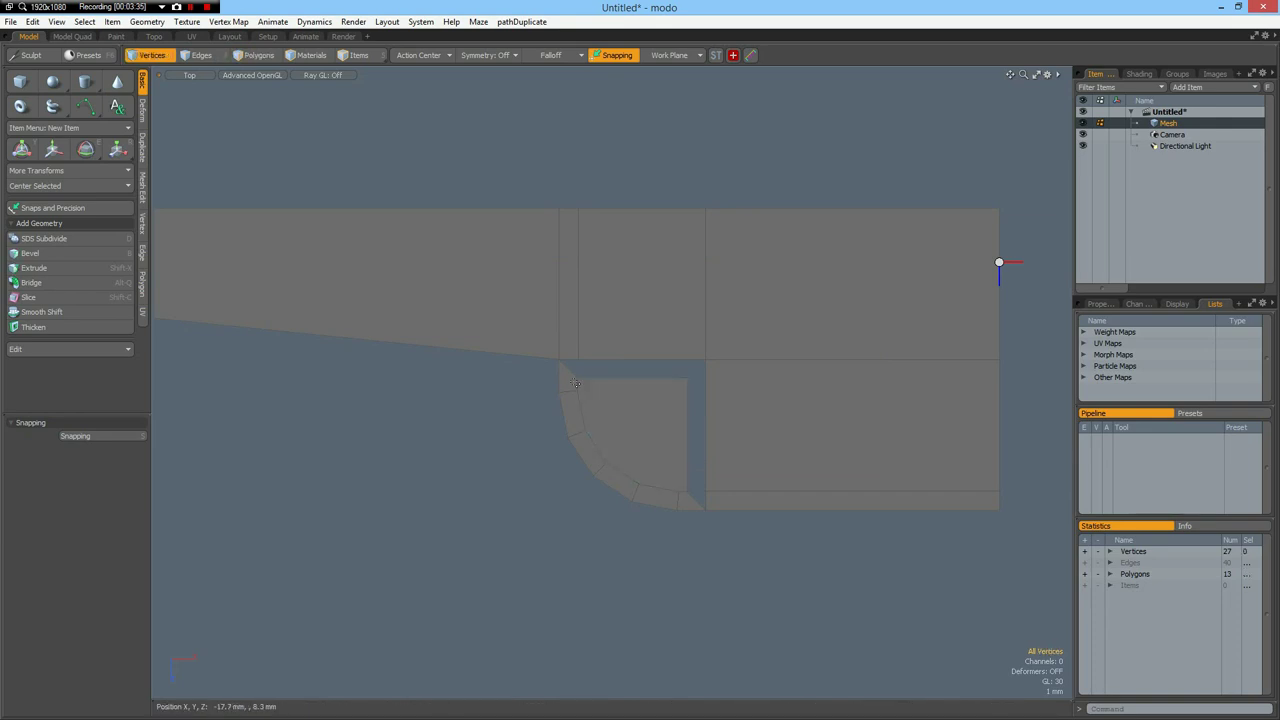
pyautogui.click(577, 378)
pyautogui.keyDown('shift'); pyautogui.click(577, 360); pyautogui.keyUp('shift')
pyautogui.press('Home')
pyautogui.click(686, 377)
pyautogui.keyDown('shift'); pyautogui.click(705, 360); pyautogui.keyUp('shift')
pyautogui.press('Home')
pyautogui.click(686, 491)
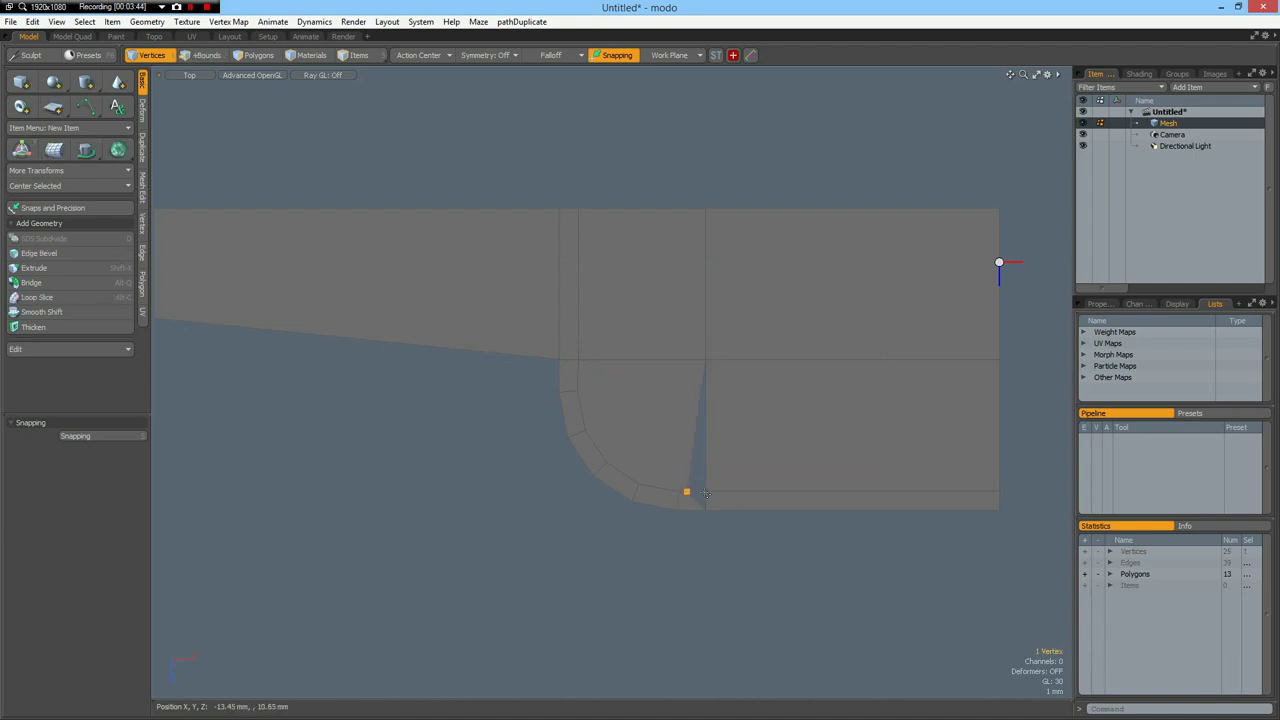
pyautogui.keyDown('shift'); pyautogui.click(705, 491); pyautogui.keyUp('shift')
pyautogui.press('Home')
# - Loop-slice the upper band along the full profile length with two symmetric slices at 10 %
pyautogui.scroll(-2, 772, 515)
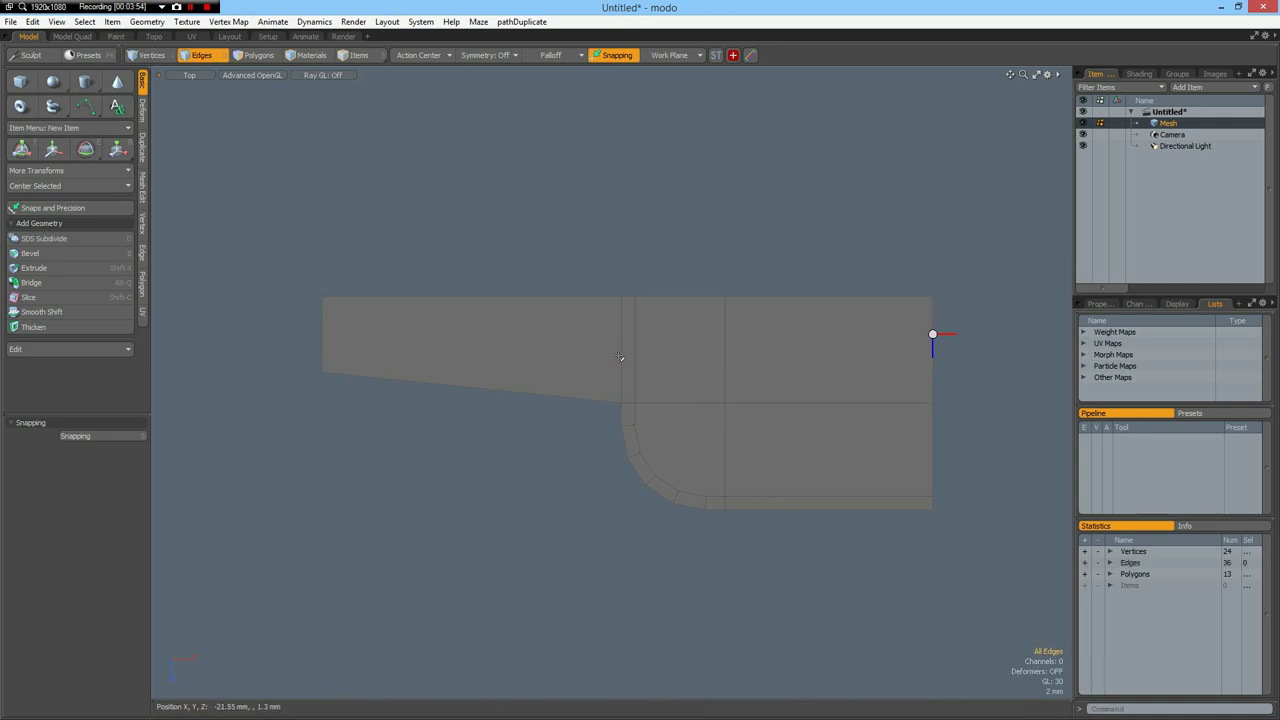
pyautogui.click(621, 357)
pyautogui.hotkey('alt', 'c')
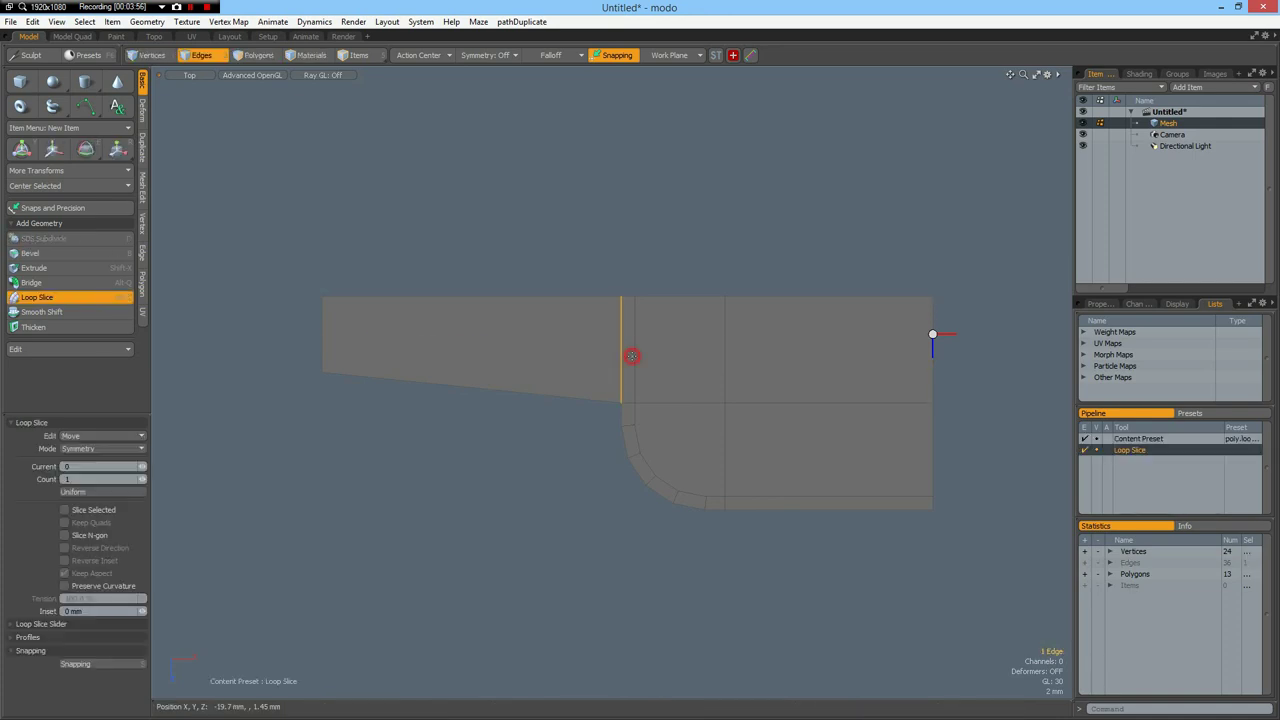
pyautogui.click(142, 477)
pyautogui.moveTo(194, 100); pyautogui.dragTo(181, 100)
pyautogui.press('space')
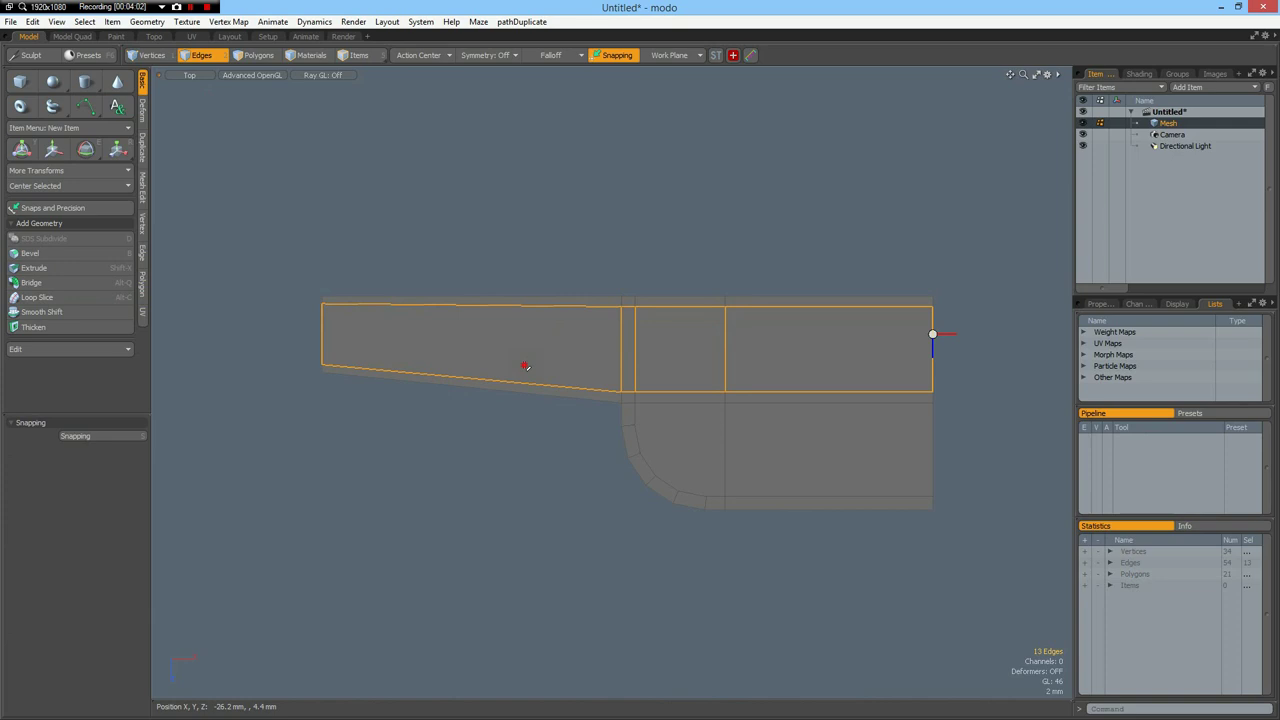
# - Loop-slice the tapered arm crosswise with two symmetric slices close to its two ends
pyautogui.click(514, 428)
pyautogui.hotkey('alt', 'c')
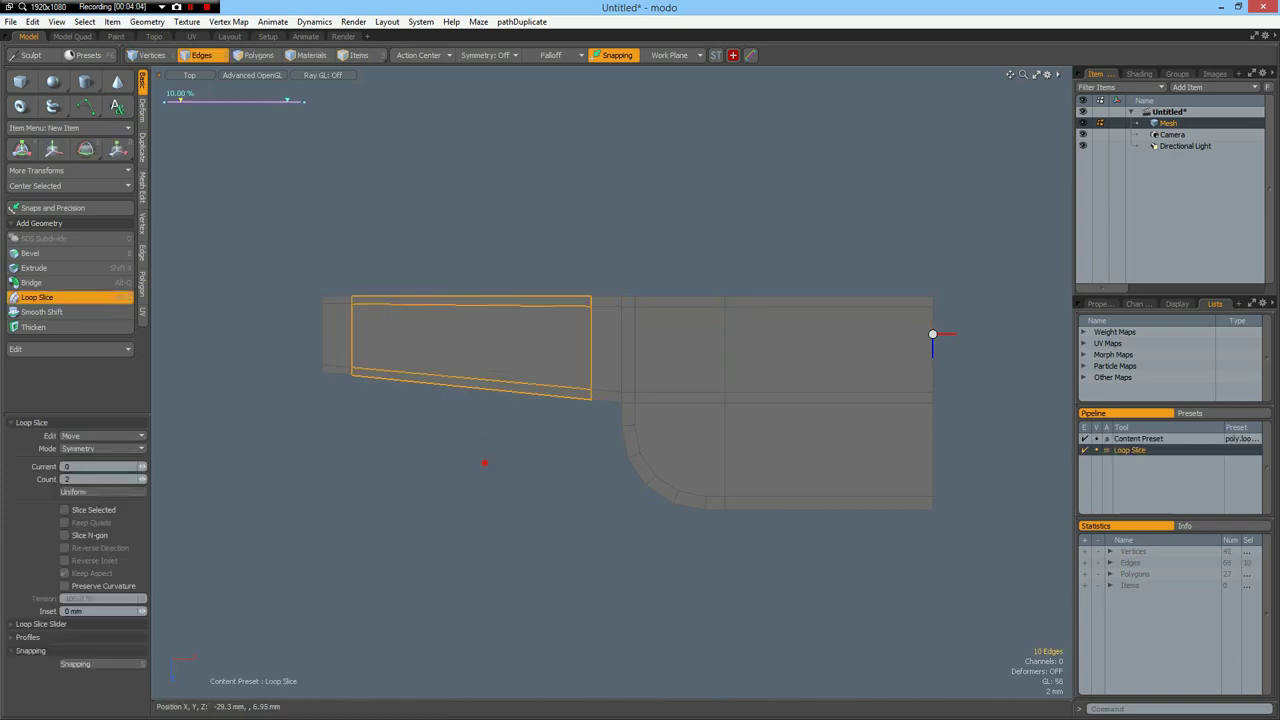
pyautogui.press('space')
pyautogui.click(746, 566)
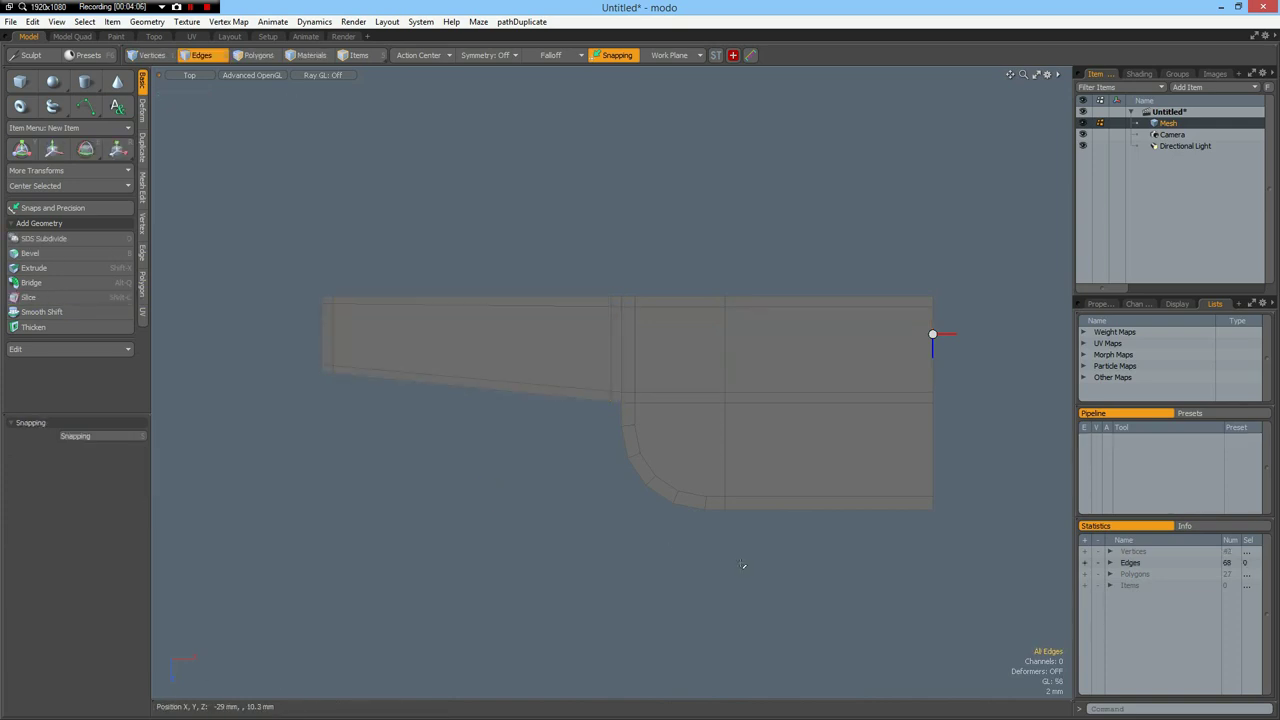
# - Add a vertical loop just inward of the vertical edge that borders the rounded corner section
pyautogui.hotkey('alt', 'c')
pyautogui.click(735, 497)
pyautogui.moveTo(737, 494); pyautogui.dragTo(735, 494)
pyautogui.press('space')
# - Extend the long straight edge below the rounded corner's inner side by 850 µm along Z
pyautogui.click(776, 511)
pyautogui.press('z')
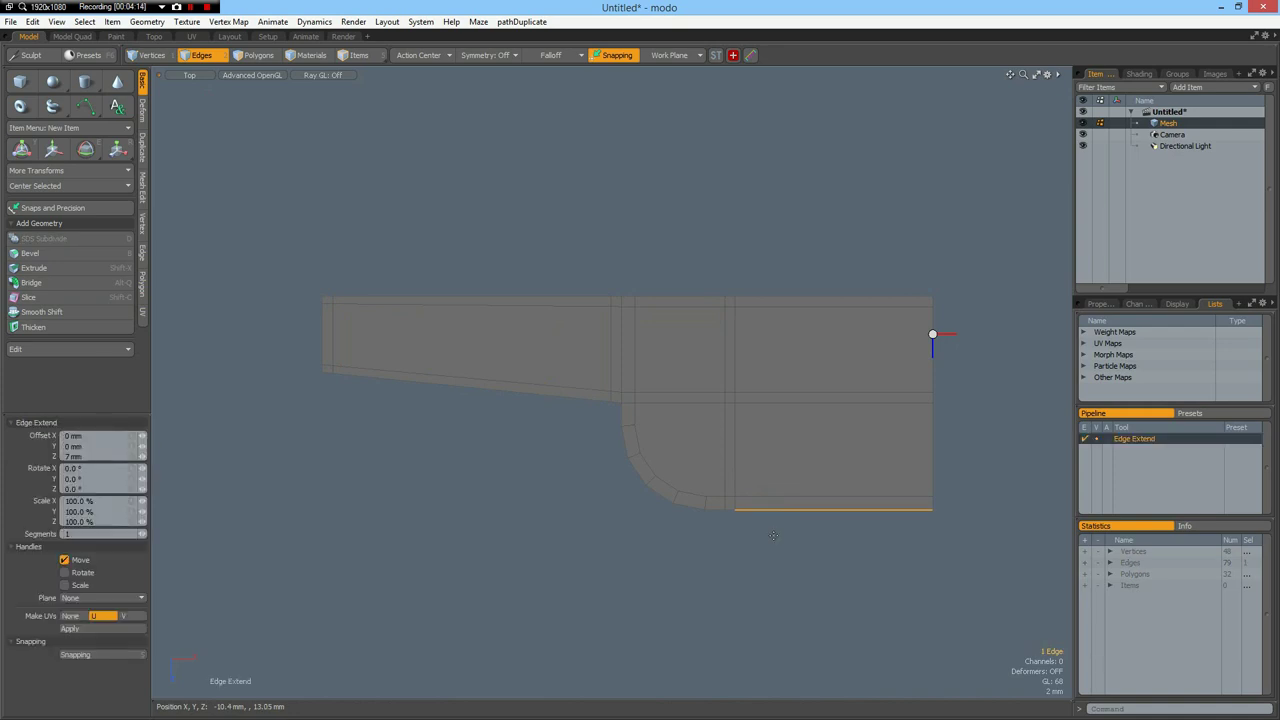
pyautogui.click(773, 536)
pyautogui.moveTo(834, 582); pyautogui.dragTo(834, 600)
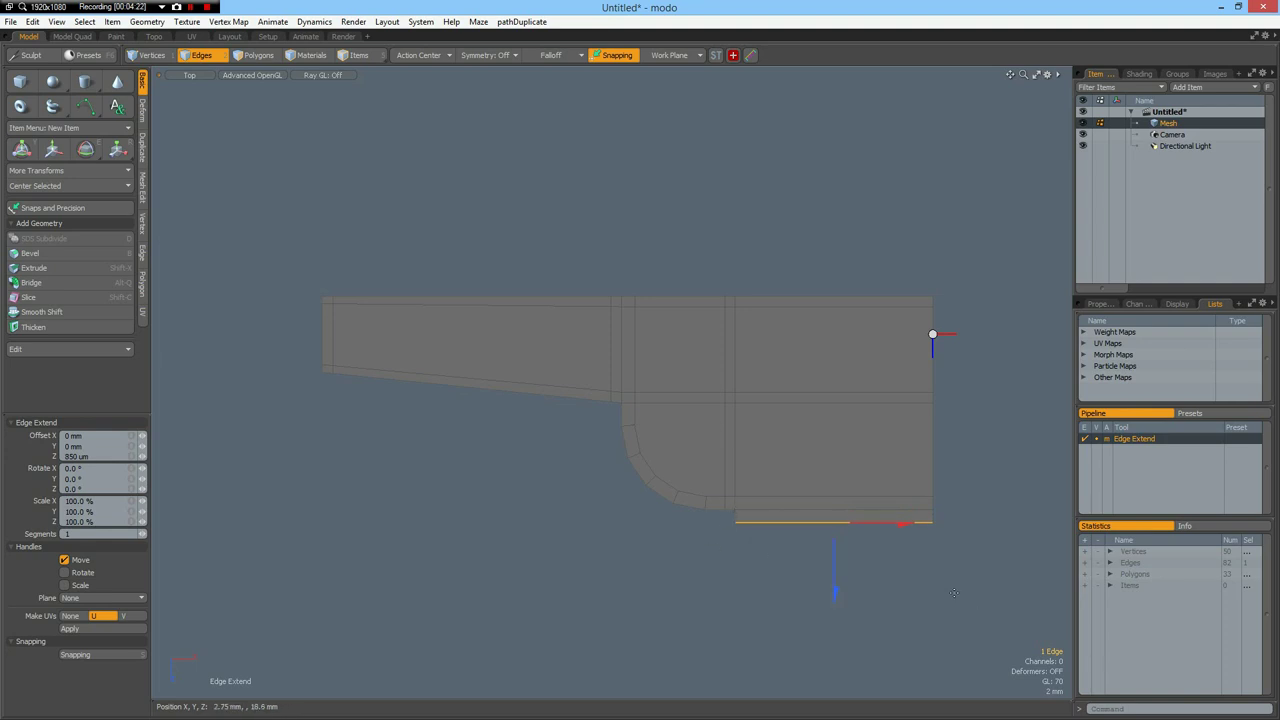
pyautogui.press('space')
pyautogui.click(797, 600)
# - Add a vertical loop at about 94 % beside the end of the extended strip and preview the profile as a subdivision surface
pyautogui.keyDown('alt'); pyautogui.keyDown('shift'); pyautogui.moveTo(772, 592); pyautogui.dragTo(696, 583); pyautogui.keyUp('shift'); pyautogui.keyUp('alt')
pyautogui.press('Tab')
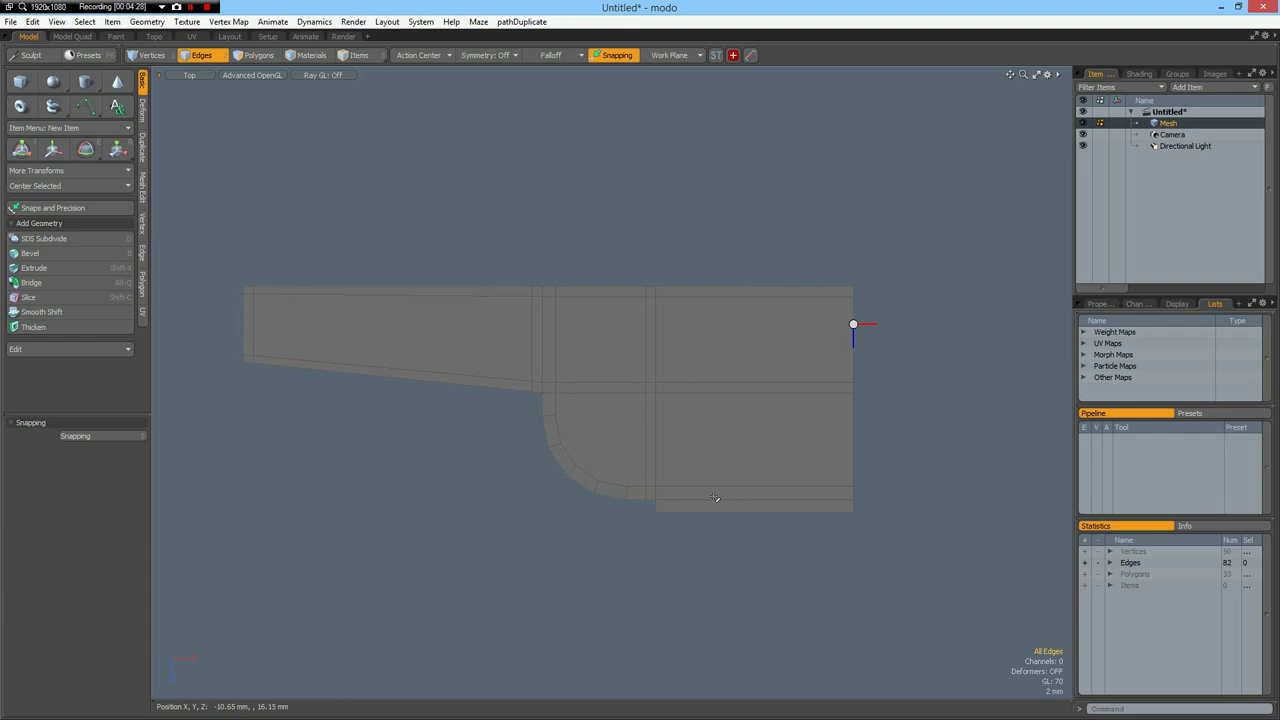
pyautogui.press('shift')
pyautogui.hotkey('alt', 'l')
pyautogui.click(668, 484)
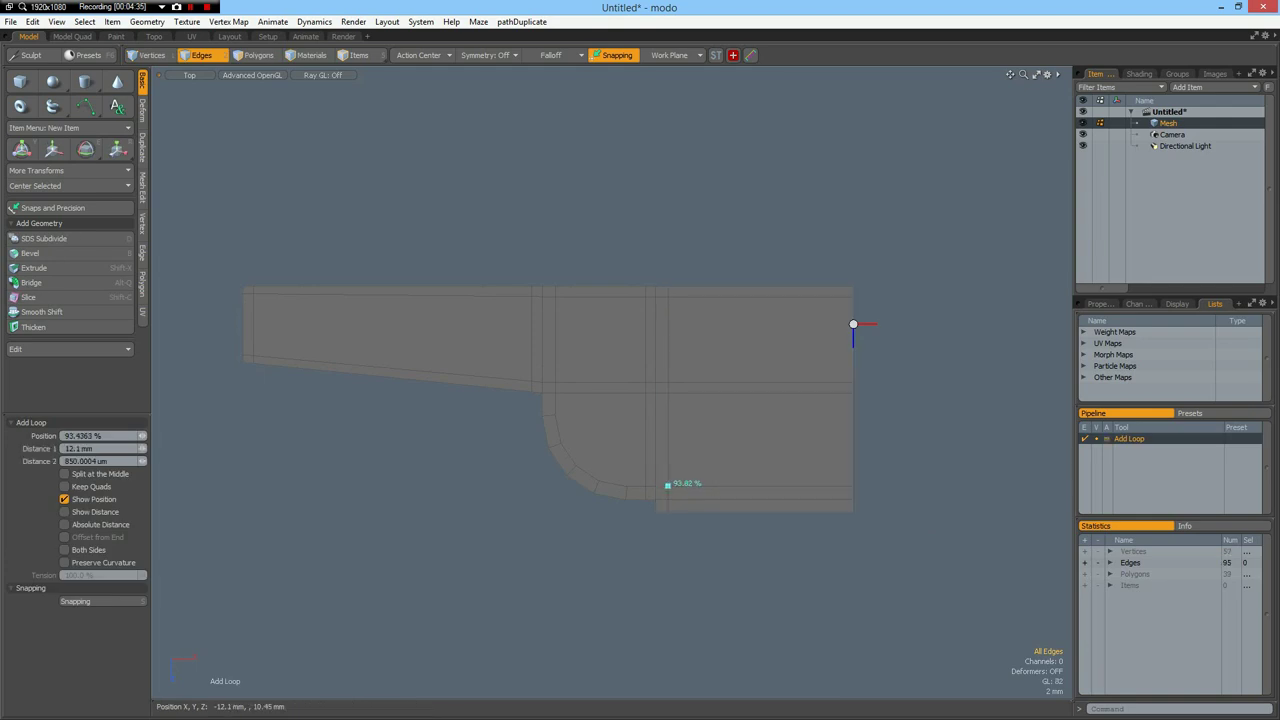
pyautogui.moveTo(666, 486); pyautogui.dragTo(667, 486)
pyautogui.click(731, 610)
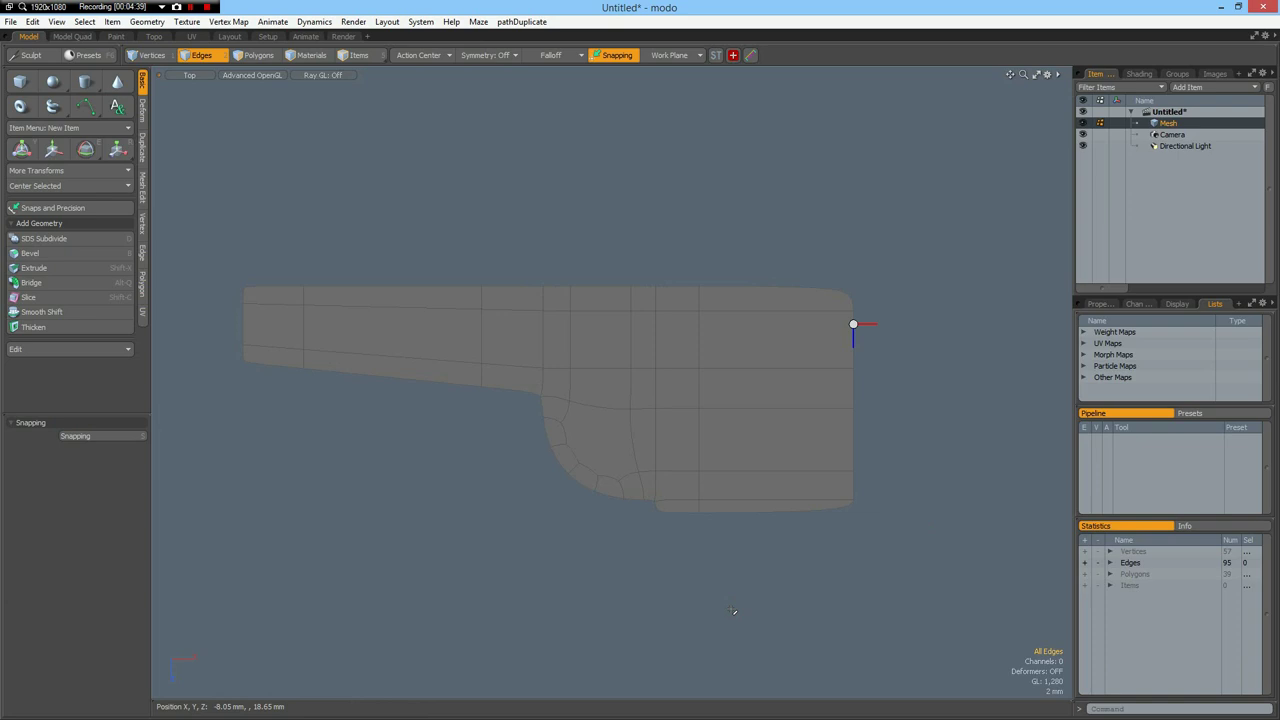
pyautogui.press('Tab')
# - Mirror the half profile across the X axis about the origin with Merge Vertices on
pyautogui.click(142, 148)
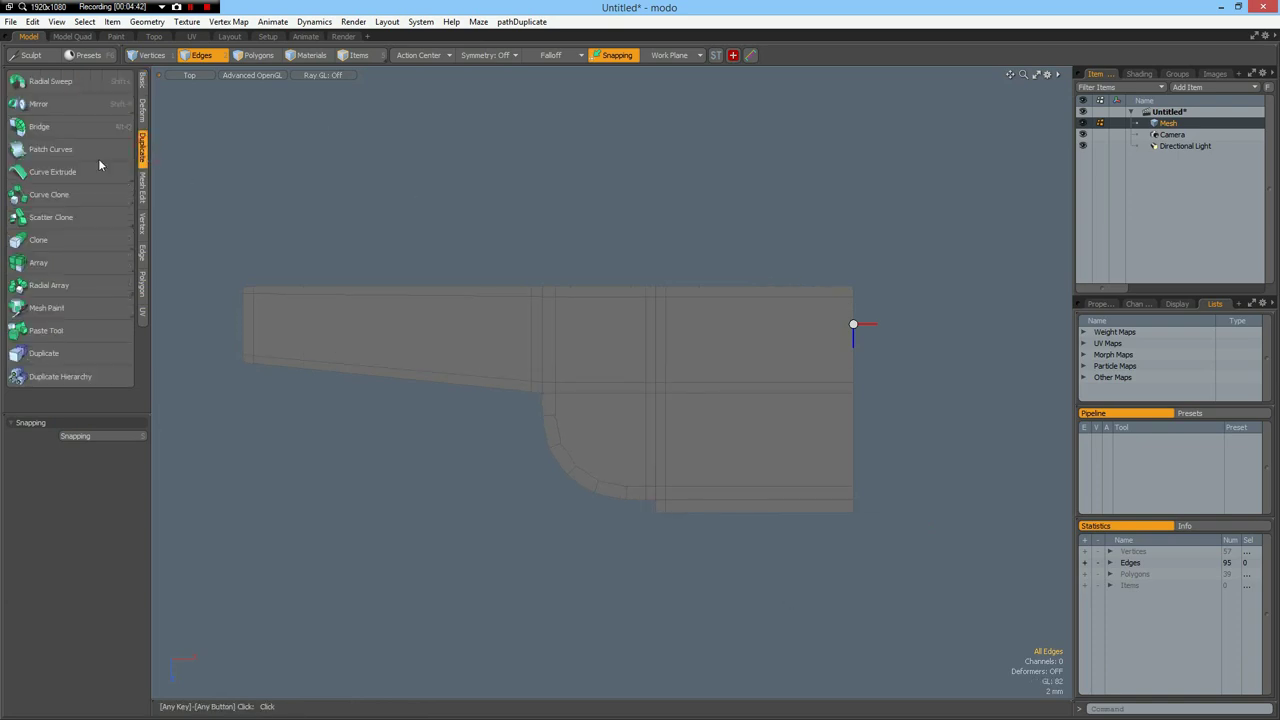
pyautogui.click(54, 105)
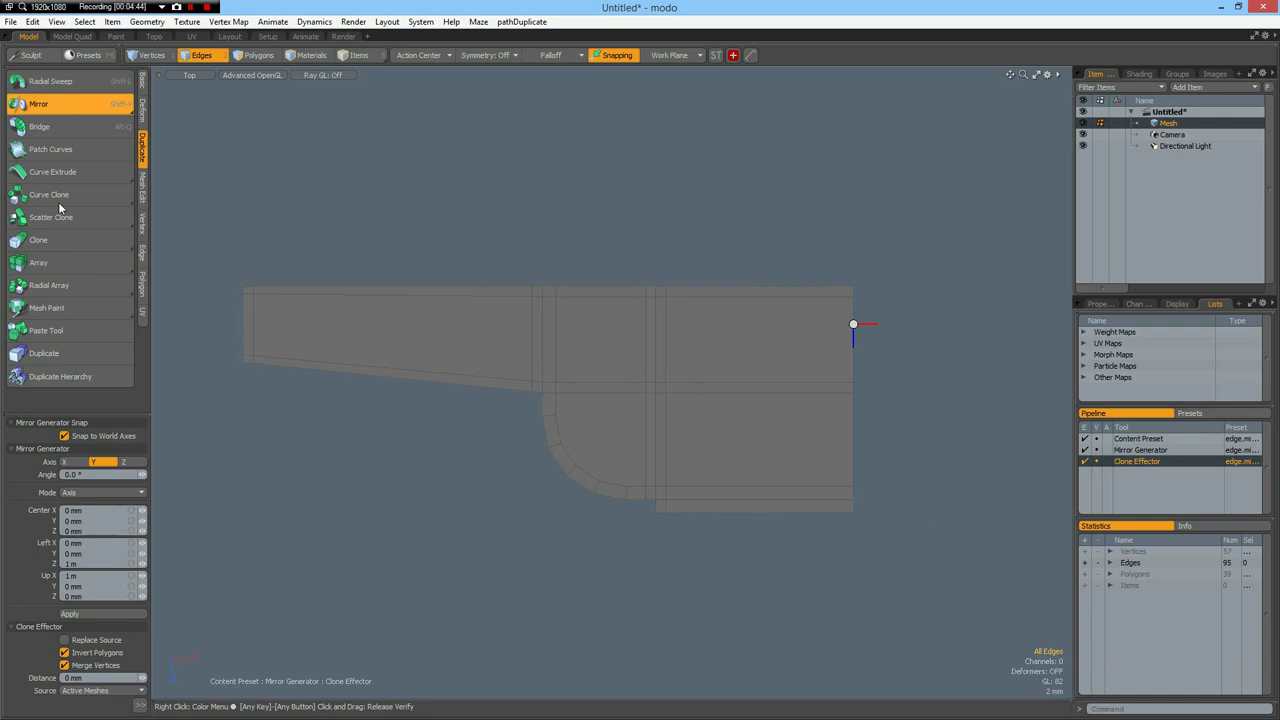
pyautogui.click(70, 462)
pyautogui.click(107, 614)
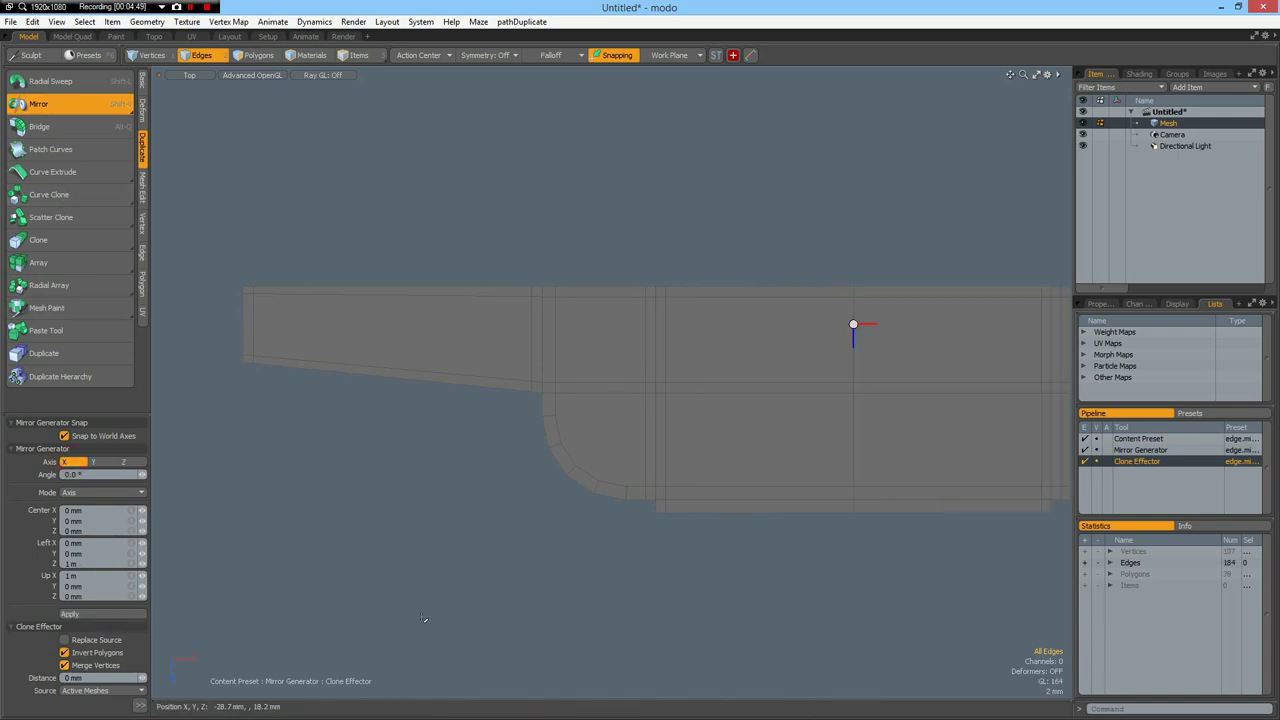
pyautogui.press('q')
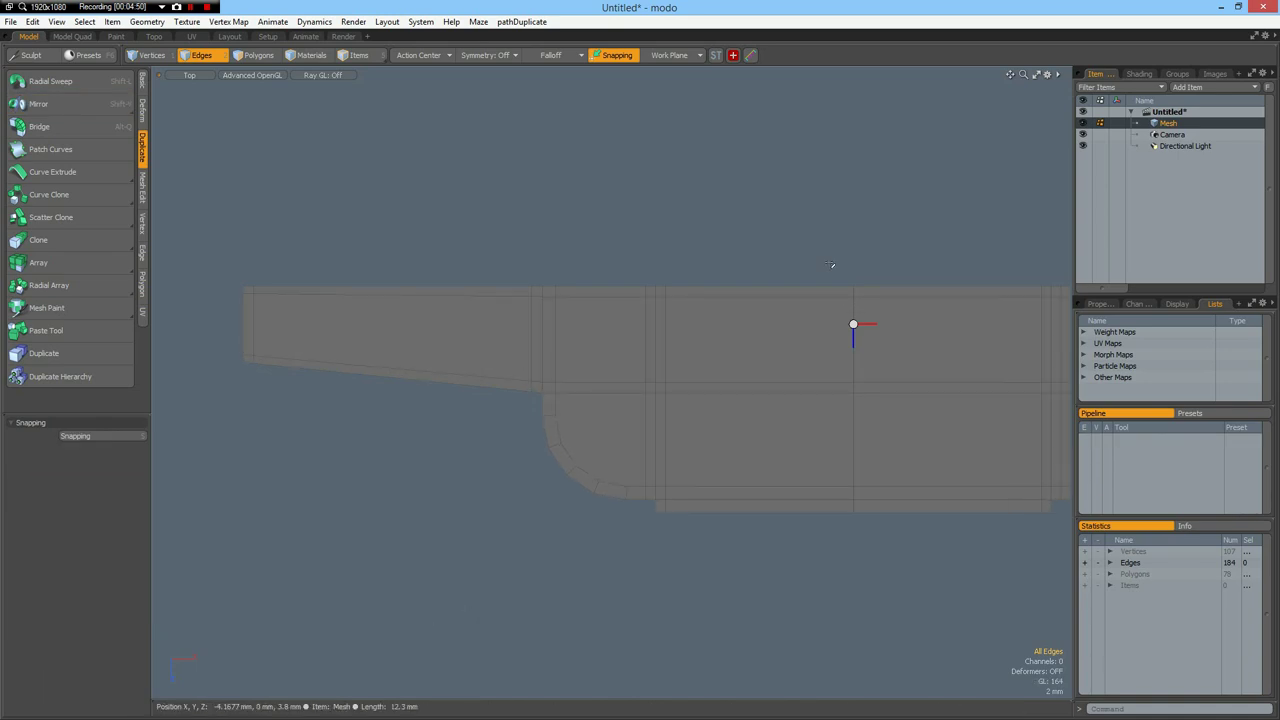
# - Check the reference sketch in the browser, and move the complete profile 30 mm along Z away from the origin
pyautogui.hotkey('ctrl', 'space')
pyautogui.click(860, 238)
pyautogui.keyDown('alt'); pyautogui.moveTo(743, 408); pyautogui.dragTo(553, 353); pyautogui.keyUp('alt')
pyautogui.hotkey('alt', 'Tab')
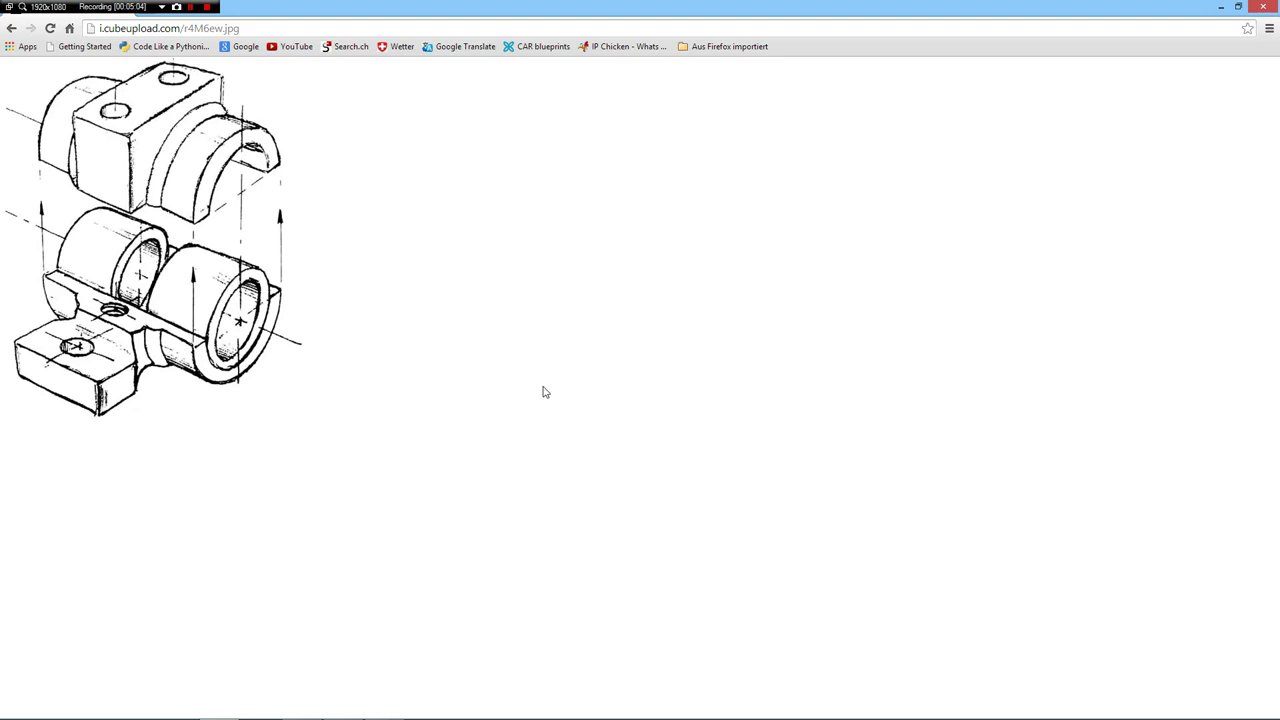
pyautogui.hotkey('alt', 'Tab')
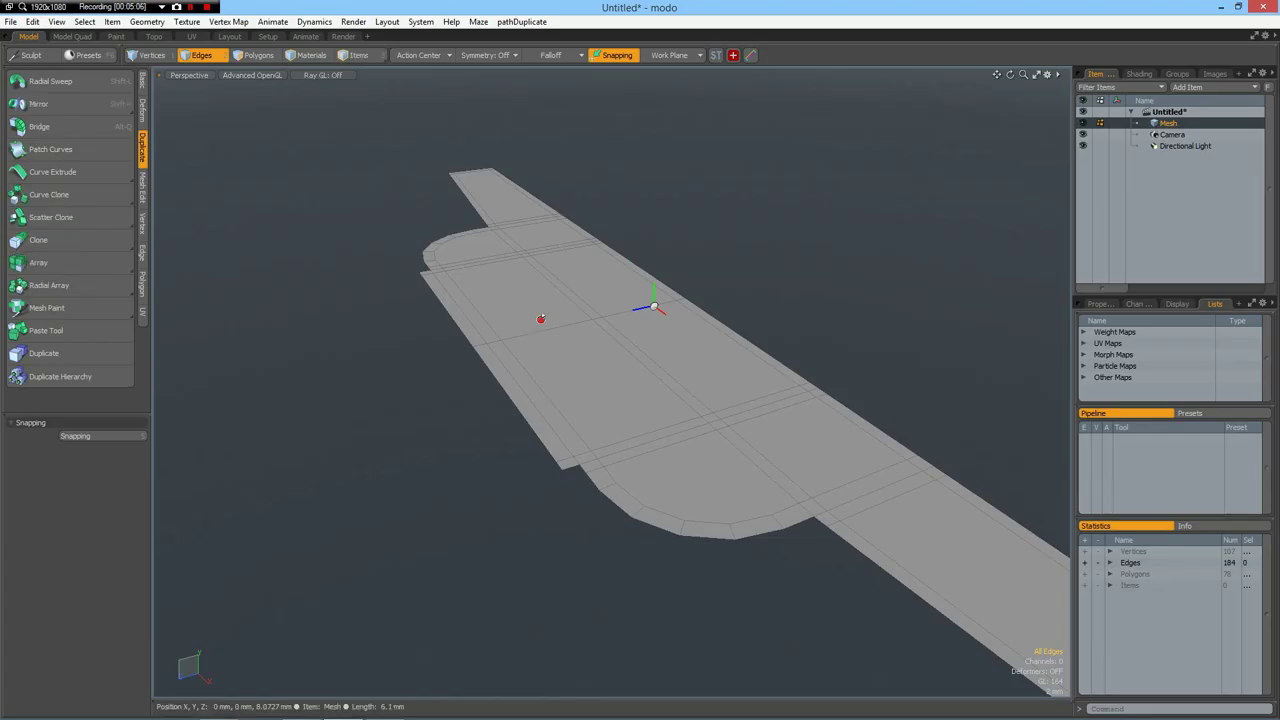
pyautogui.keyDown('alt'); pyautogui.moveTo(541, 320); pyautogui.dragTo(497, 302); pyautogui.keyUp('alt')
pyautogui.press('w')
pyautogui.scroll(-3, 687, 266)
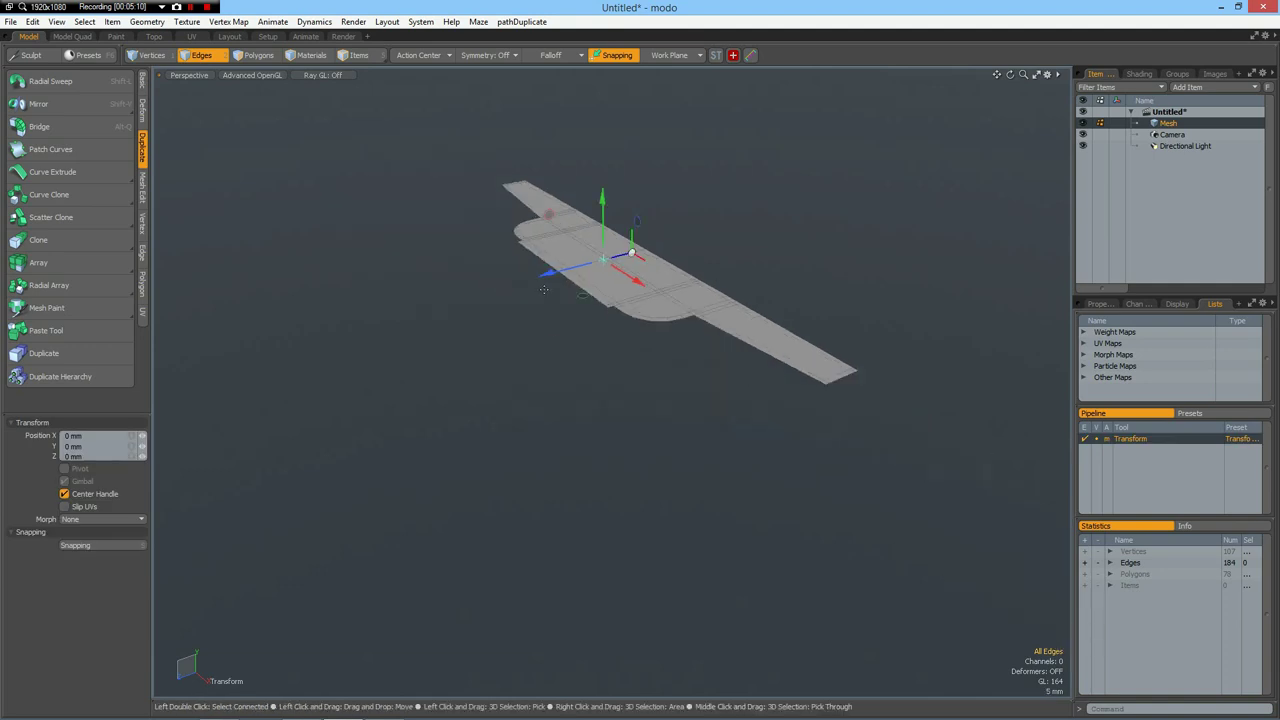
pyautogui.moveTo(570, 268); pyautogui.dragTo(322, 334)
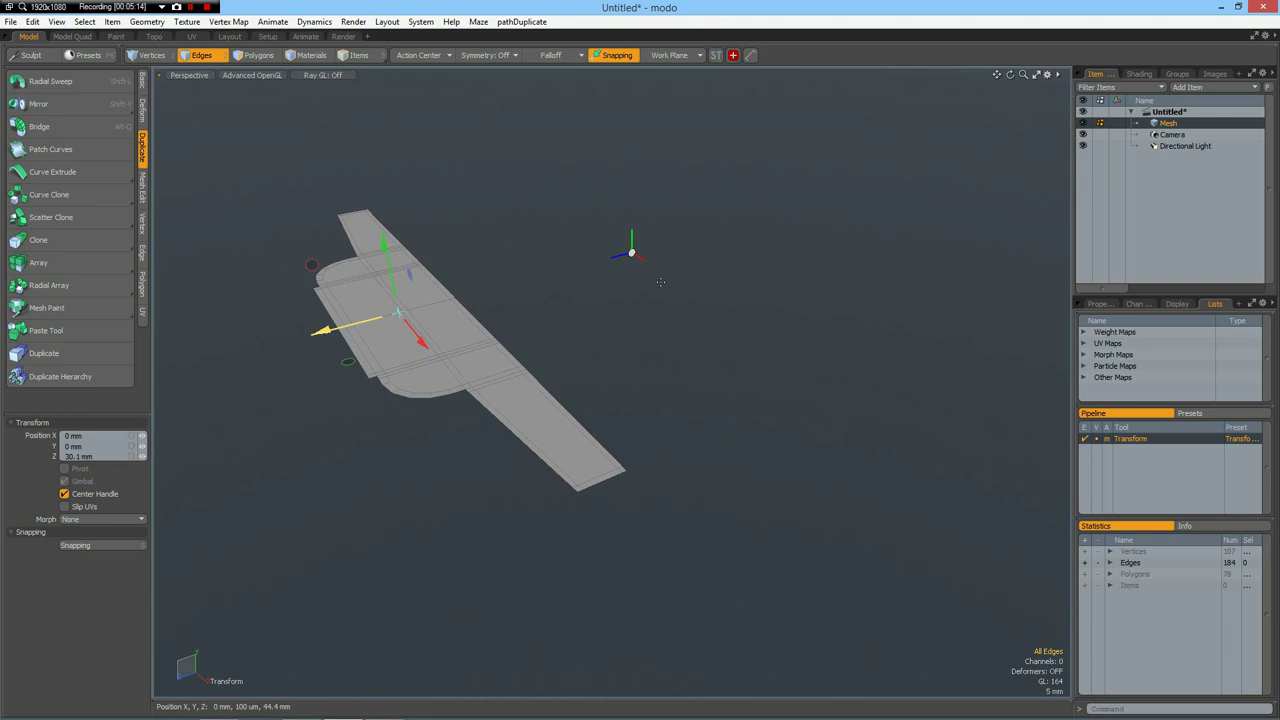
pyautogui.keyDown('alt'); pyautogui.moveTo(681, 287); pyautogui.dragTo(433, 354); pyautogui.keyUp('alt')
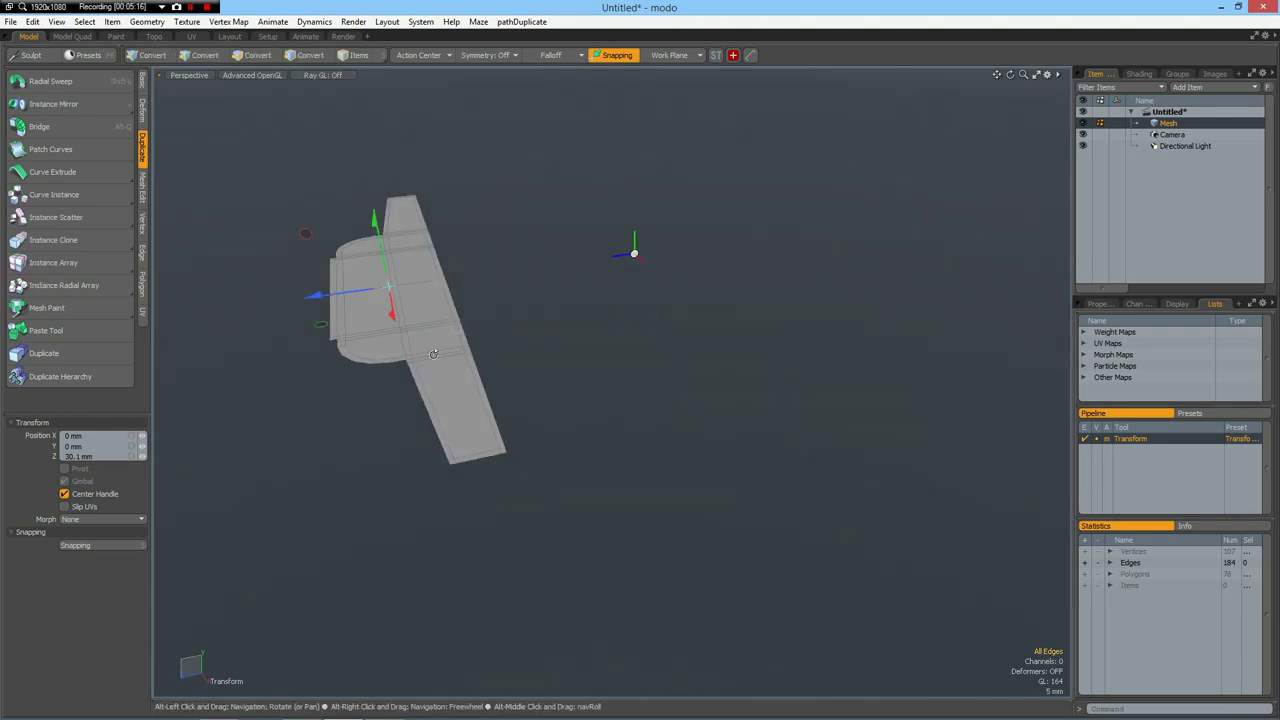
pyautogui.click(105, 455)
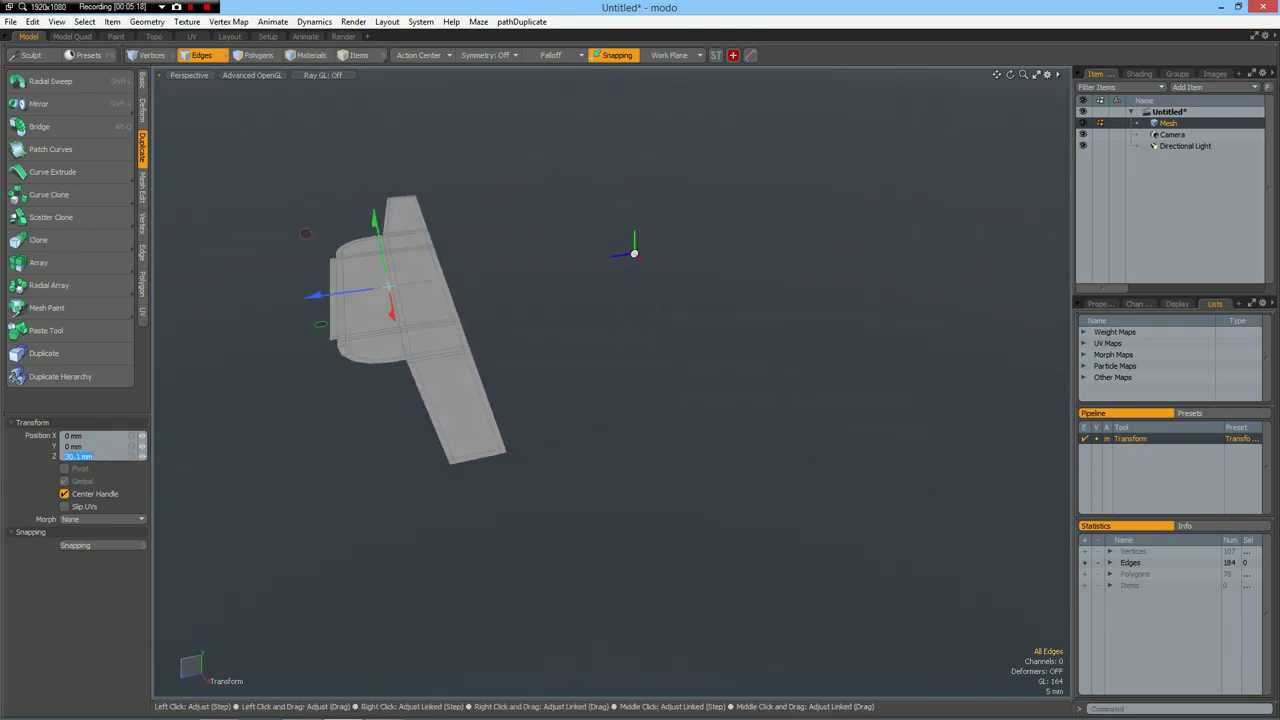
pyautogui.write('30')
pyautogui.press('Return')
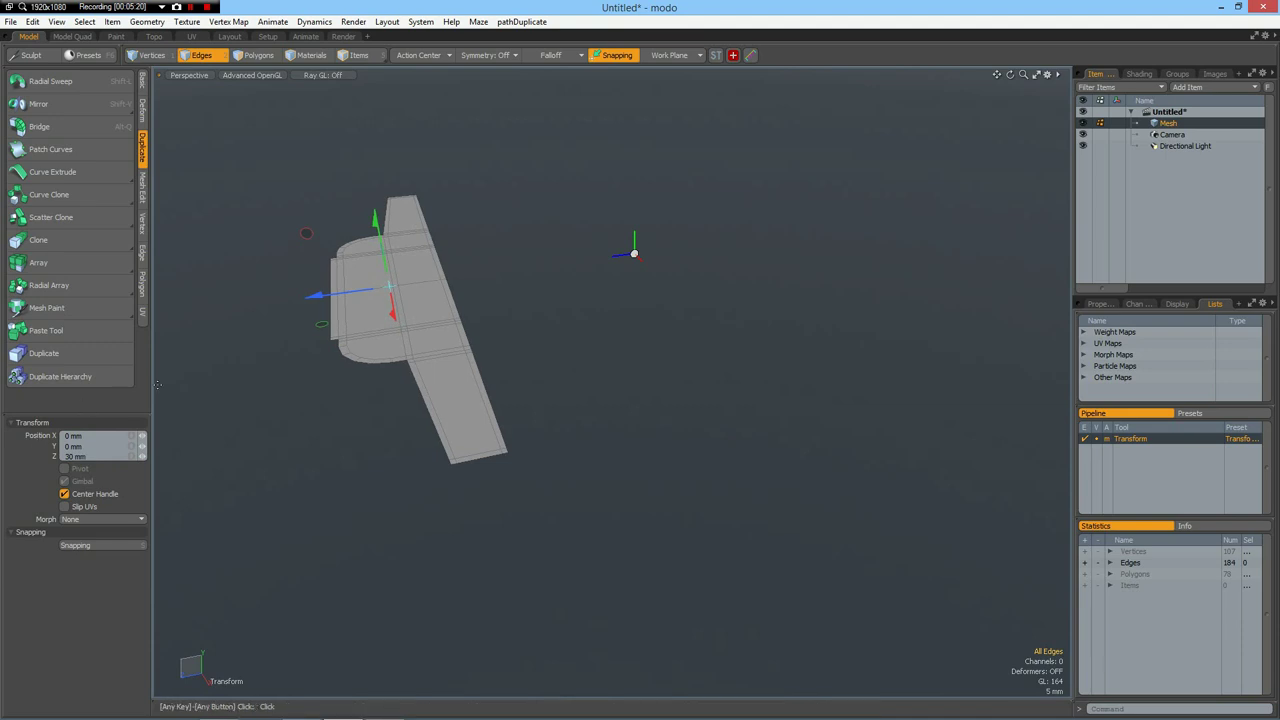
# - Radial-sweep the profile around the origin's X axis with count 12, end angle 180° and Invert Polygons off
pyautogui.click(53, 82)
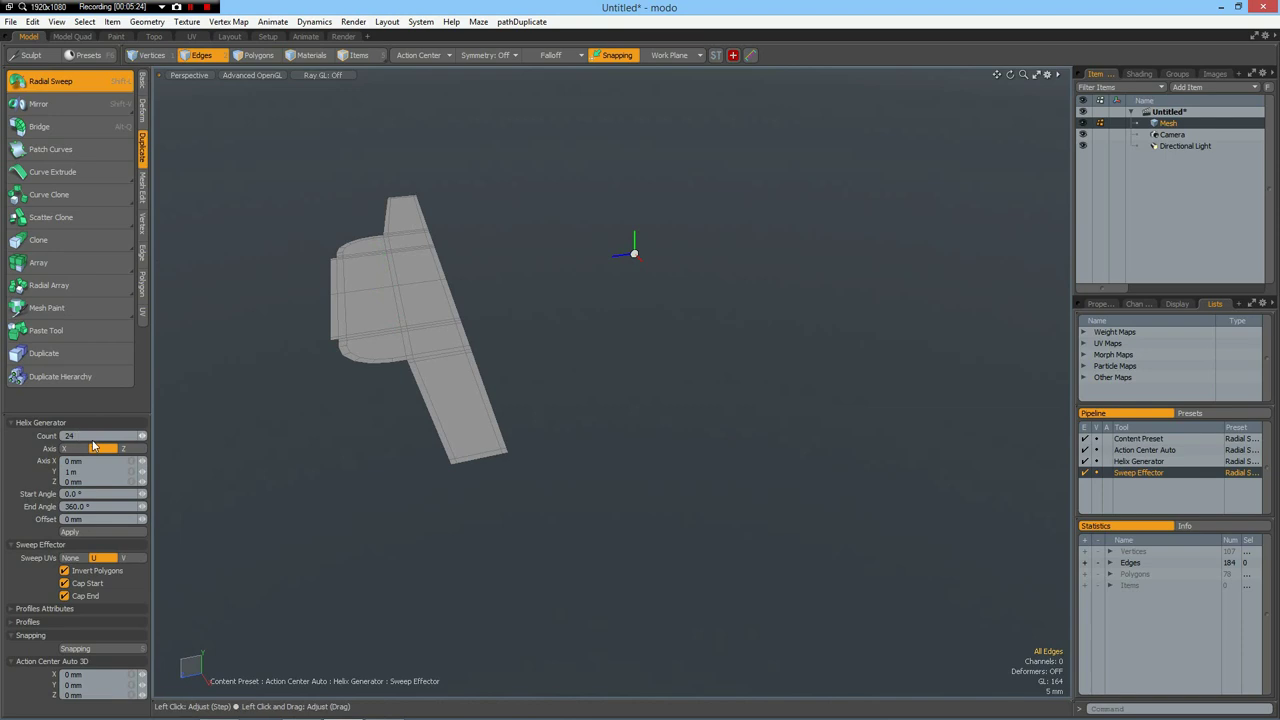
pyautogui.write('12')
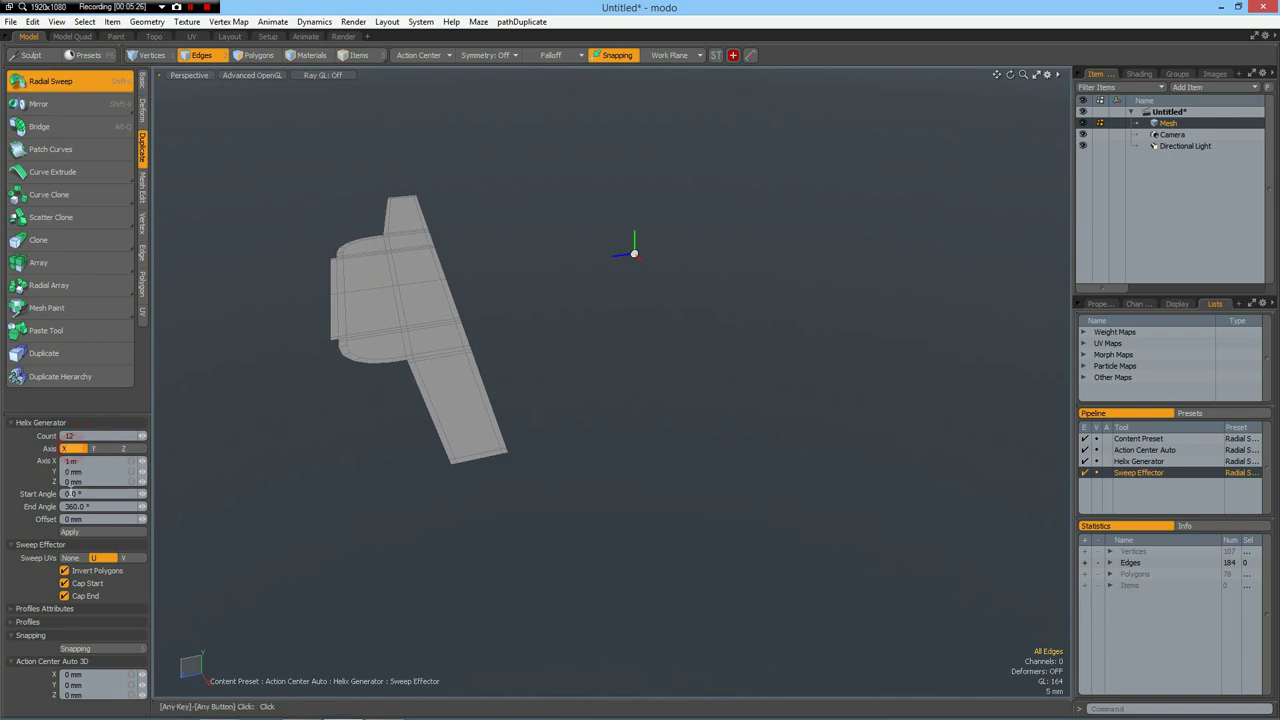
pyautogui.click(66, 448)
pyautogui.write('180')
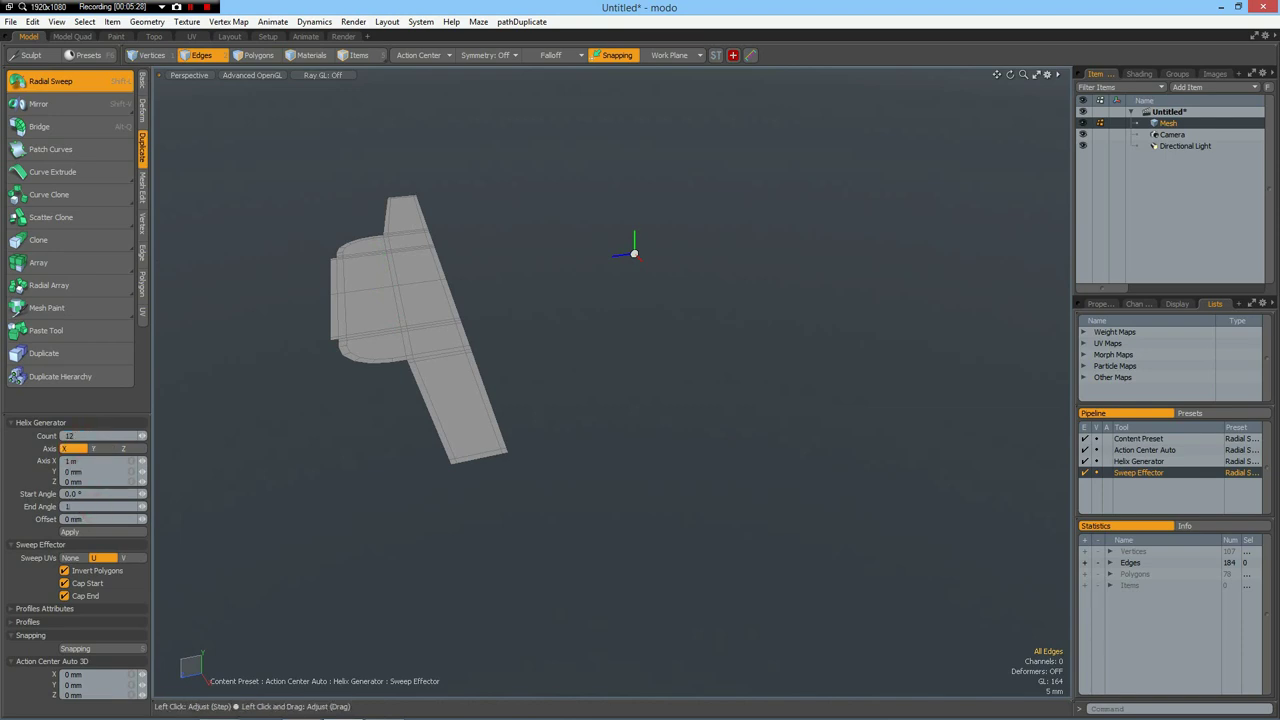
pyautogui.click(64, 571)
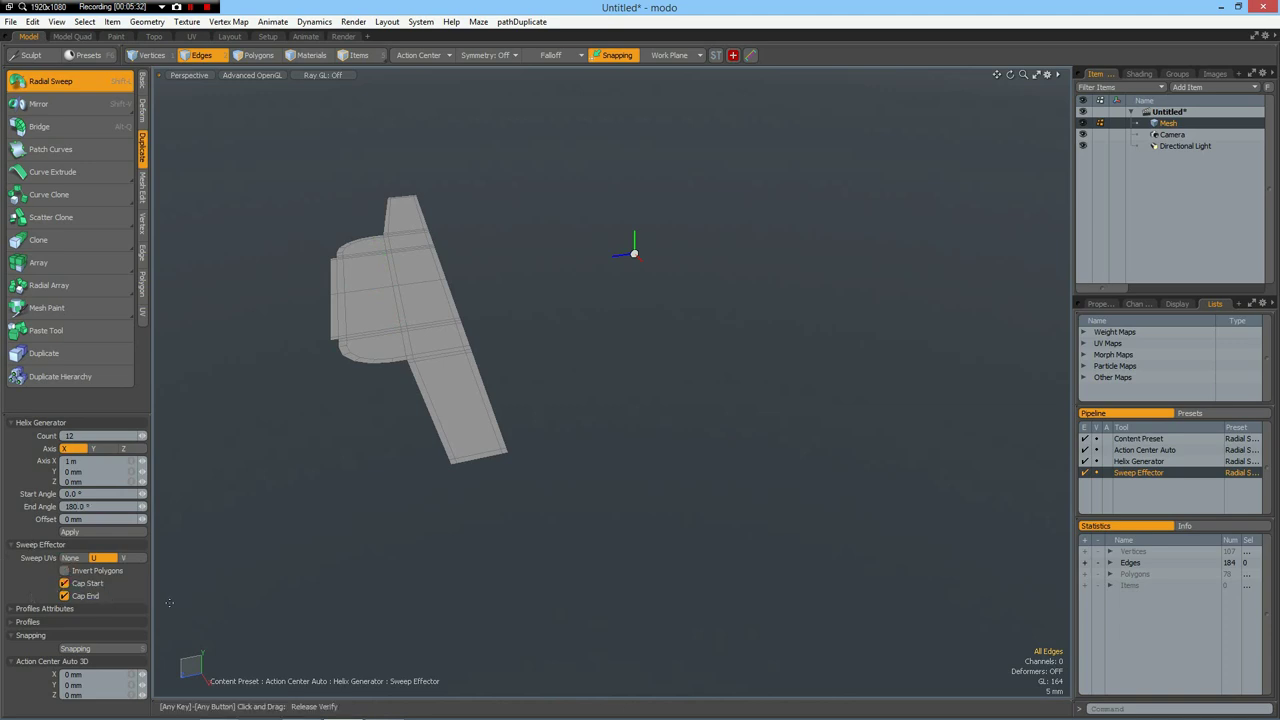
pyautogui.click(437, 58)
pyautogui.click(427, 118)
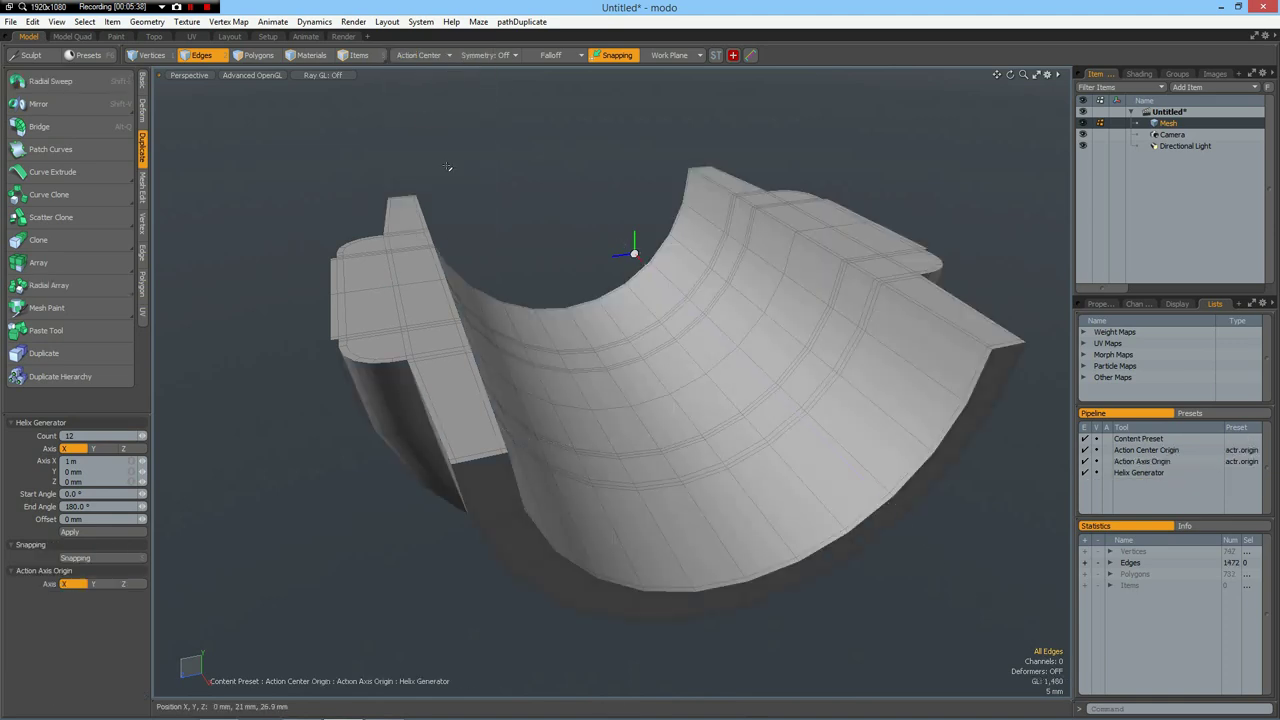
pyautogui.keyDown('alt'); pyautogui.moveTo(517, 269); pyautogui.dragTo(476, 253); pyautogui.keyUp('alt')
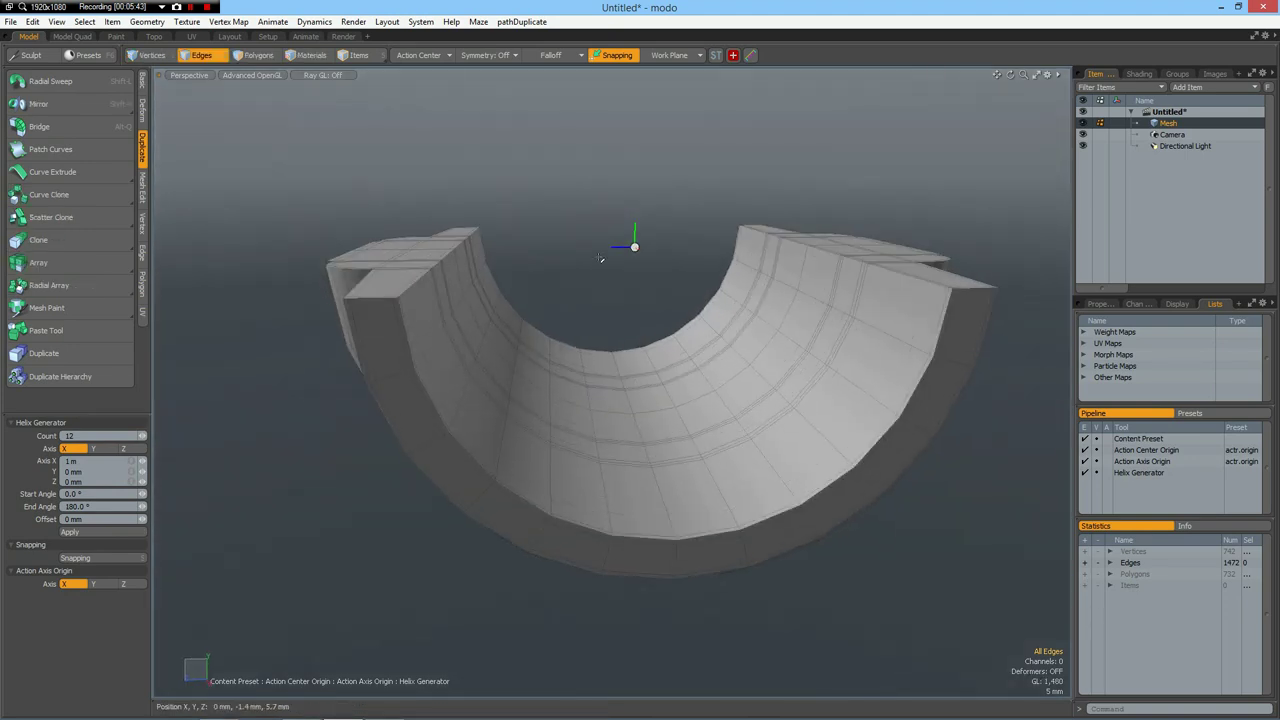
# - Delete the polygons of the swept body's negative-Z half in the Right view
pyautogui.press('KP_3')
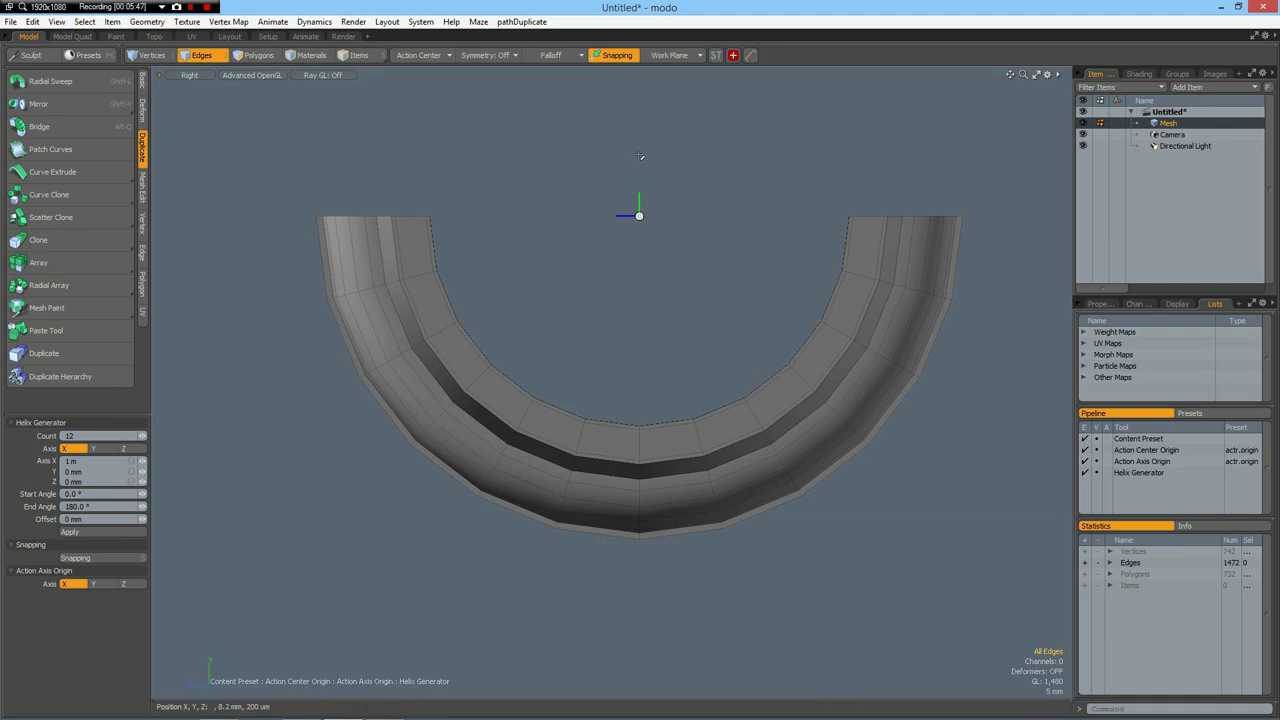
pyautogui.press('3')
pyautogui.moveTo(905, 619); pyautogui.dragTo(1031, 635)
pyautogui.press('Delete')
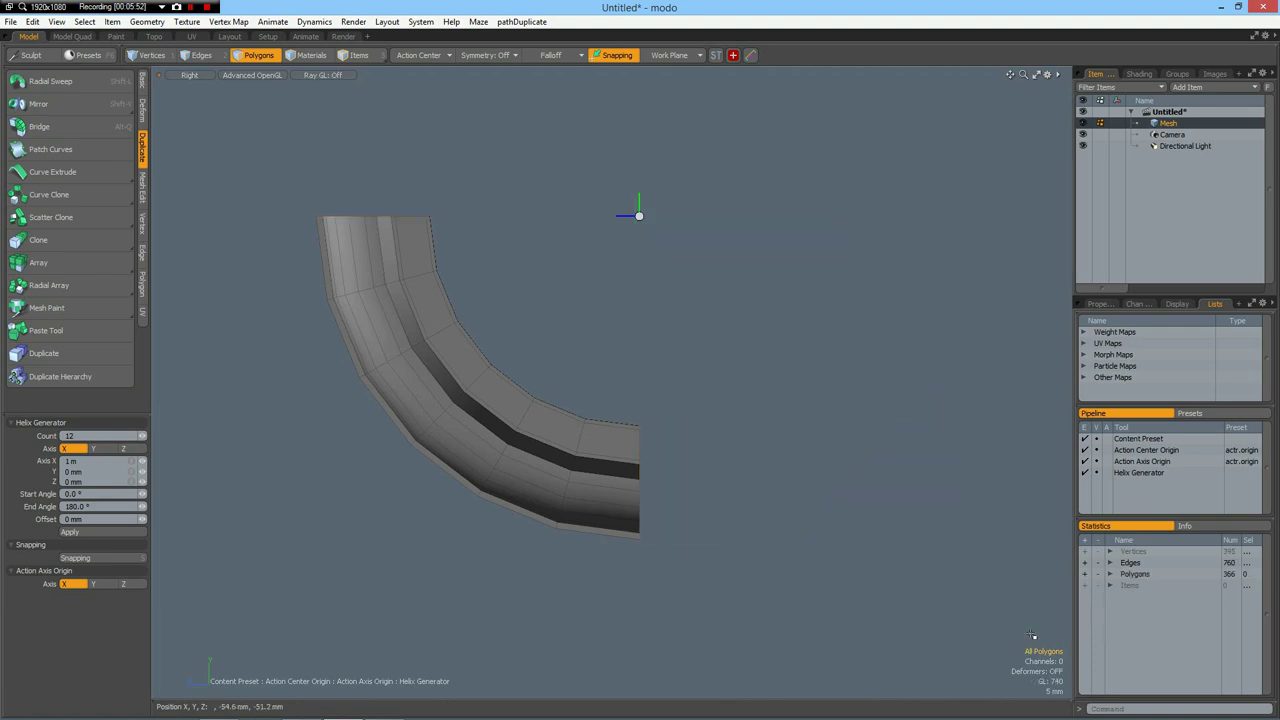
# - Compare the remaining half of the swept body in perspective with the bracket reference sketch in the browser
pyautogui.hotkey('ctrl', 'space')
pyautogui.click(848, 364)
pyautogui.keyDown('alt'); pyautogui.moveTo(357, 446); pyautogui.dragTo(439, 493); pyautogui.keyUp('alt')
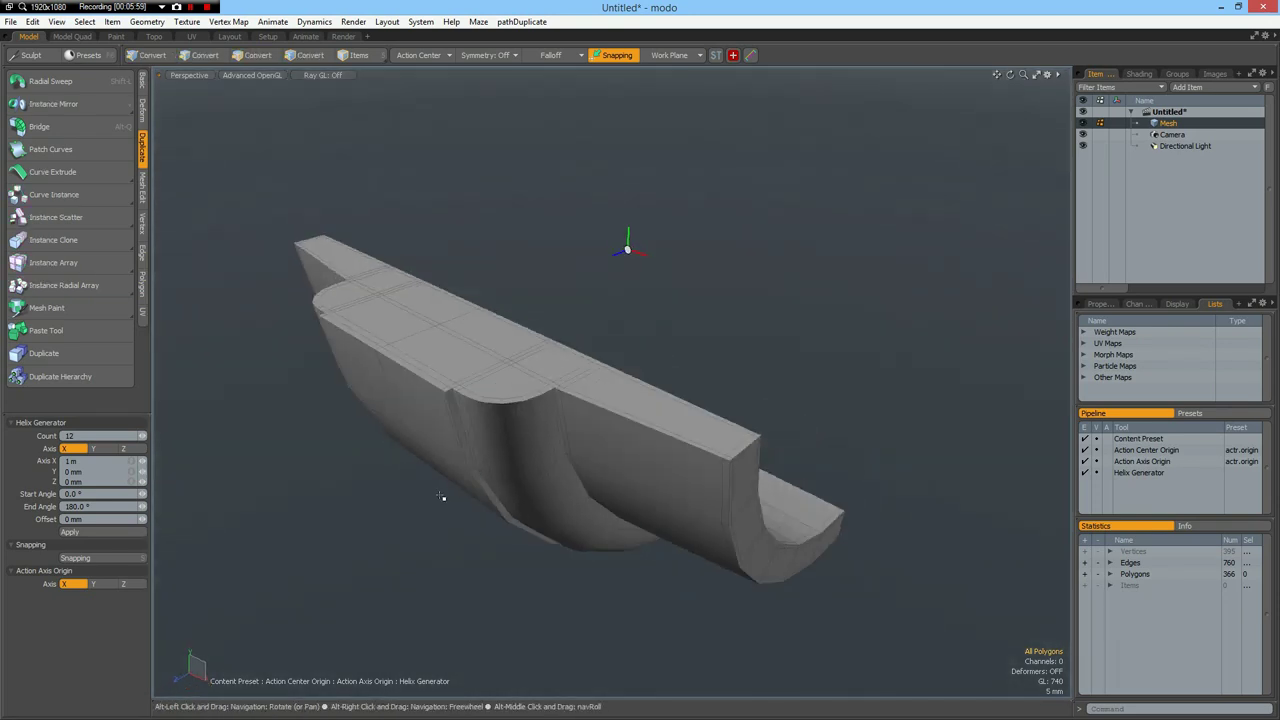
pyautogui.hotkey('alt', 'Tab')
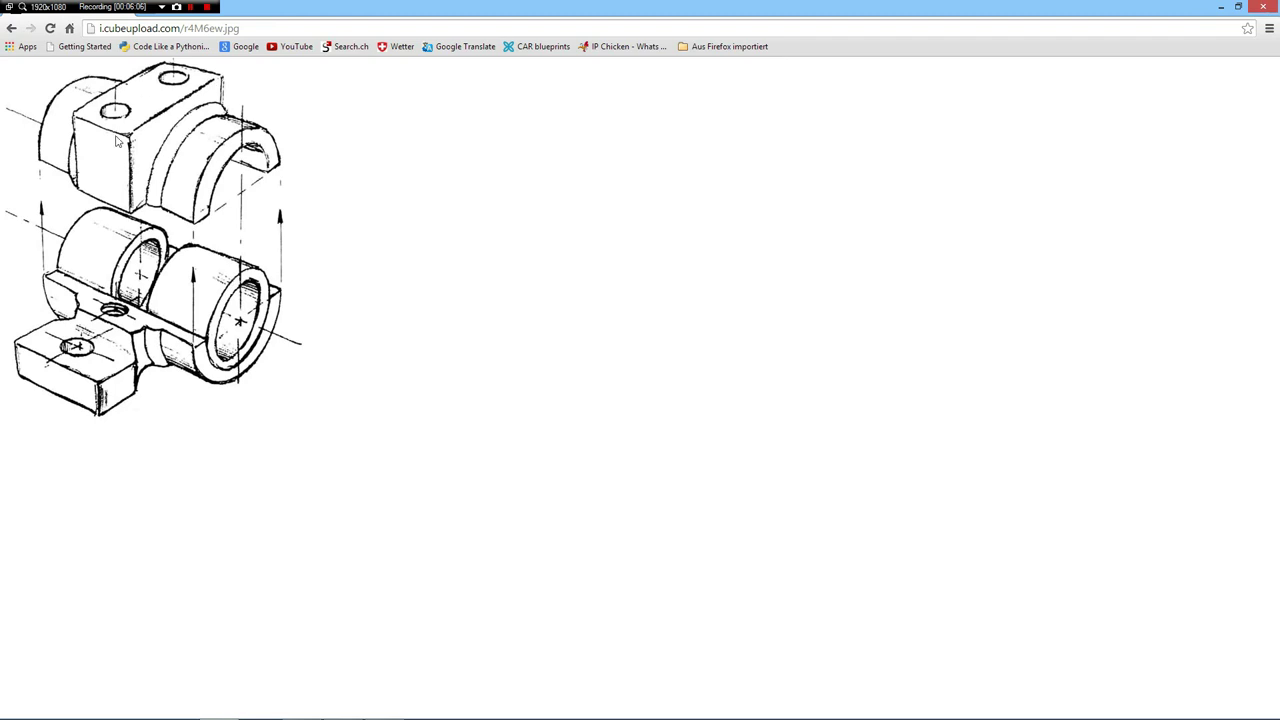
# - Switch to modo and delete the supporting edge loops at both ends of the raised middle band
pyautogui.hotkey('alt', 'Tab')
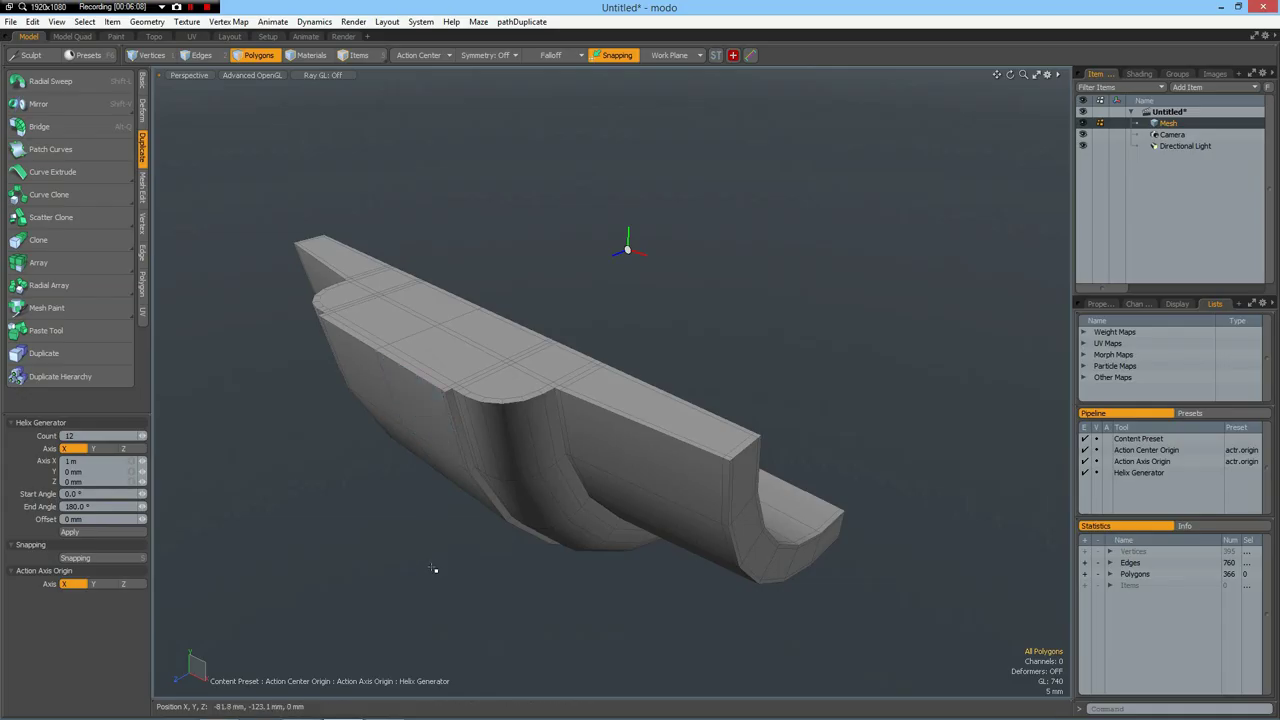
pyautogui.keyDown('alt'); pyautogui.moveTo(420, 563); pyautogui.dragTo(432, 450); pyautogui.keyUp('alt')
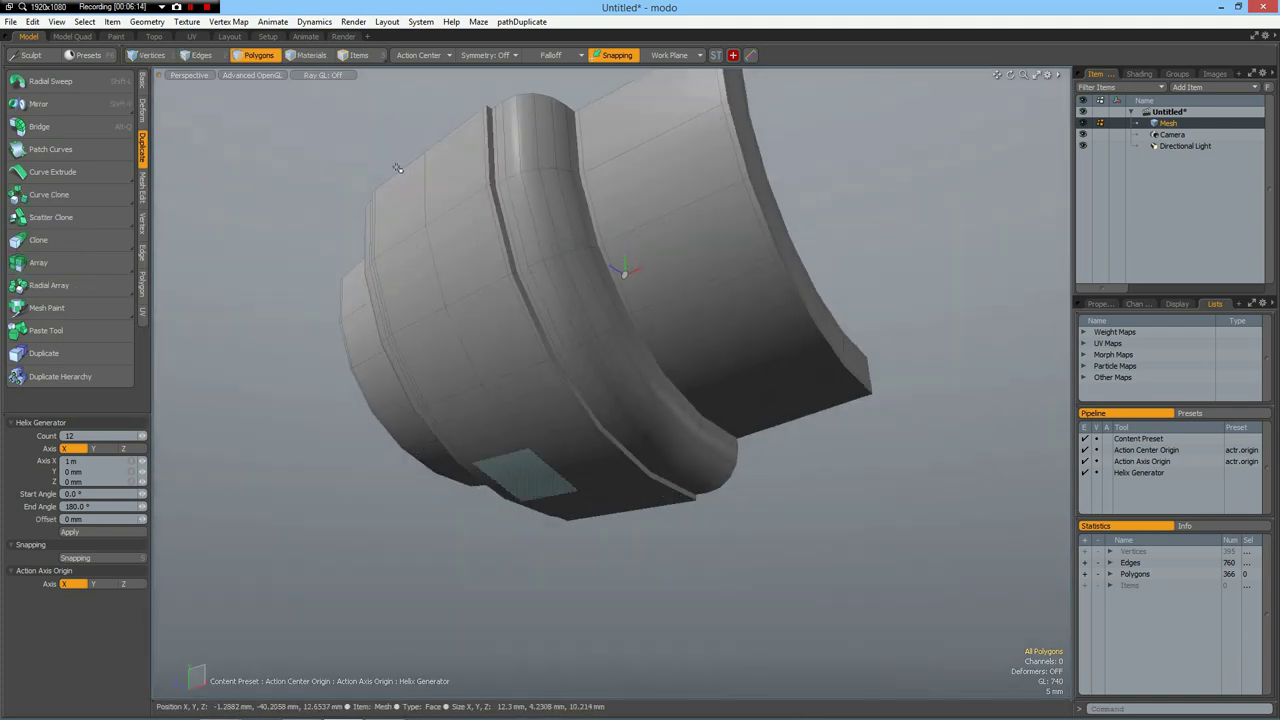
pyautogui.keyDown('alt'); pyautogui.moveTo(500, 394); pyautogui.dragTo(586, 489); pyautogui.keyUp('alt')
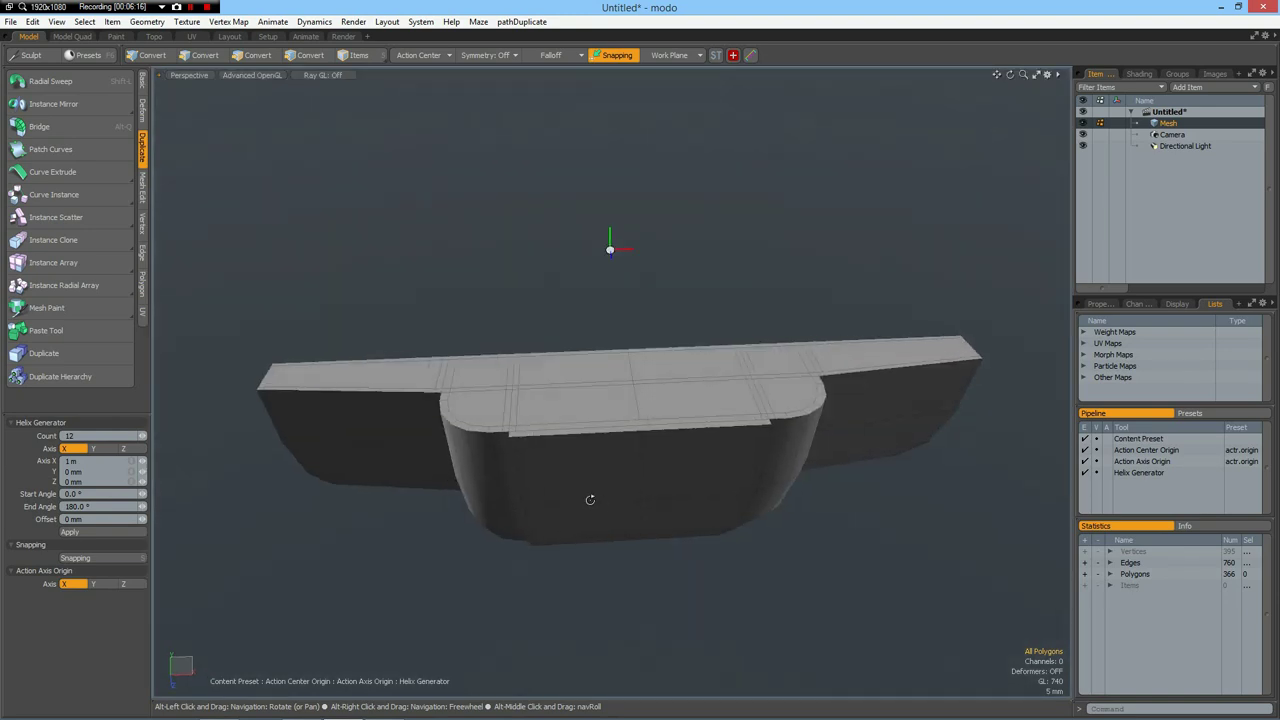
pyautogui.scroll(2, 530, 463)
pyautogui.scroll(1, 529, 462)
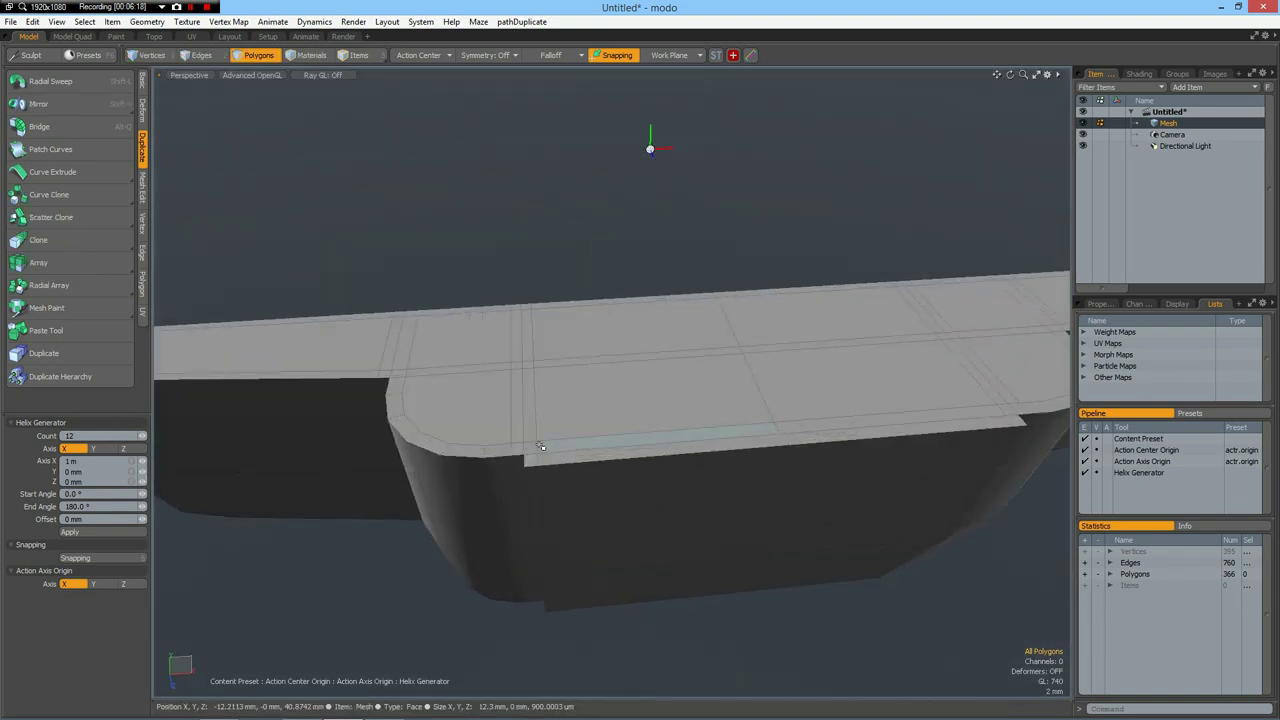
pyautogui.press('2')
pyautogui.doubleClick(537, 432)
pyautogui.keyDown('shift'); pyautogui.doubleClick(988, 392); pyautogui.keyUp('shift')
pyautogui.press('Delete')
# - Extrude the six upper polygons of the raised middle band outward
pyautogui.keyDown('alt'); pyautogui.moveTo(847, 510); pyautogui.dragTo(532, 398); pyautogui.keyUp('alt')
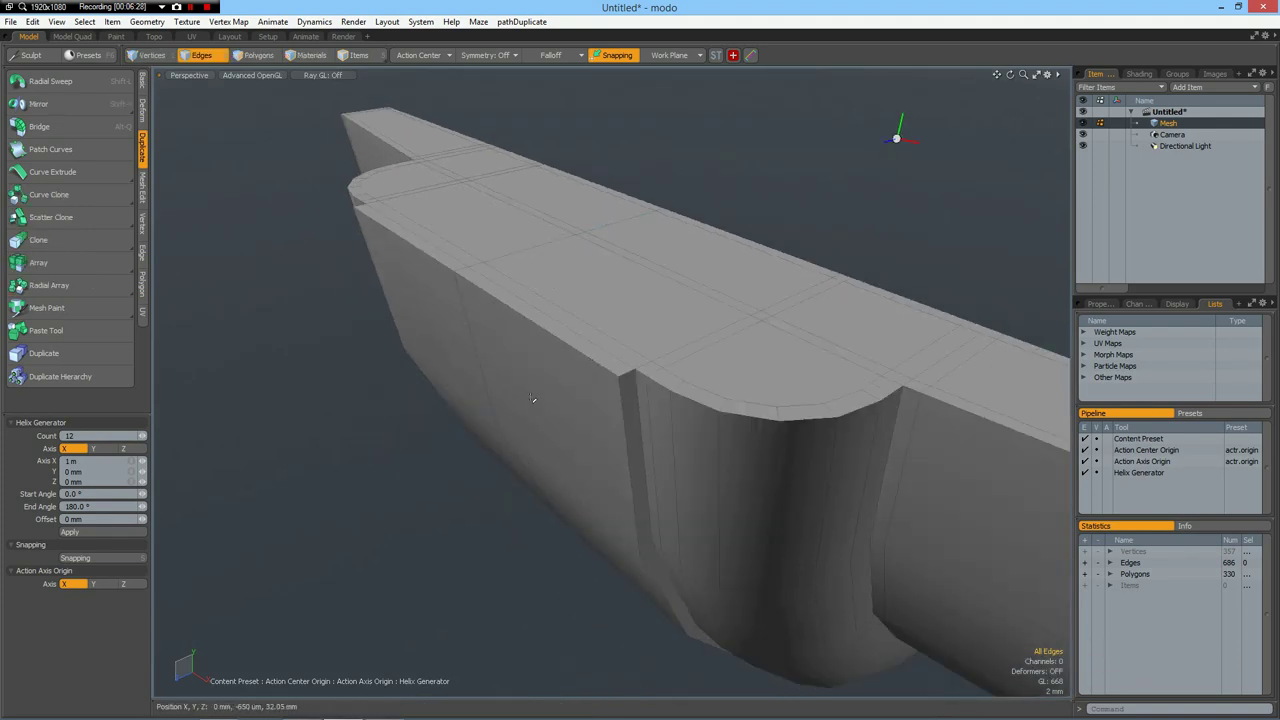
pyautogui.keyDown('alt'); pyautogui.moveTo(560, 491); pyautogui.dragTo(546, 287); pyautogui.keyUp('alt')
pyautogui.keyDown('alt'); pyautogui.moveTo(603, 586); pyautogui.dragTo(680, 586); pyautogui.keyUp('alt')
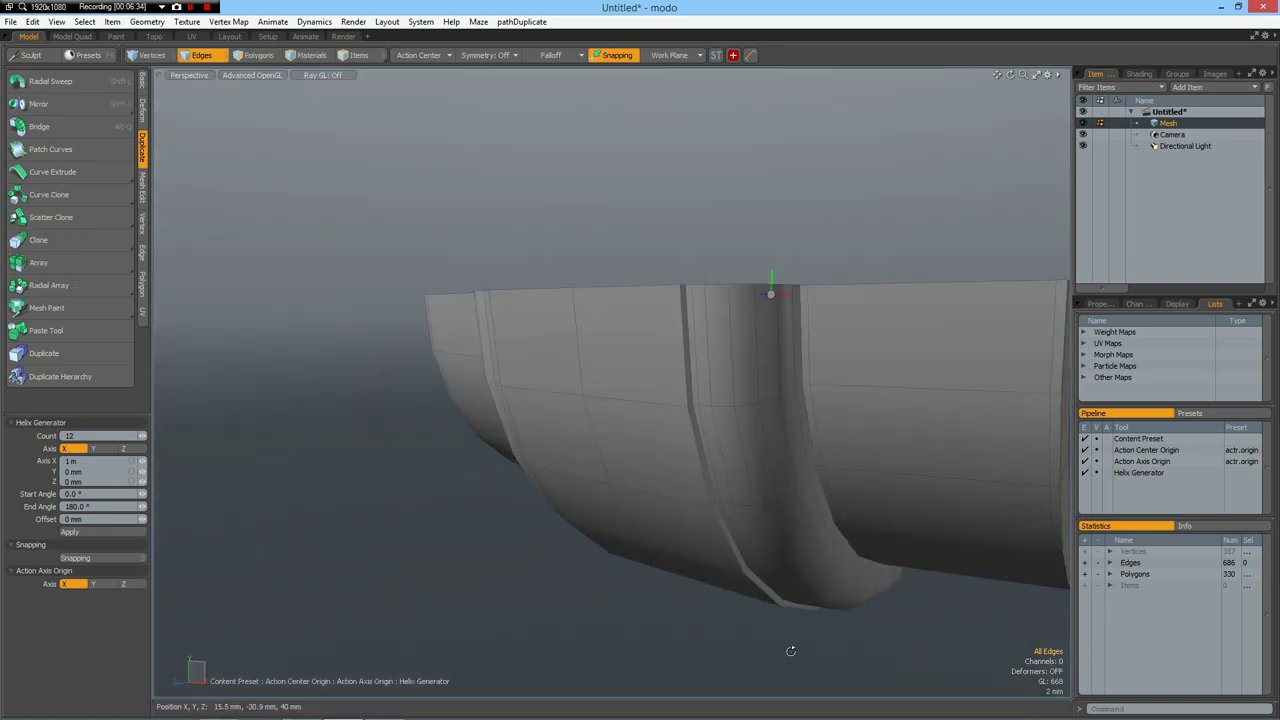
pyautogui.keyDown('alt'); pyautogui.moveTo(786, 651); pyautogui.dragTo(579, 469); pyautogui.keyUp('alt')
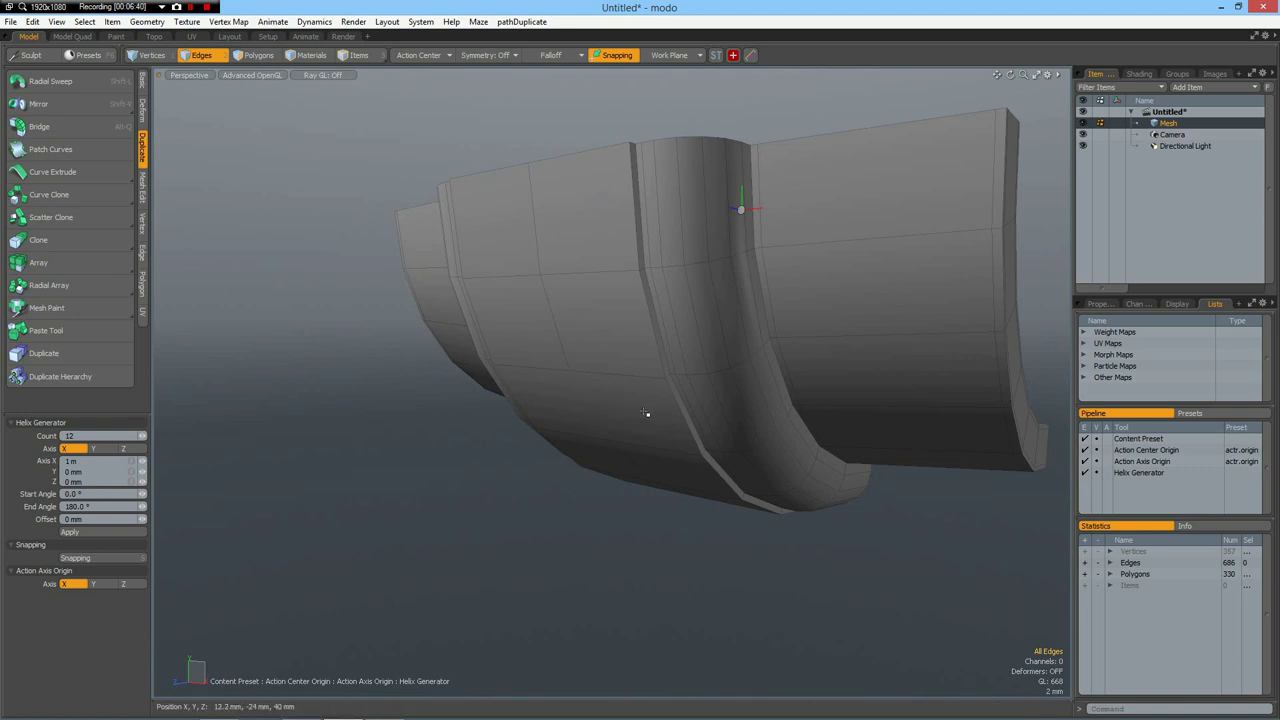
pyautogui.press('3')
pyautogui.moveTo(586, 406)
pyautogui.mouseDown()
pyautogui.moveTo(566, 380)
pyautogui.moveTo(588, 312)
pyautogui.moveTo(509, 243)
pyautogui.moveTo(481, 326)
pyautogui.mouseUp()
pyautogui.hotkey('ctrl', 'c')
pyautogui.hotkey('shift', 'x')
pyautogui.click(364, 424)
pyautogui.keyDown('alt'); pyautogui.moveTo(500, 486); pyautogui.dragTo(440, 492); pyautogui.keyUp('alt')
pyautogui.moveTo(504, 325); pyautogui.dragTo(406, 333)
# - Turn off the Origin action center and scale the extruded polygons flat along Z
pyautogui.press('y')
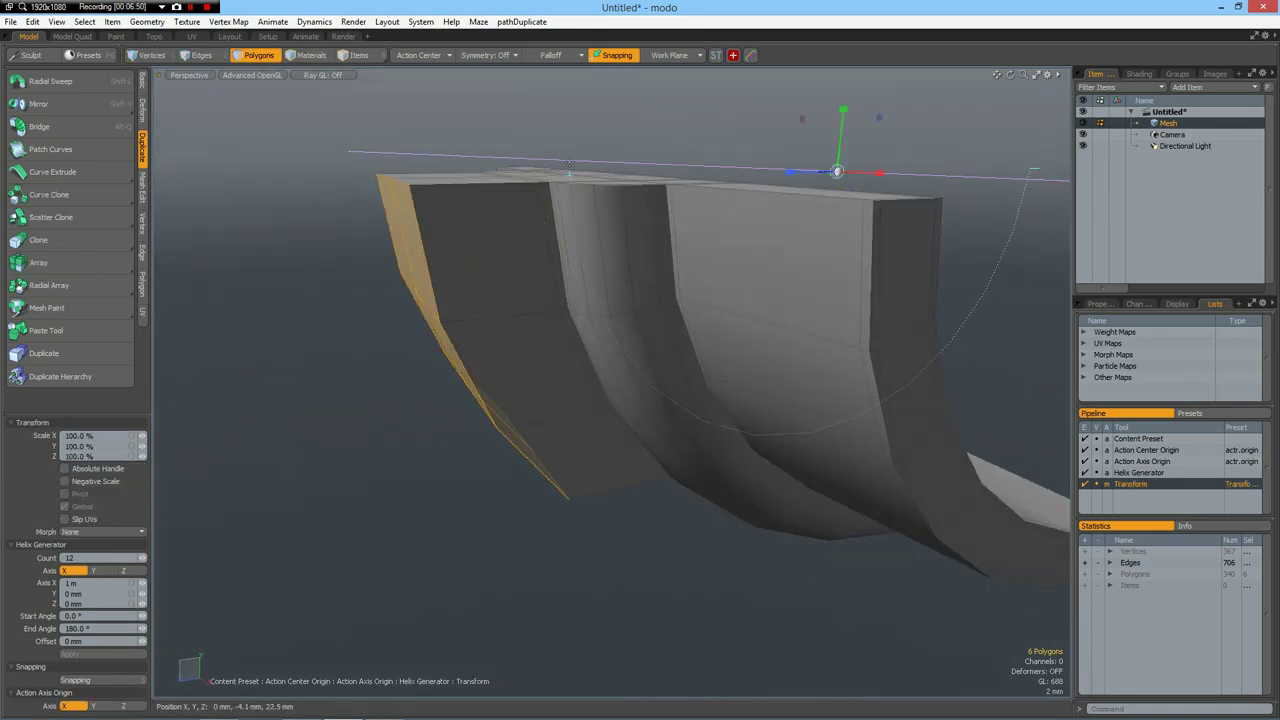
pyautogui.click(418, 55)
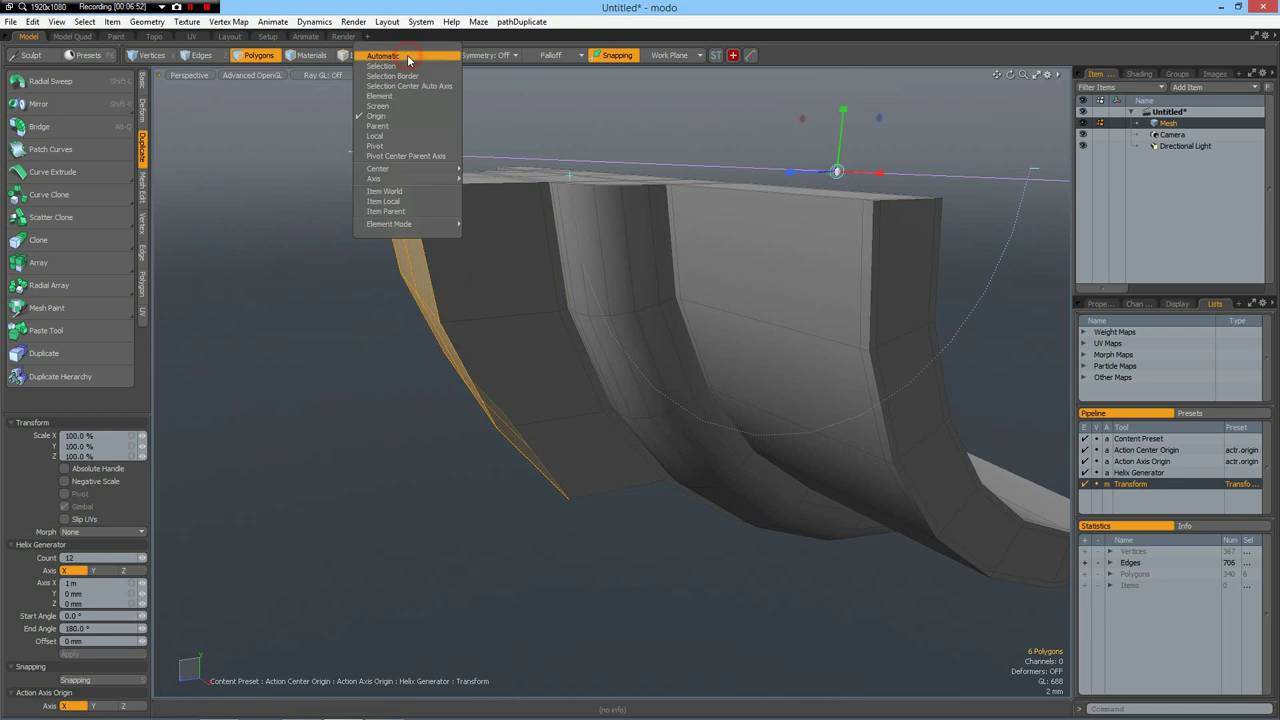
pyautogui.click(395, 116)
pyautogui.moveTo(399, 336); pyautogui.dragTo(467, 330)
pyautogui.press('space')
pyautogui.press('q')
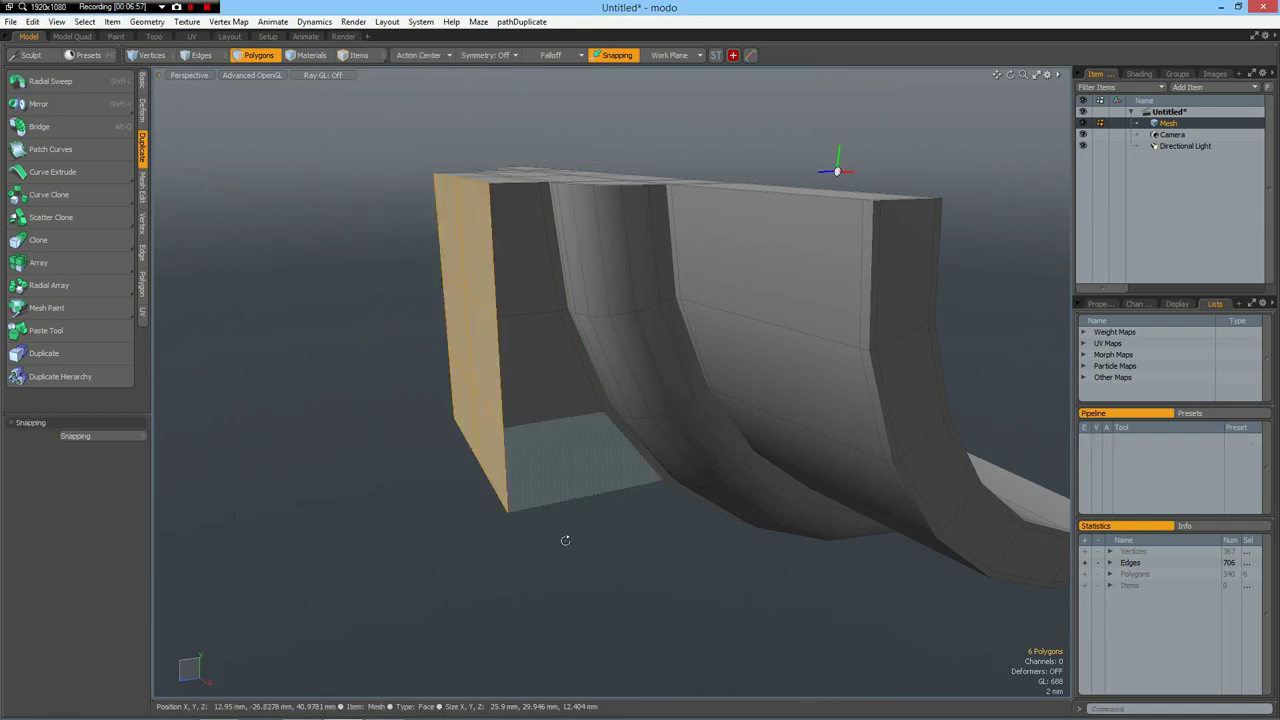
# - Extrude the band's six lower polygons downward and flatten them with a Y scale of 0%
pyautogui.keyDown('alt'); pyautogui.moveTo(566, 478); pyautogui.dragTo(532, 420); pyautogui.keyUp('alt')
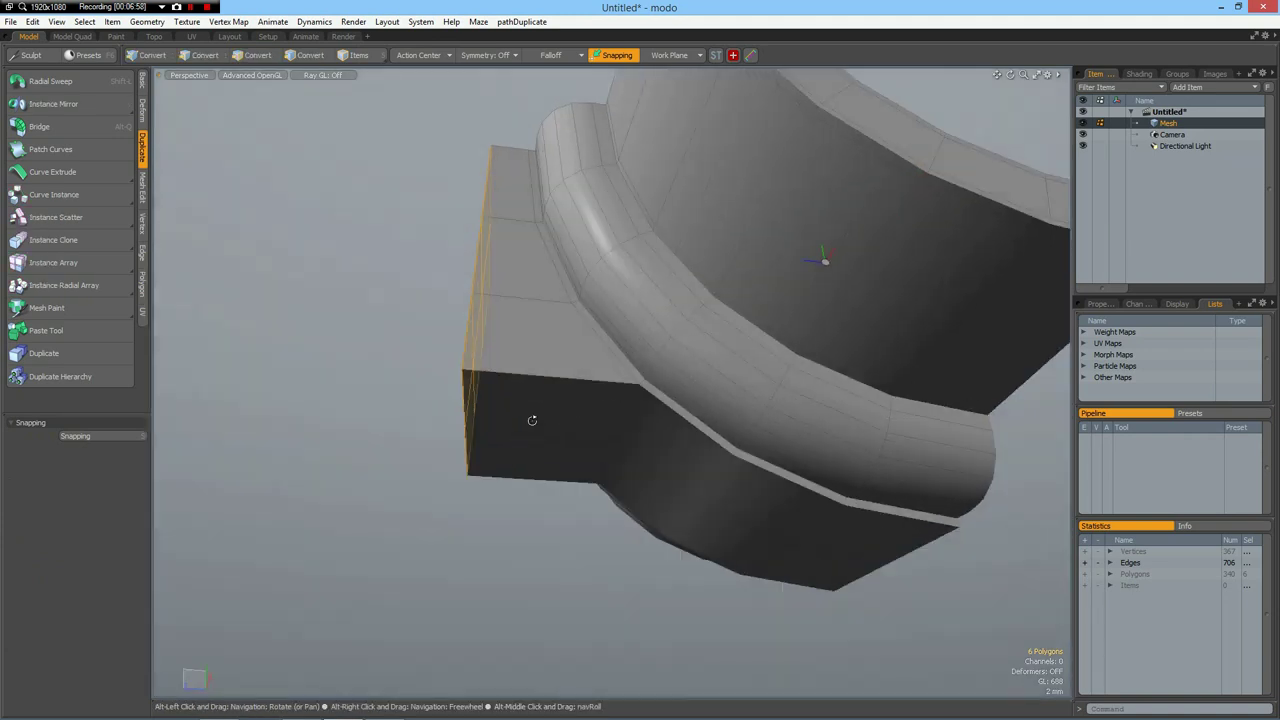
pyautogui.click(662, 466)
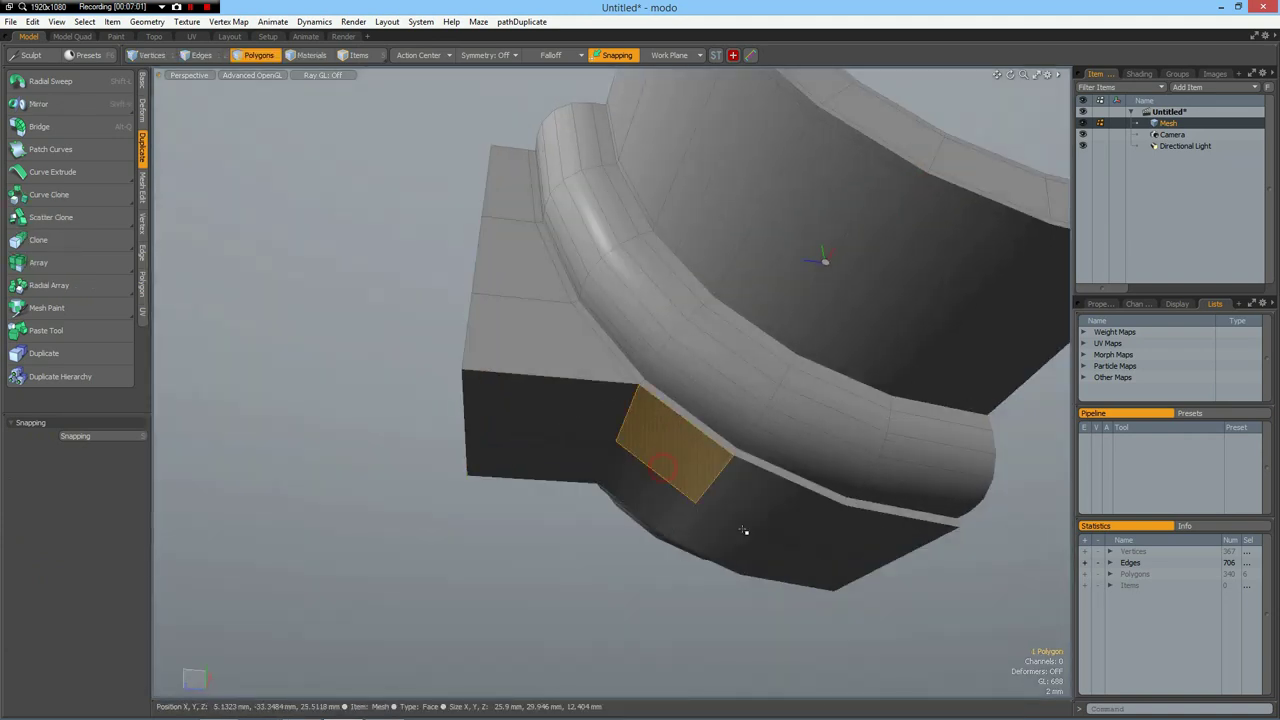
pyautogui.moveTo(743, 530)
pyautogui.mouseDown()
pyautogui.moveTo(838, 545)
pyautogui.moveTo(736, 480)
pyautogui.moveTo(744, 540)
pyautogui.moveTo(744, 527)
pyautogui.mouseUp()
pyautogui.hotkey('shift', 'x')
pyautogui.press('r')
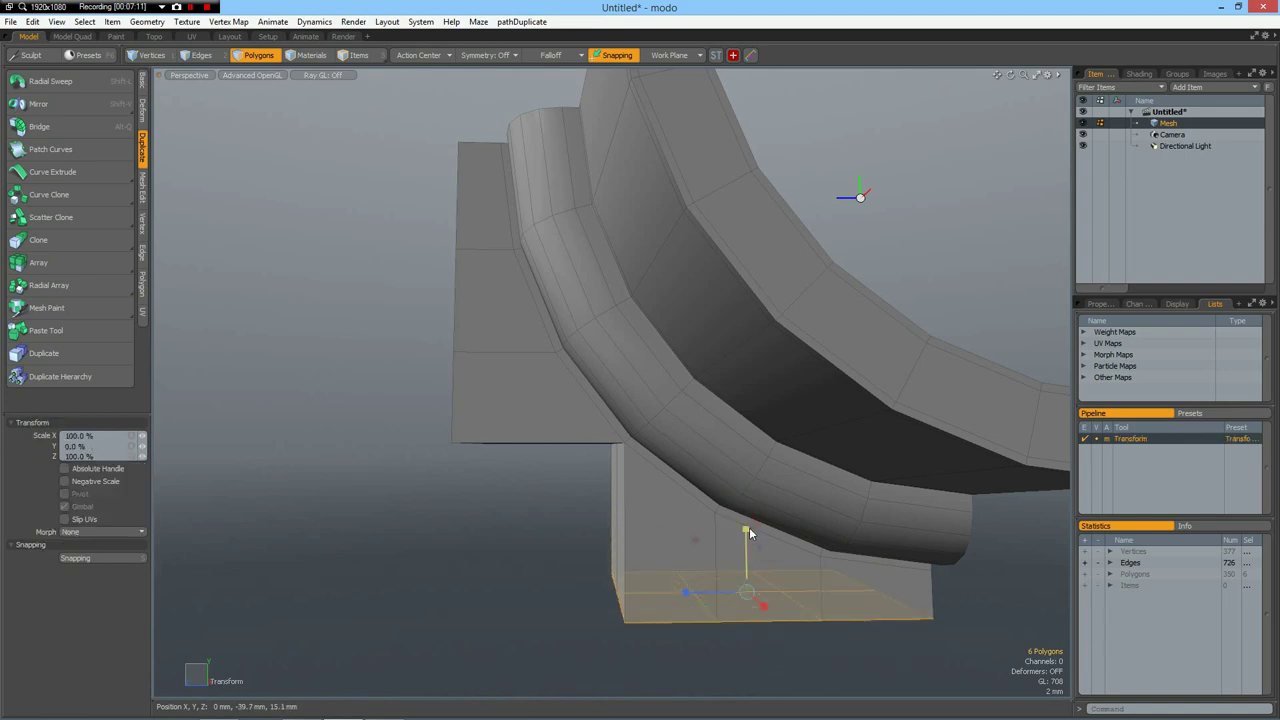
# - Move the flattened lower polygons up 3.4 mm along Y
pyautogui.press('w')
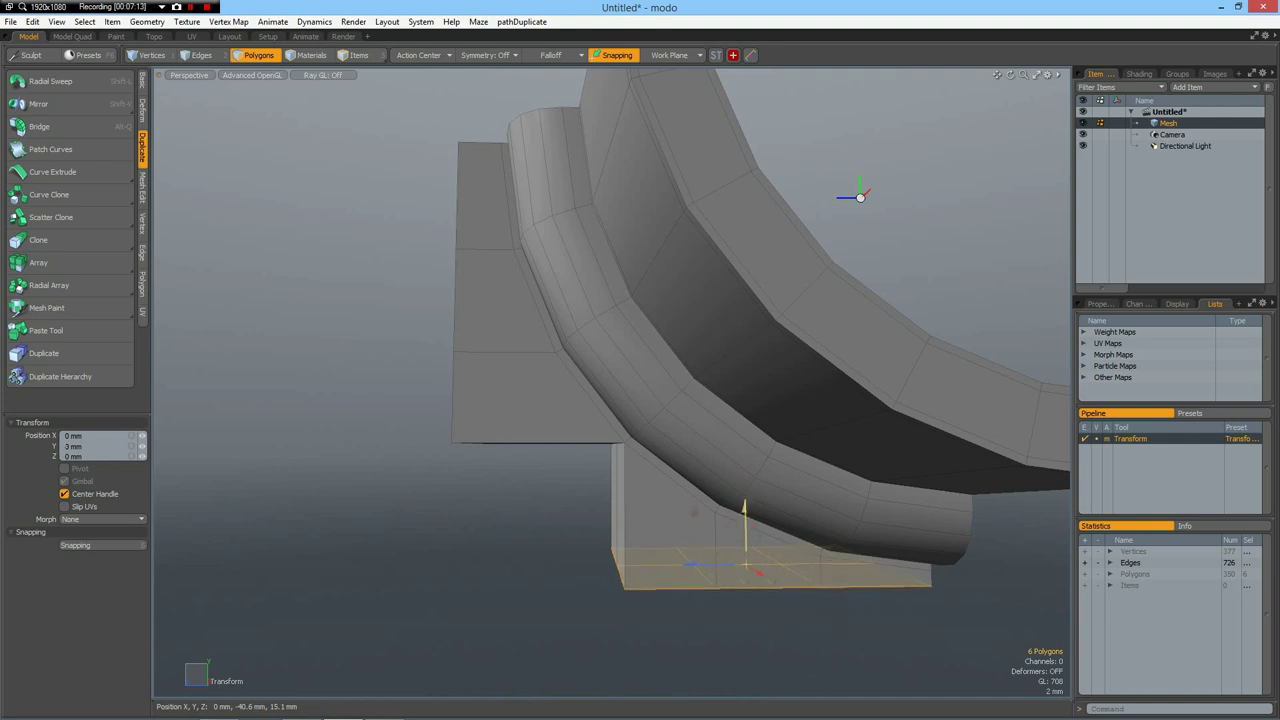
pyautogui.moveTo(745, 507); pyautogui.dragTo(745, 503)
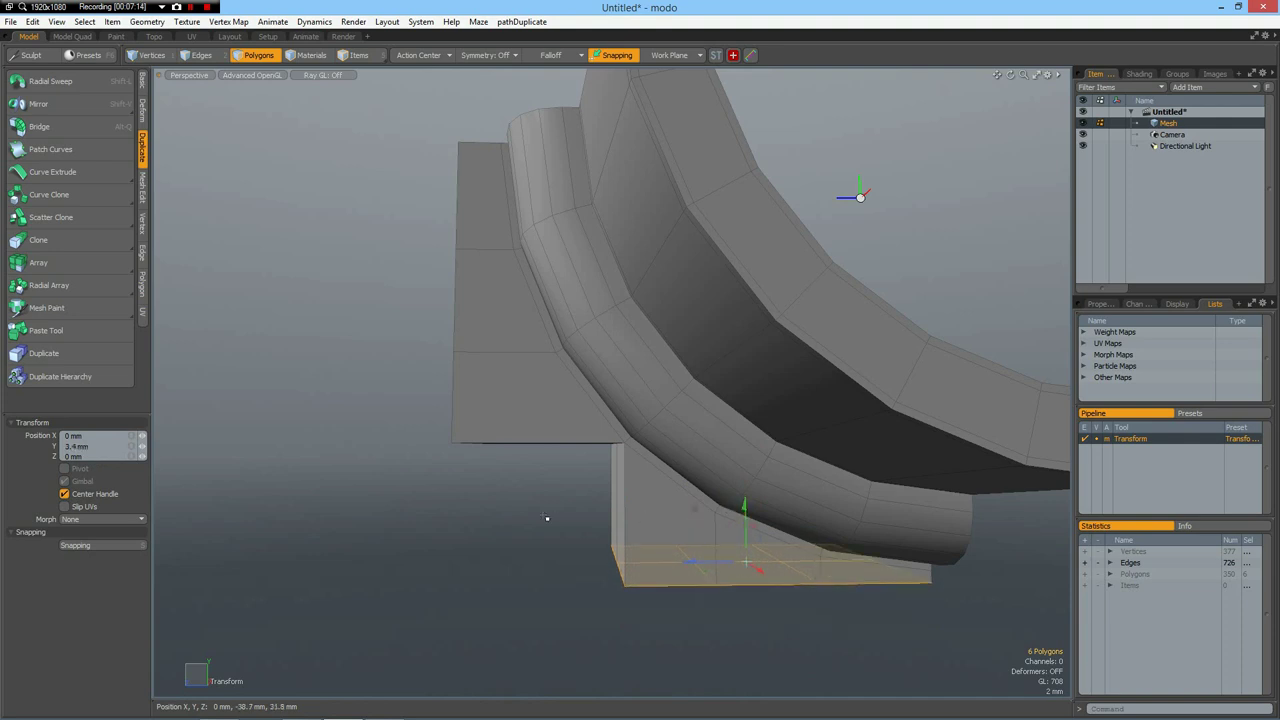
pyautogui.press('space')
# - Delete the two side polygons of the lower block in the inner corner, and extrude the upper block's two underside polygons downward
pyautogui.keyDown('alt'); pyautogui.moveTo(557, 486); pyautogui.dragTo(668, 509); pyautogui.keyUp('alt')
pyautogui.press('3')
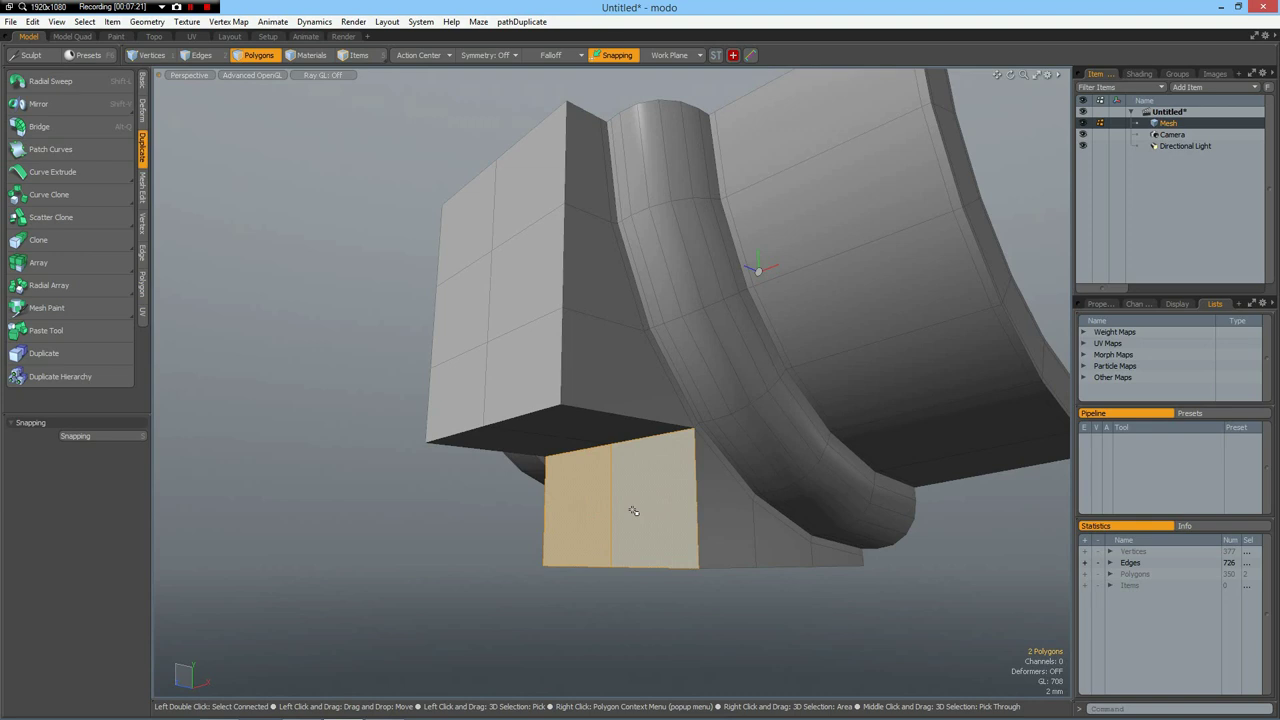
pyautogui.press('Delete')
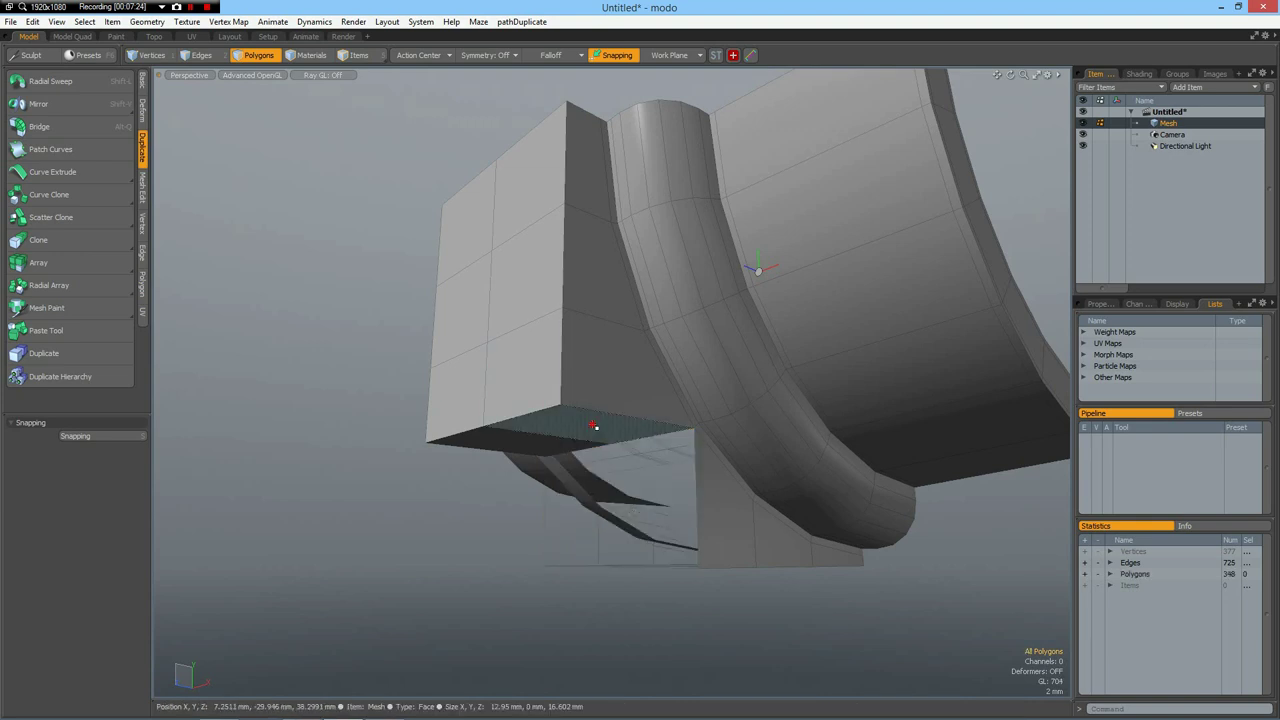
pyautogui.moveTo(590, 428)
pyautogui.mouseDown()
pyautogui.moveTo(549, 486)
pyautogui.moveTo(489, 534)
pyautogui.mouseUp()
pyautogui.hotkey('shift', 'x')
pyautogui.moveTo(545, 392); pyautogui.dragTo(604, 545)
pyautogui.press('space')
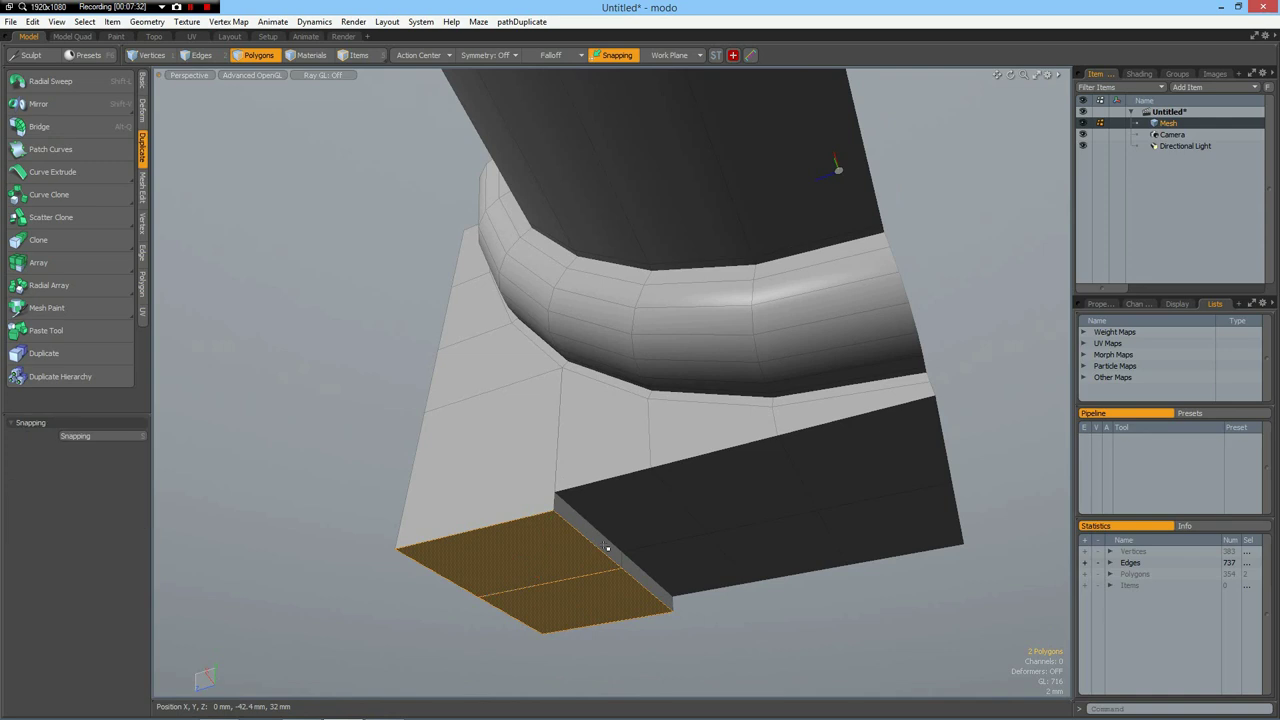
# - Delete the two narrow polygons at the step between the two extruded blocks
pyautogui.click(632, 565)
pyautogui.keyDown('shift'); pyautogui.click(633, 568); pyautogui.keyUp('shift')
pyautogui.press('Delete')
# - Flatten the block's eight bottom polygons to 0% along Y in the Right view and merge the overlapping vertices
pyautogui.keyDown('alt'); pyautogui.moveTo(641, 526); pyautogui.dragTo(1038, 630); pyautogui.keyUp('alt')
pyautogui.press('KP_3')
pyautogui.press('r')
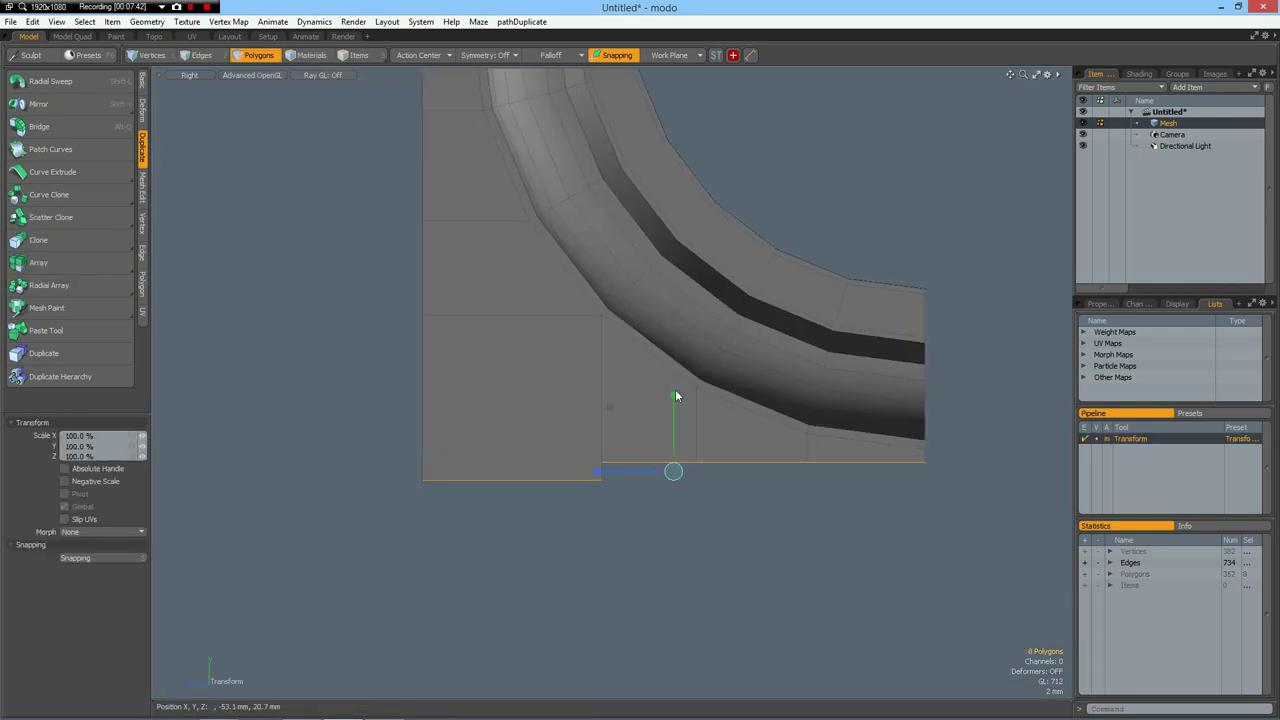
pyautogui.moveTo(675, 391); pyautogui.dragTo(675, 473)
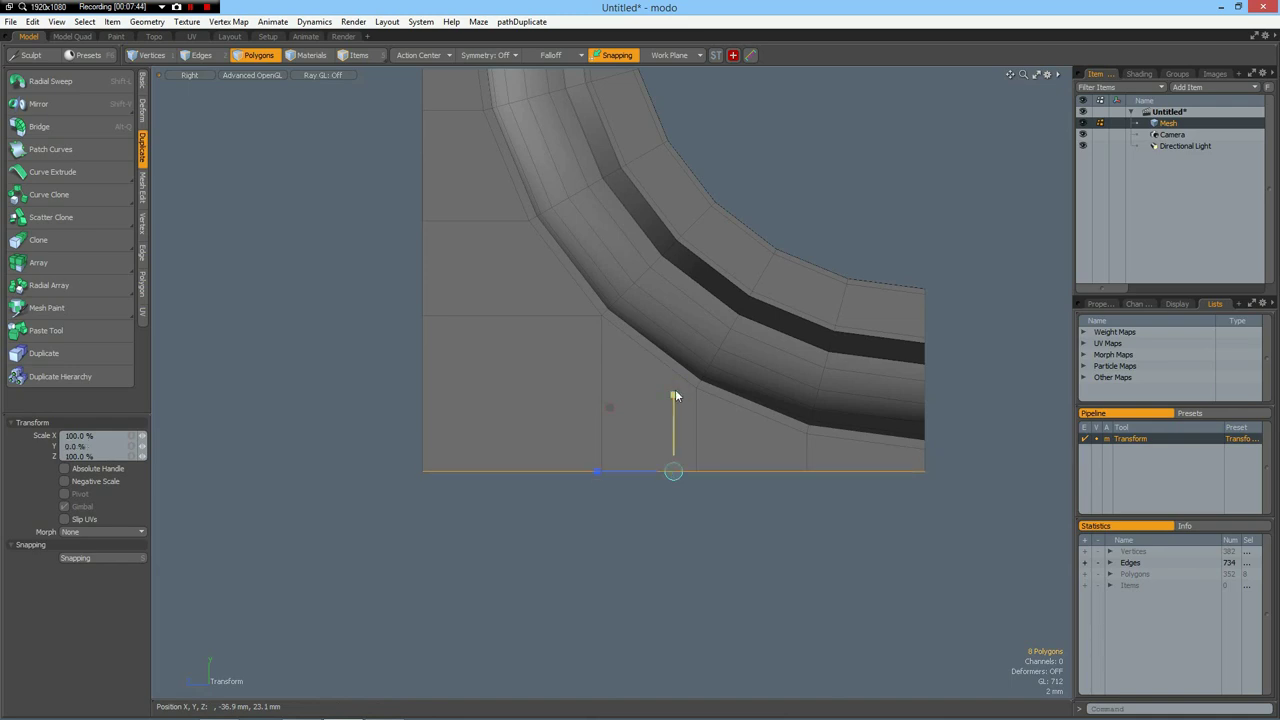
pyautogui.press('Home')
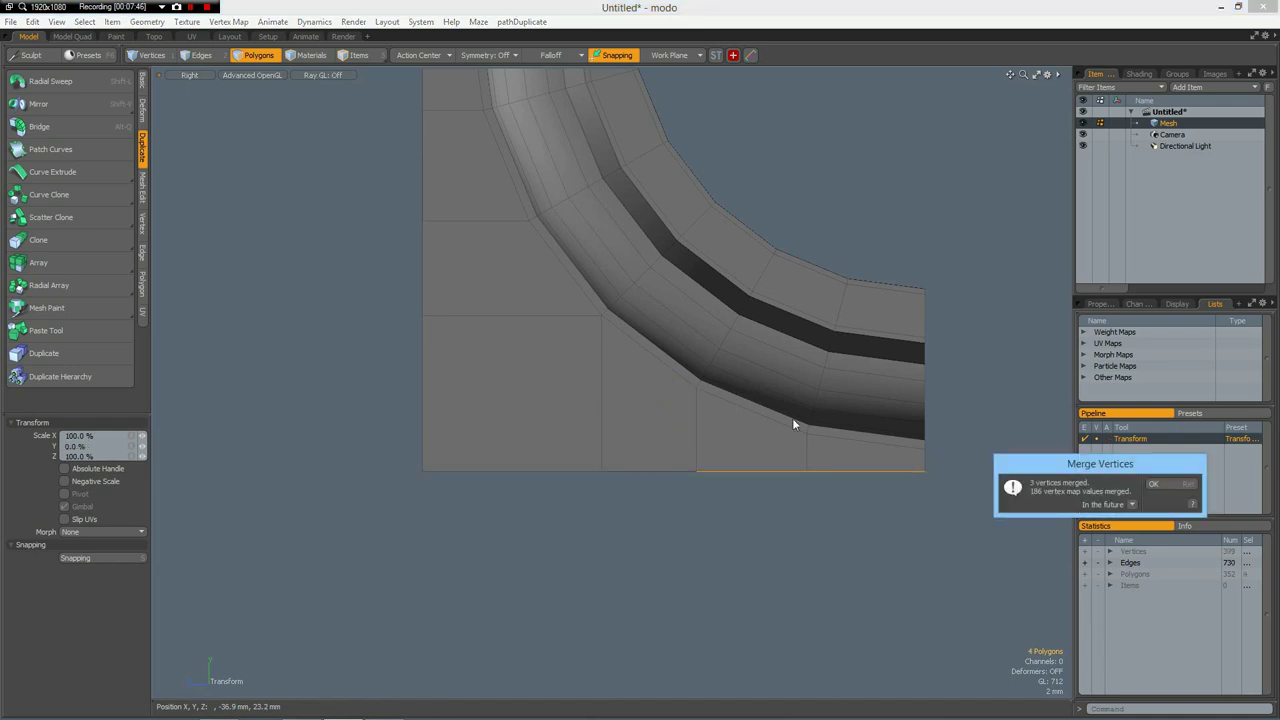
pyautogui.click(1154, 484)
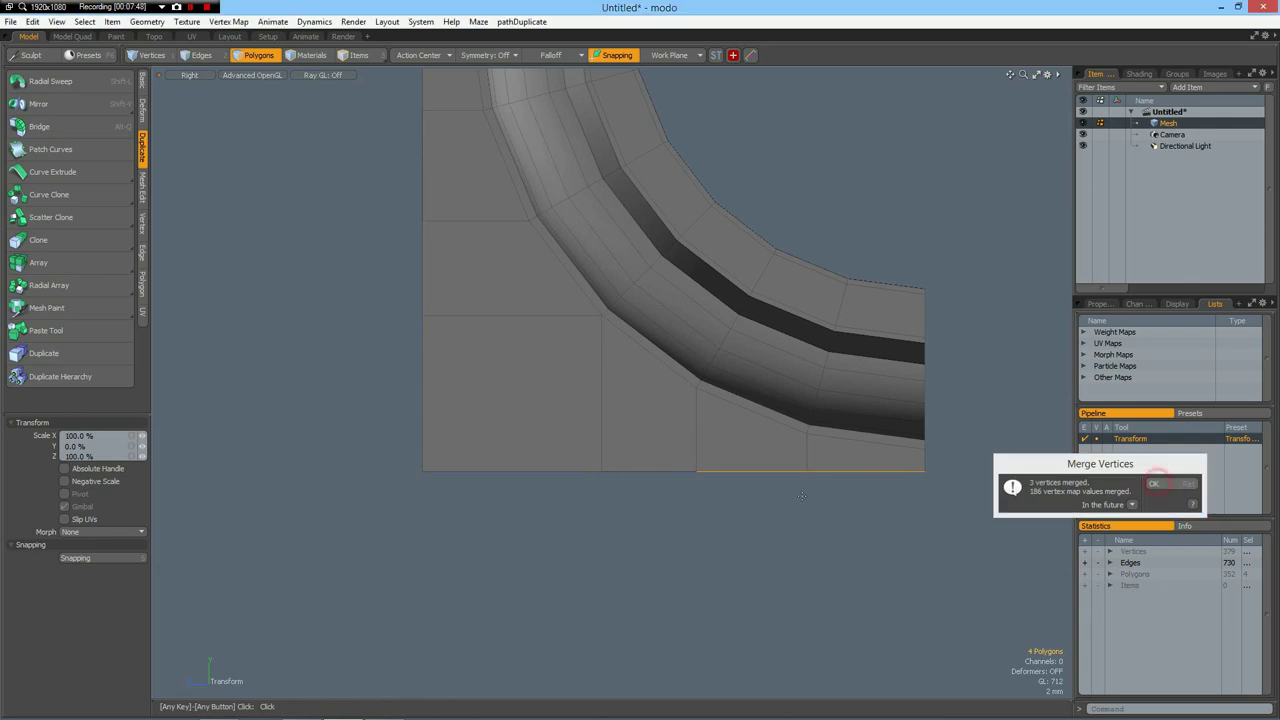
pyautogui.press('space')
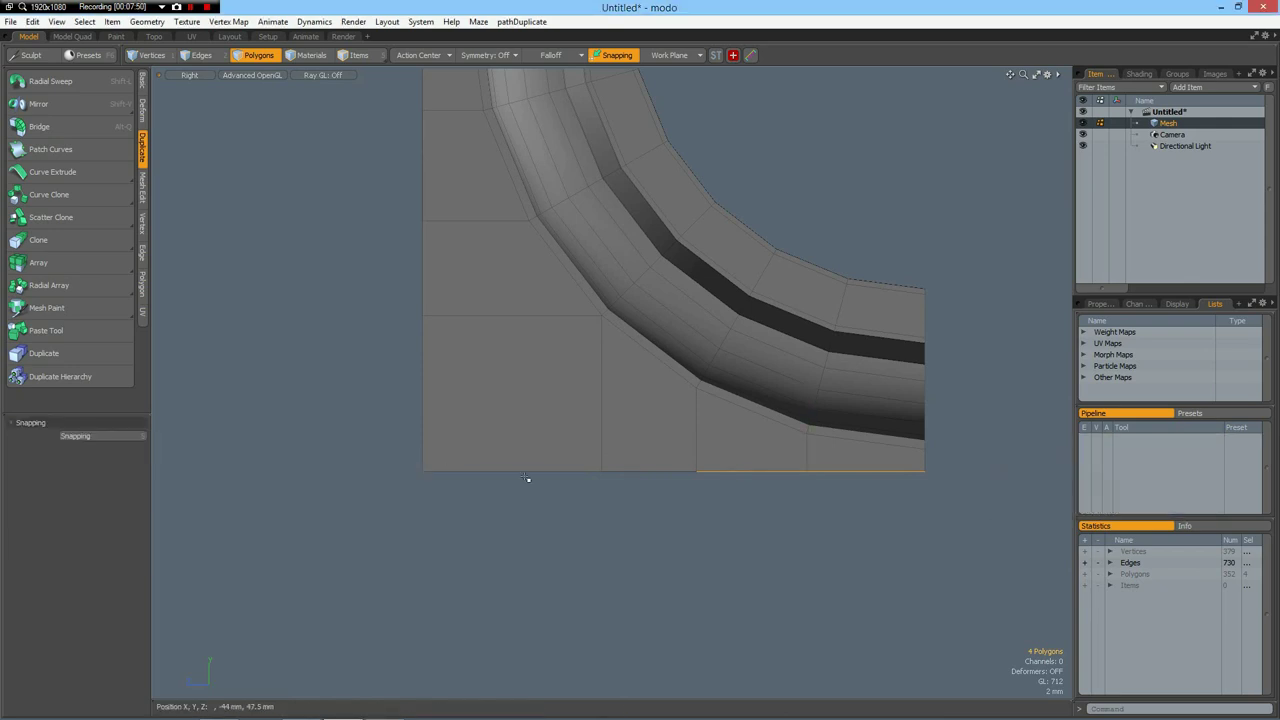
# - Select all eight bottom polygons of the block and move them slightly up along Y
pyautogui.keyDown('shift'); pyautogui.moveTo(416, 467); pyautogui.dragTo(1038, 528, button='right'); pyautogui.keyUp('shift')
pyautogui.press('w')
pyautogui.moveTo(672, 407); pyautogui.dragTo(672, 394)
pyautogui.press('space')
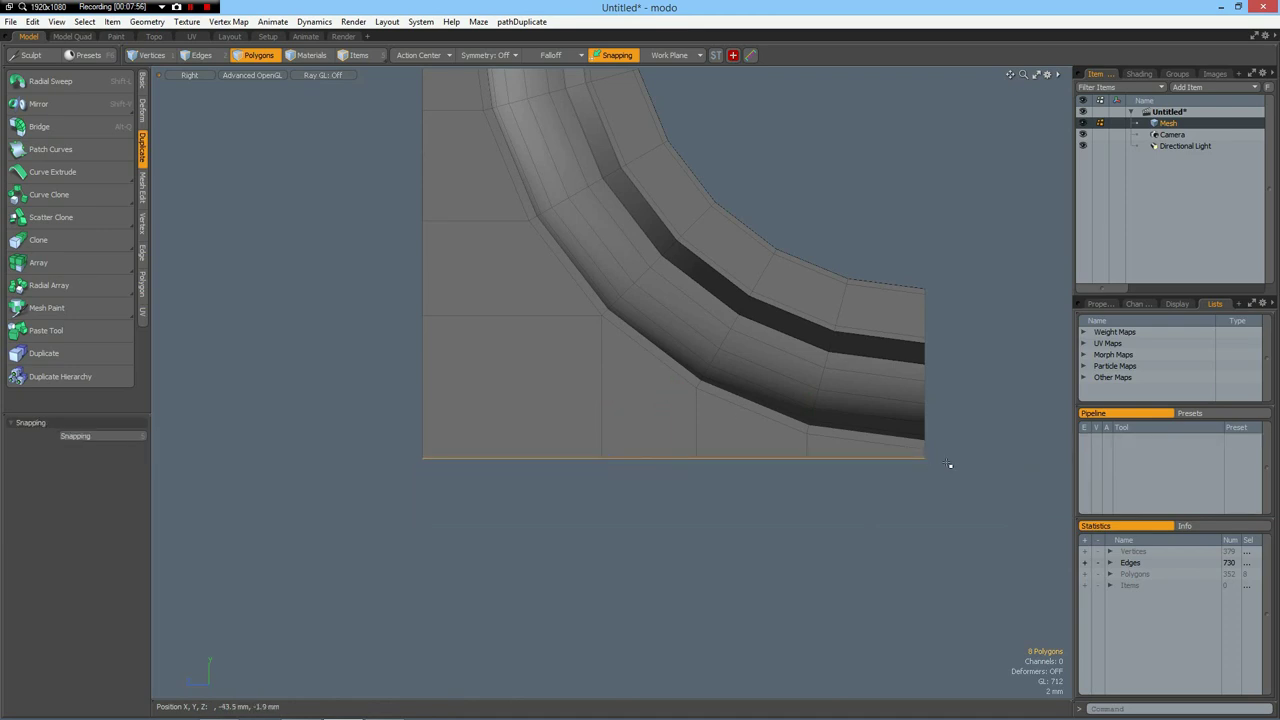
# - Move the two edges at the lower end of the block's curved rim up 400 um along Y
pyautogui.press('2')
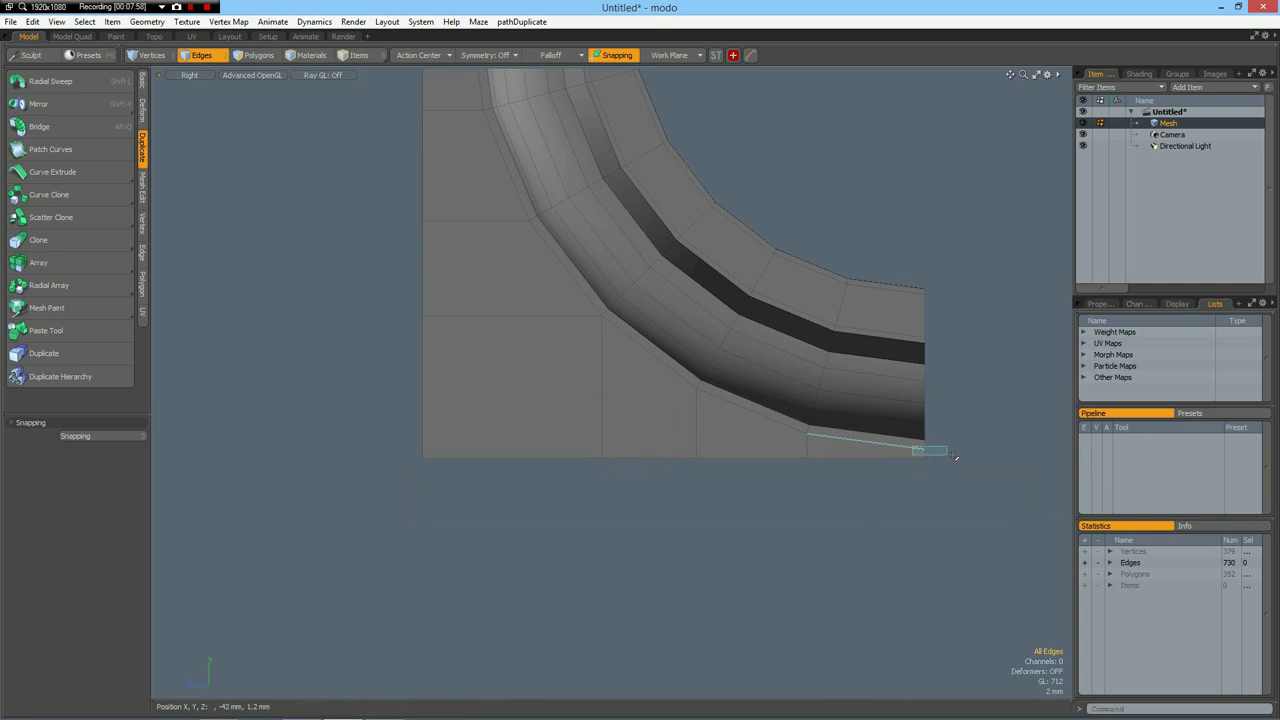
pyautogui.click(956, 457)
pyautogui.press('w')
pyautogui.moveTo(924, 391); pyautogui.dragTo(924, 386)
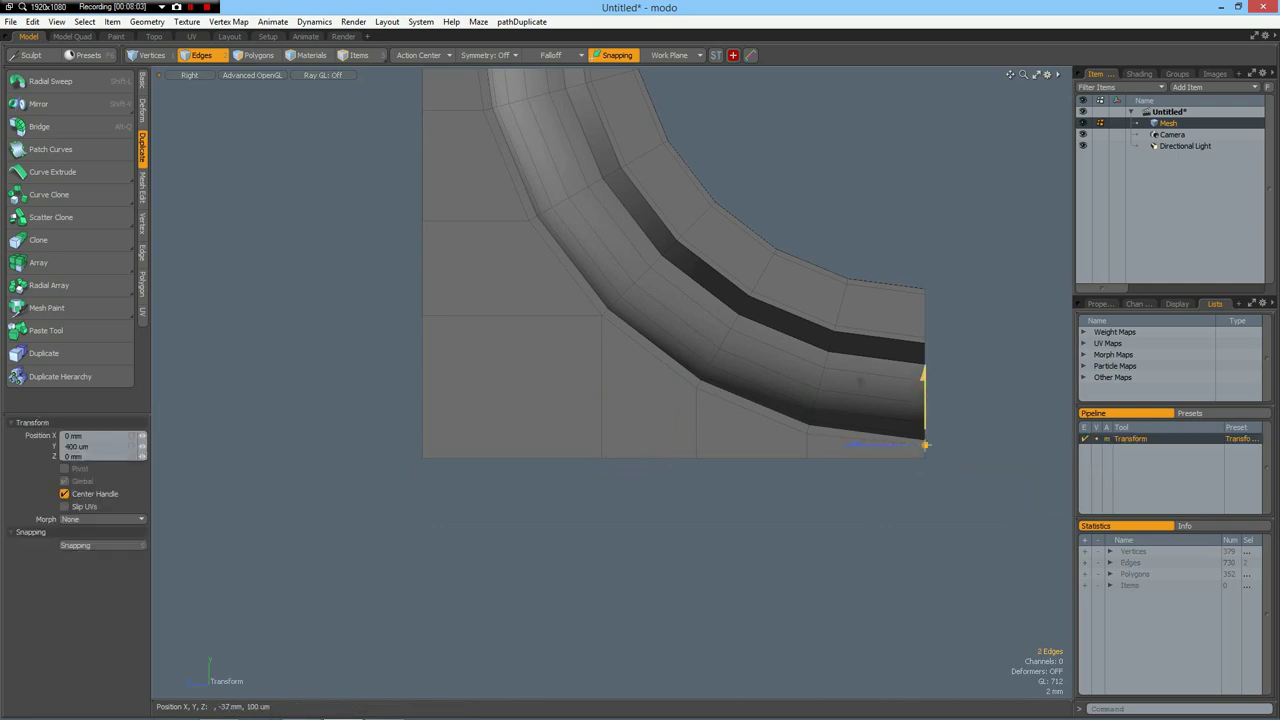
pyautogui.click(983, 437)
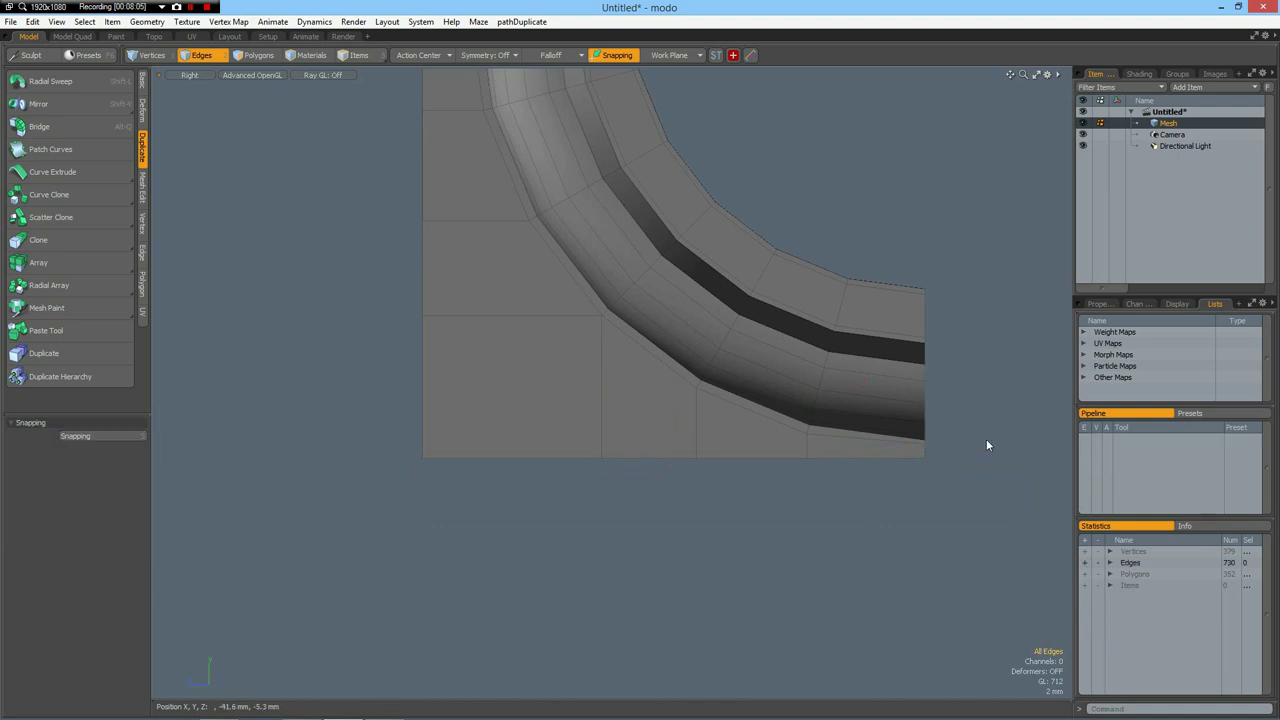
# - Delete the two polygons closing the block at the center plane in the perspective view
pyautogui.hotkey('ctrl', 'space')
pyautogui.click(1022, 414)
pyautogui.keyDown('alt'); pyautogui.moveTo(985, 435); pyautogui.dragTo(604, 435); pyautogui.keyUp('alt')
pyautogui.press('3')
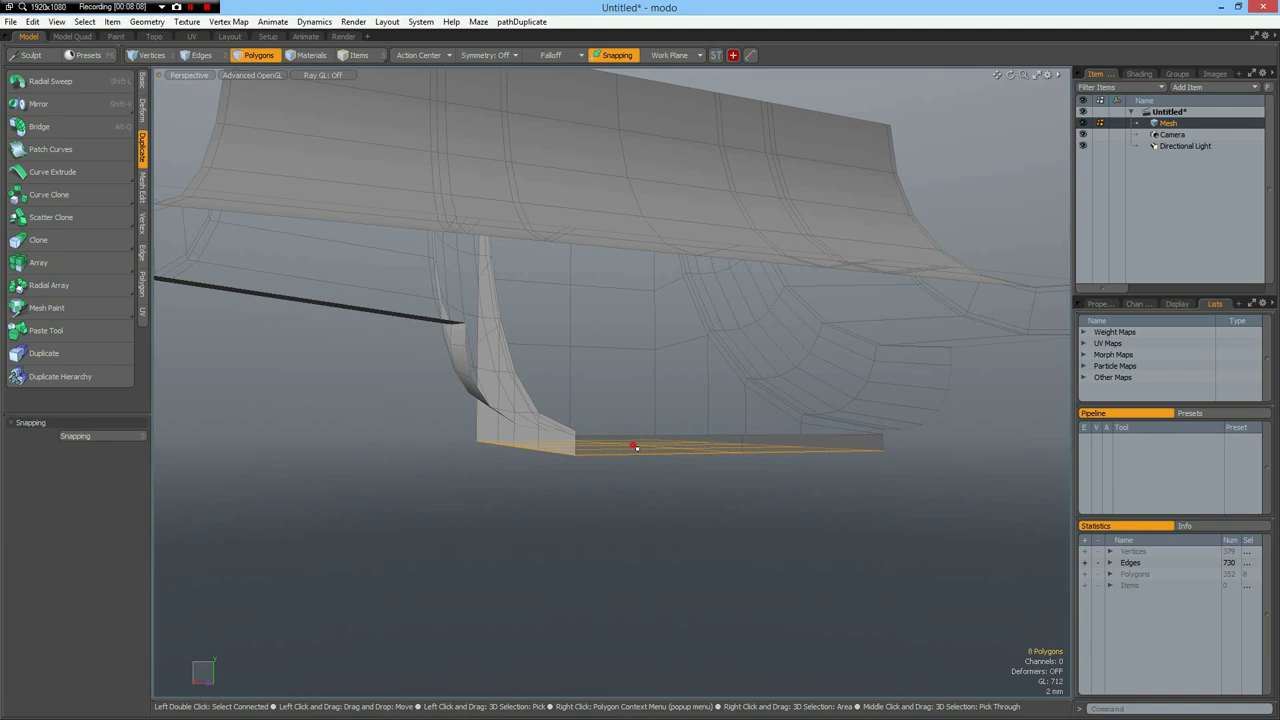
pyautogui.click(629, 447)
pyautogui.keyDown('shift'); pyautogui.click(788, 446); pyautogui.keyUp('shift')
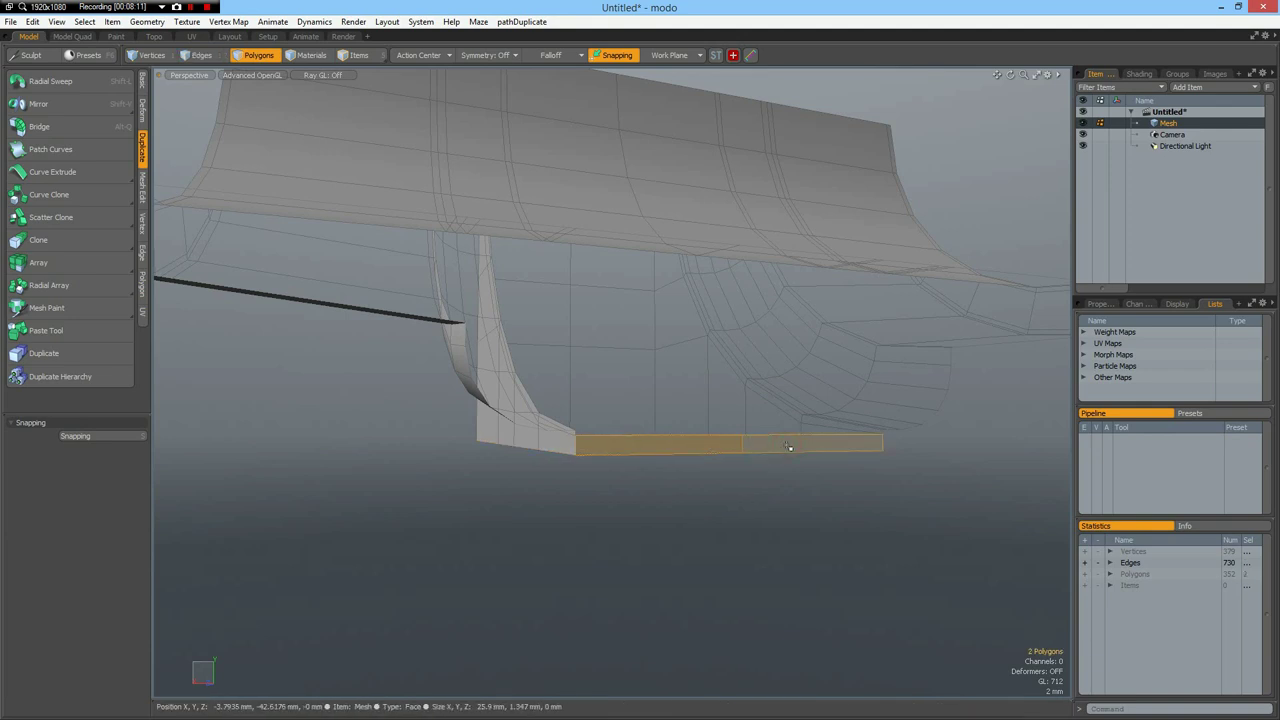
pyautogui.press('Delete')
# - Check the bracket mesh with subdivision smoothing, and turn the smoothing back off
pyautogui.moveTo(457, 471)
pyautogui.keyDown('alt'); pyautogui.mouseDown()
pyautogui.moveTo(677, 451)
pyautogui.moveTo(690, 467)
pyautogui.moveTo(631, 476)
pyautogui.mouseUp(); pyautogui.keyUp('alt')
pyautogui.press('Tab')
pyautogui.press('Tab')
pyautogui.scroll(-3, 650, 445)
pyautogui.keyDown('alt'); pyautogui.moveTo(654, 443); pyautogui.dragTo(618, 433); pyautogui.keyUp('alt')
# - Slice the mesh in the Right view horizontally just above the block's bottom face and vertically just inside its outer face
pyautogui.press('KP_3')
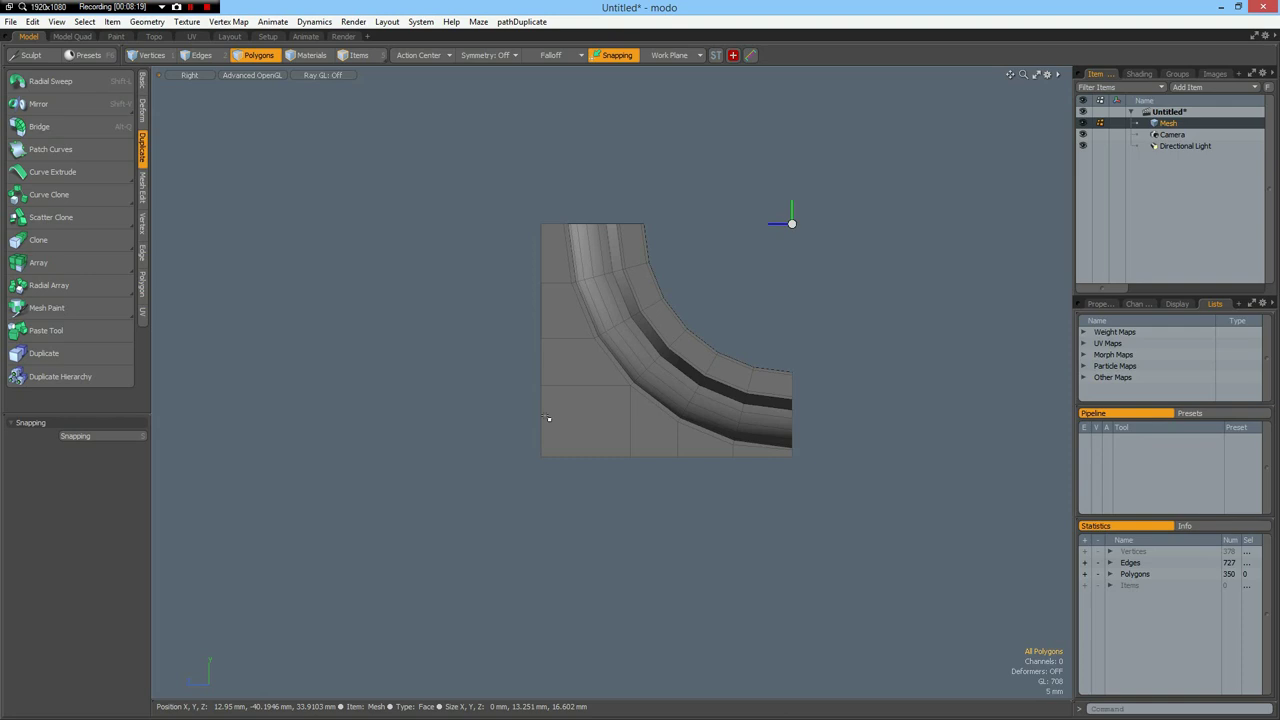
pyautogui.scroll(2, 618, 442)
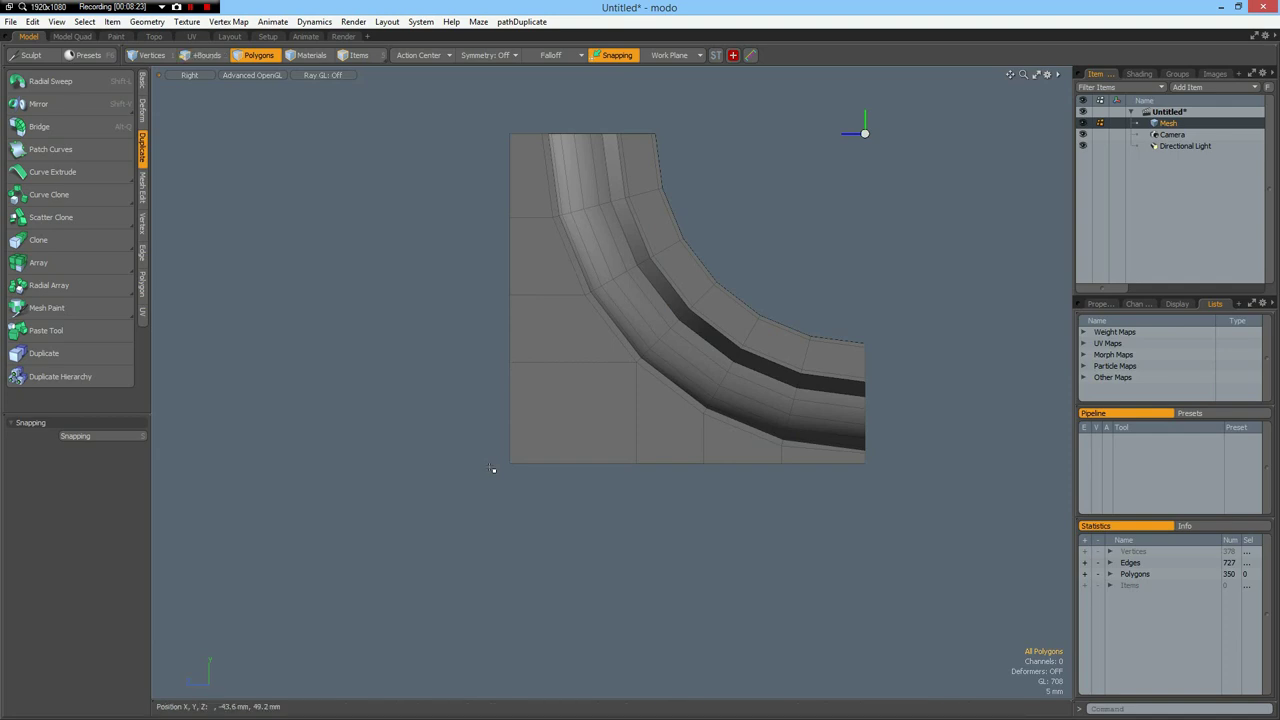
pyautogui.hotkey('shift', 'c')
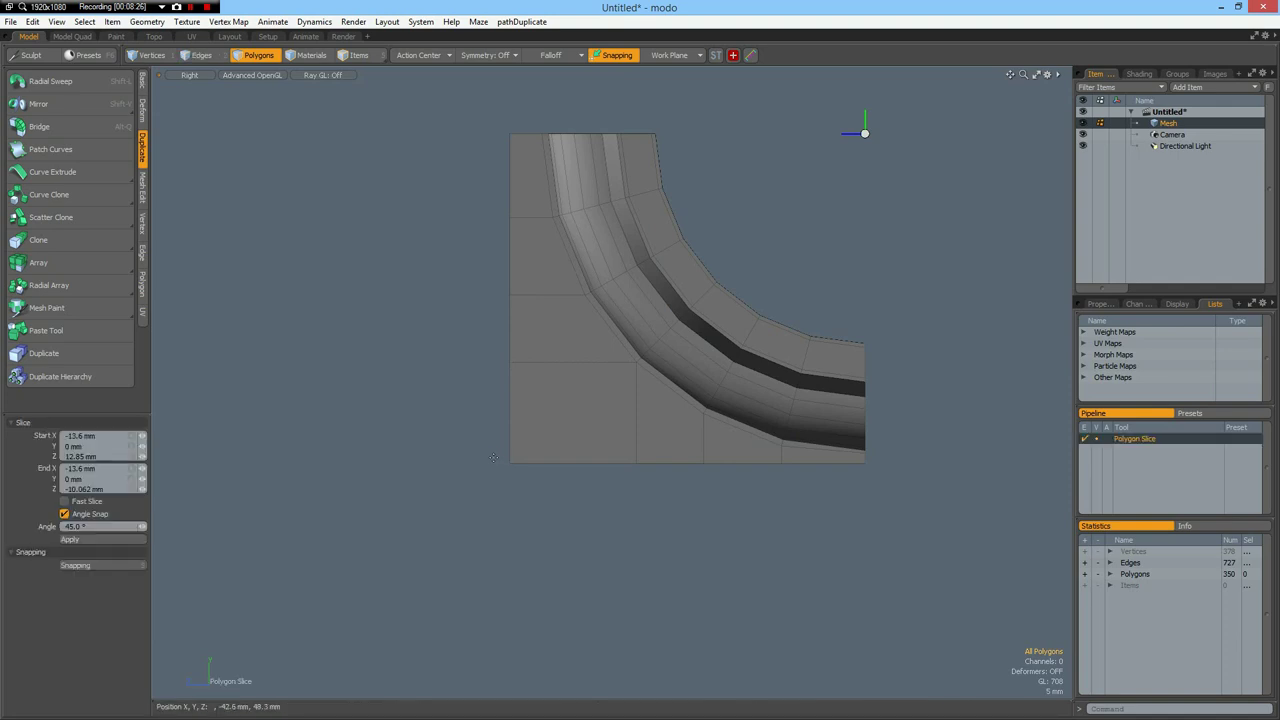
pyautogui.click(493, 456)
pyautogui.moveTo(853, 457); pyautogui.dragTo(1060, 457)
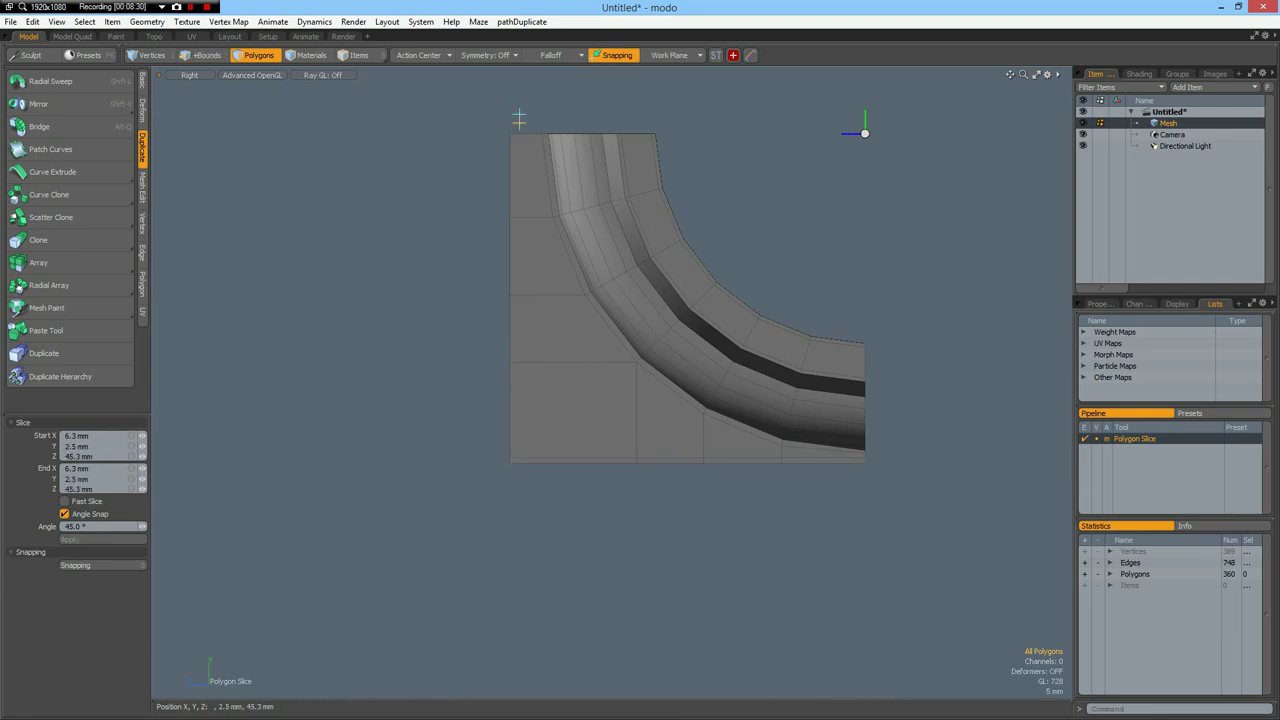
pyautogui.moveTo(519, 115); pyautogui.dragTo(519, 637)
pyautogui.moveTo(520, 338); pyautogui.dragTo(518, 292)
pyautogui.hotkey('ctrl', 'space')
pyautogui.click(774, 509)
pyautogui.keyDown('alt'); pyautogui.moveTo(577, 370); pyautogui.dragTo(637, 391); pyautogui.keyUp('alt')
pyautogui.press('space')
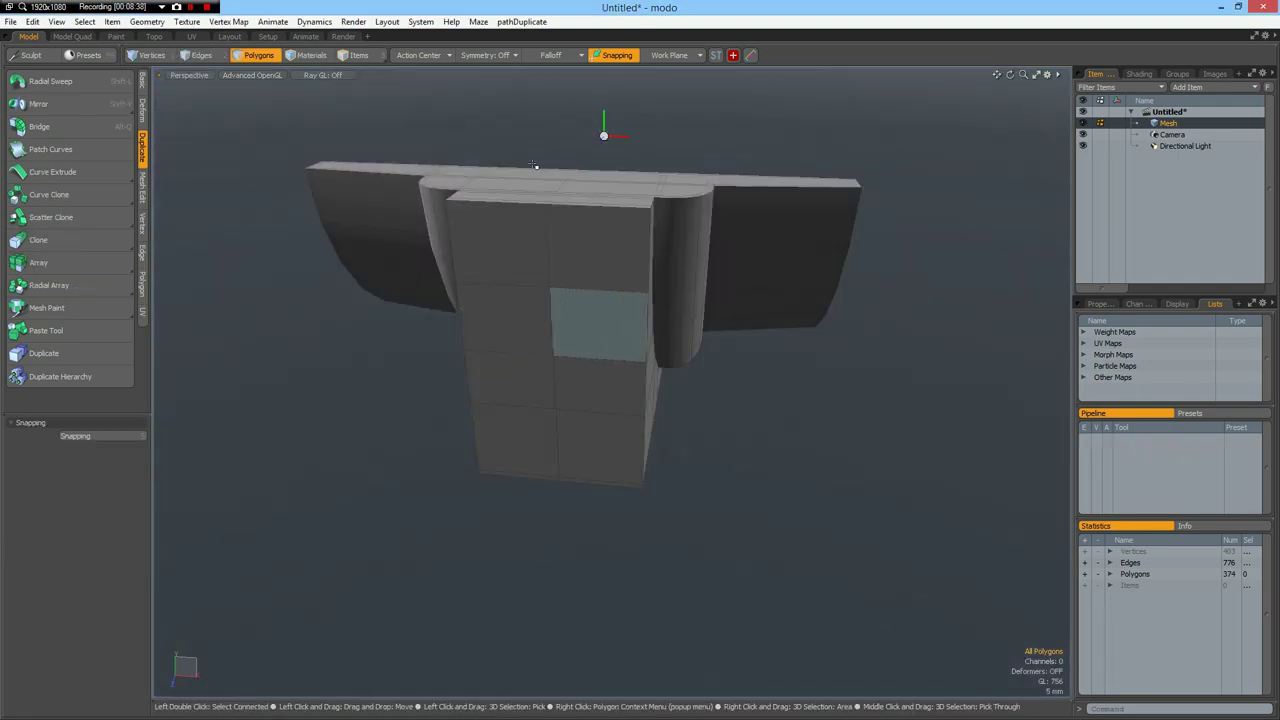
# - Turn on X symmetry and add an edge loop at about 95% of the block's half-width, beside the center line
pyautogui.click(482, 55)
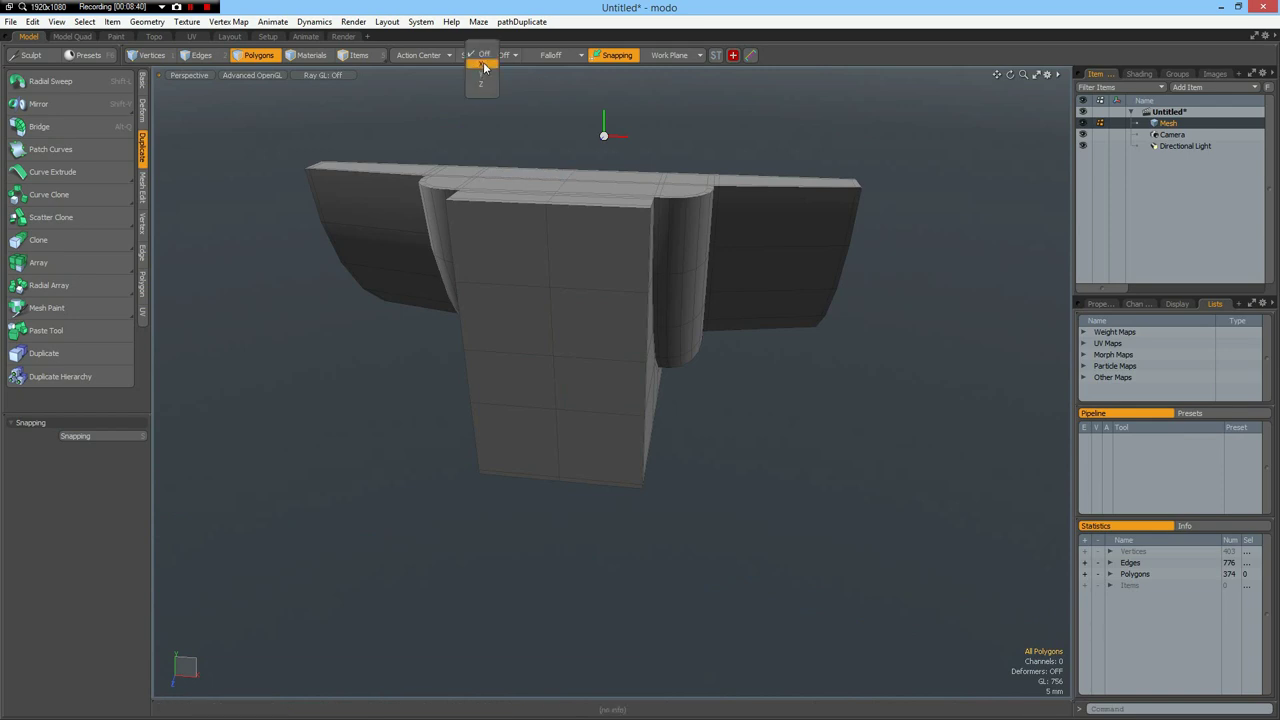
pyautogui.click(481, 67)
pyautogui.keyDown('alt'); pyautogui.moveTo(531, 203); pyautogui.dragTo(548, 262); pyautogui.keyUp('alt')
pyautogui.scroll(5, 472, 309)
pyautogui.hotkey('alt', 'l')
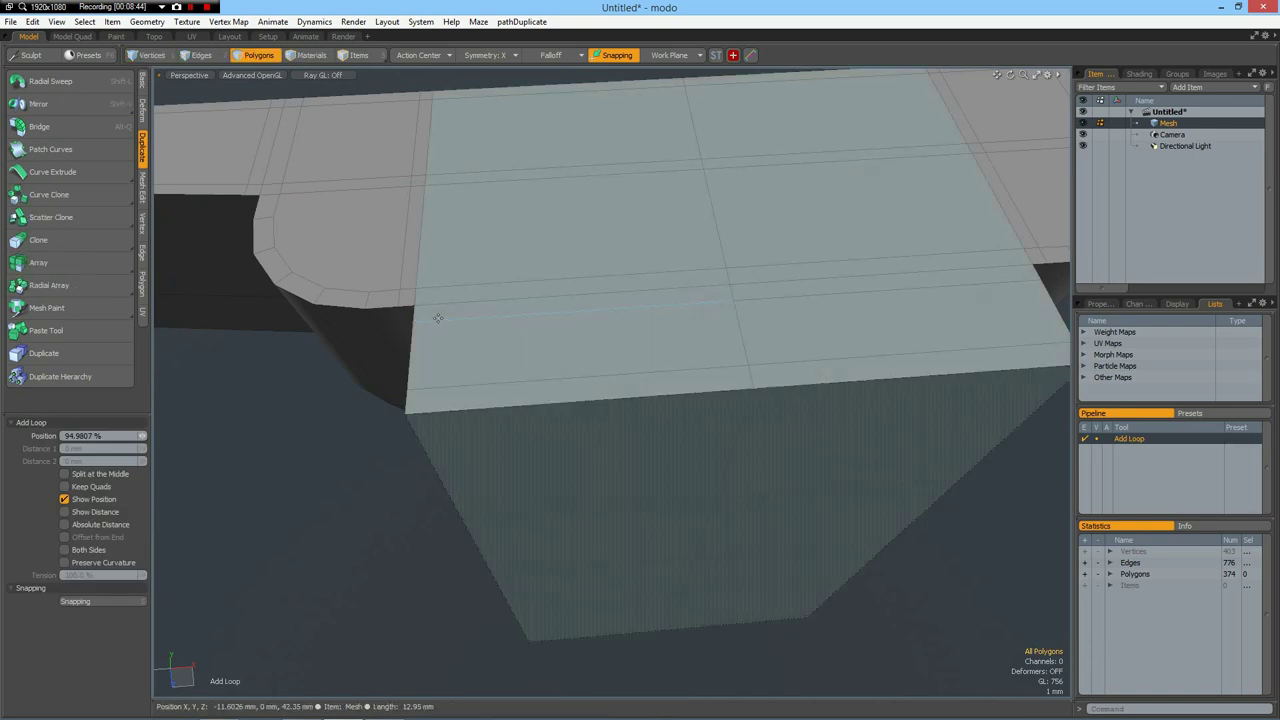
pyautogui.click(438, 318)
pyautogui.press('q')
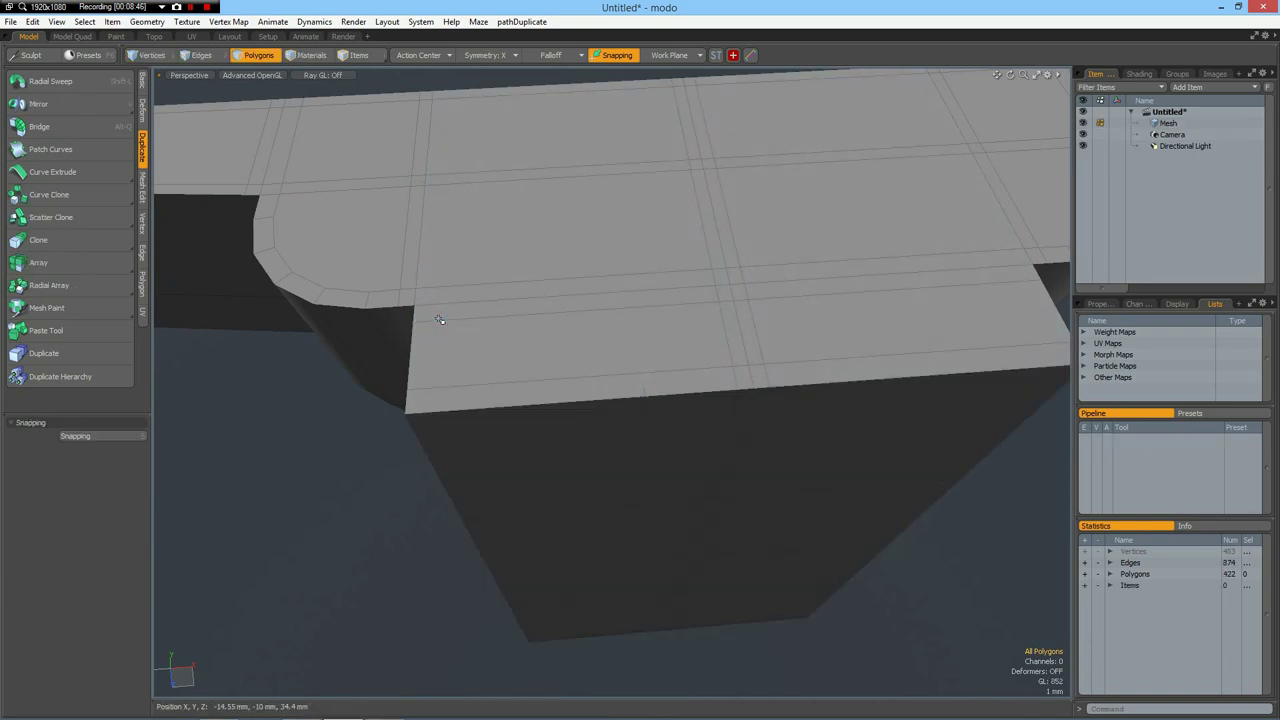
# - Add a mirrored edge loop just inside the block's side faces and check the mesh with subdivision smoothing
pyautogui.hotkey('alt', 'l')
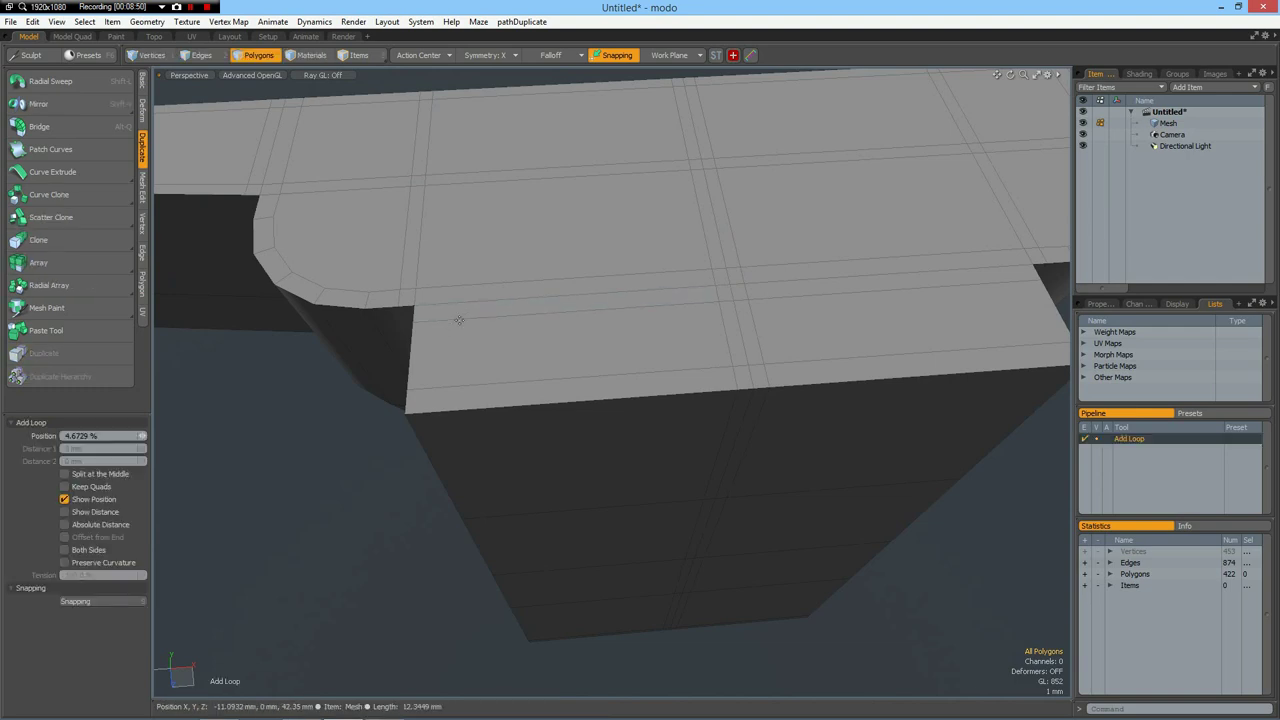
pyautogui.click(458, 317)
pyautogui.moveTo(458, 317); pyautogui.dragTo(430, 317)
pyautogui.press('q')
pyautogui.press('Tab')
pyautogui.keyDown('alt'); pyautogui.moveTo(251, 514); pyautogui.dragTo(522, 374); pyautogui.keyUp('alt')
pyautogui.press('Tab')
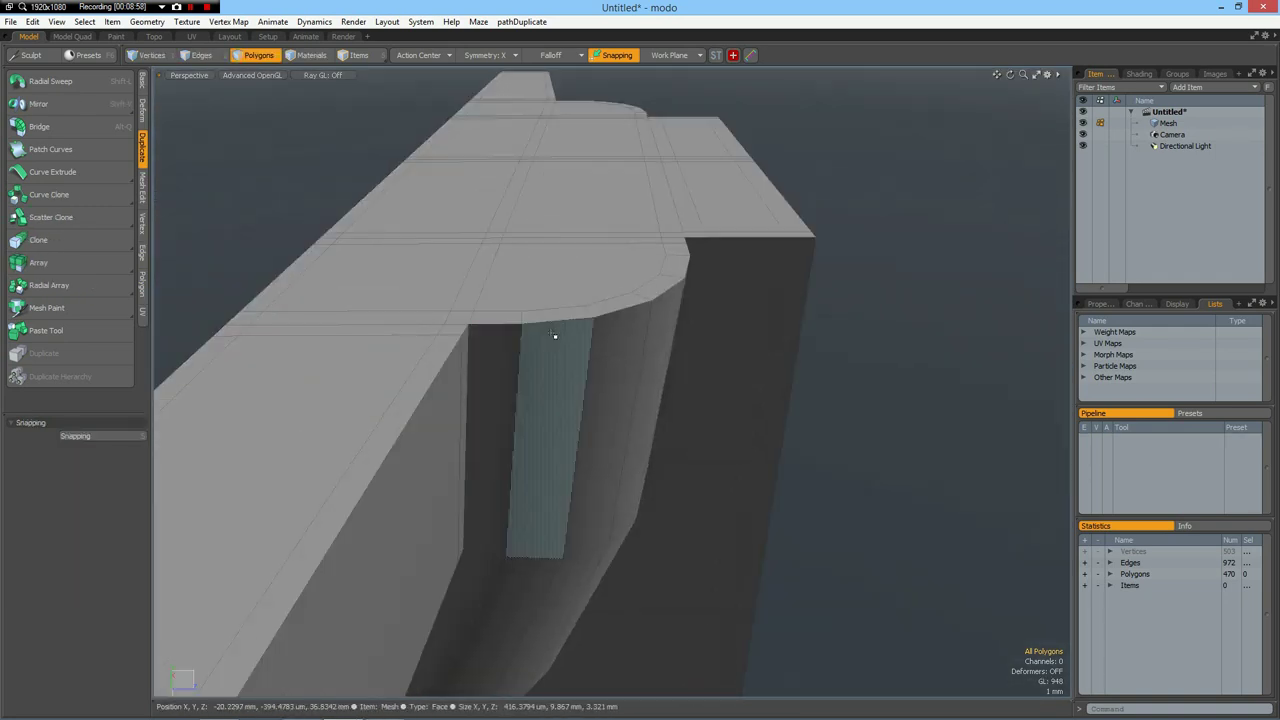
# - Add an edge loop at about 2% along the wall below the rounded lobes' top rim and inspect the mesh with subdivision smoothing
pyautogui.scroll(2, 554, 336)
pyautogui.hotkey('alt', 'c')
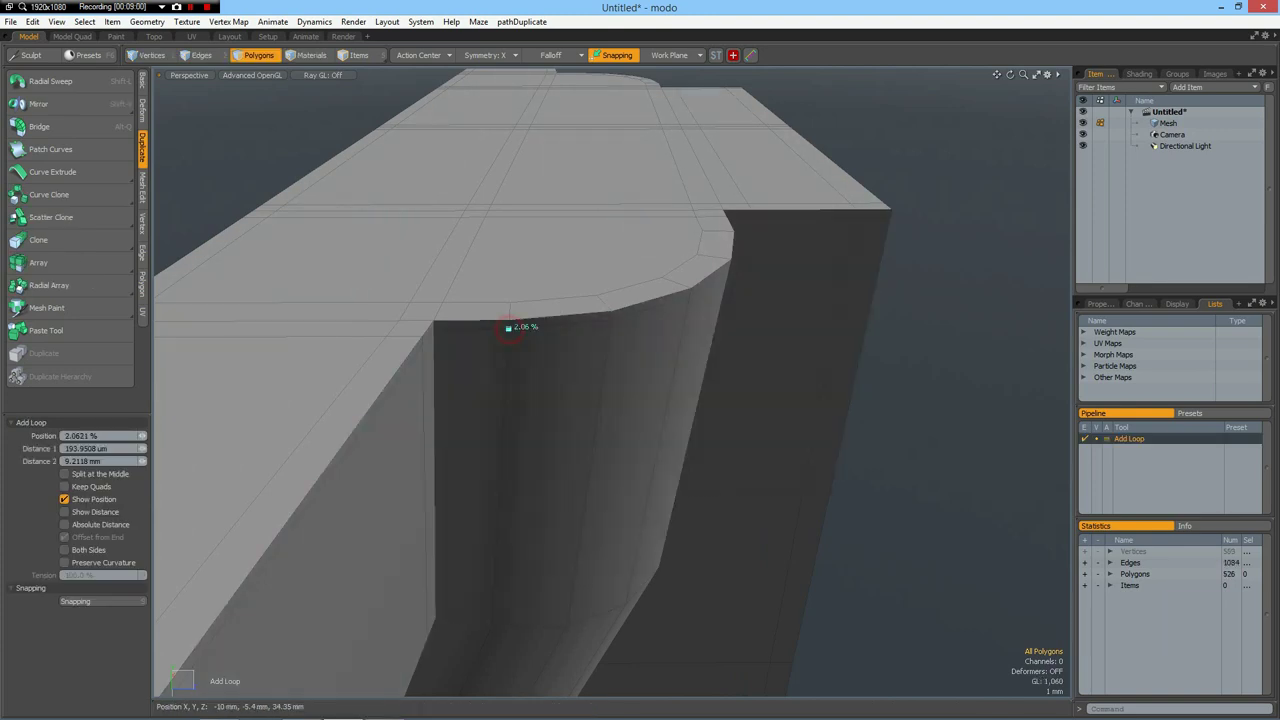
pyautogui.click(509, 329)
pyautogui.press('q')
pyautogui.press('Tab')
pyautogui.scroll(-4, 980, 350)
pyautogui.keyDown('alt'); pyautogui.moveTo(836, 444); pyautogui.dragTo(571, 371); pyautogui.keyUp('alt')
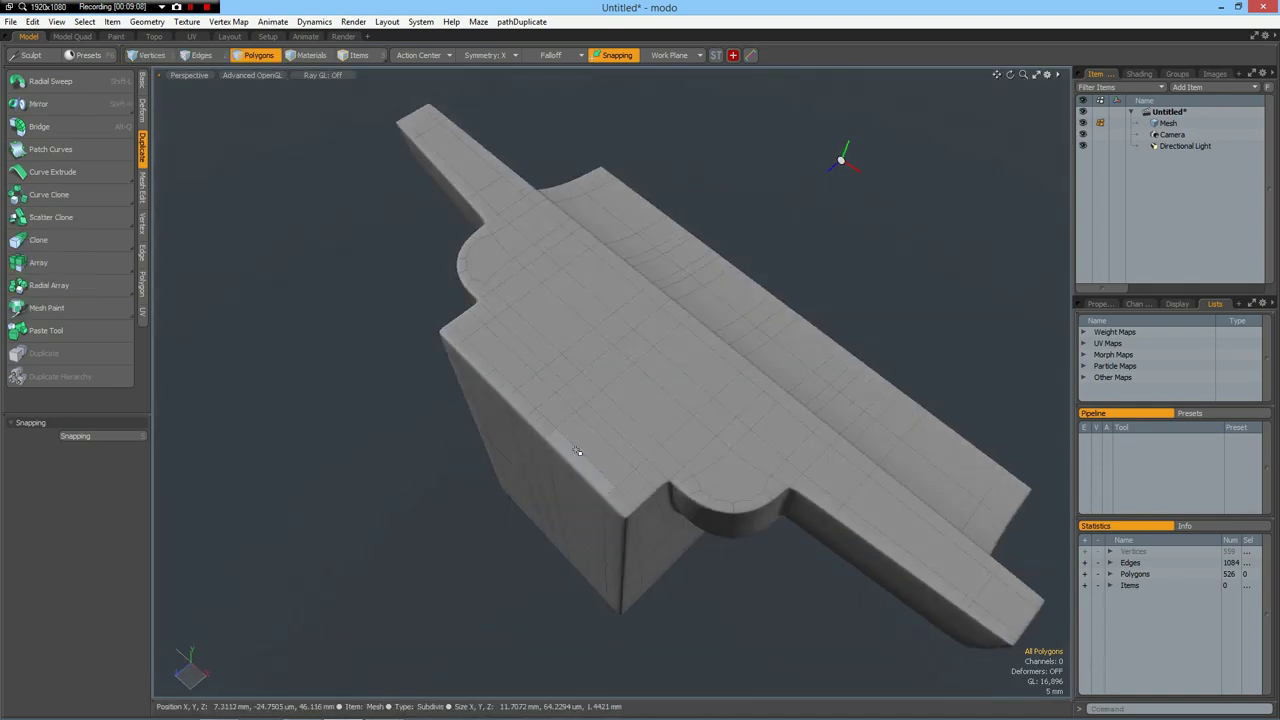
pyautogui.press('alt')
pyautogui.keyDown('alt'); pyautogui.moveTo(490, 300); pyautogui.dragTo(619, 338); pyautogui.keyUp('alt')
pyautogui.scroll(6, 694, 410)
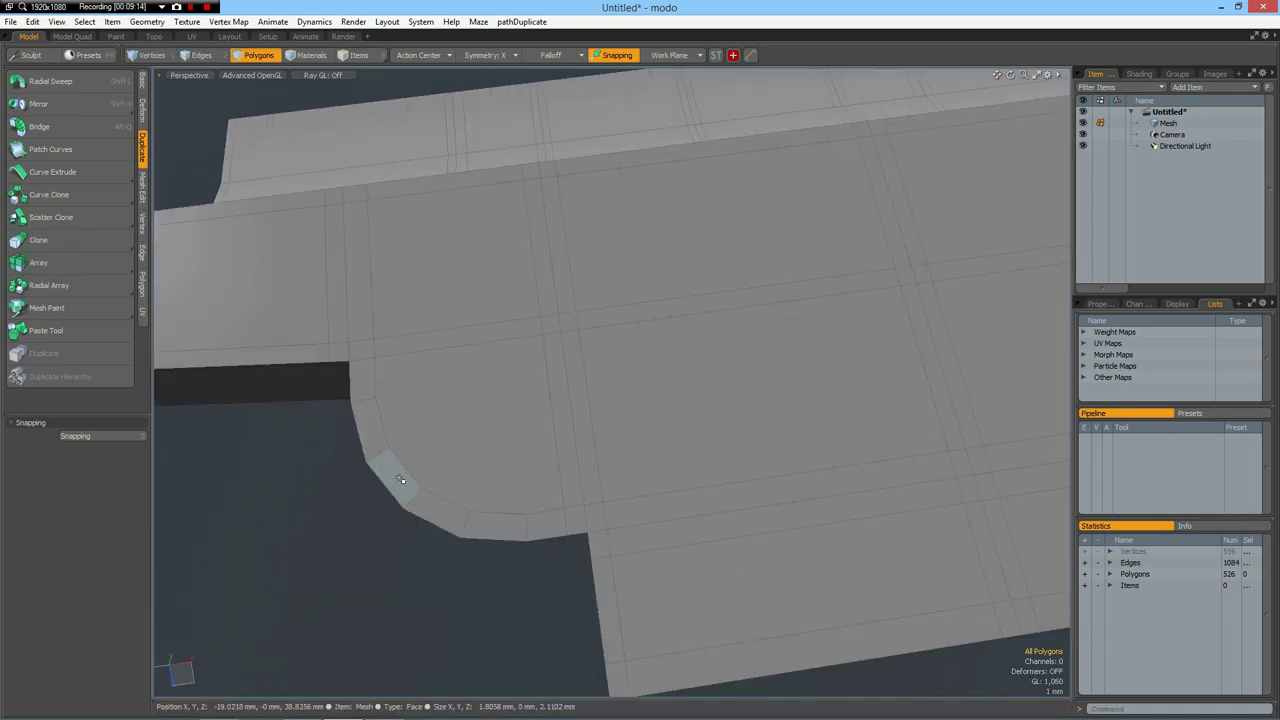
# - Edge-slice the rounded lobes' top faces from the inner loop corner out to points on the curved rim
pyautogui.hotkey('alt', 'c')
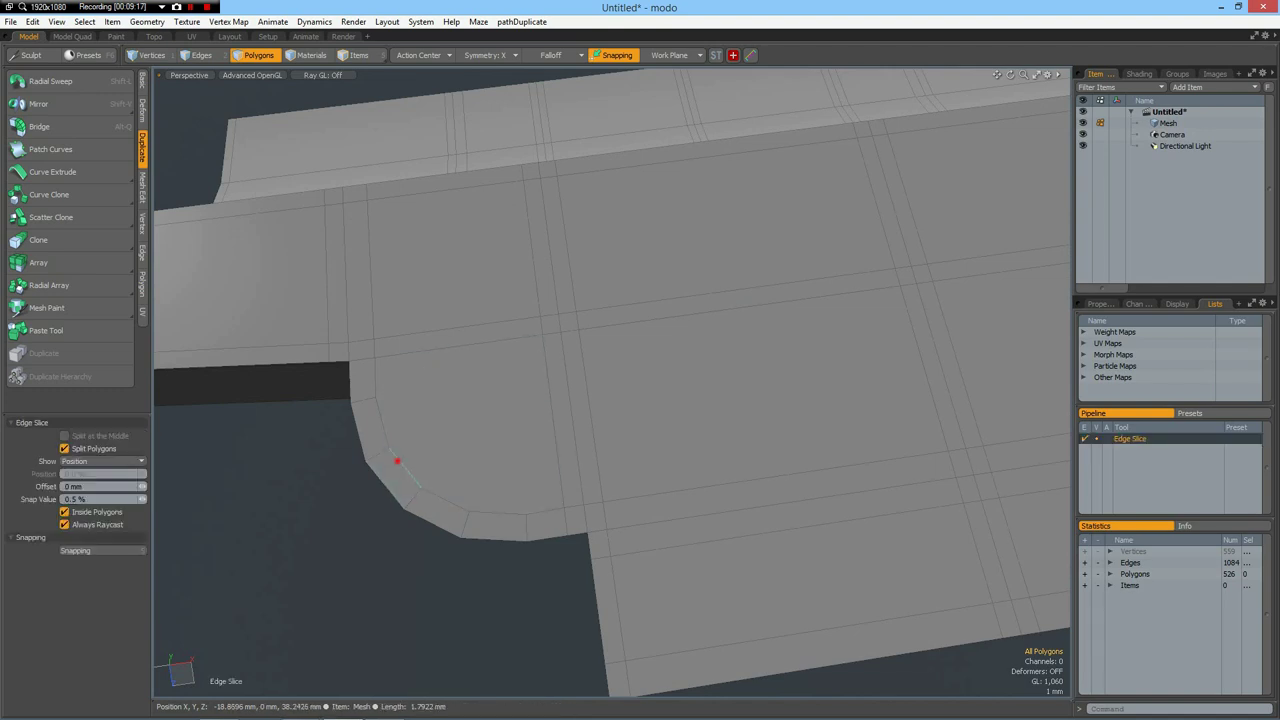
pyautogui.click(541, 332)
pyautogui.click(468, 509)
pyautogui.press('space')
pyautogui.scroll(-4, 263, 528)
pyautogui.scroll(2, 263, 528)
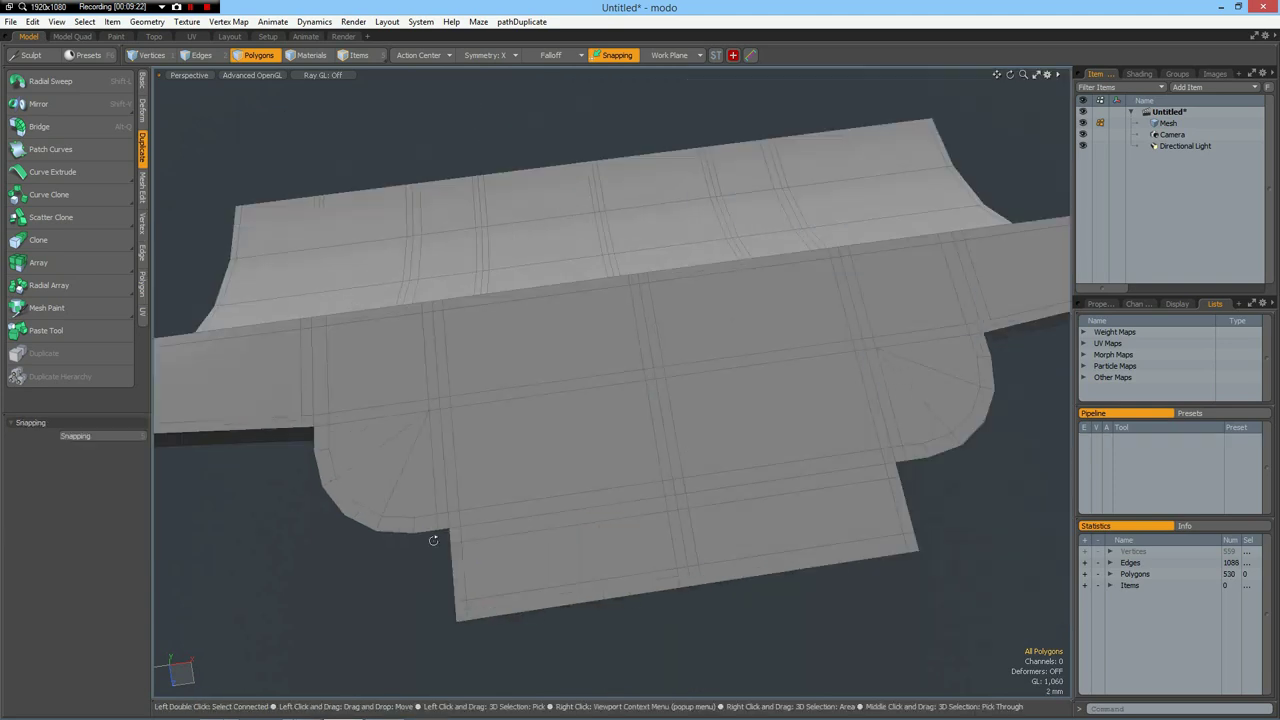
pyautogui.moveTo(477, 540)
pyautogui.keyDown('alt'); pyautogui.mouseDown()
pyautogui.moveTo(428, 476)
pyautogui.moveTo(446, 497)
pyautogui.moveTo(351, 460)
pyautogui.moveTo(462, 525)
pyautogui.mouseUp(); pyautogui.keyUp('alt')
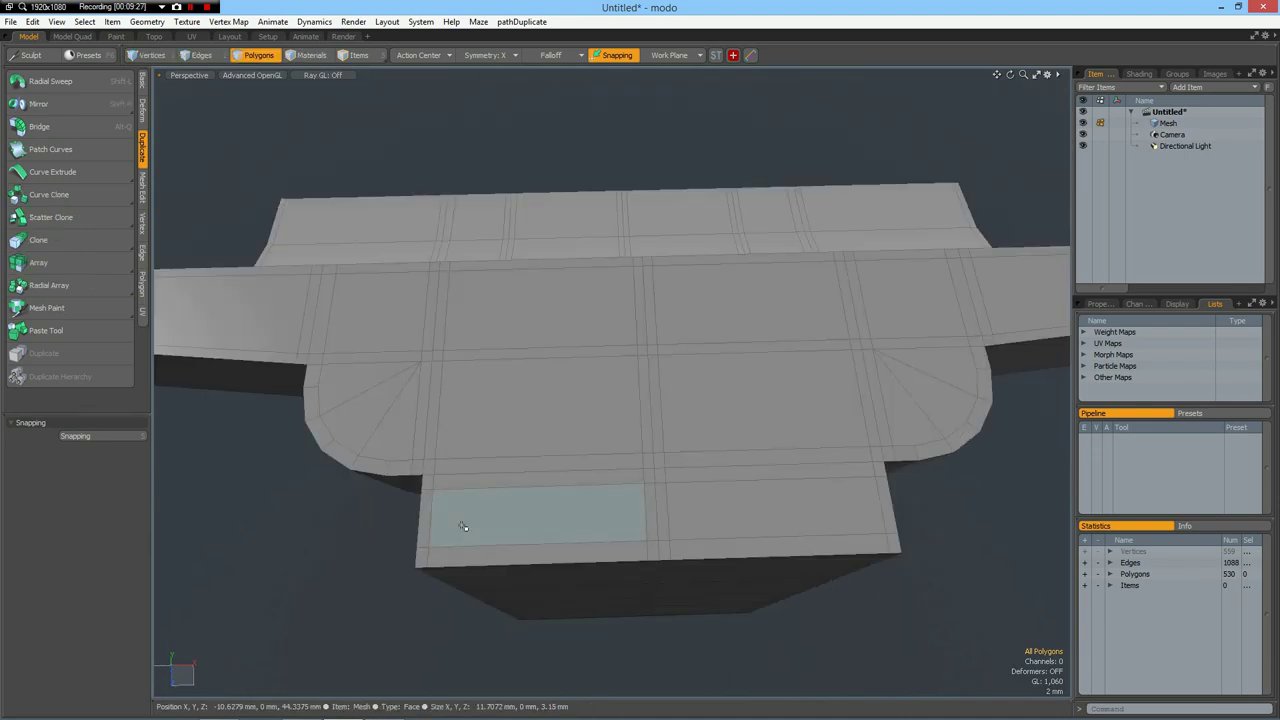
# - Remove the two edge loops on either side of the bracket's center line in the Top view
pyautogui.press('KP_1')
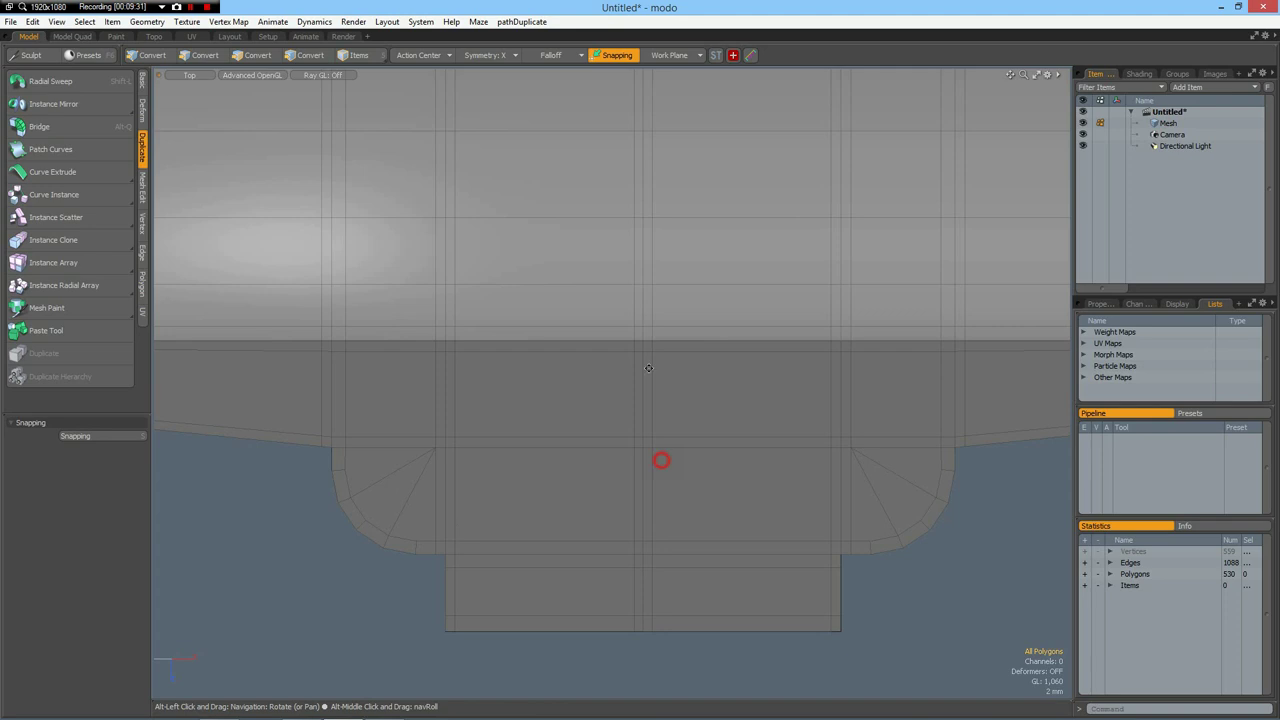
pyautogui.keyDown('alt'); pyautogui.moveTo(660, 457); pyautogui.dragTo(645, 337); pyautogui.keyUp('alt')
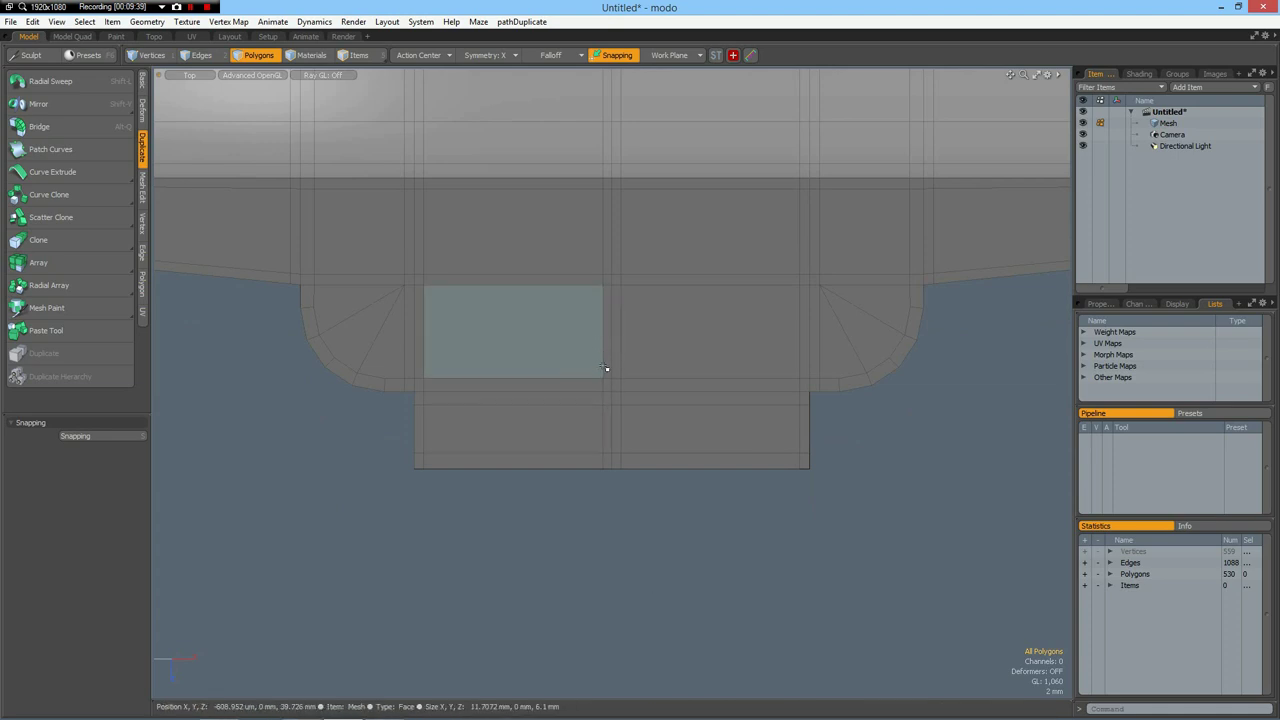
pyautogui.press('2')
pyautogui.doubleClick(603, 355)
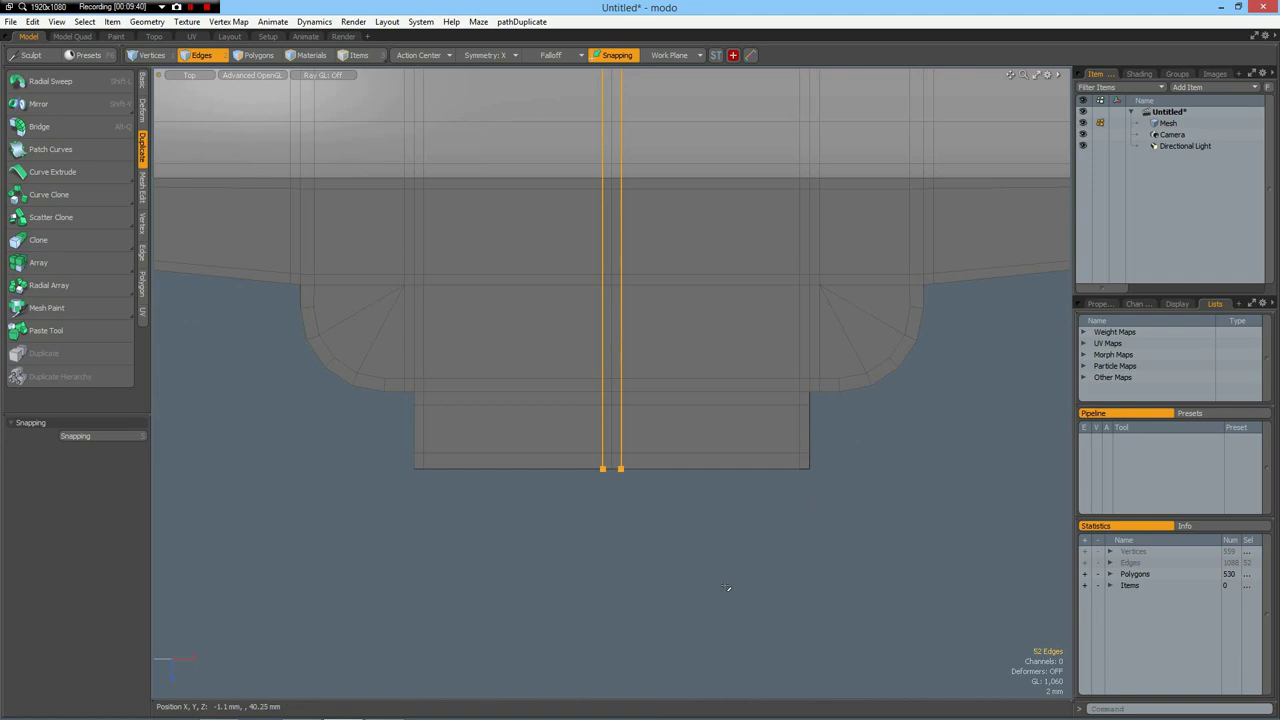
pyautogui.press('BackSpace')
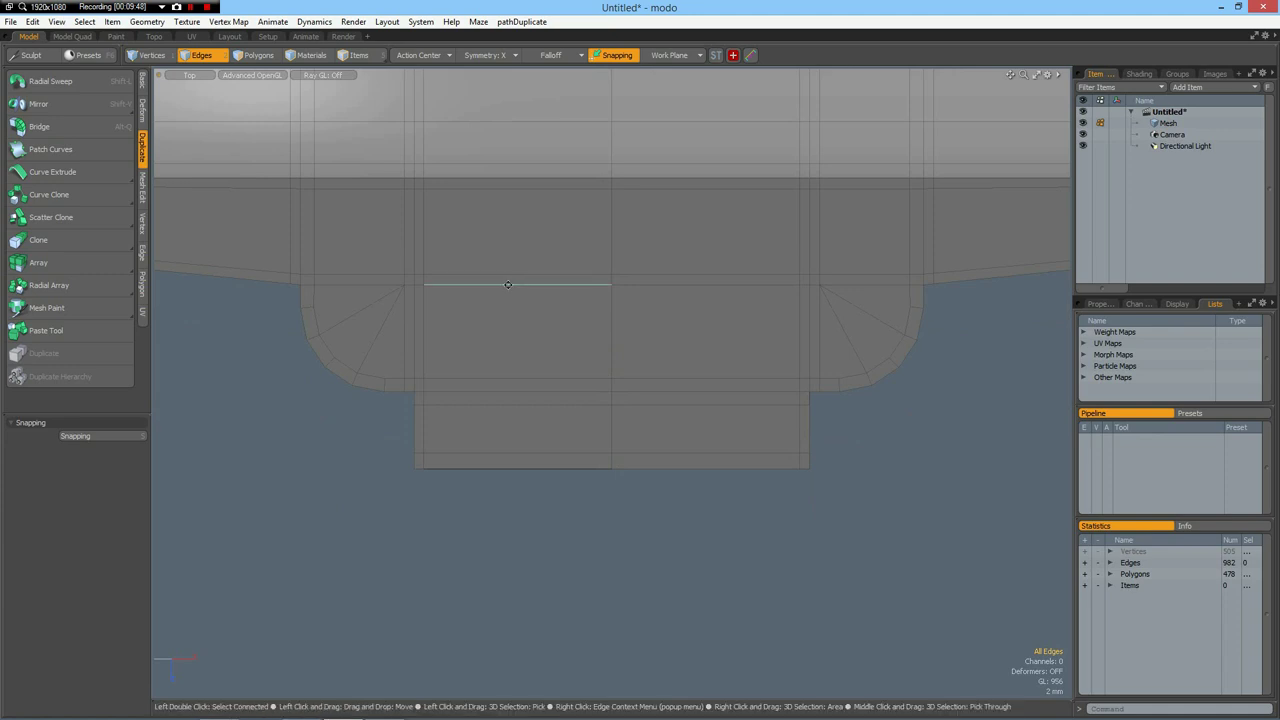
# - Add mirrored edge loops about 2.75 mm inward from the block's inner side loops, at about 22.3%
pyautogui.hotkey('alt', 'c')
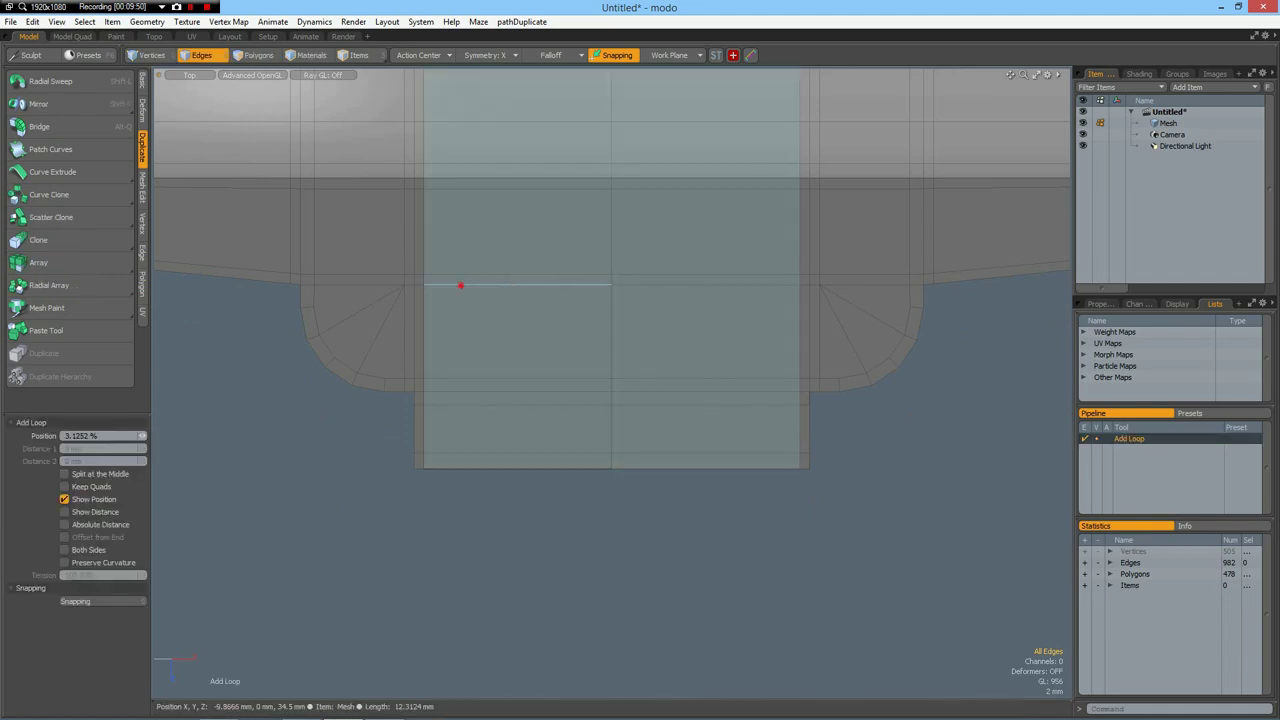
pyautogui.click(460, 285)
pyautogui.moveTo(460, 283); pyautogui.dragTo(571, 283)
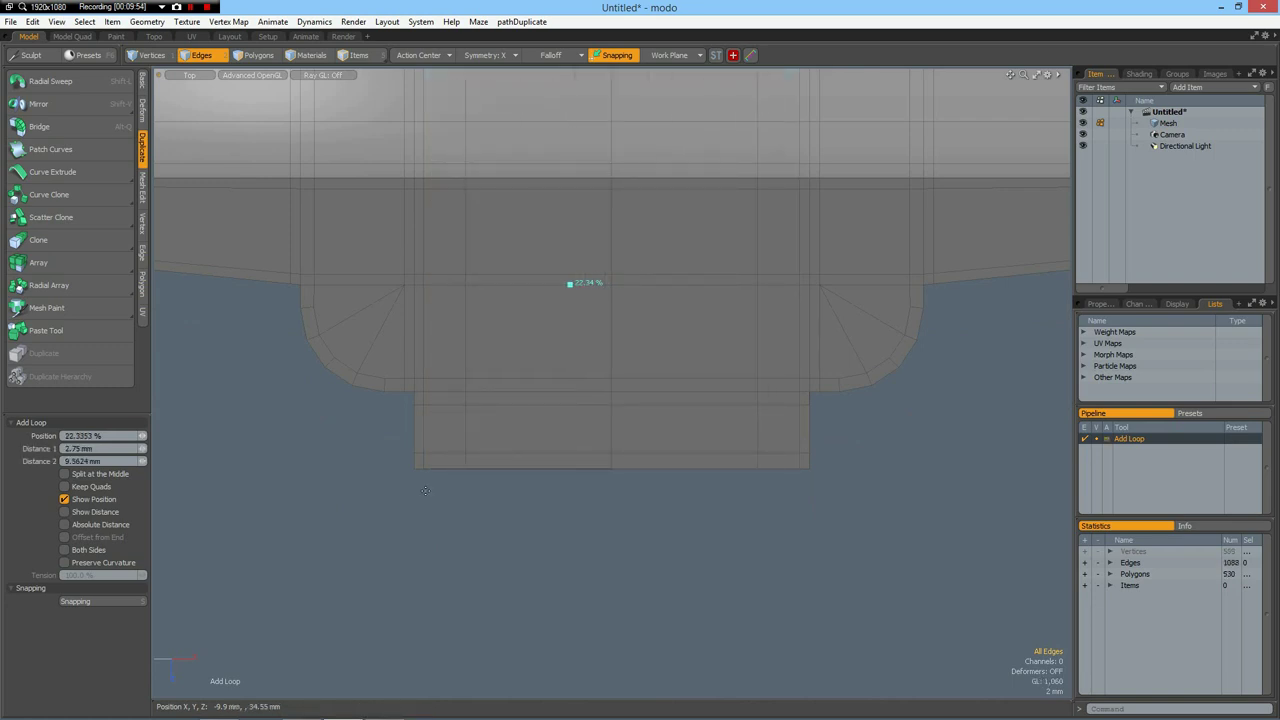
pyautogui.press('space')
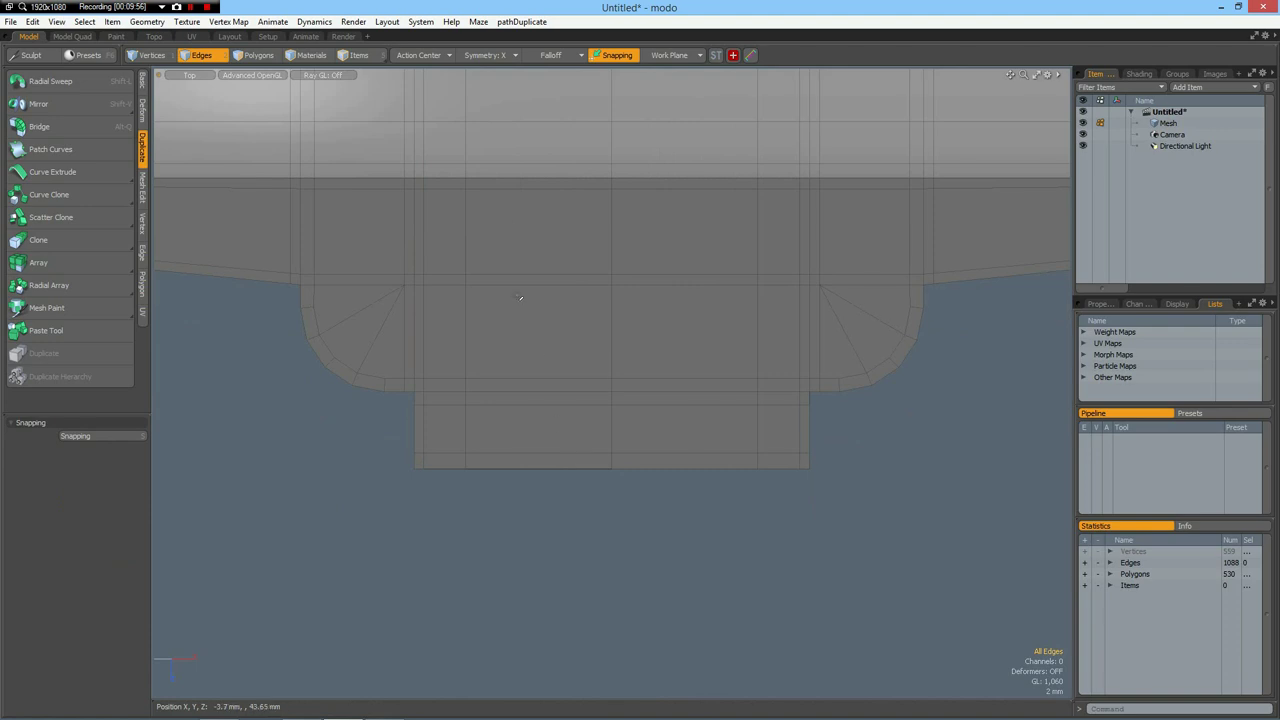
# - Move the two horizontal edges between the new loops along Z to just behind the next edge row toward the block's outer face
pyautogui.click(620, 284)
pyautogui.keyDown('shift'); pyautogui.click(537, 284); pyautogui.keyUp('shift')
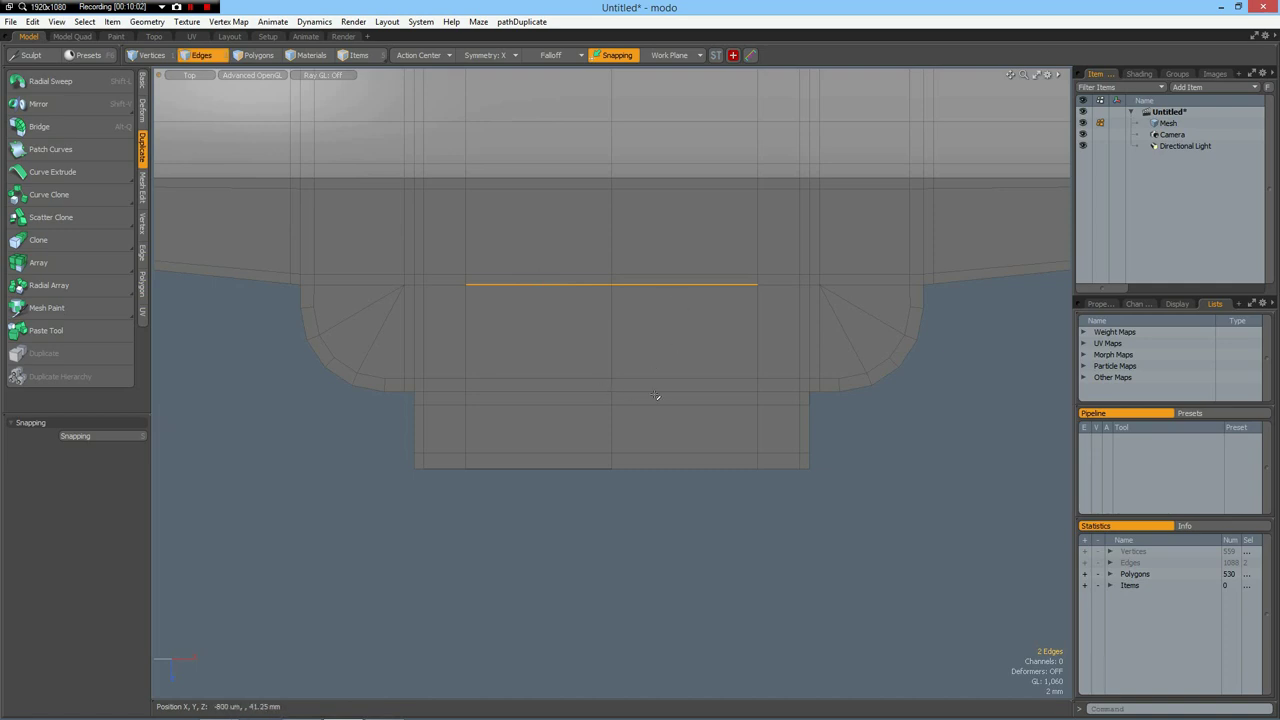
pyautogui.press('w')
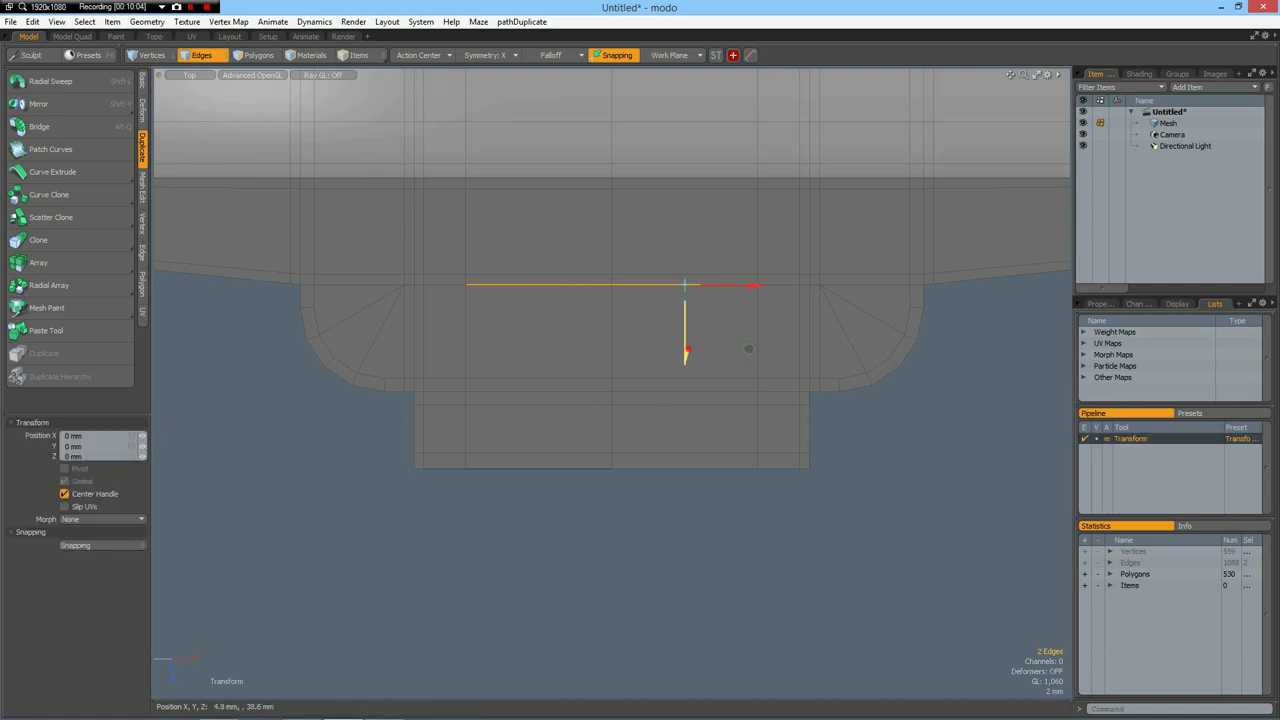
pyautogui.moveTo(686, 350); pyautogui.dragTo(686, 435)
pyautogui.press('space')
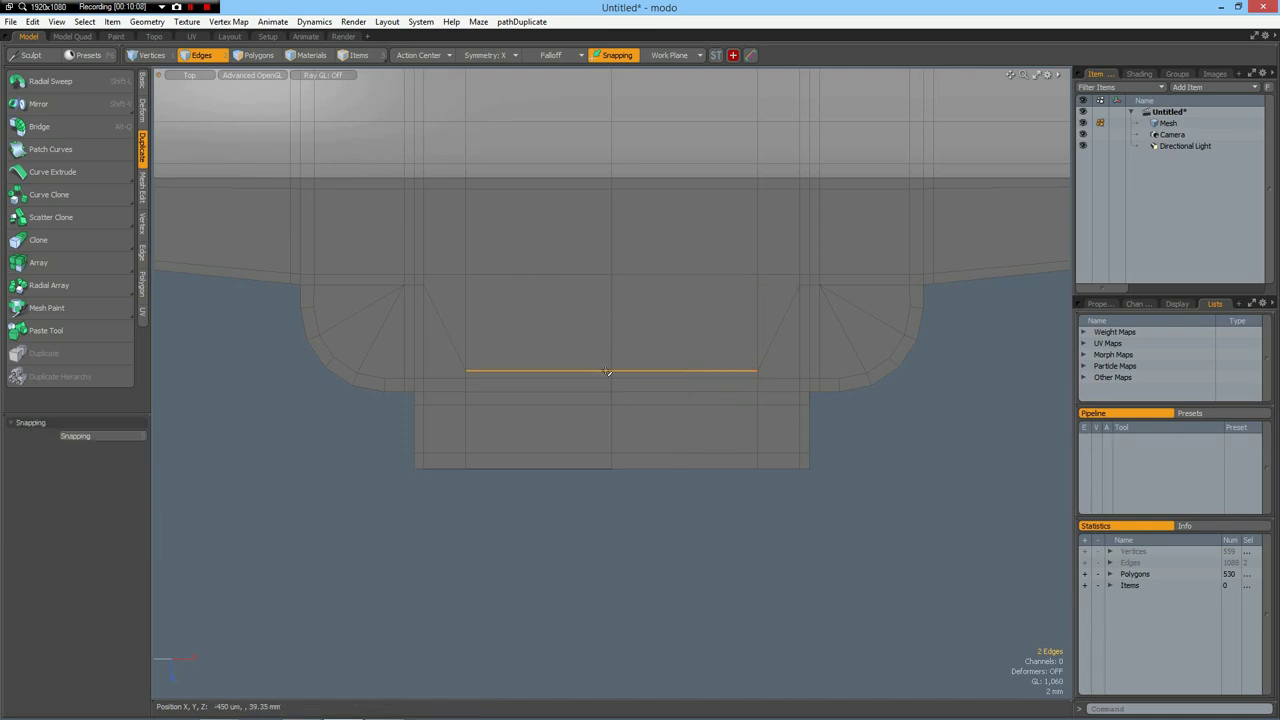
# - Select the eight edges in the four horizontal rows between the new loops and move them 1.55 mm along Z
pyautogui.click(614, 395)
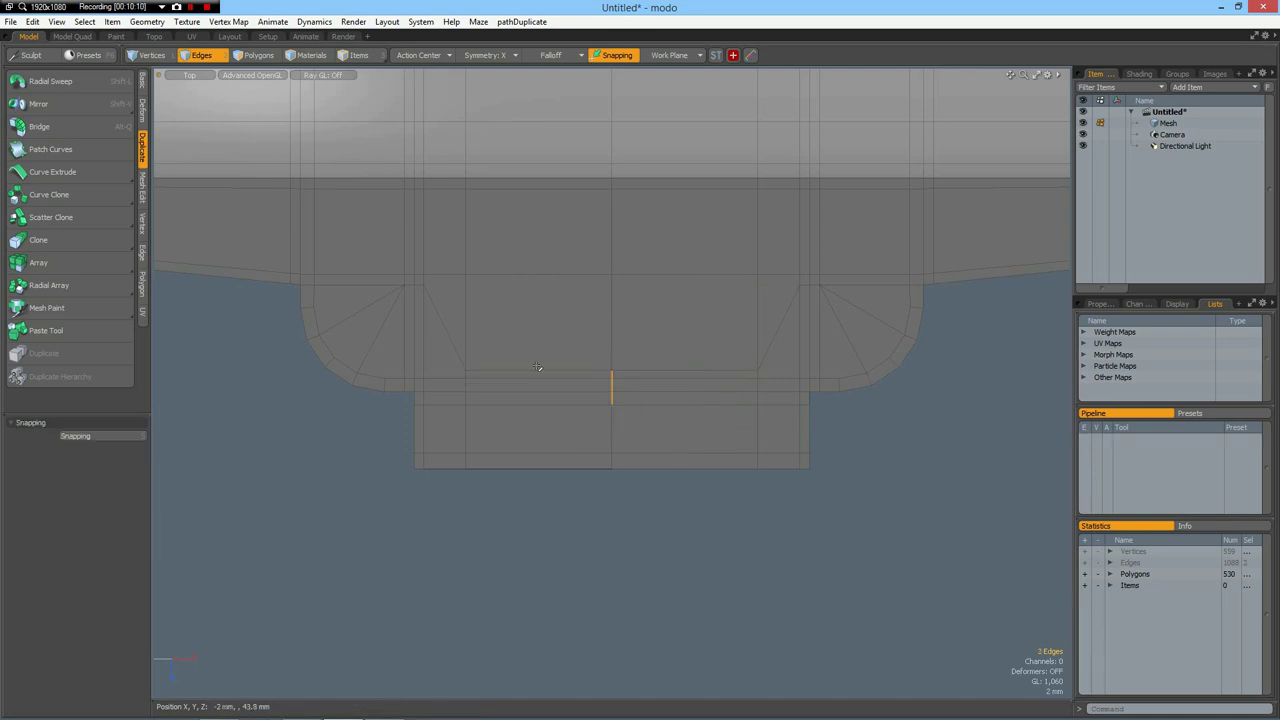
pyautogui.moveTo(543, 349); pyautogui.dragTo(551, 418)
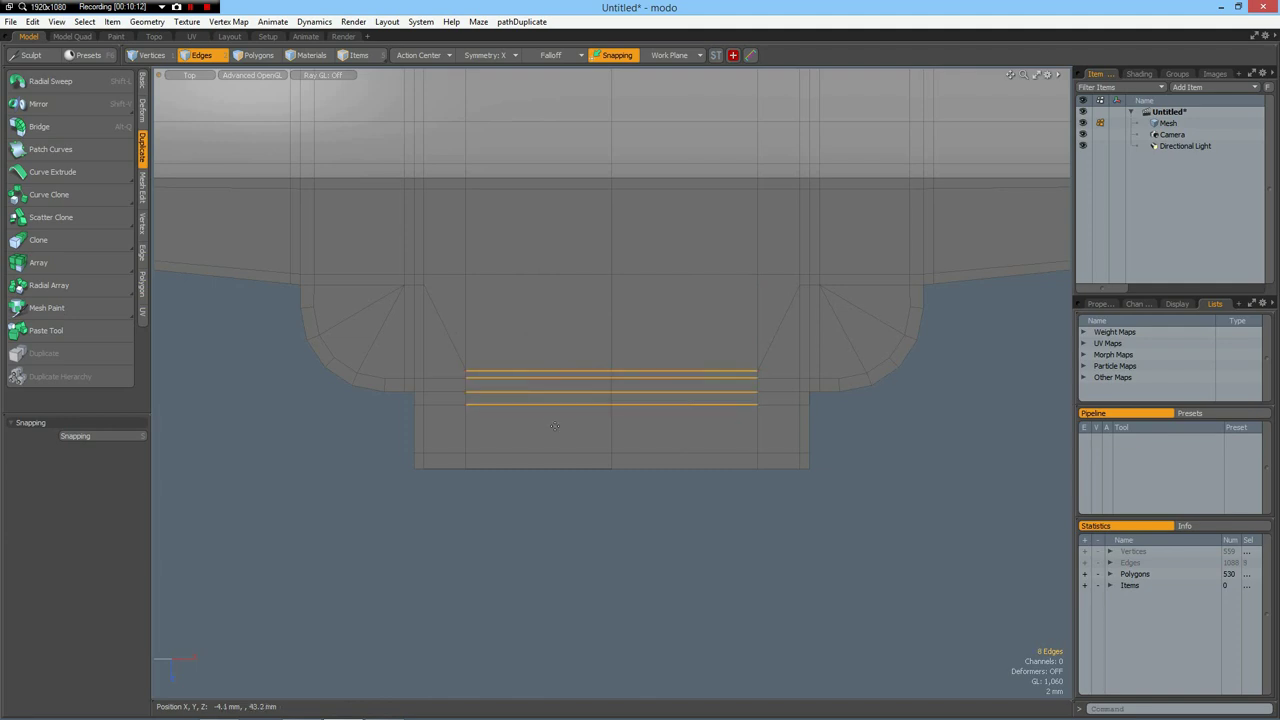
pyautogui.press('y')
pyautogui.moveTo(686, 455); pyautogui.dragTo(686, 479)
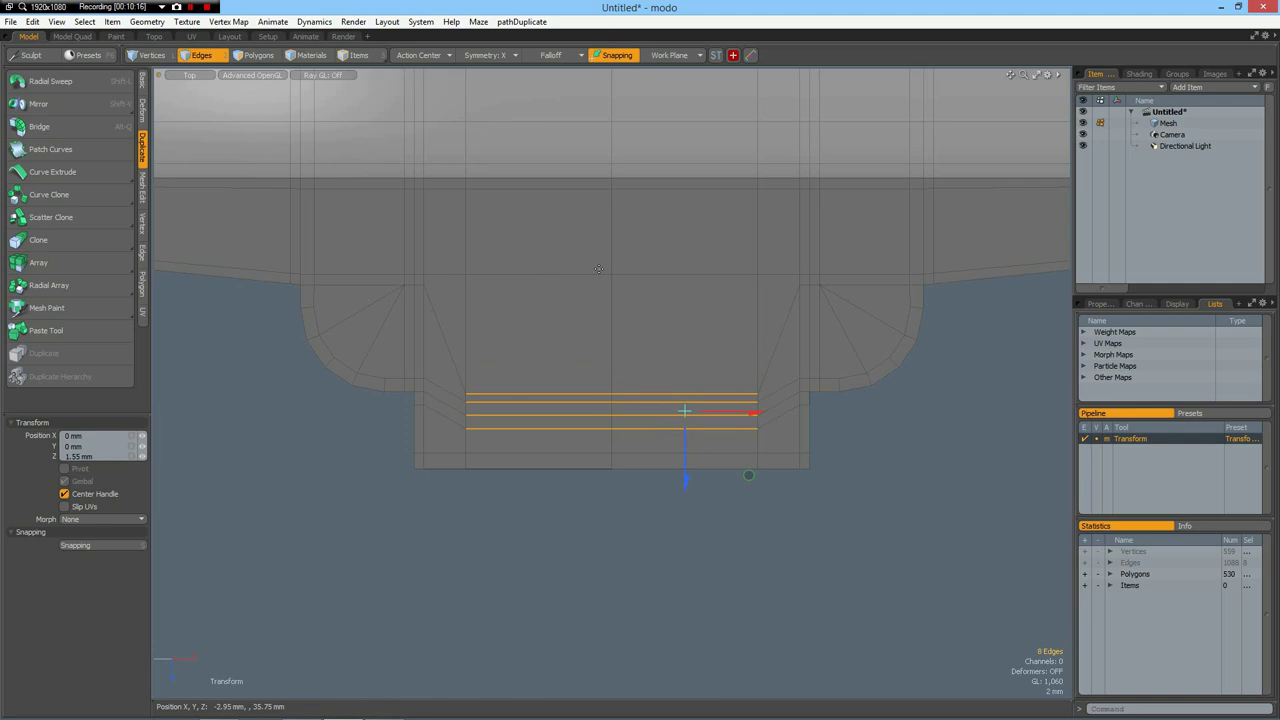
pyautogui.press('space')
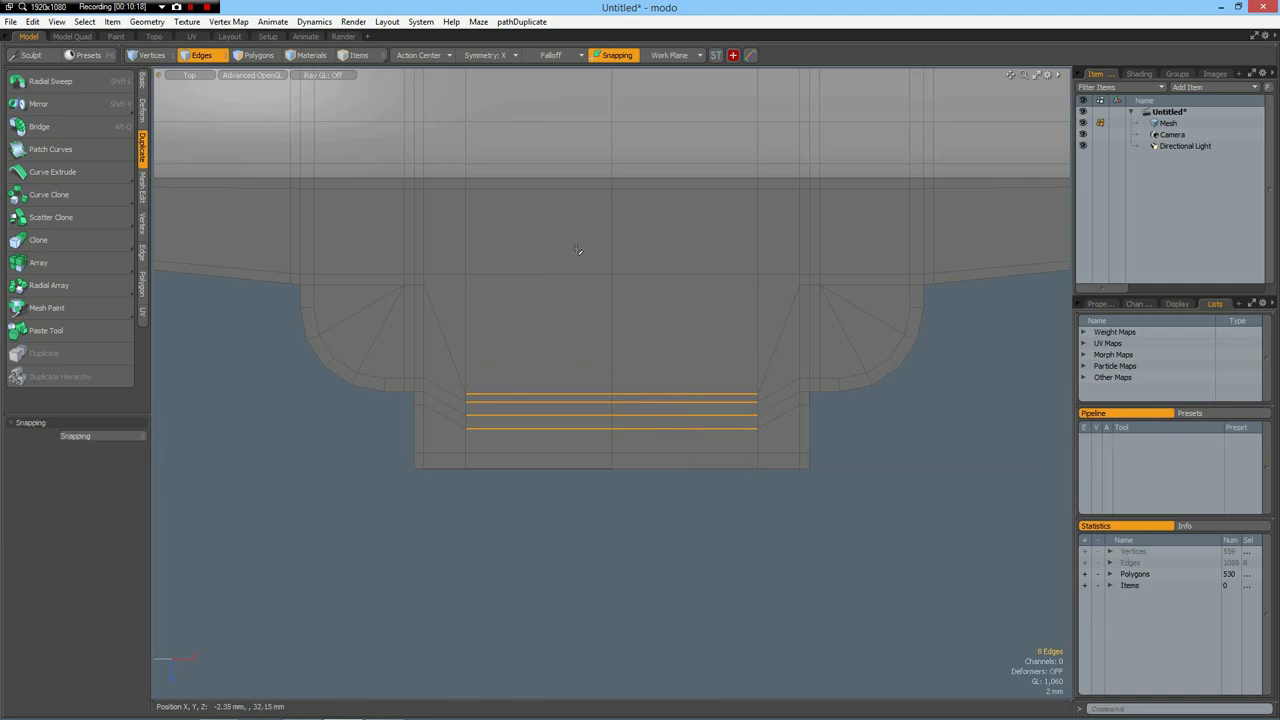
# - Move the two middle polygons on the block's bottom face along Z toward its outer face in the Bottom view
pyautogui.press('3')
pyautogui.moveTo(578, 256); pyautogui.dragTo(662, 335)
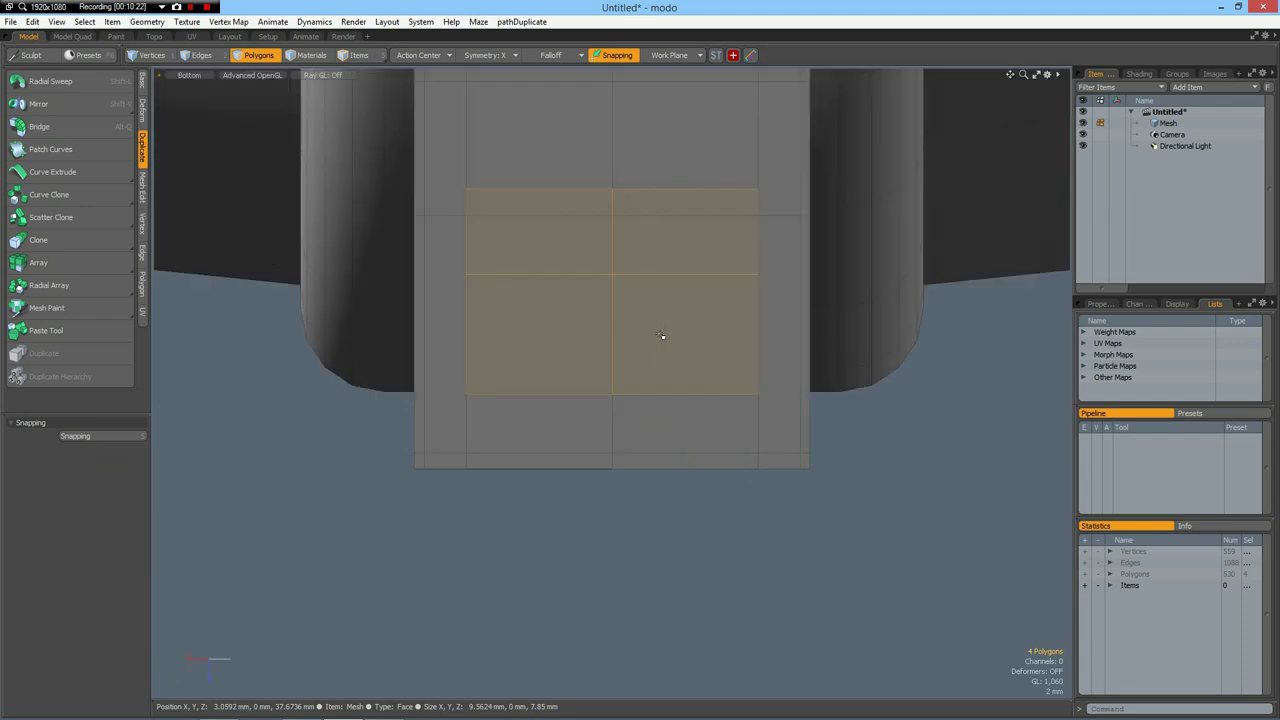
pyautogui.press('KP_1')
pyautogui.keyDown('alt'); pyautogui.moveTo(655, 321); pyautogui.dragTo(660, 446); pyautogui.keyUp('alt')
pyautogui.scroll(-2, 694, 474)
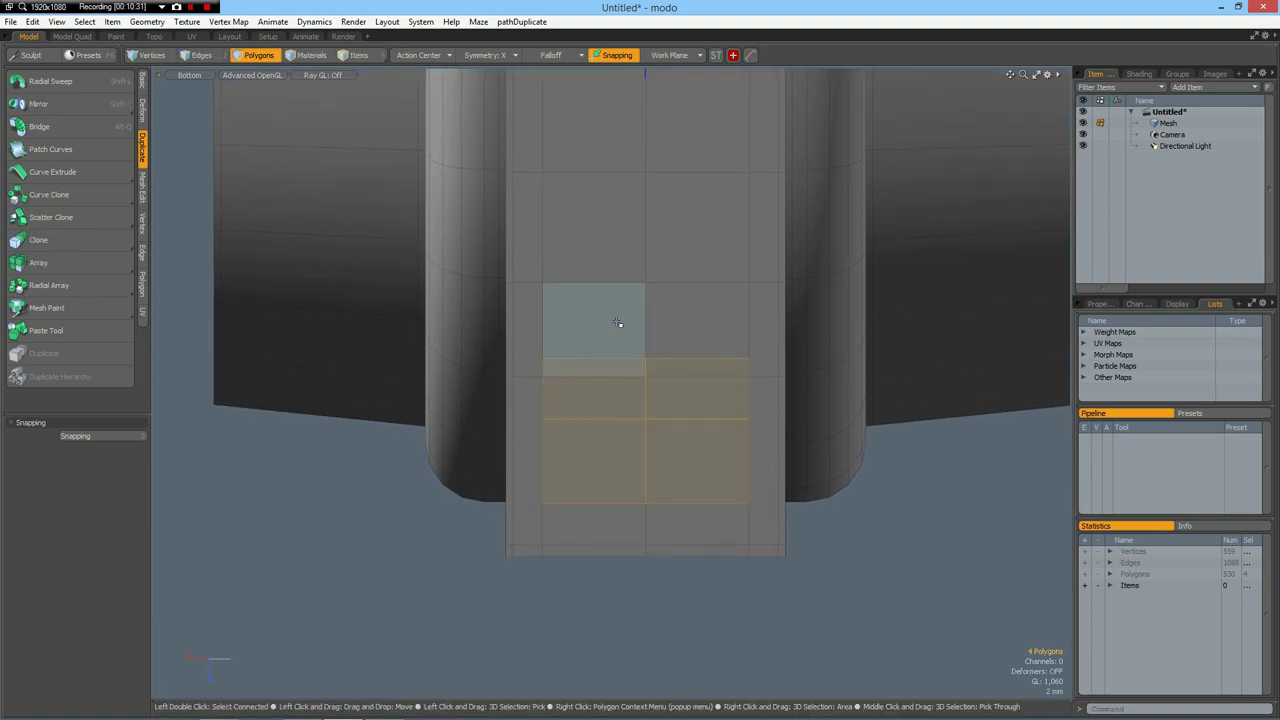
pyautogui.moveTo(617, 323); pyautogui.dragTo(671, 333)
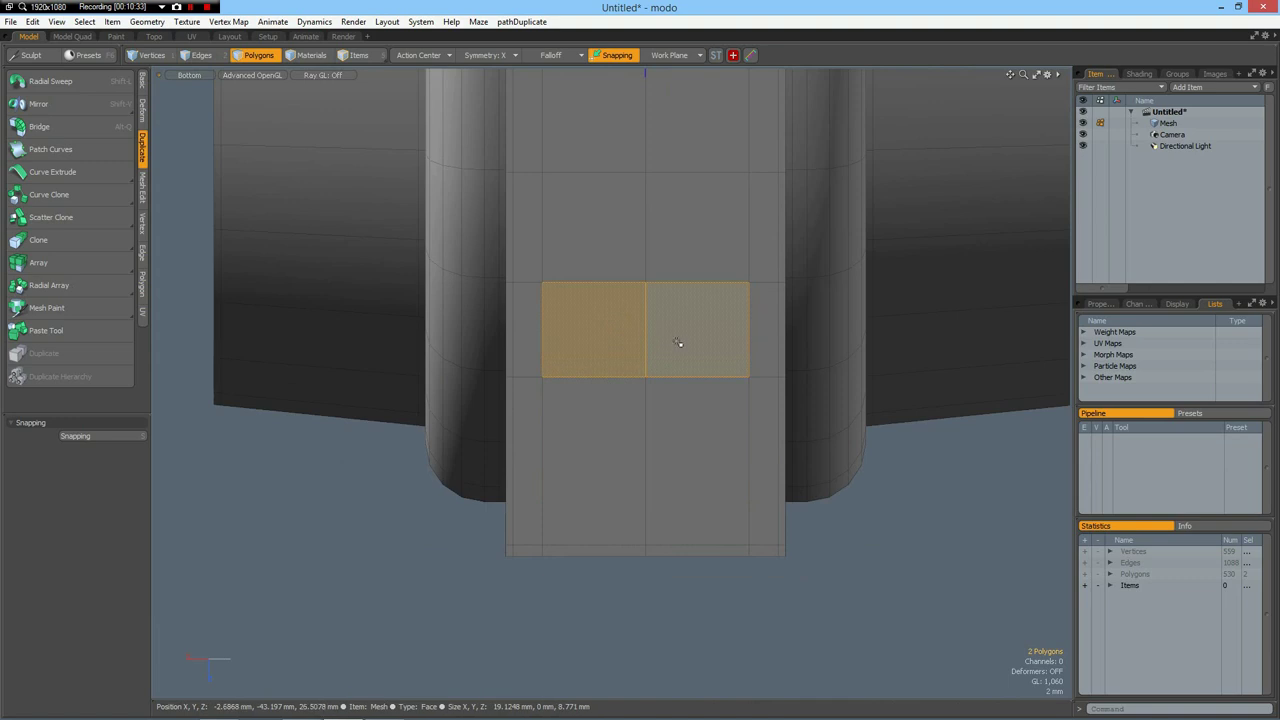
pyautogui.press('y')
pyautogui.moveTo(592, 400); pyautogui.dragTo(592, 493)
pyautogui.press('space')
pyautogui.click(912, 650)
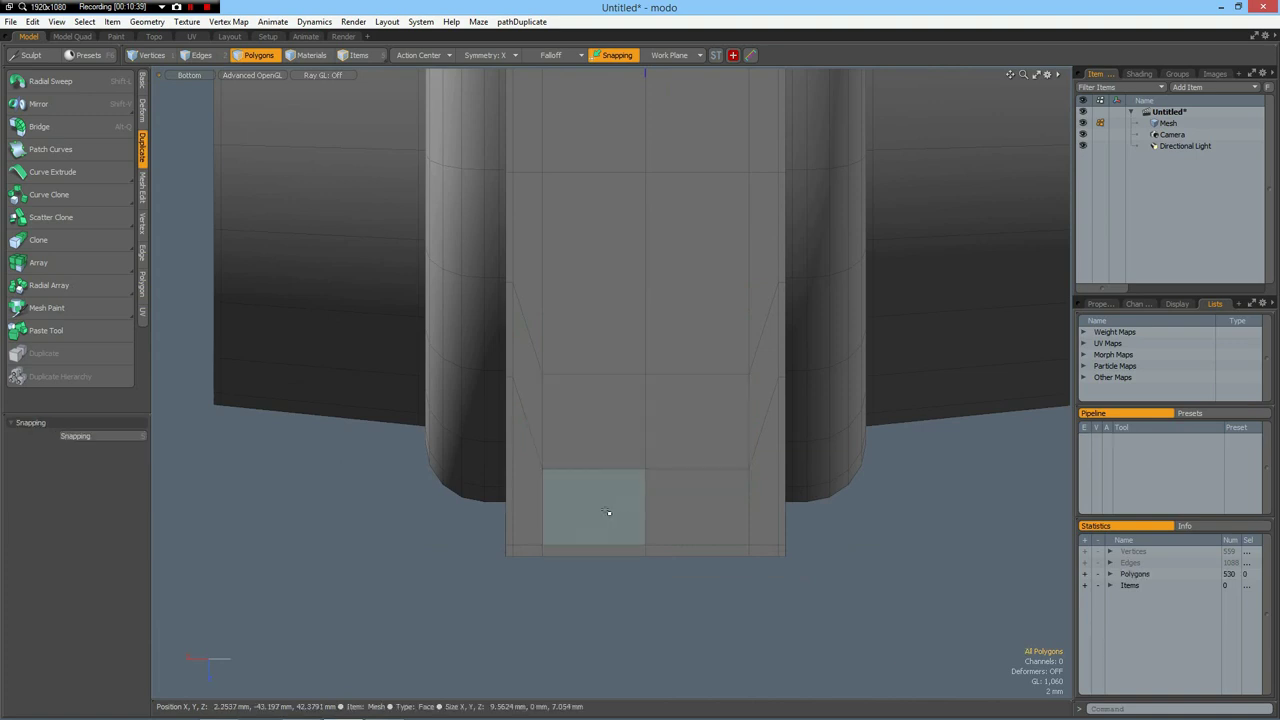
# - Delete the four central polygons on the block's bottom face and the four on its top face to open a rectangular hole
pyautogui.moveTo(686, 481); pyautogui.dragTo(651, 465)
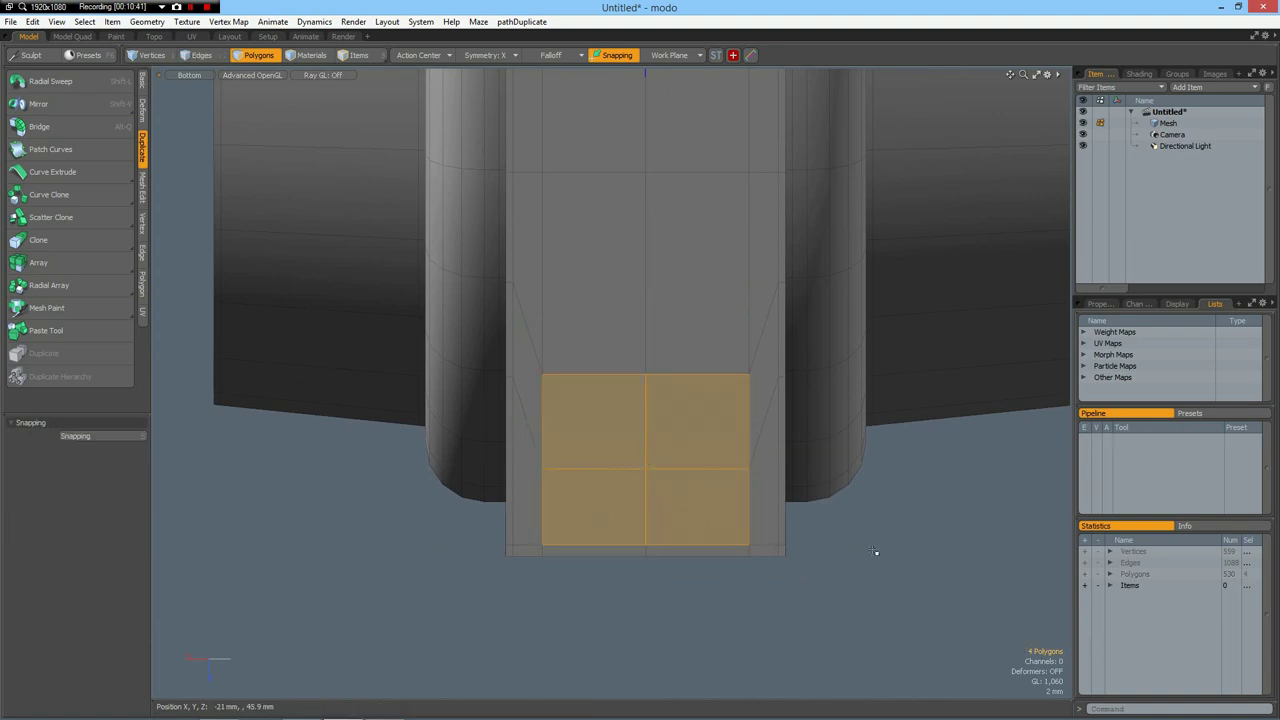
pyautogui.press('KP_1')
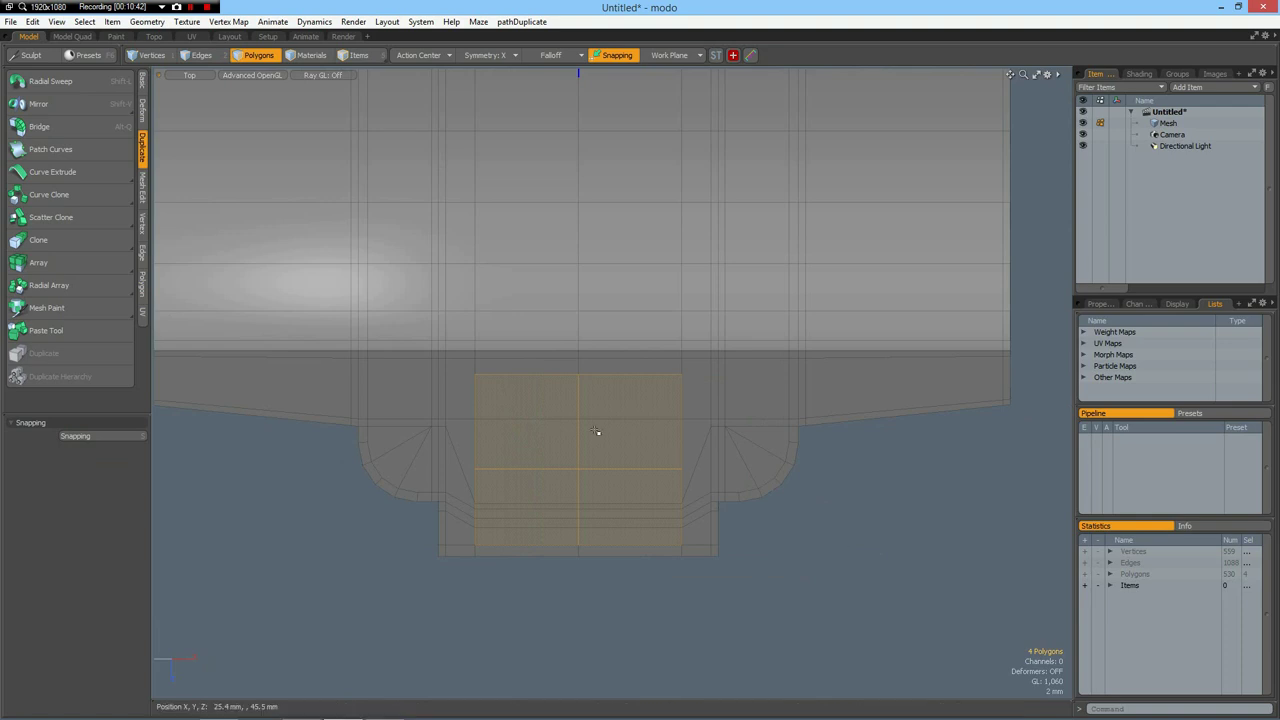
pyautogui.keyDown('shift'); pyautogui.moveTo(535, 435); pyautogui.dragTo(532, 474); pyautogui.keyUp('shift')
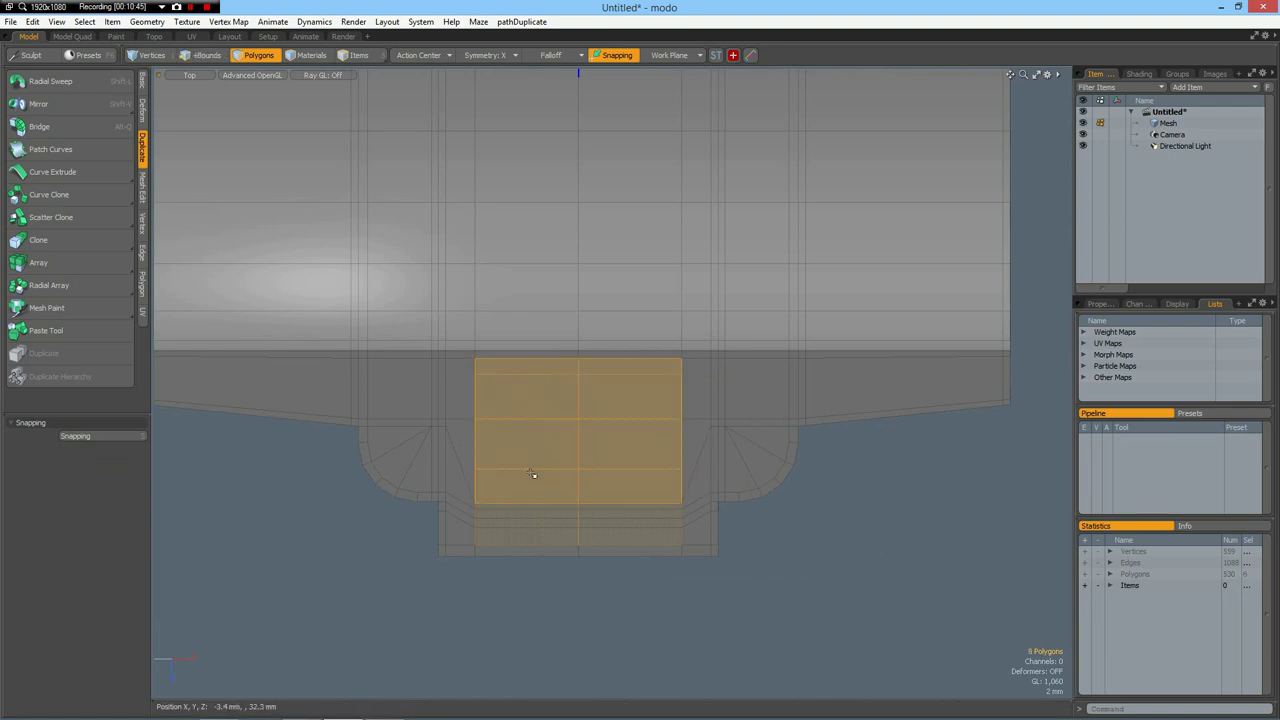
pyautogui.press('Delete')
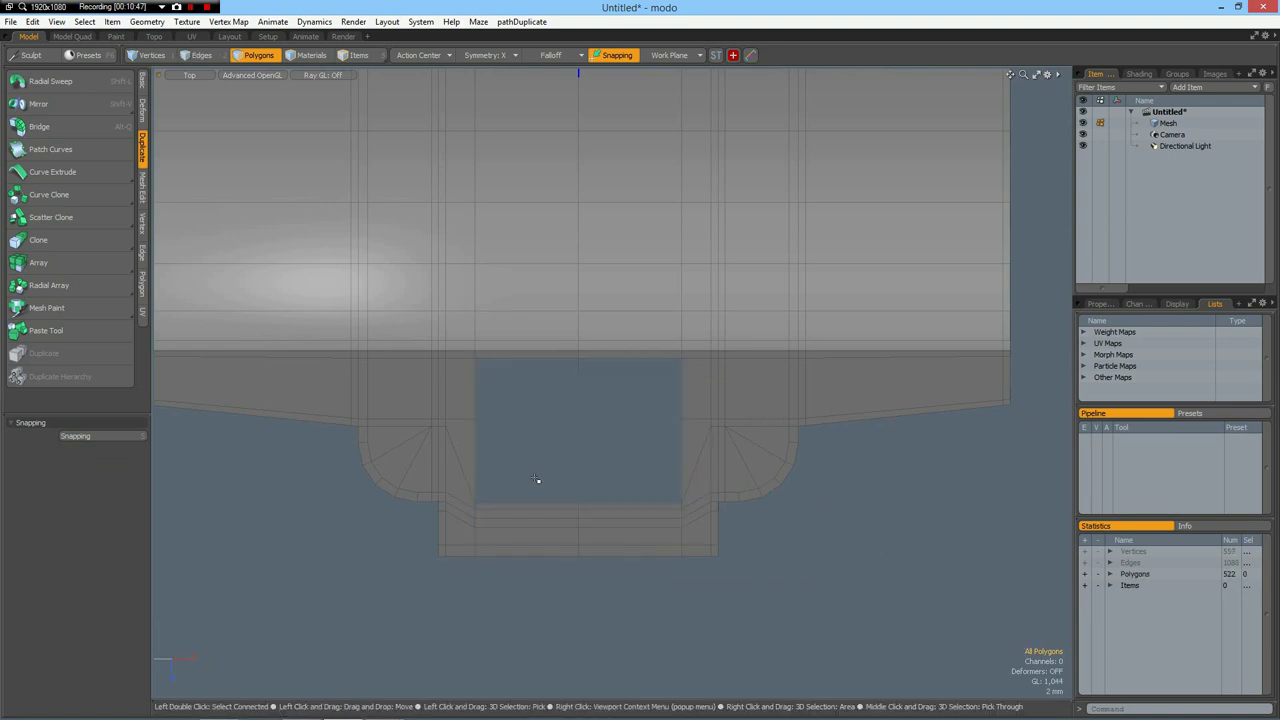
# - Create an eight-sided cylinder along the Y axis, about 4.9 mm in radius, centred in the block's rectangular opening in the Top view
pyautogui.scroll(2, 604, 459)
pyautogui.scroll(-1, 604, 459)
pyautogui.keyDown('alt'); pyautogui.moveTo(577, 452); pyautogui.dragTo(661, 404); pyautogui.keyUp('alt')
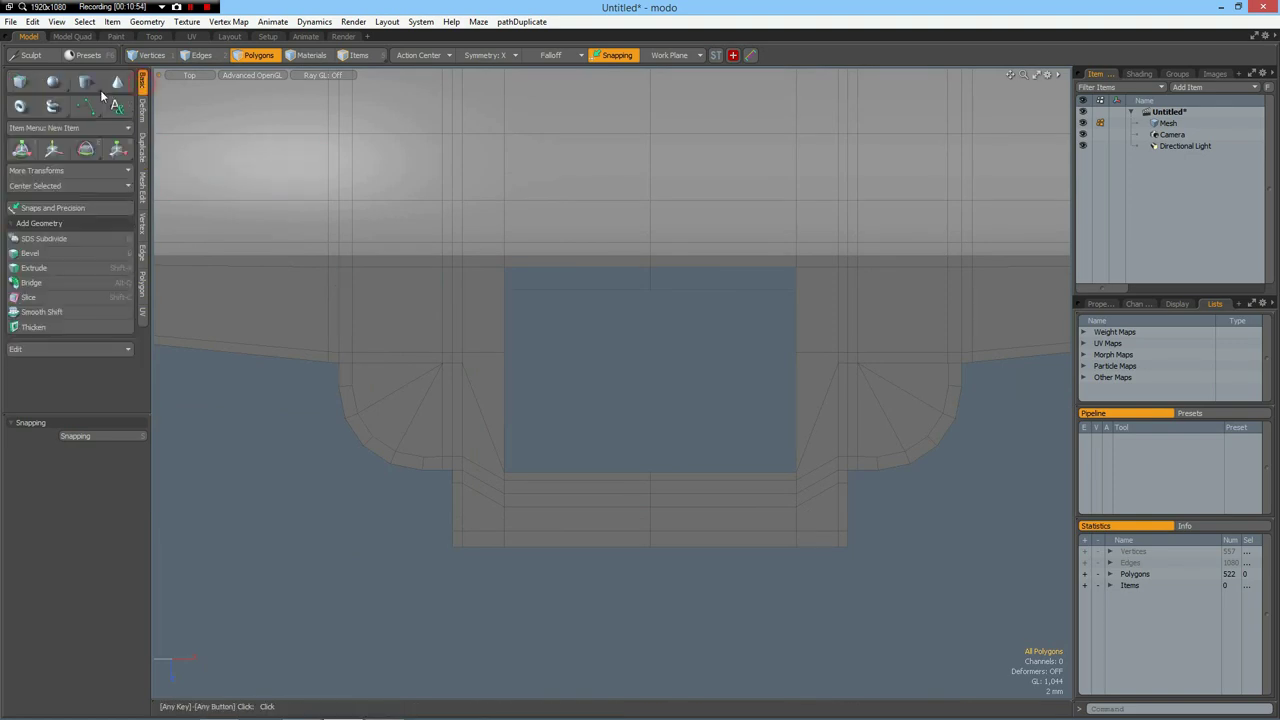
pyautogui.click(86, 82)
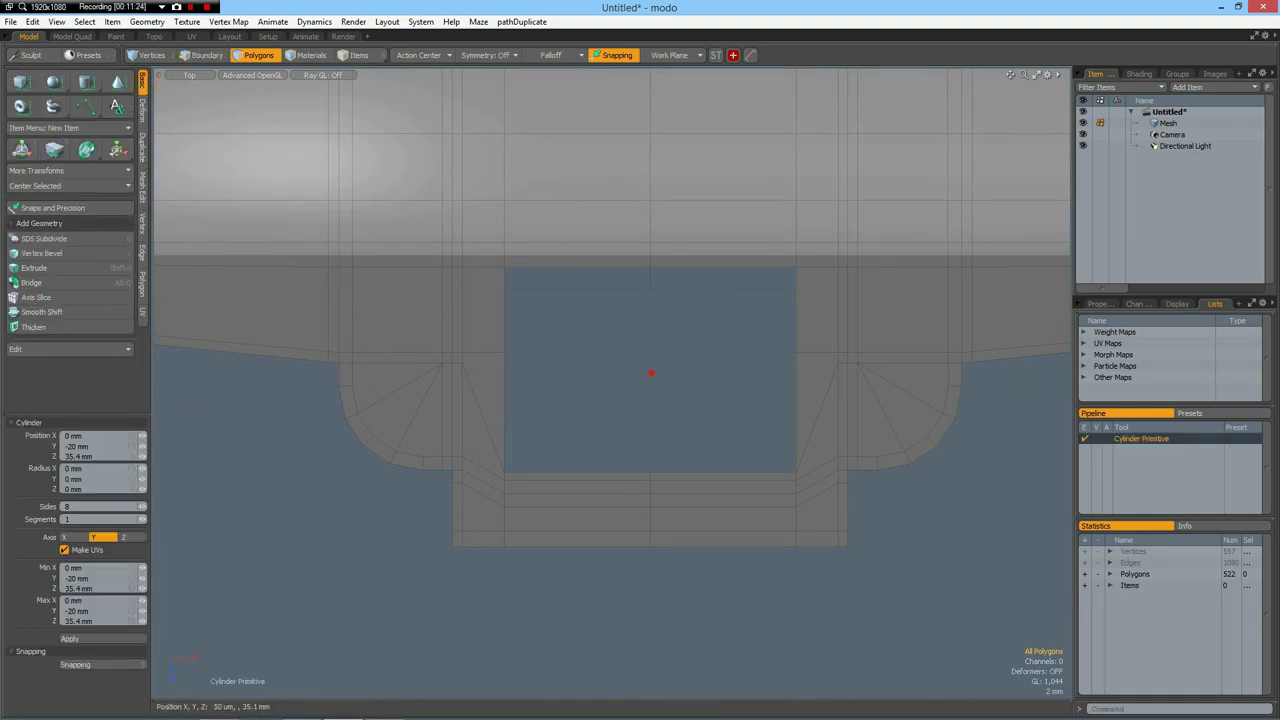
pyautogui.moveTo(650, 372); pyautogui.dragTo(725, 372)
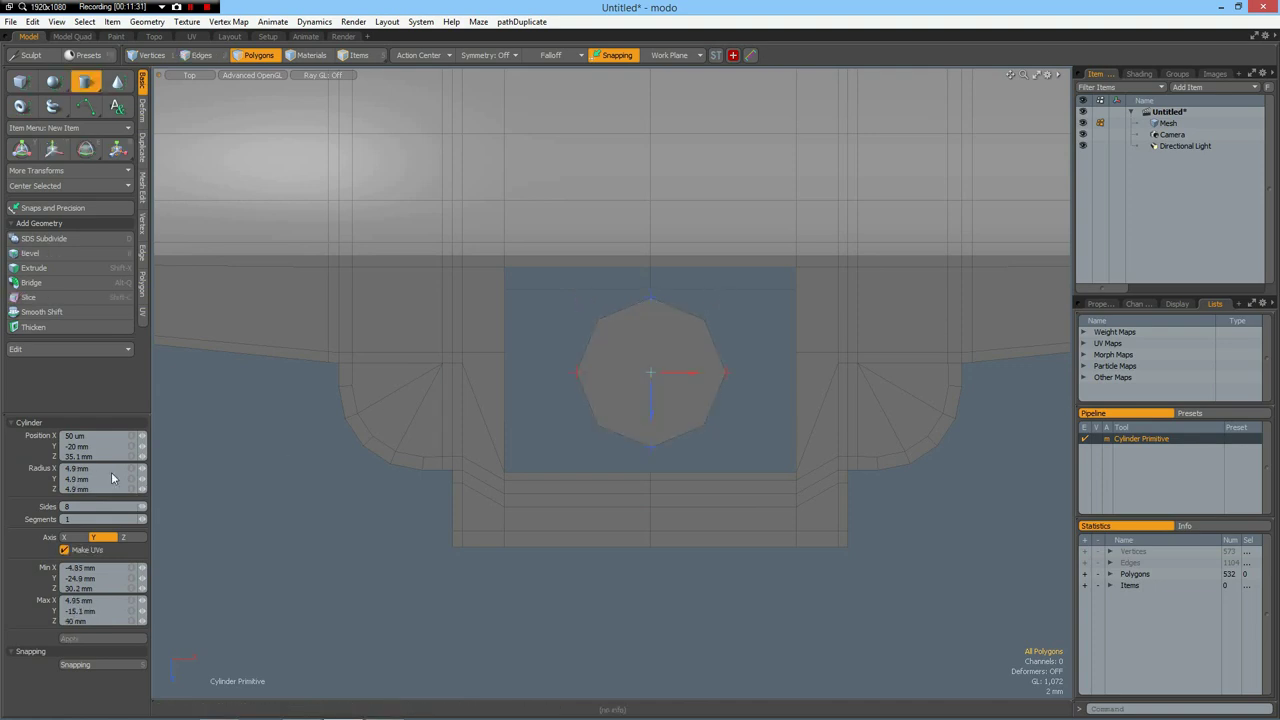
pyautogui.press('q')
# - Select the cylinder's top cap and set its vertex position to 0 mm on the Y axis
pyautogui.click(651, 352)
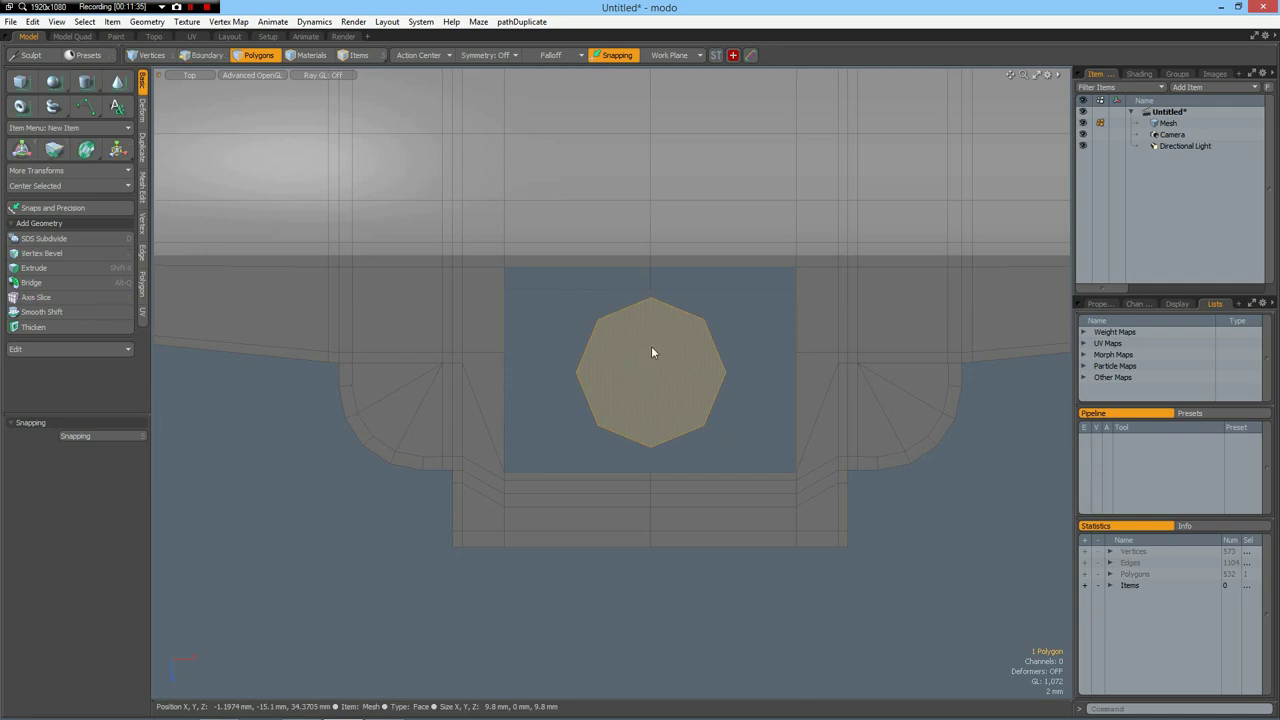
pyautogui.hotkey('ctrl', 'space')
pyautogui.click(665, 336)
pyautogui.keyDown('alt'); pyautogui.moveTo(598, 407); pyautogui.dragTo(705, 450); pyautogui.keyUp('alt')
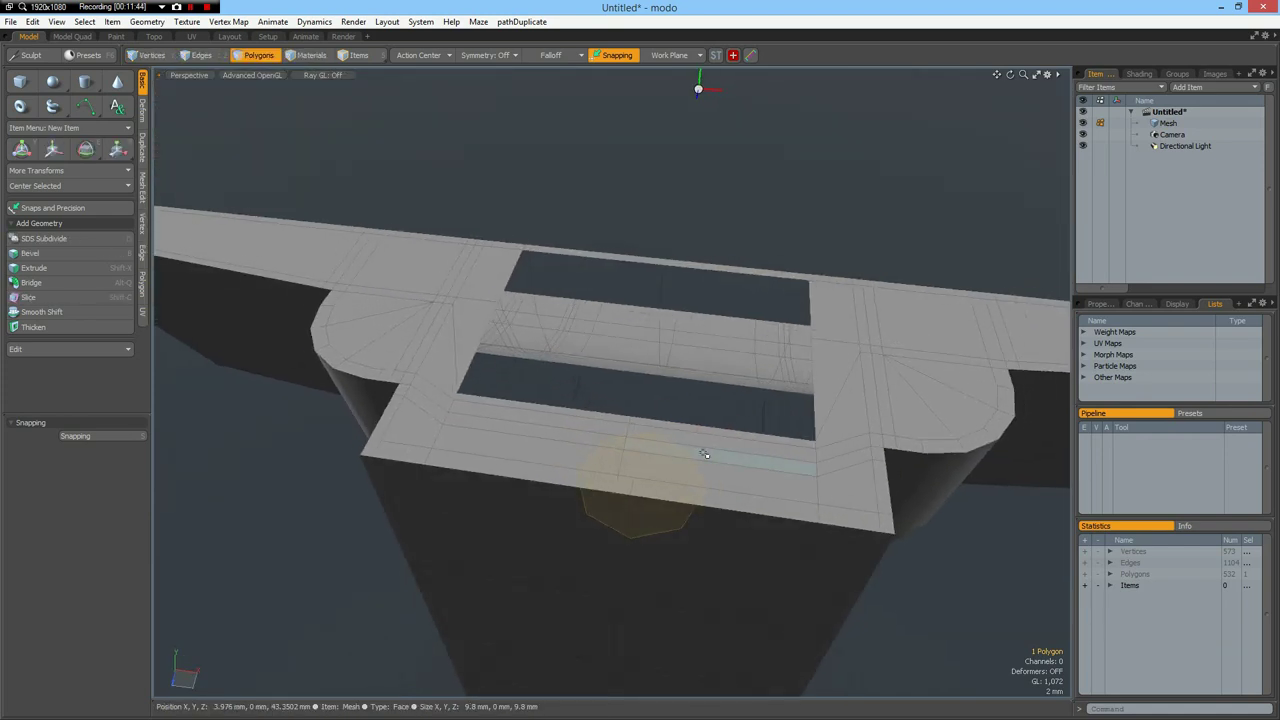
pyautogui.click(143, 224)
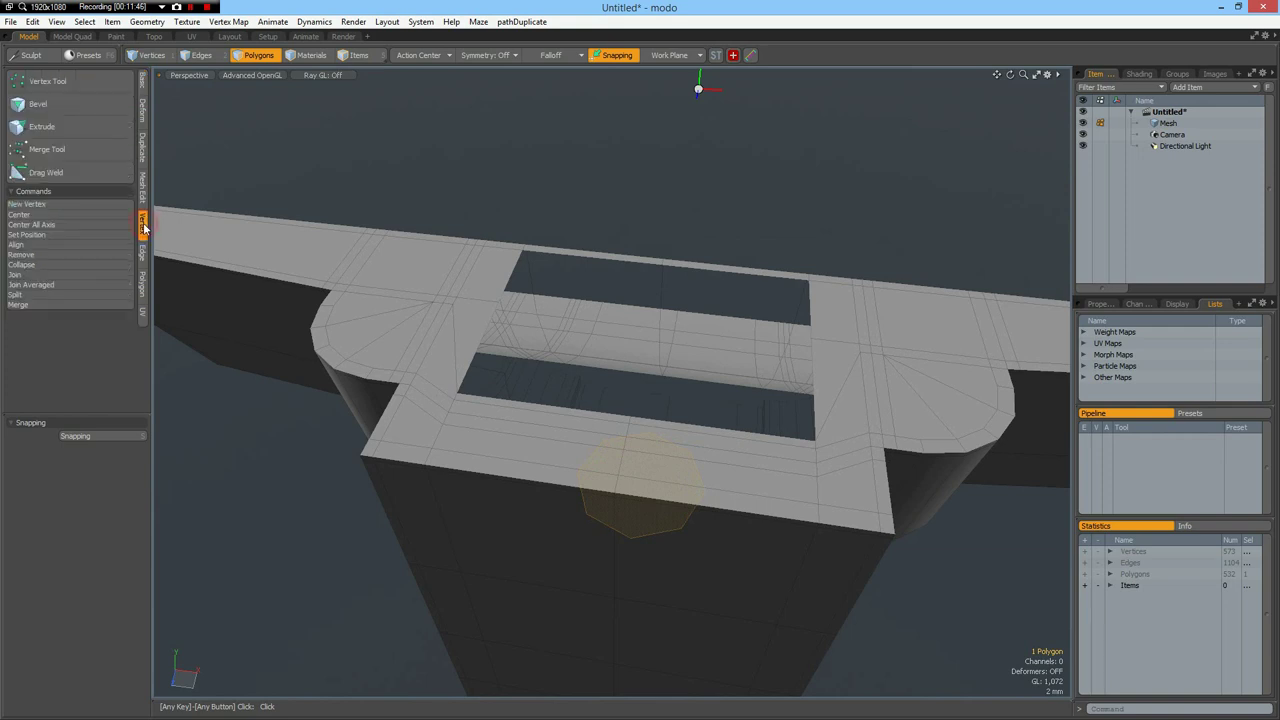
pyautogui.click(50, 235)
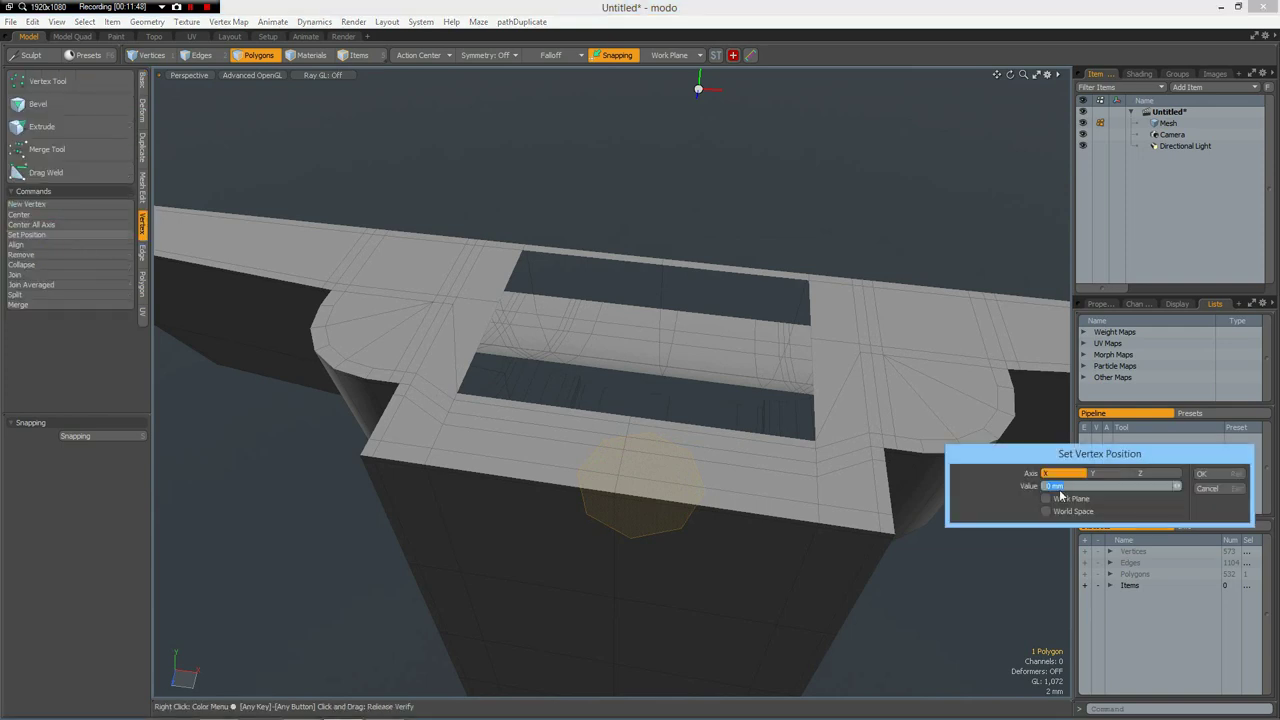
pyautogui.click(1114, 474)
pyautogui.click(1201, 474)
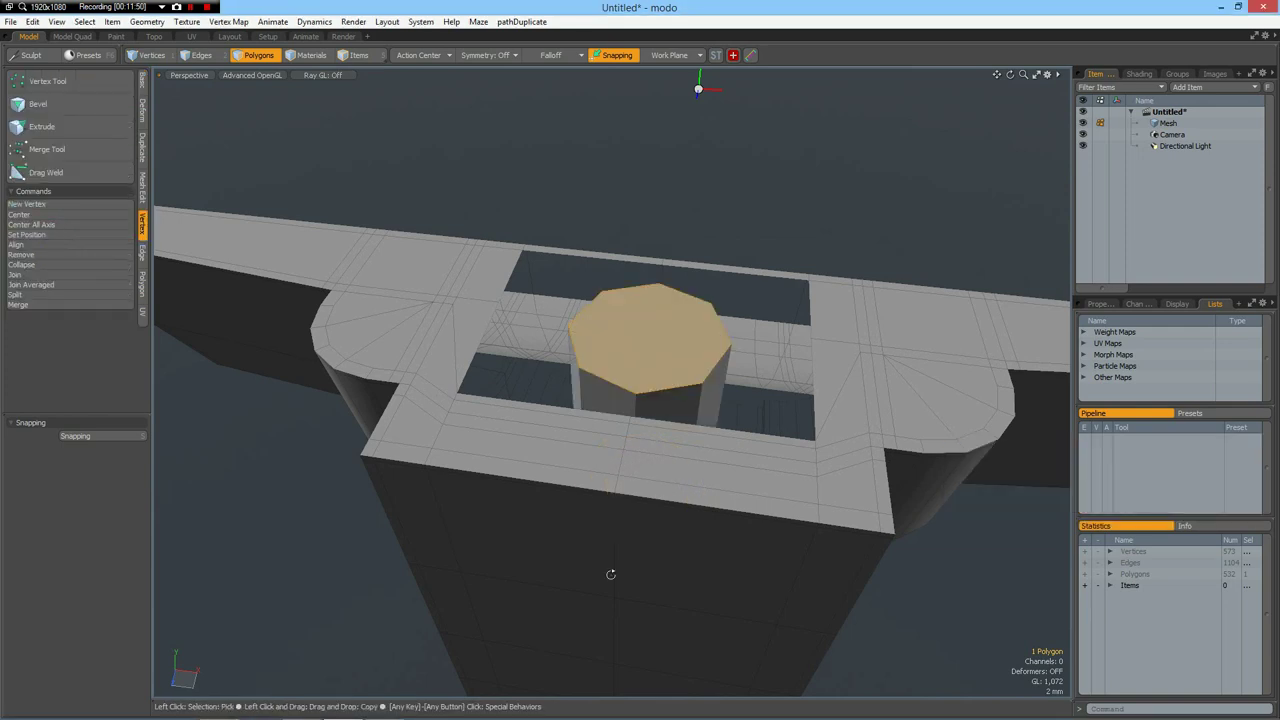
# - Copy the Y position of the middle vertex on the edge of the block's bottom opening
pyautogui.keyDown('alt'); pyautogui.moveTo(593, 499); pyautogui.dragTo(678, 385); pyautogui.keyUp('alt')
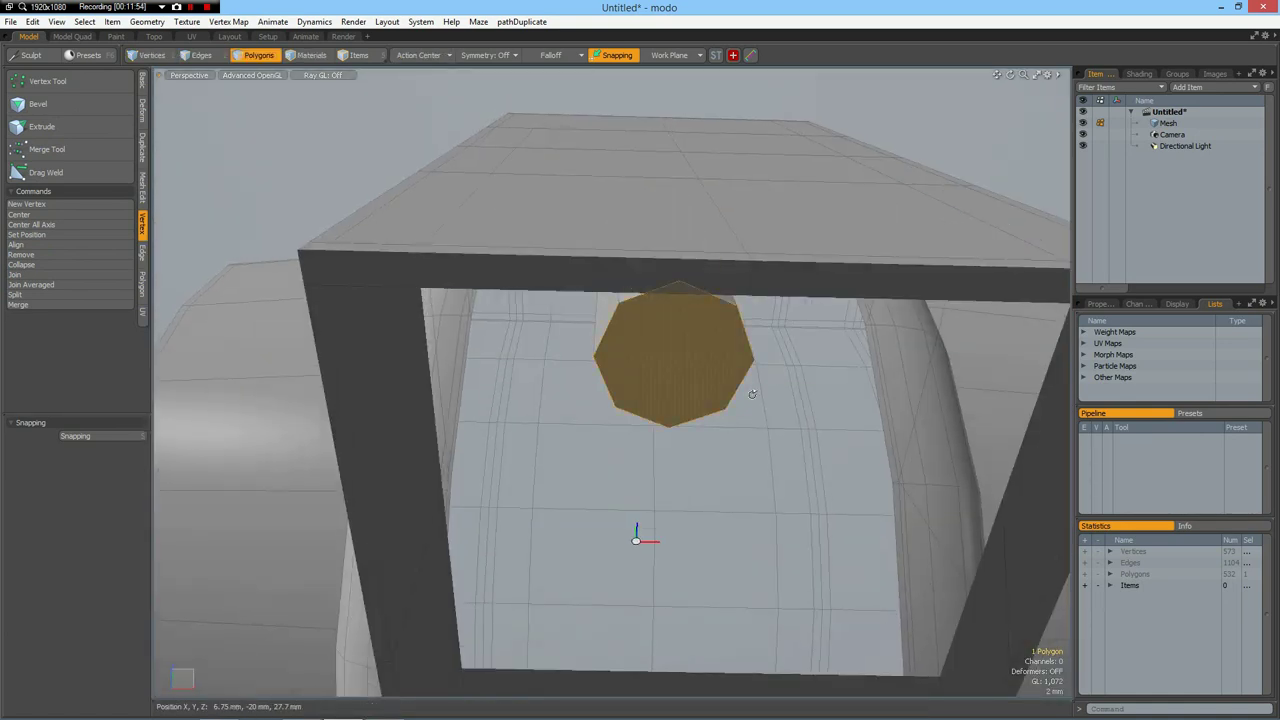
pyautogui.keyDown('alt'); pyautogui.moveTo(540, 600); pyautogui.dragTo(618, 592); pyautogui.keyUp('alt')
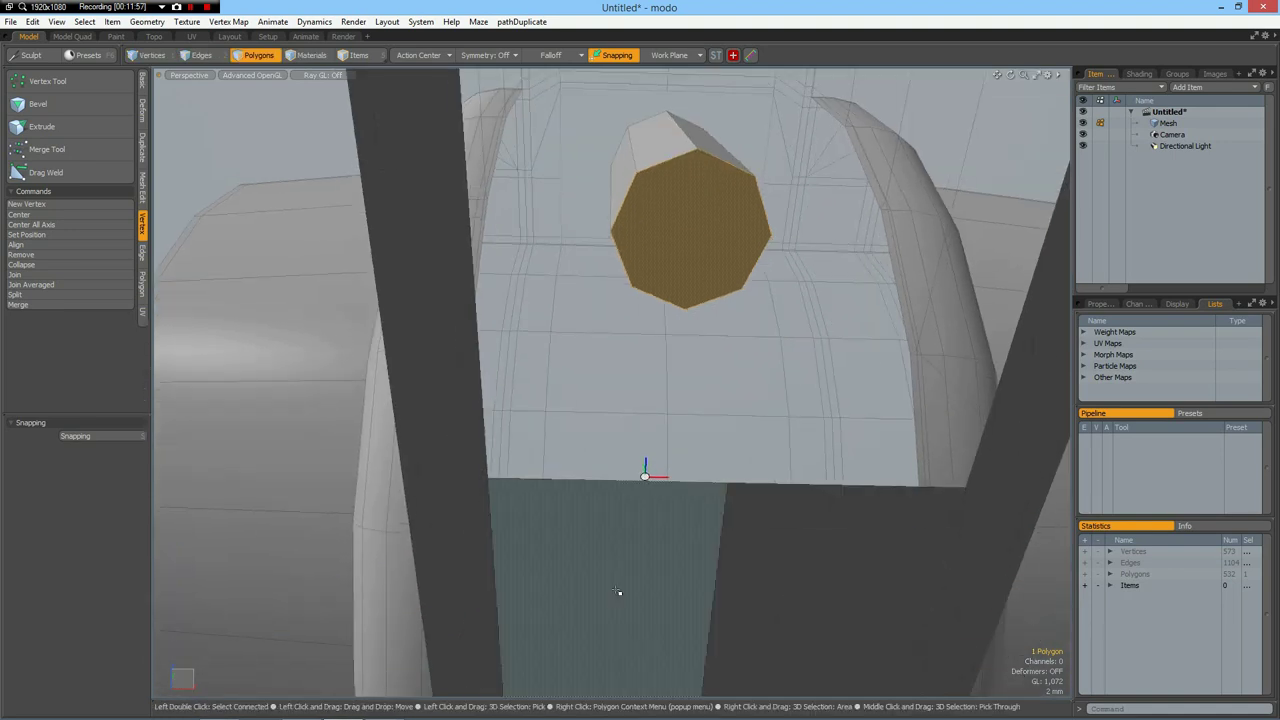
pyautogui.press('1')
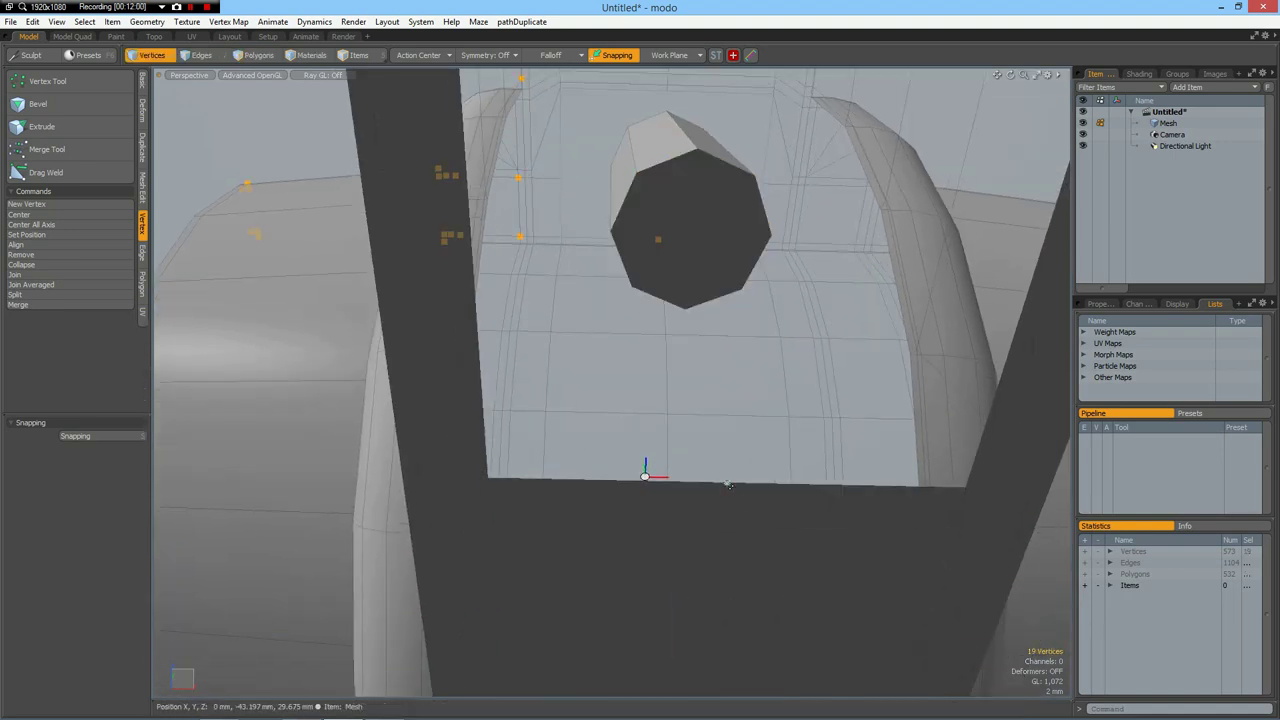
pyautogui.click(727, 483)
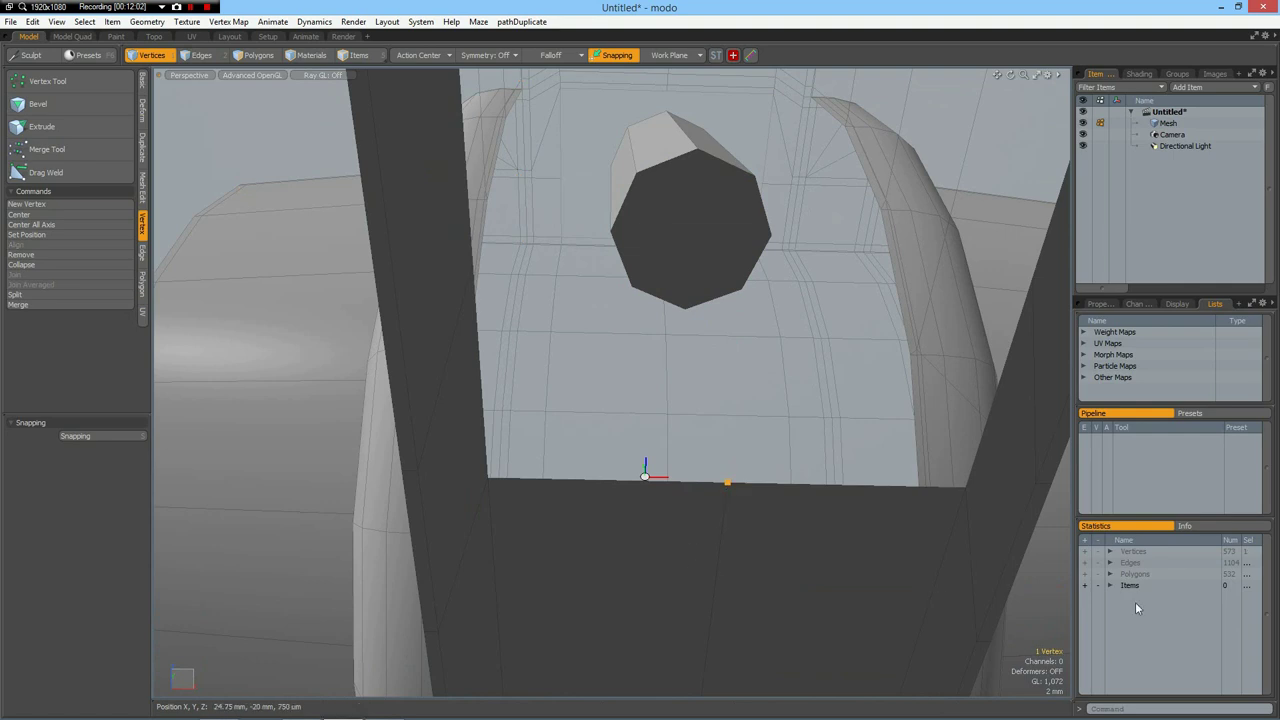
pyautogui.click(1208, 525)
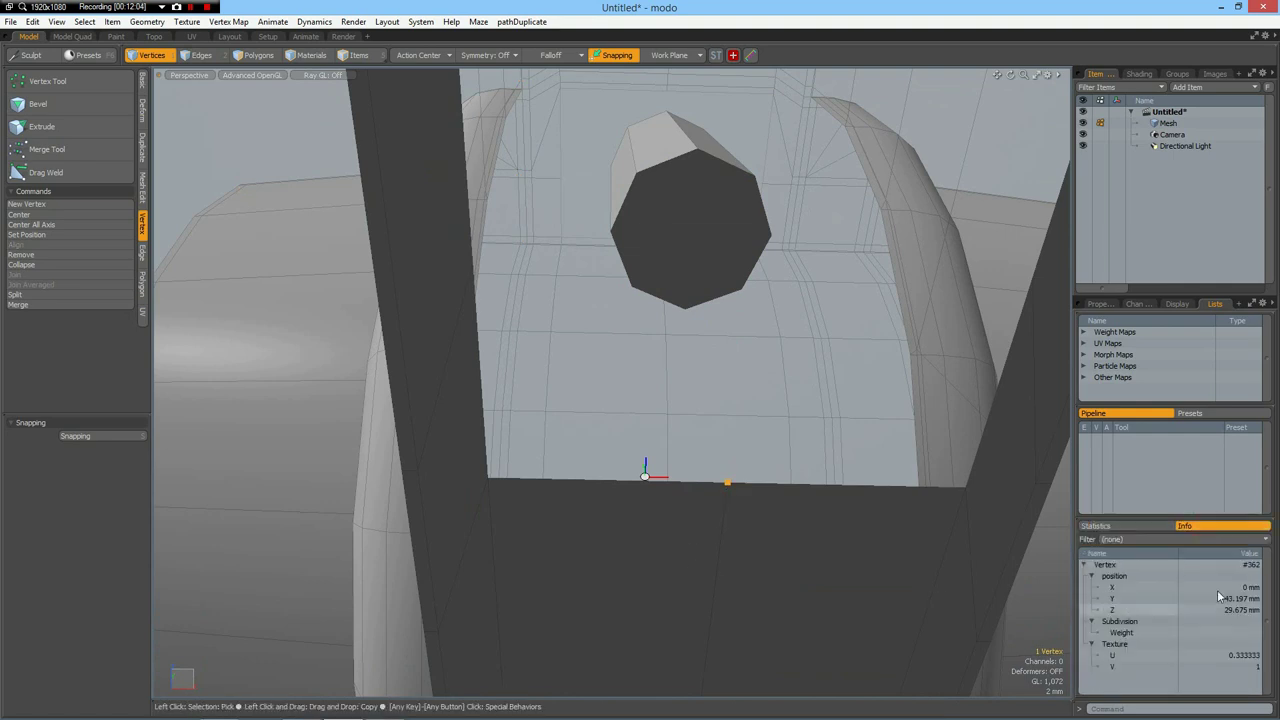
pyautogui.click(1232, 598)
pyautogui.hotkey('ctrl', 'c')
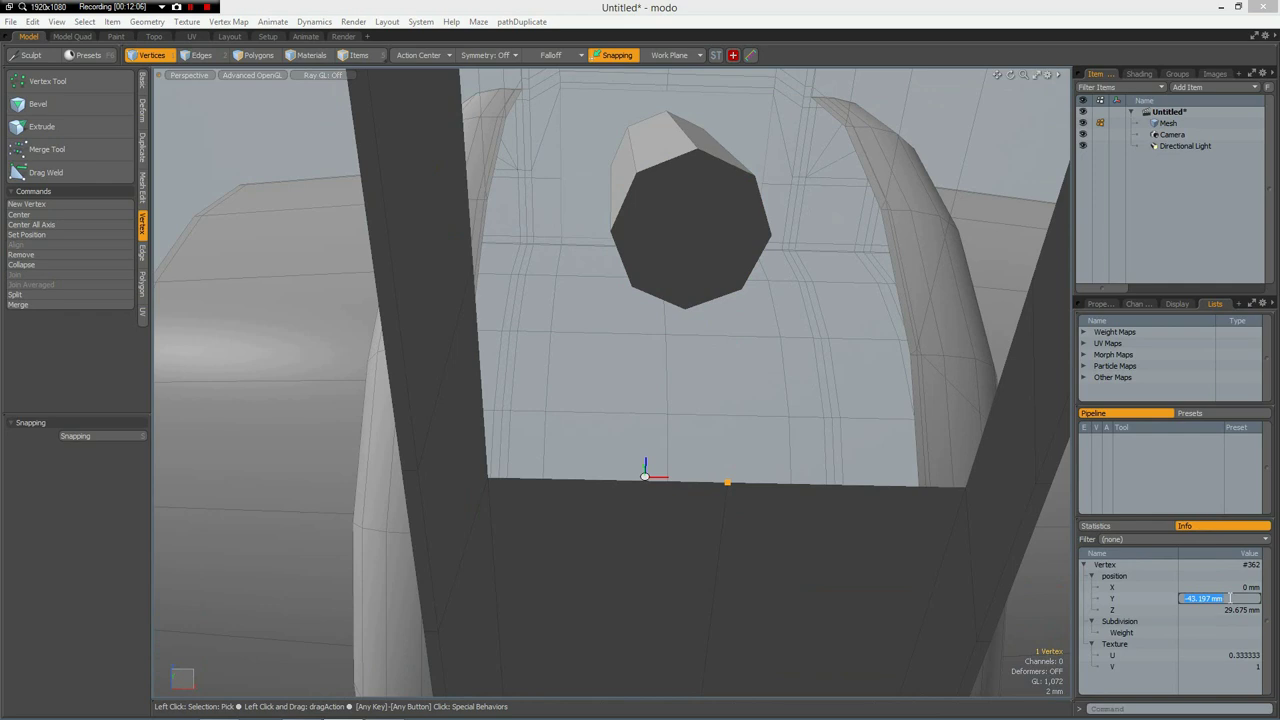
pyautogui.press('Return')
pyautogui.click(767, 404)
# - Select the cylinder's bottom cap and set its vertex position to -43.197 mm on the Y axis
pyautogui.press('3')
pyautogui.click(706, 256)
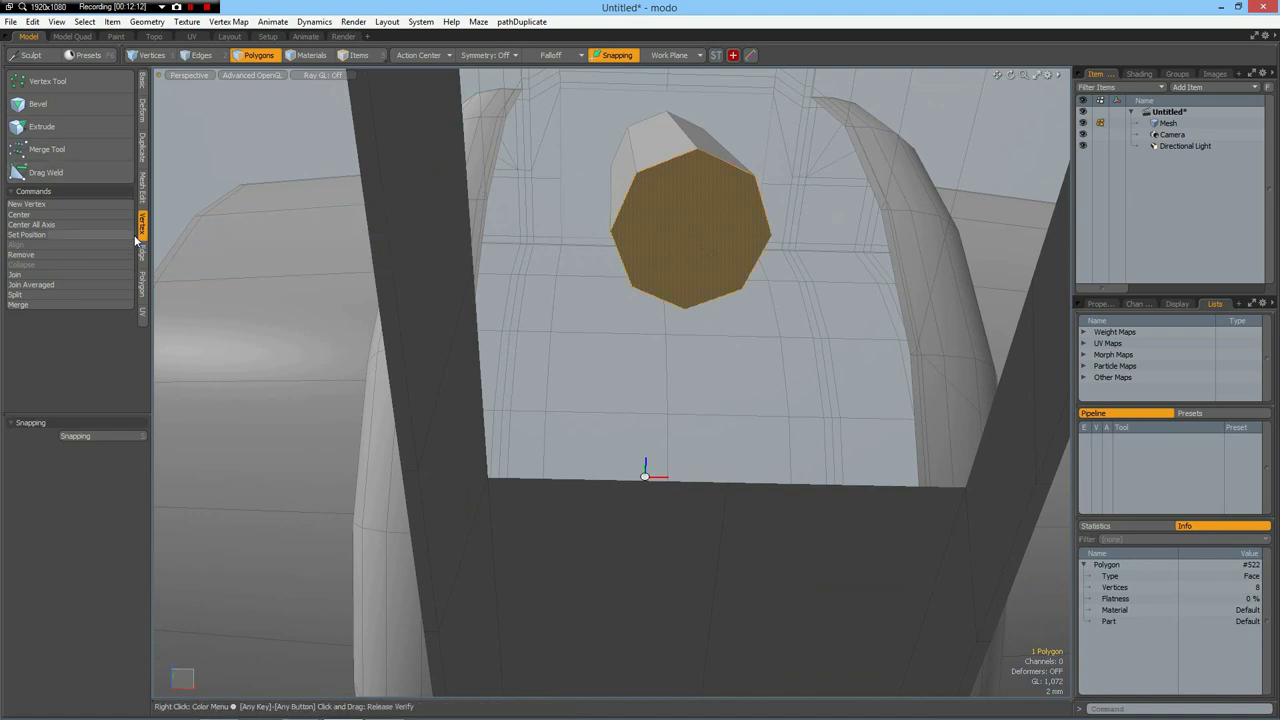
pyautogui.click(30, 234)
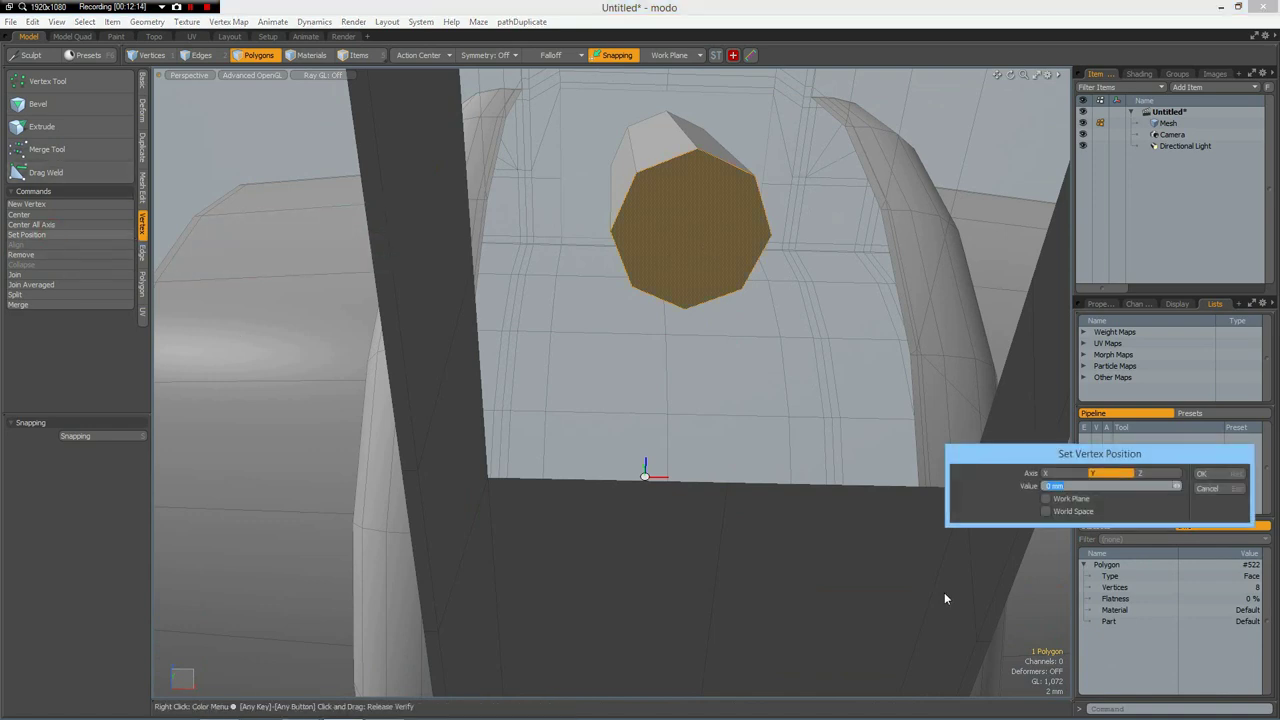
pyautogui.hotkey('ctrl', 'v')
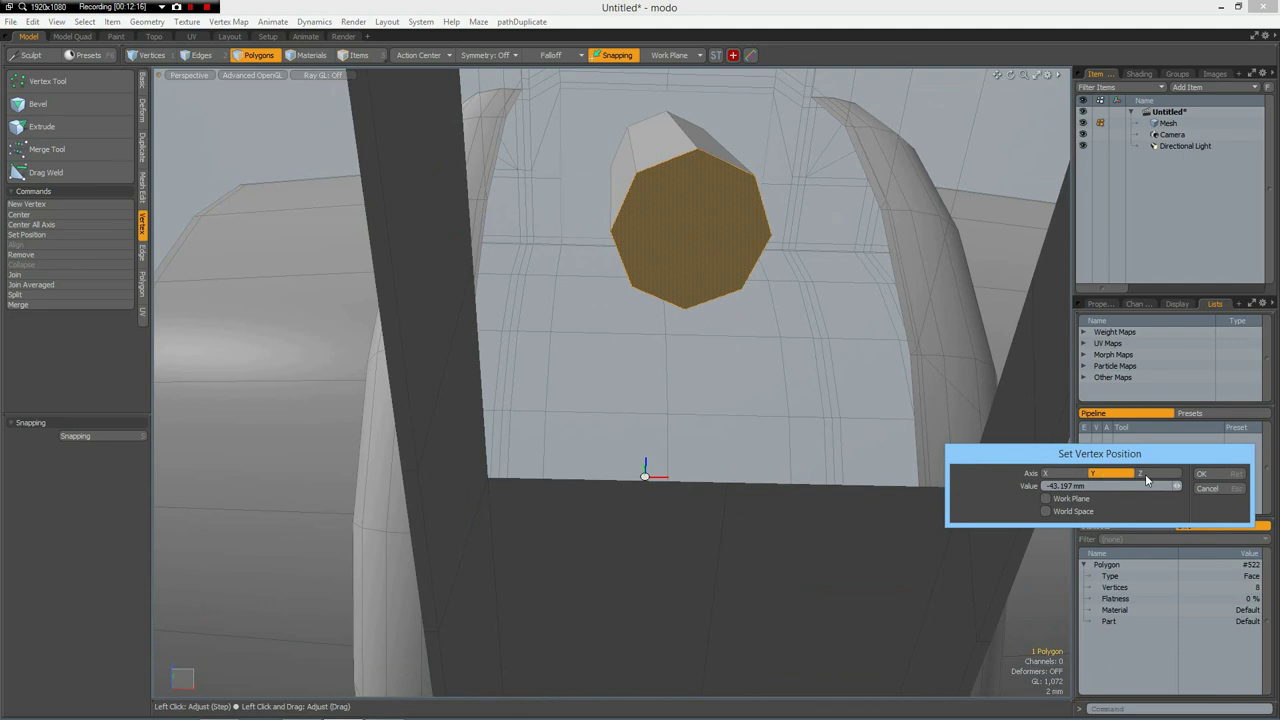
pyautogui.click(1214, 477)
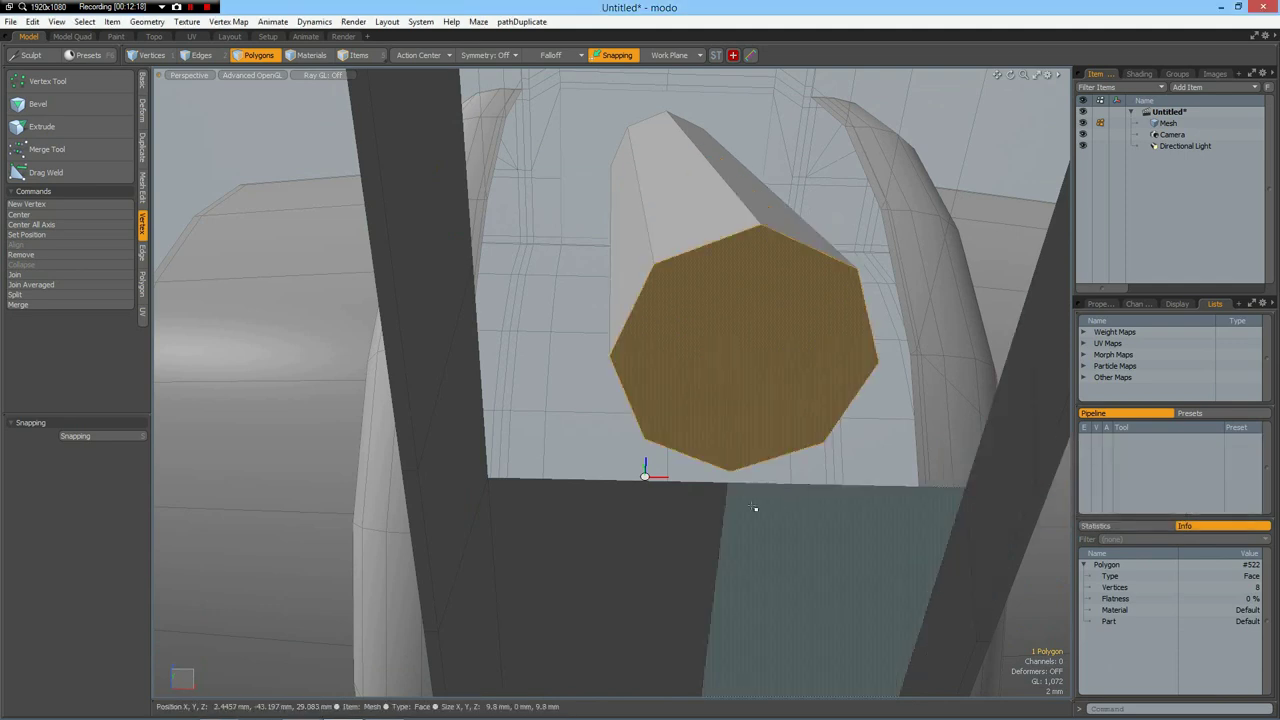
# - Add the top cap to the selected bottom cap and bevel both with a 550 um inset
pyautogui.moveTo(663, 389); pyautogui.dragTo(674, 420, button='middle')
pyautogui.keyDown('shift'); pyautogui.click(707, 385); pyautogui.keyUp('shift')
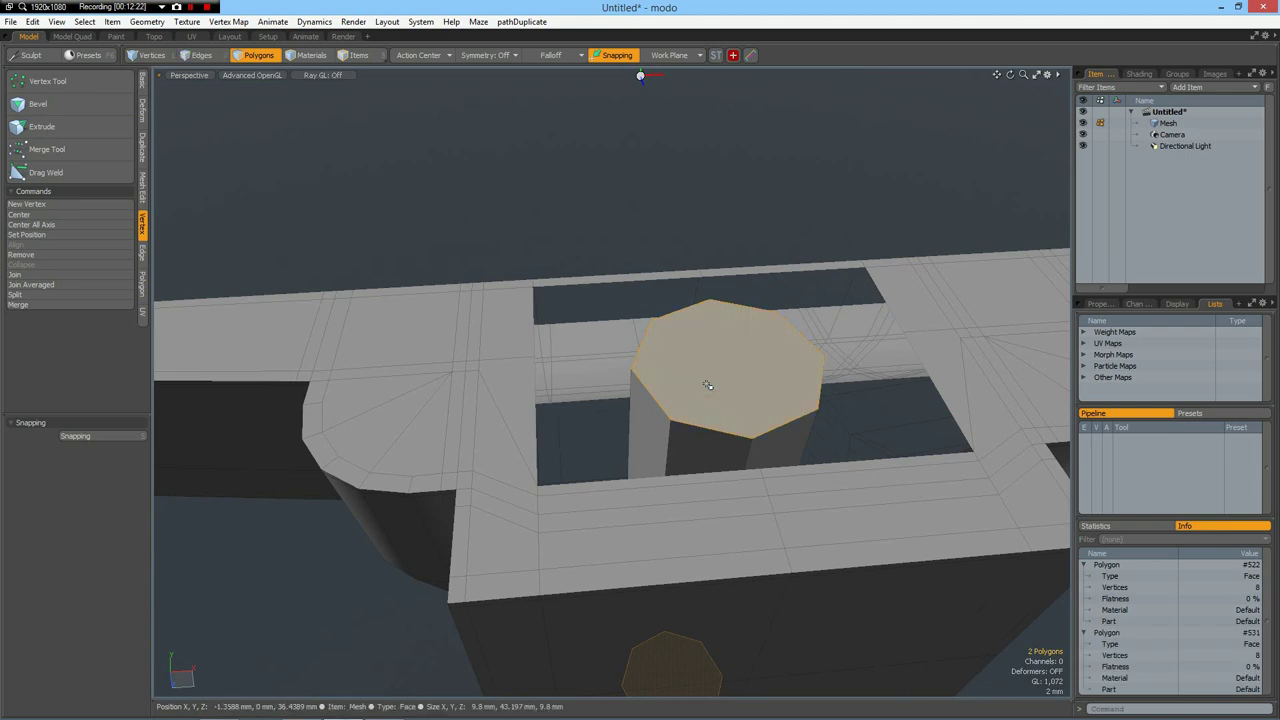
pyautogui.press('b')
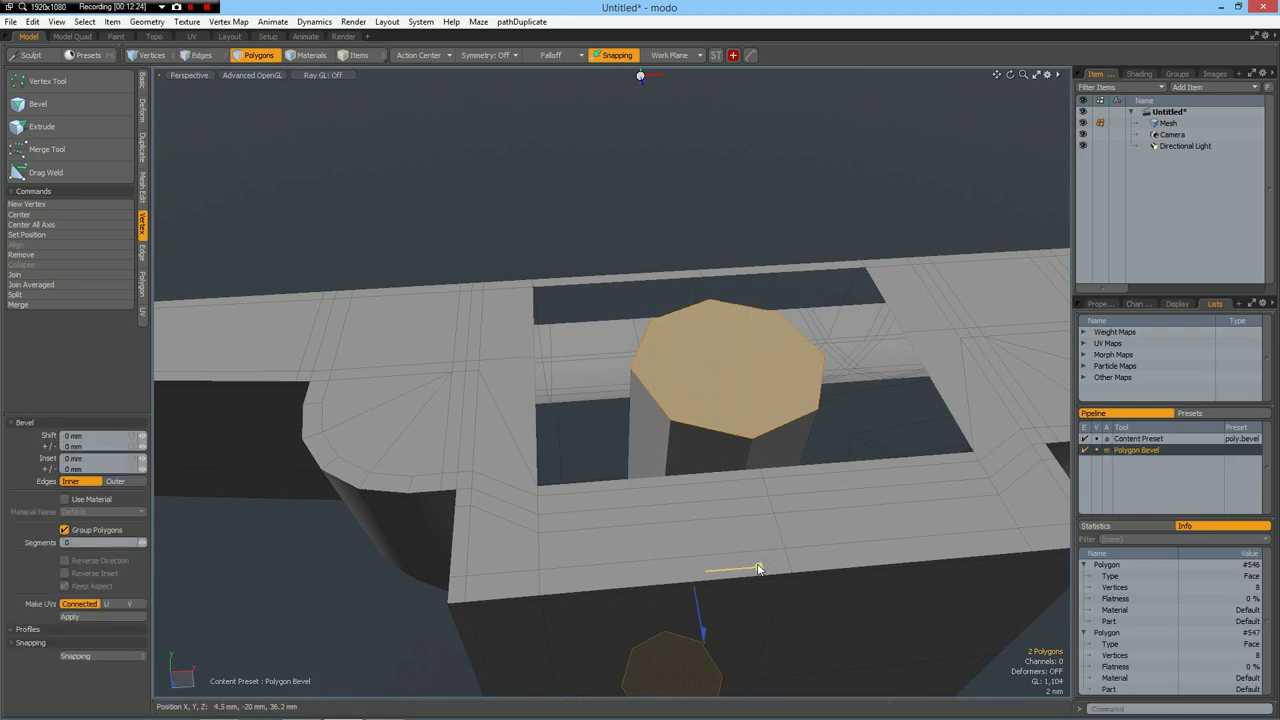
pyautogui.moveTo(757, 565); pyautogui.dragTo(759, 568)
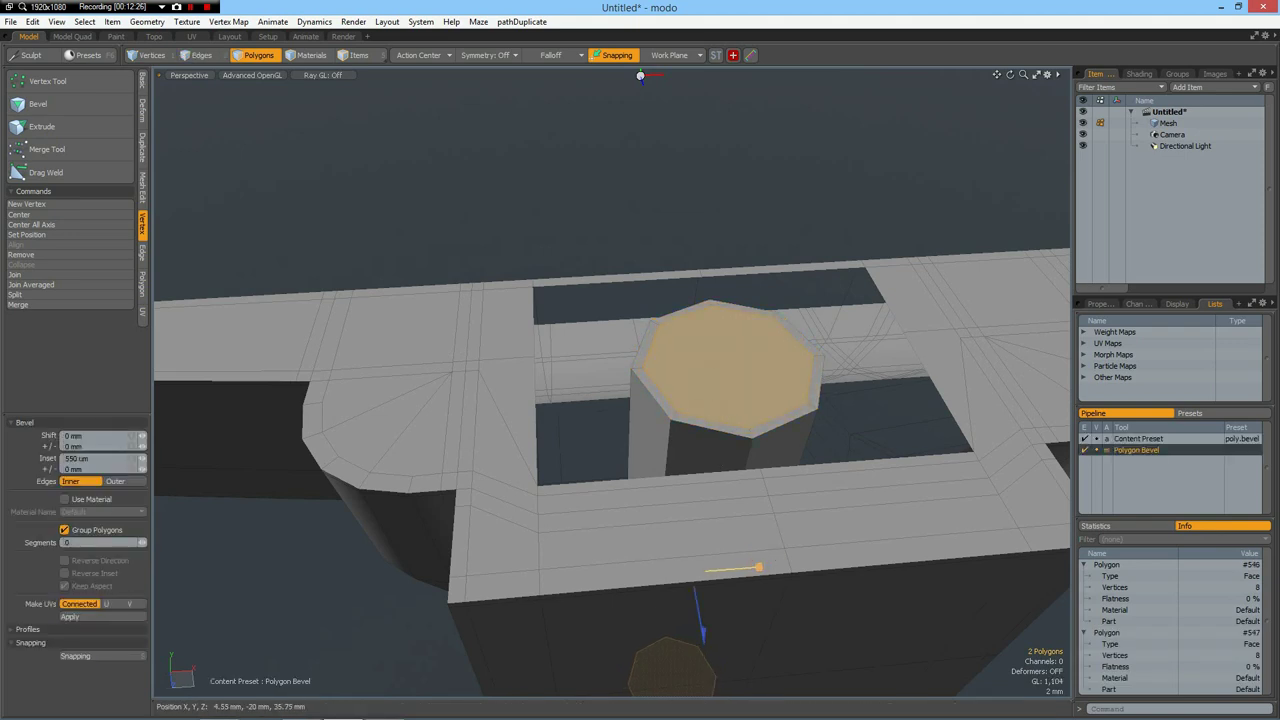
# - Bridge the two inset caps to hollow out the cylinder from end to end
pyautogui.hotkey('shift', 'b')
pyautogui.click(726, 568)
pyautogui.press('space')
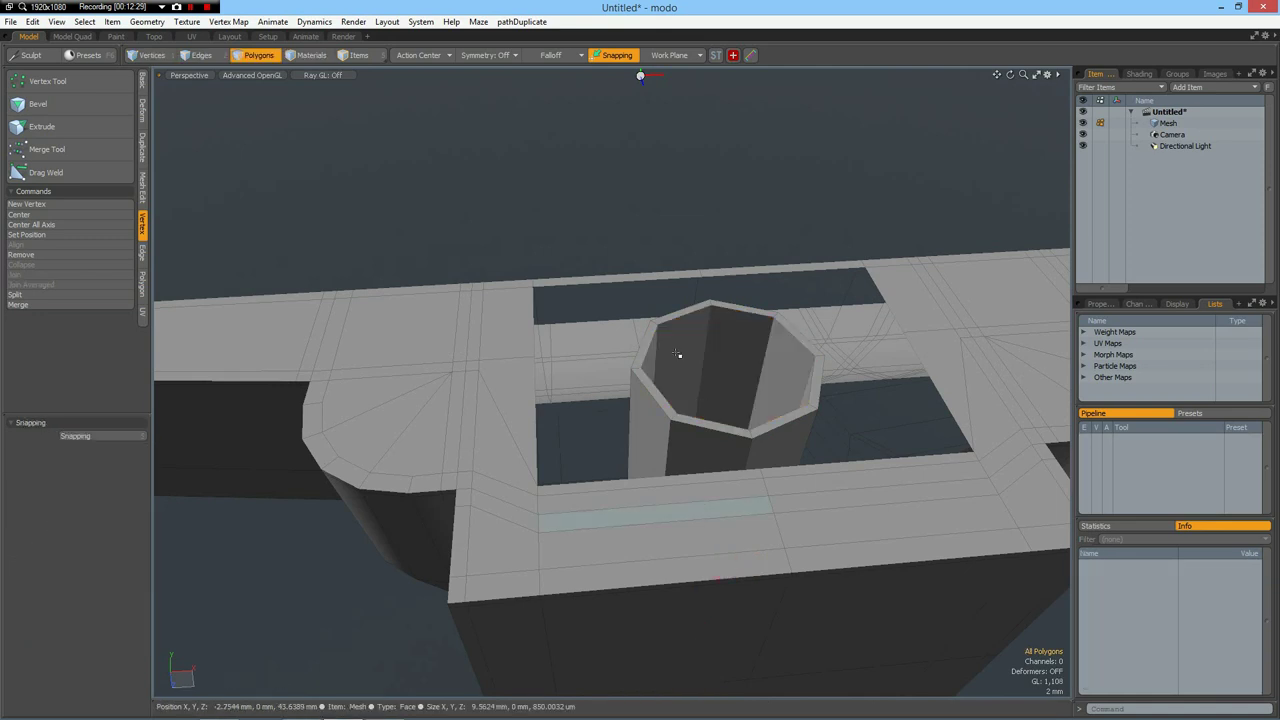
# - Select the eight outer wall polygons of the tube and delete them, keeping the inner wall and end rings
pyautogui.click(667, 446)
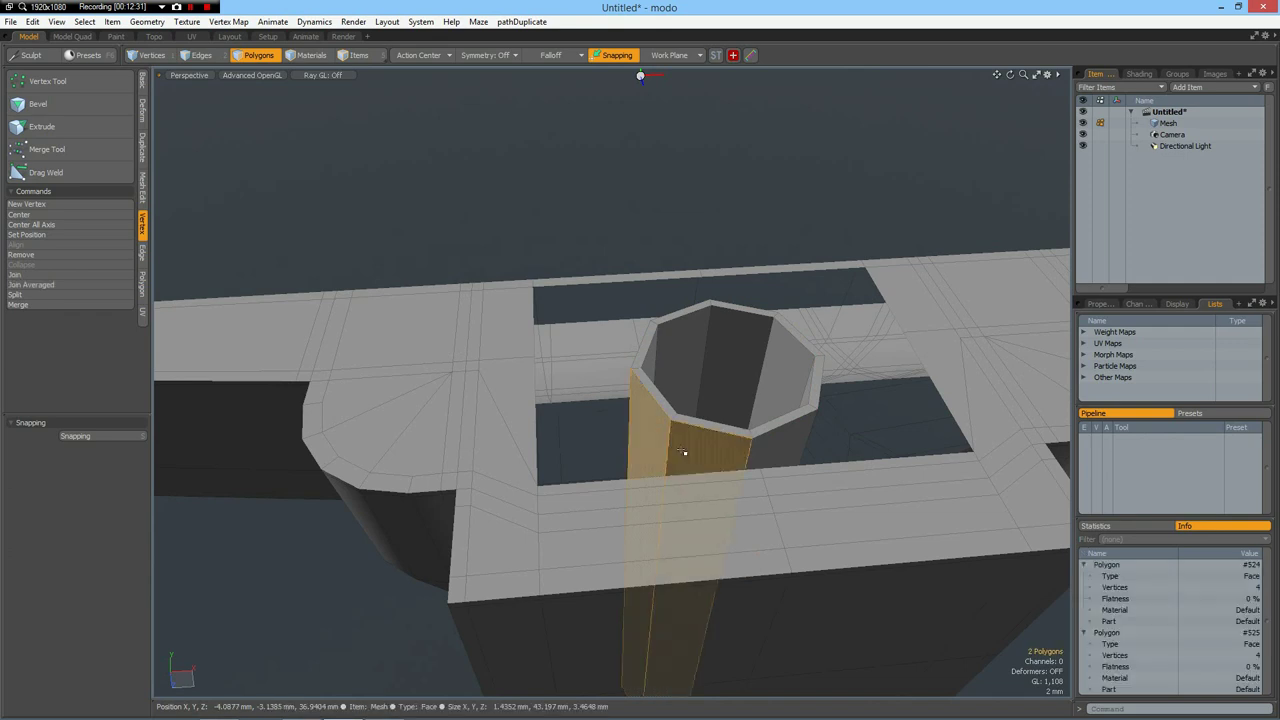
pyautogui.keyDown('shift'); pyautogui.click(683, 453); pyautogui.keyUp('shift')
pyautogui.press('l')
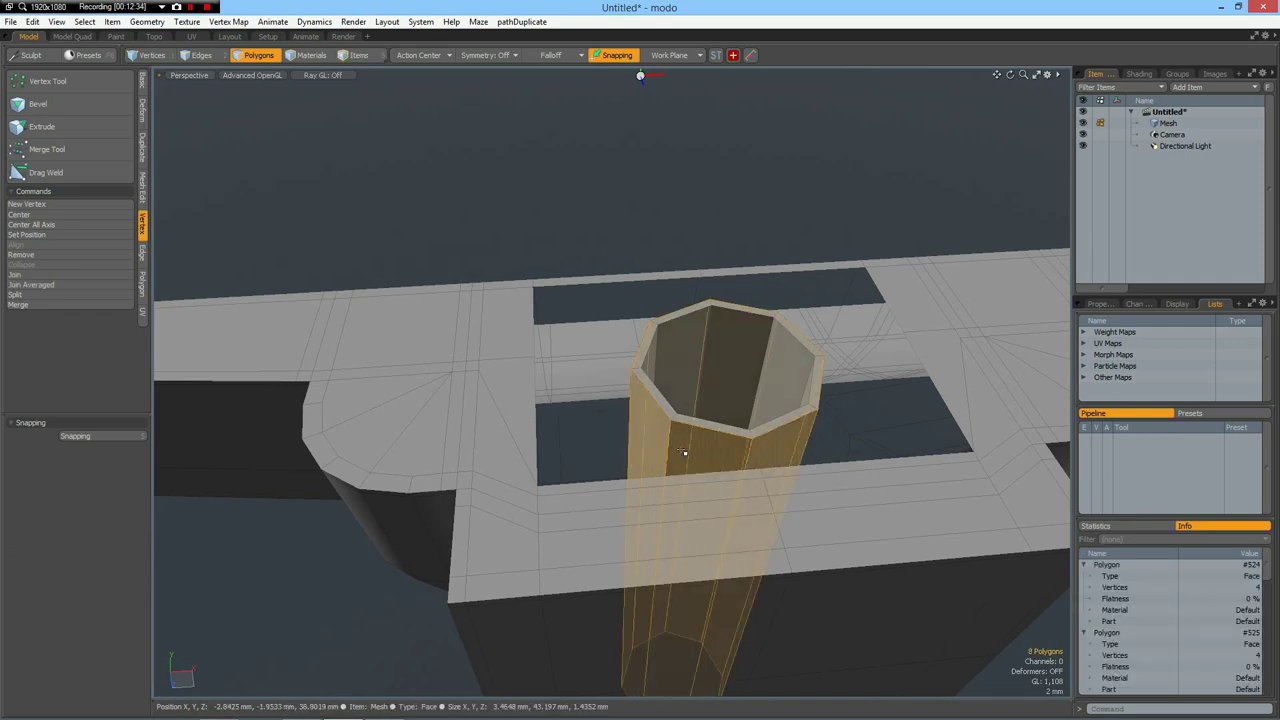
pyautogui.press('Delete')
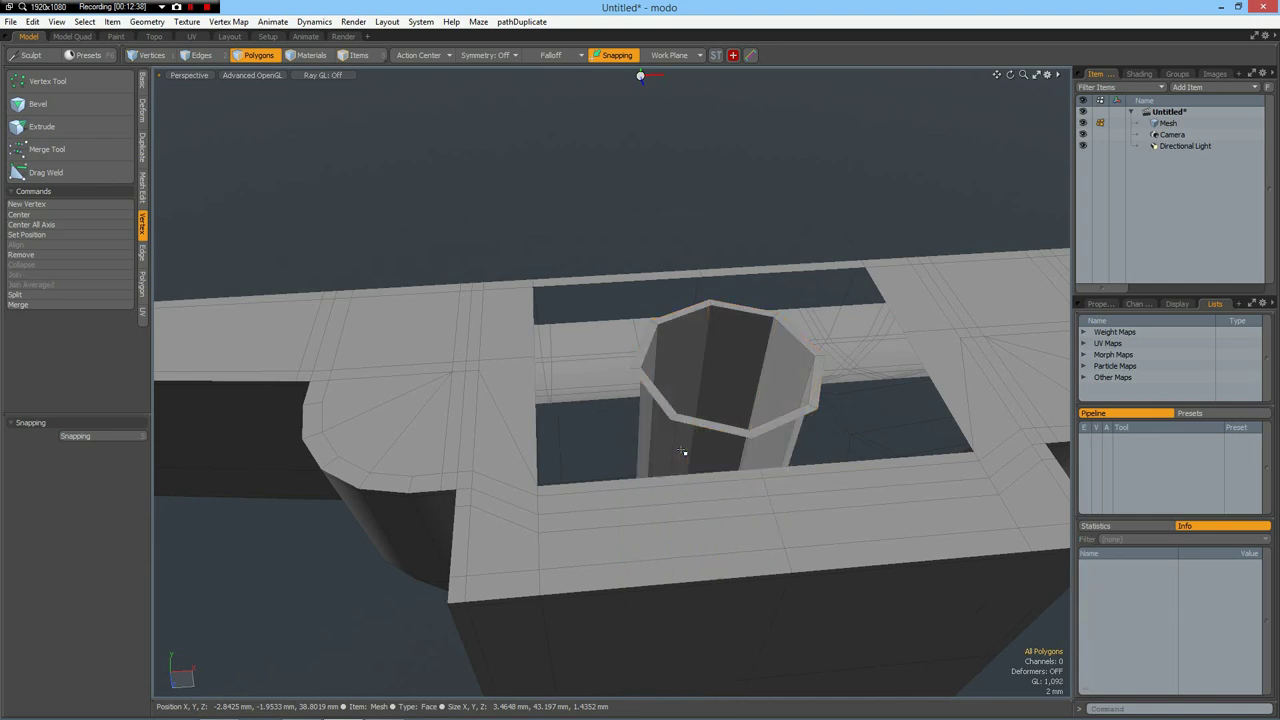
# - Bridge the outer edge loop of the tube's top ring to the border of the rectangular opening in the block's top face
pyautogui.press('2')
pyautogui.click(706, 428)
pyautogui.press('l')
pyautogui.keyDown('shift'); pyautogui.doubleClick(673, 478); pyautogui.keyUp('shift')
pyautogui.hotkey('shift', 'b')
pyautogui.click(668, 476)
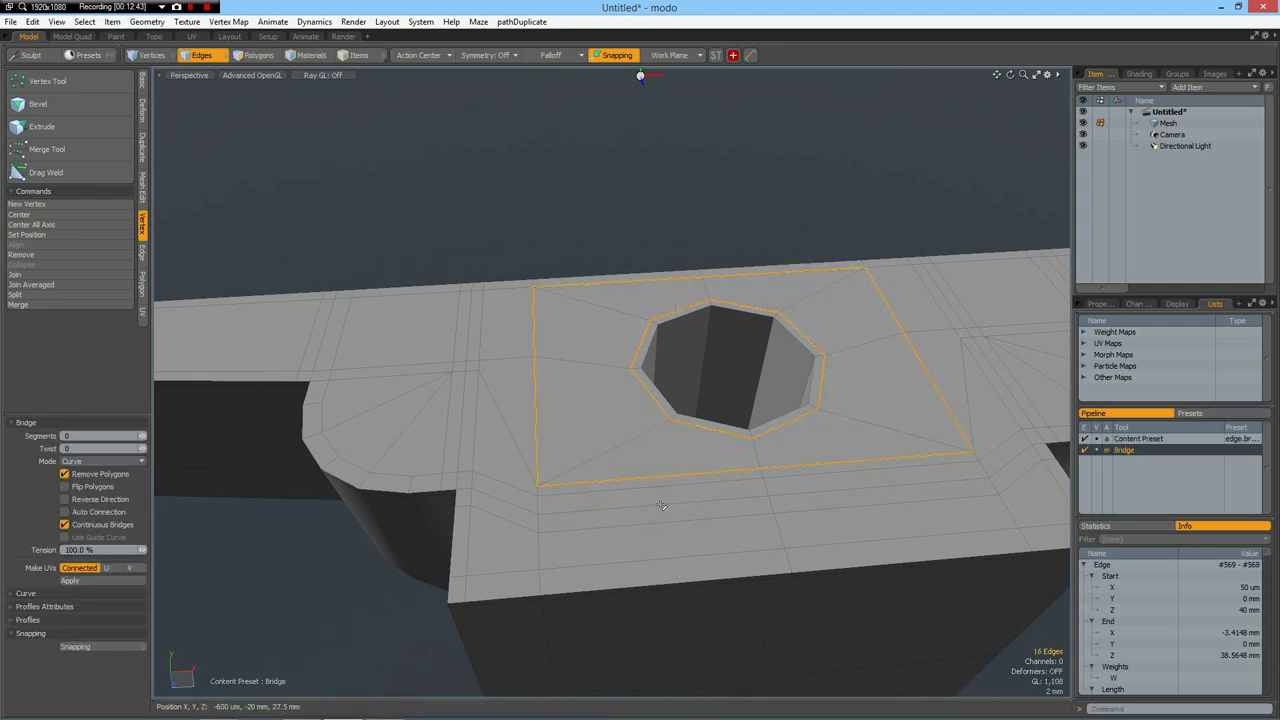
pyautogui.press('space')
# - Bridge the outer edge loop of the tube's bottom ring to the border of the rectangular opening in the block's bottom face
pyautogui.keyDown('alt'); pyautogui.moveTo(661, 505); pyautogui.dragTo(624, 433); pyautogui.keyUp('alt')
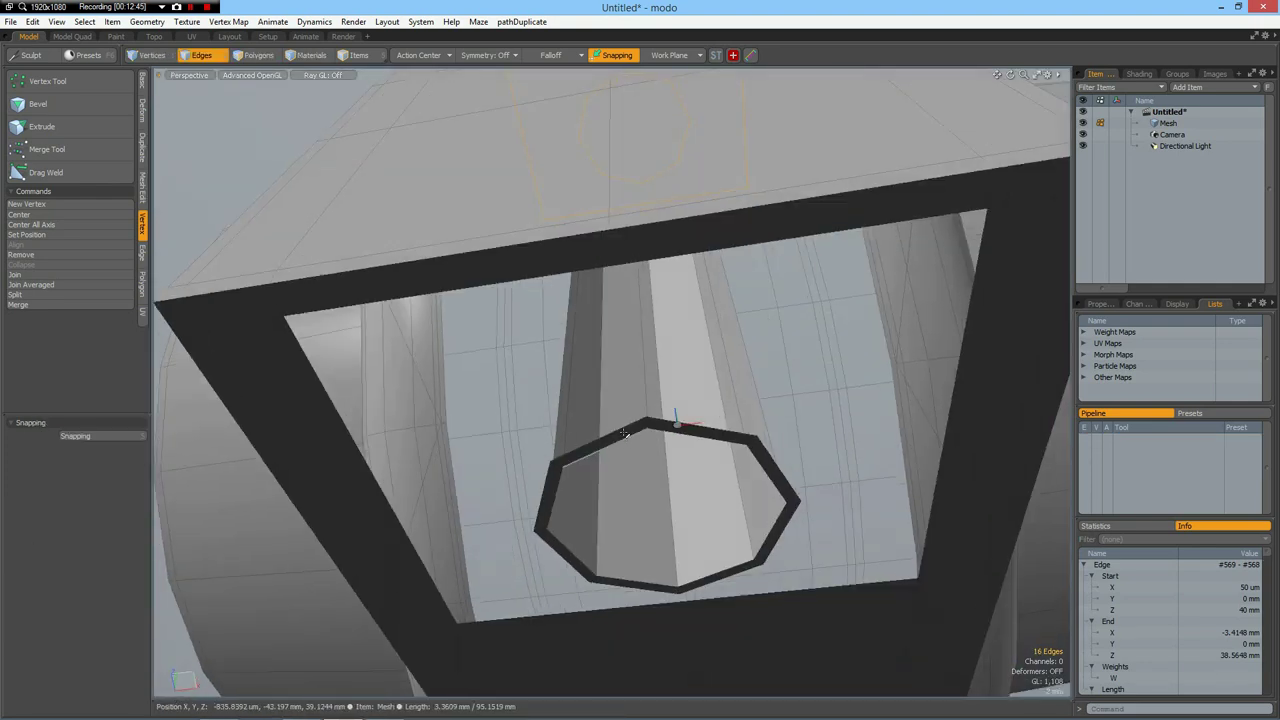
pyautogui.doubleClick(621, 432)
pyautogui.keyDown('shift'); pyautogui.doubleClick(480, 288); pyautogui.keyUp('shift')
pyautogui.hotkey('shift', 'b')
pyautogui.click(480, 287)
pyautogui.press('space')
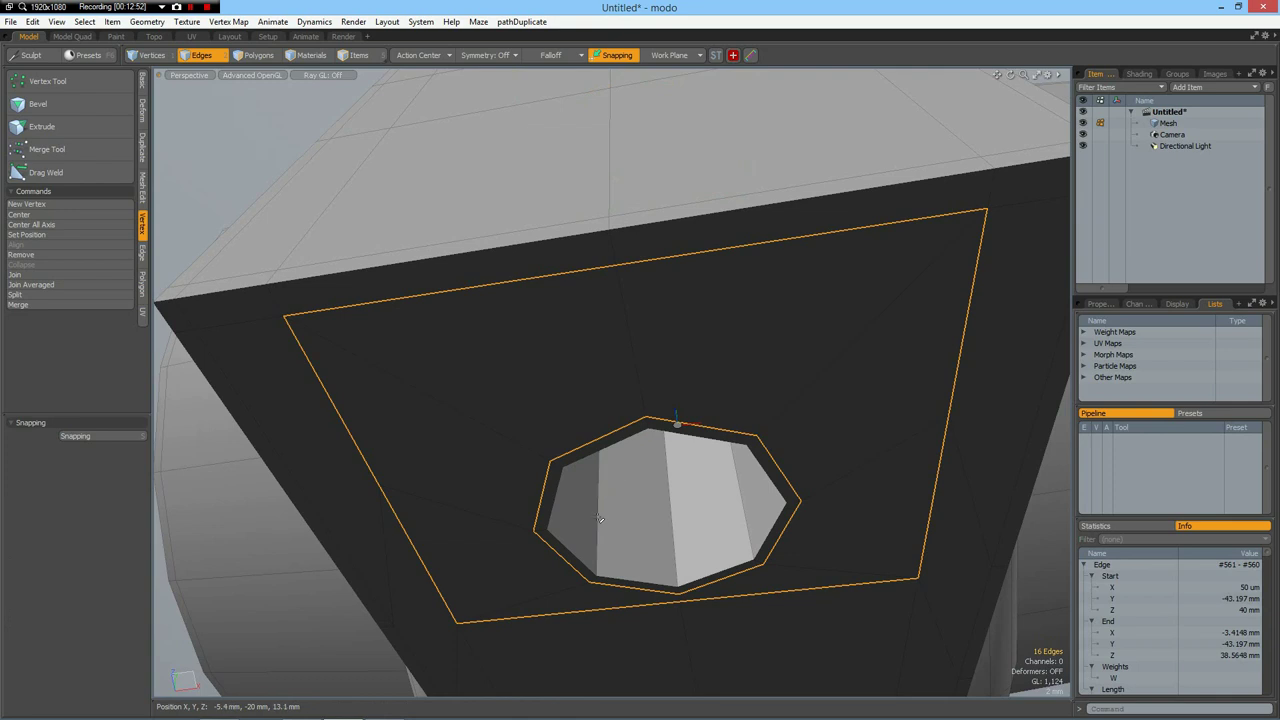
# - Loop-slice the hole's inner wall with two symmetrical edge loops close to its upper and lower ends
pyautogui.click(598, 515)
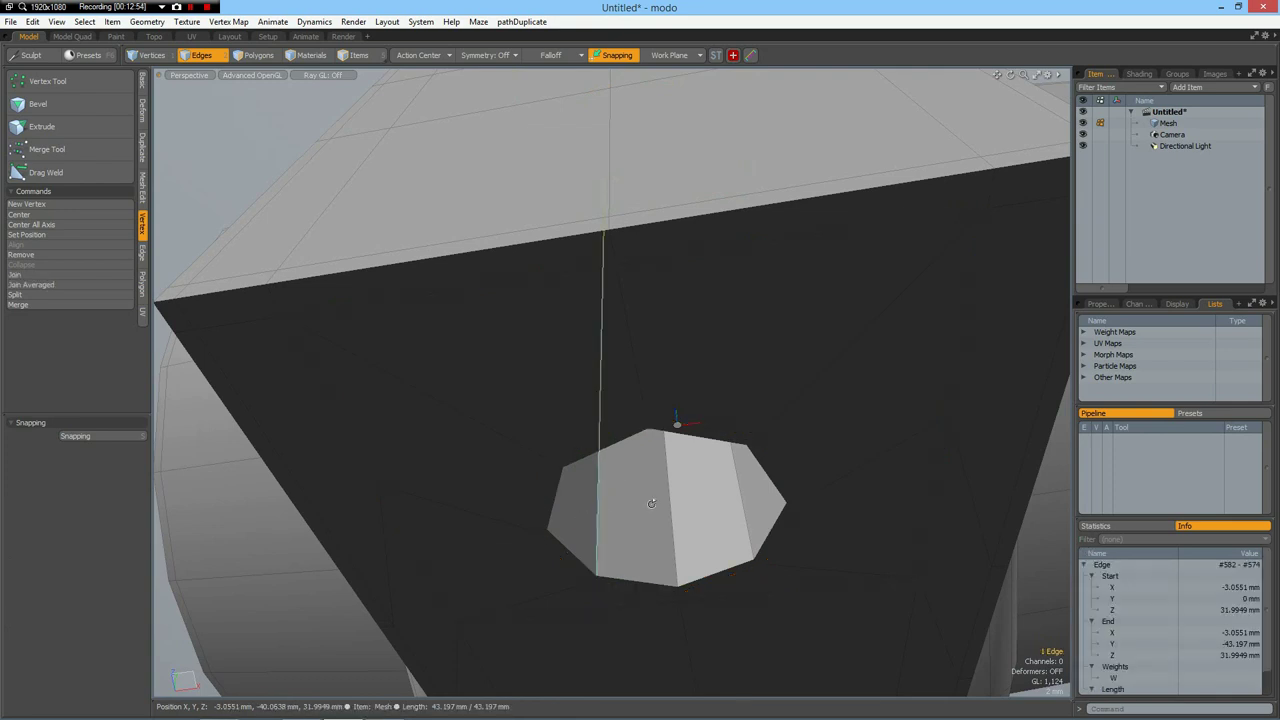
pyautogui.hotkey('alt', 'c')
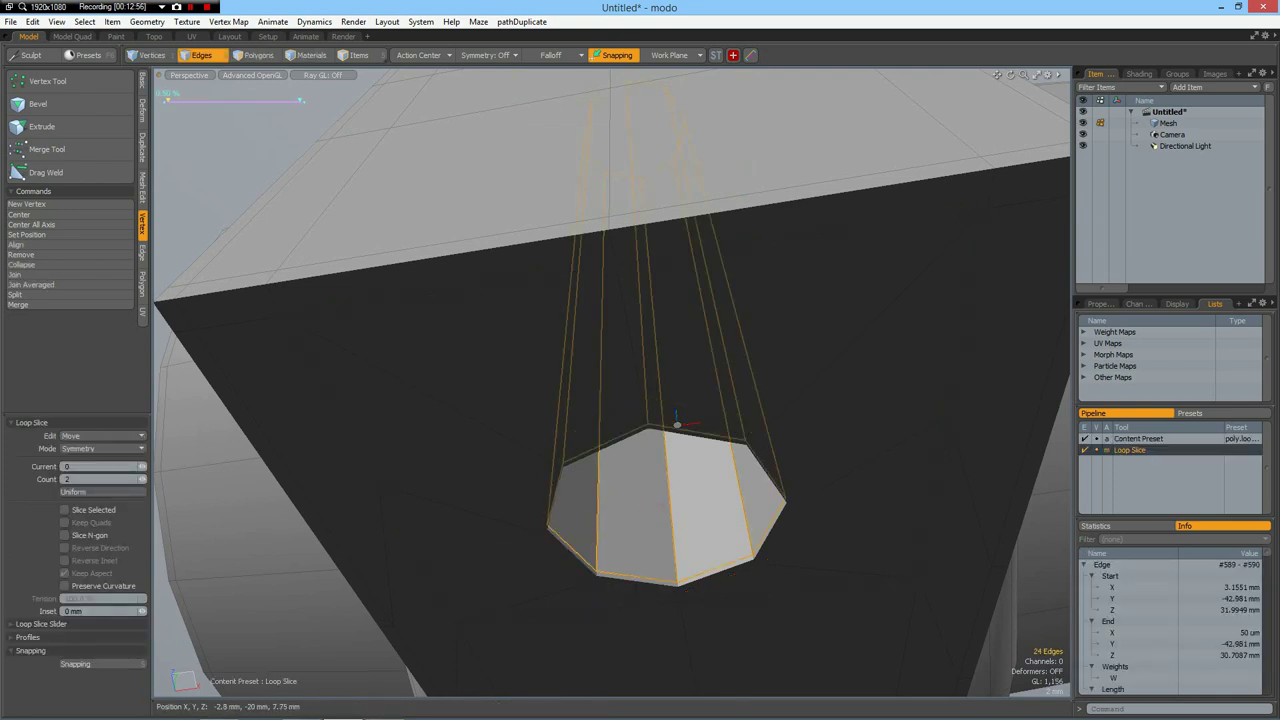
pyautogui.press('space')
# - Preview the bracket as a subdivision surface to examine the new hole, and switch back to the polygon mesh
pyautogui.keyDown('alt'); pyautogui.moveTo(695, 291); pyautogui.dragTo(708, 372); pyautogui.keyUp('alt')
pyautogui.scroll(-4, 722, 321)
pyautogui.click(778, 180)
pyautogui.press('Tab')
pyautogui.keyDown('alt'); pyautogui.moveTo(759, 313); pyautogui.dragTo(695, 533); pyautogui.keyUp('alt')
pyautogui.press('Tab')
pyautogui.scroll(3, 608, 498)
# - With X symmetry on, move the two side vertices flanking the hole on the top face about 1 mm inward and 0.3 mm in Z
pyautogui.press('KP_1')
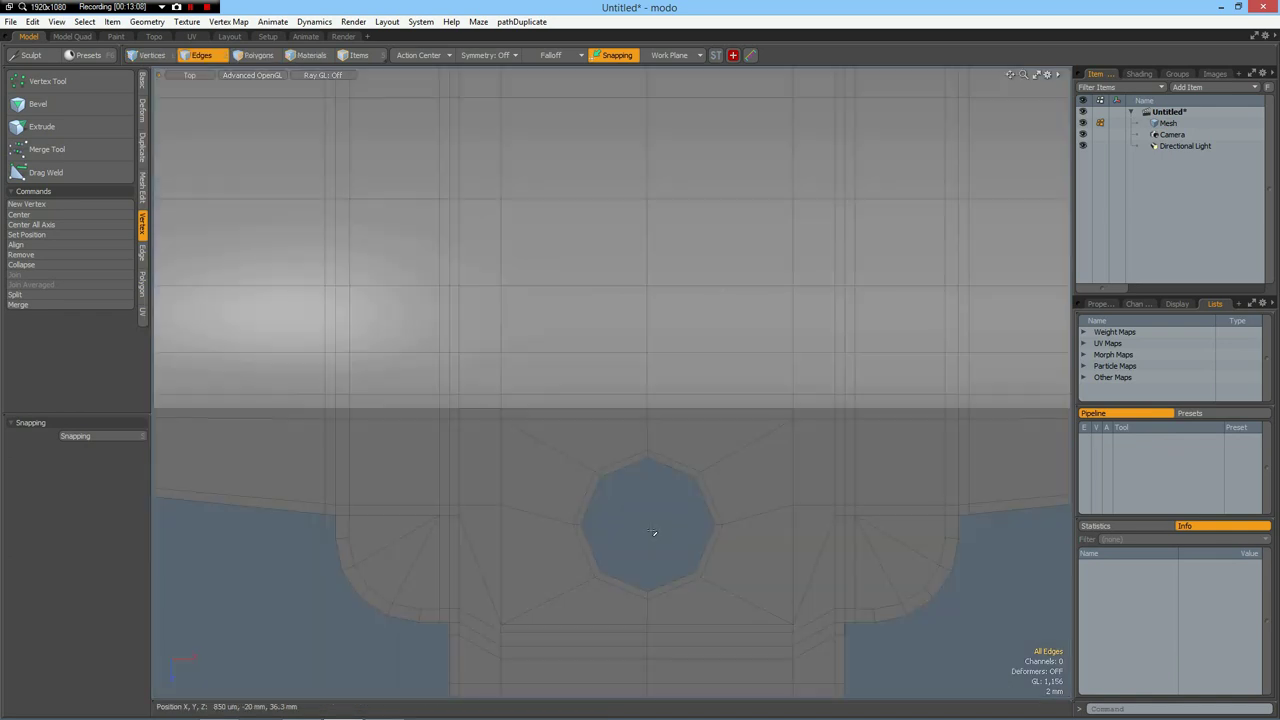
pyautogui.keyDown('alt'); pyautogui.keyDown('shift'); pyautogui.moveTo(653, 533); pyautogui.dragTo(491, 380); pyautogui.keyUp('shift'); pyautogui.keyUp('alt')
pyautogui.press('1')
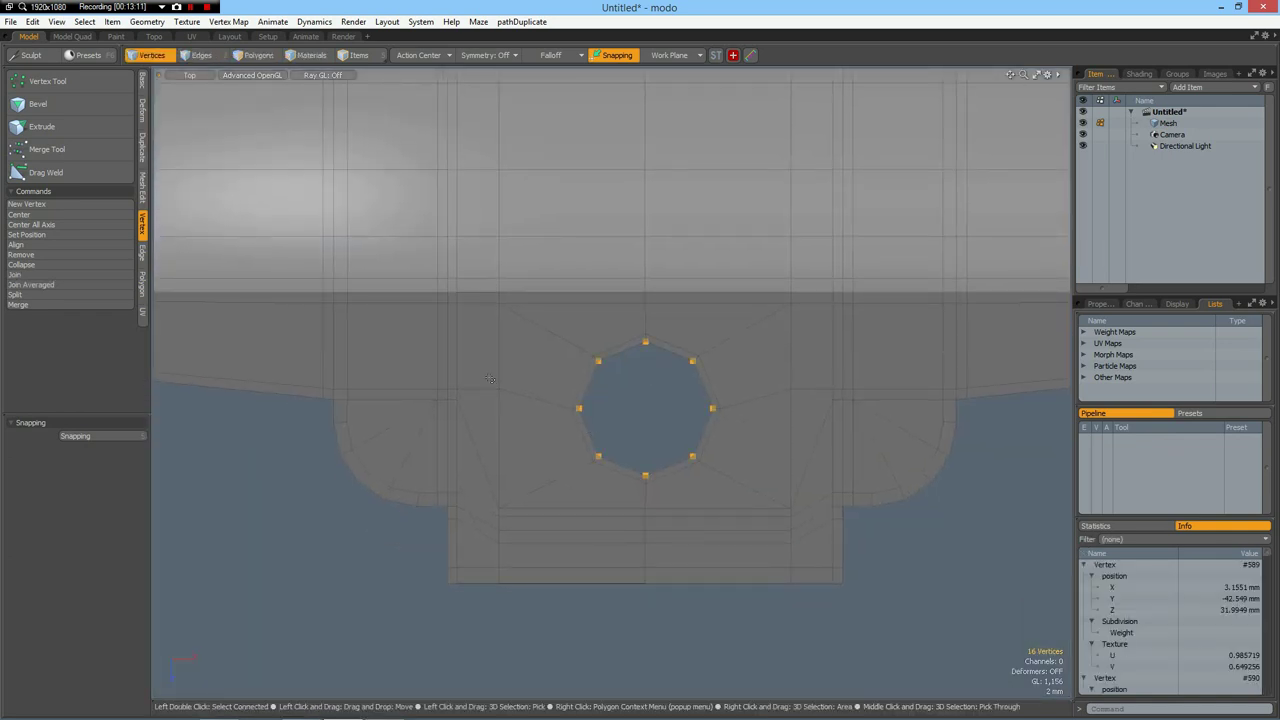
pyautogui.click(510, 406)
pyautogui.click(498, 388)
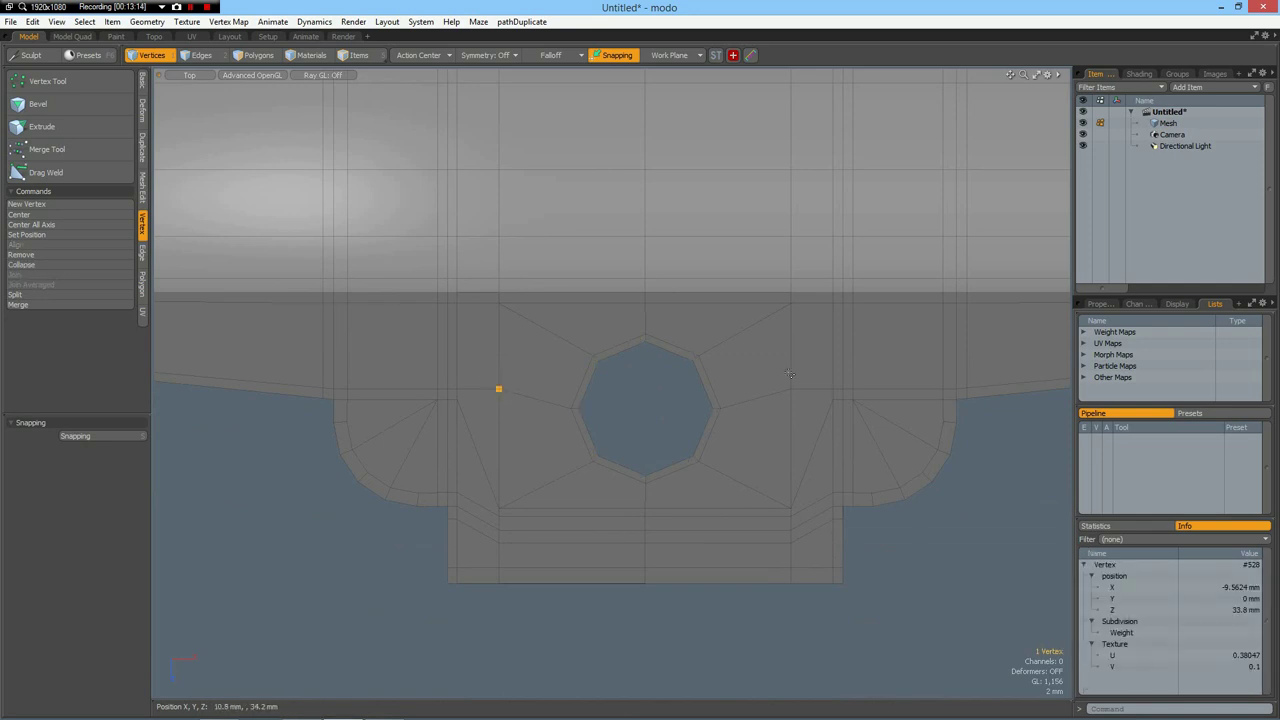
pyautogui.keyDown('shift'); pyautogui.click(790, 389); pyautogui.keyUp('shift')
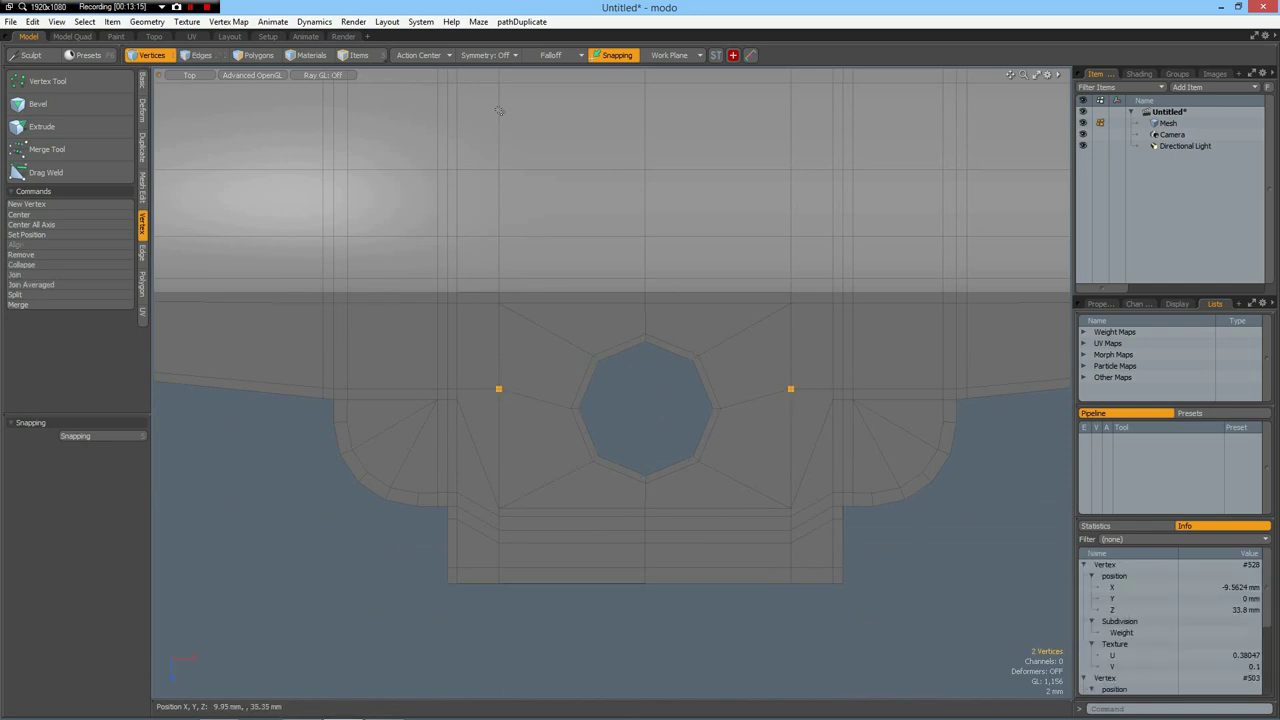
pyautogui.click(493, 58)
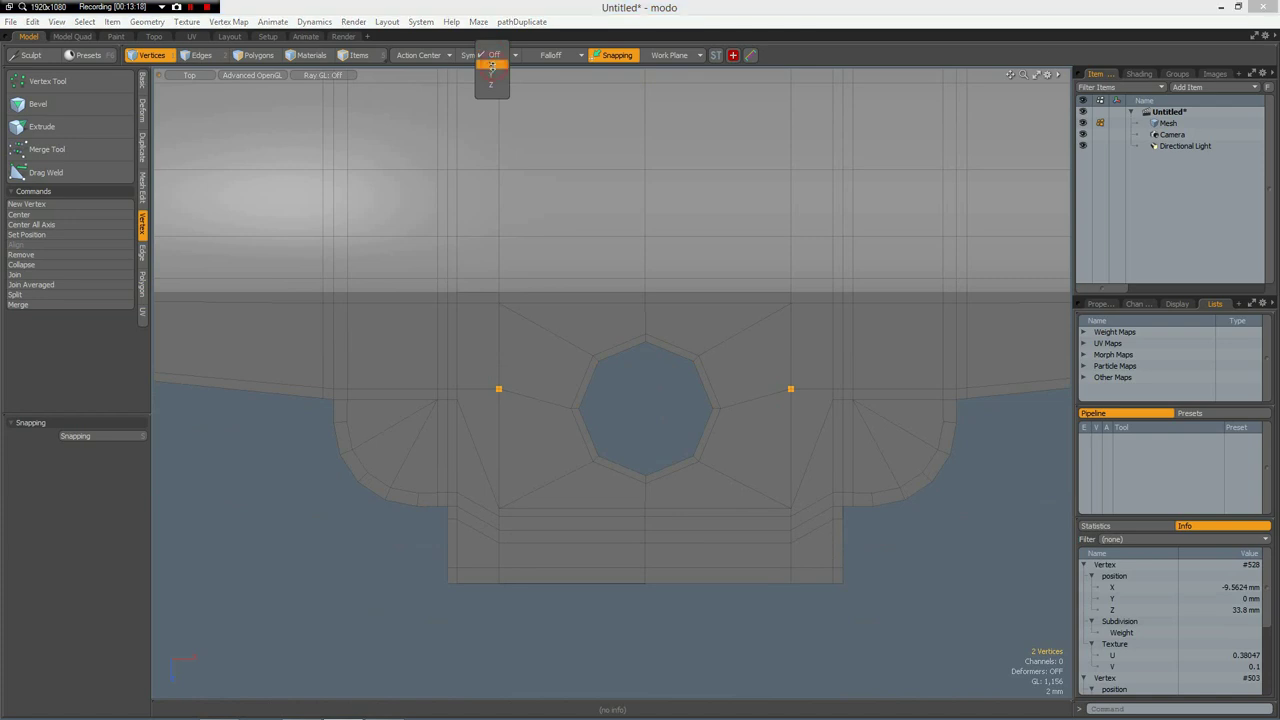
pyautogui.click(492, 68)
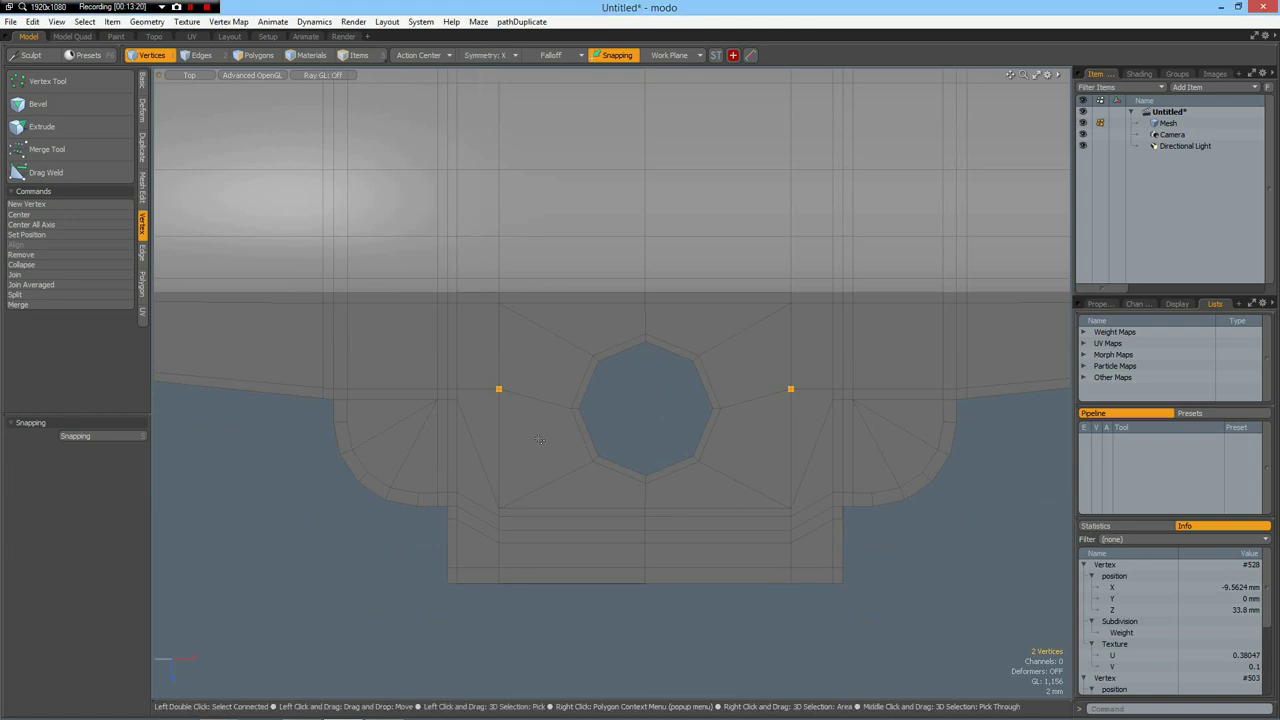
pyautogui.press('w')
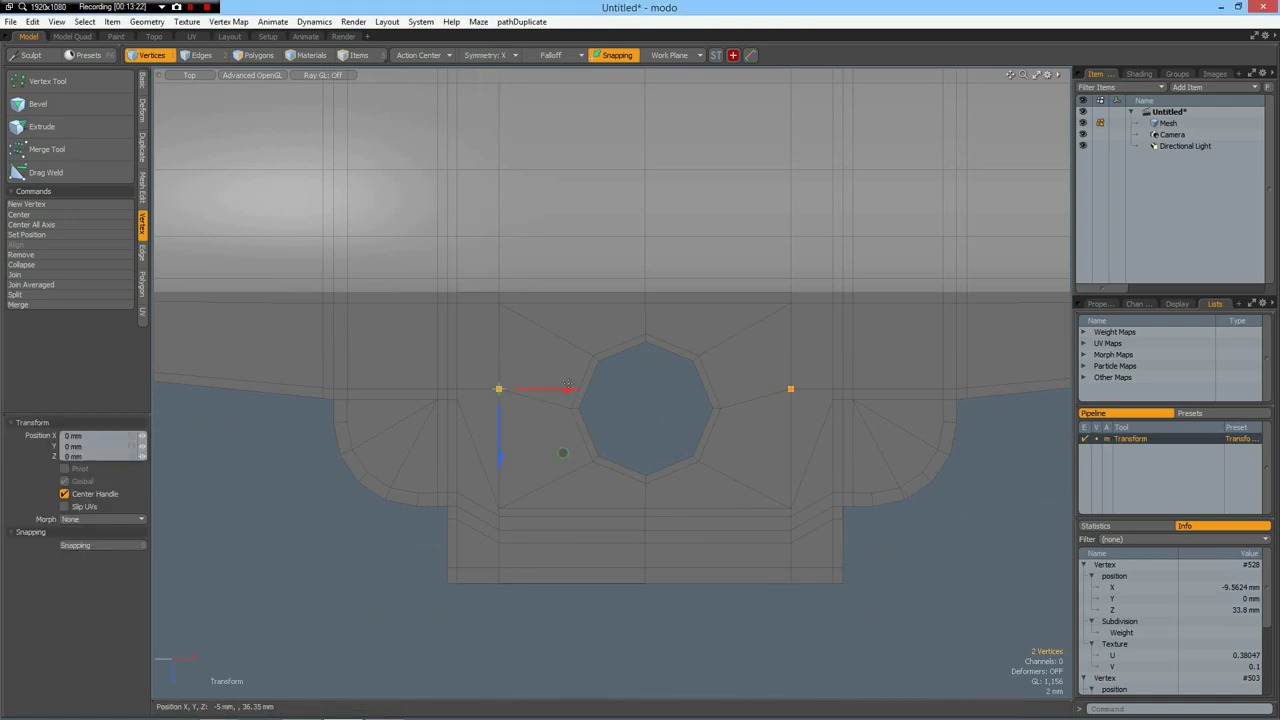
pyautogui.moveTo(563, 453); pyautogui.dragTo(578, 457)
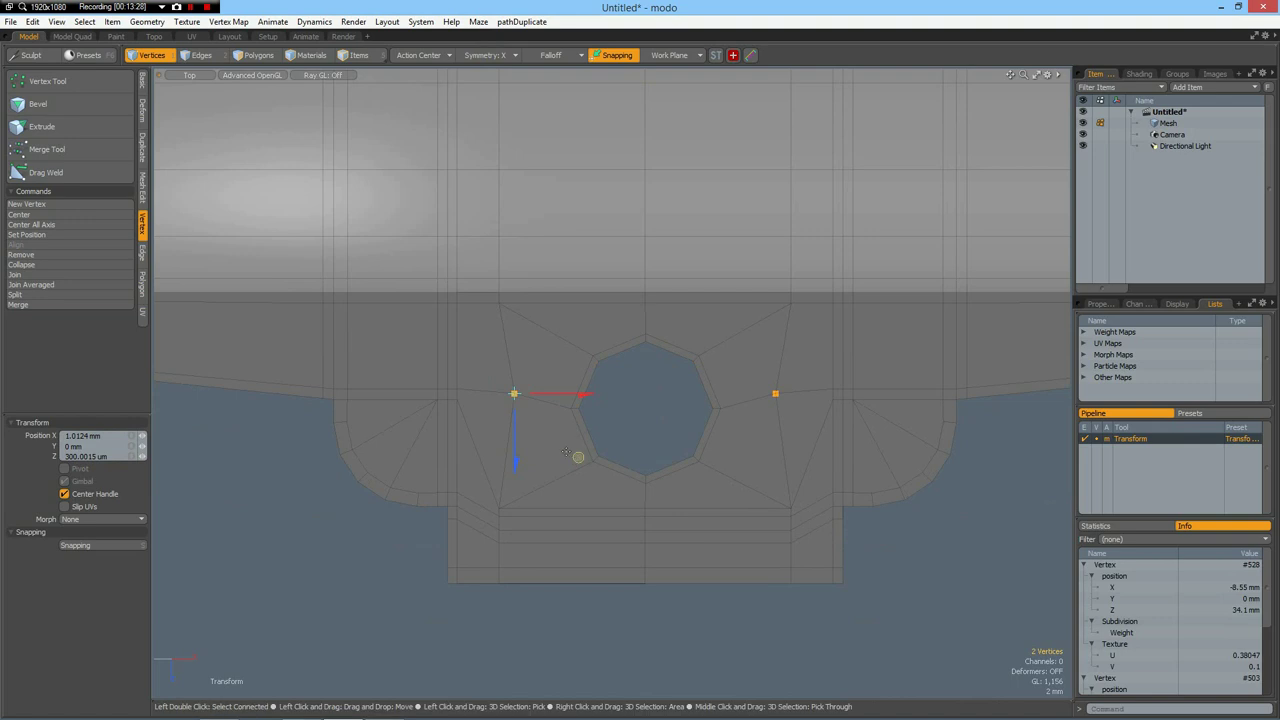
# - Bevel the two flanking vertices into diamond-shaped faces with a round level of 0
pyautogui.press('b')
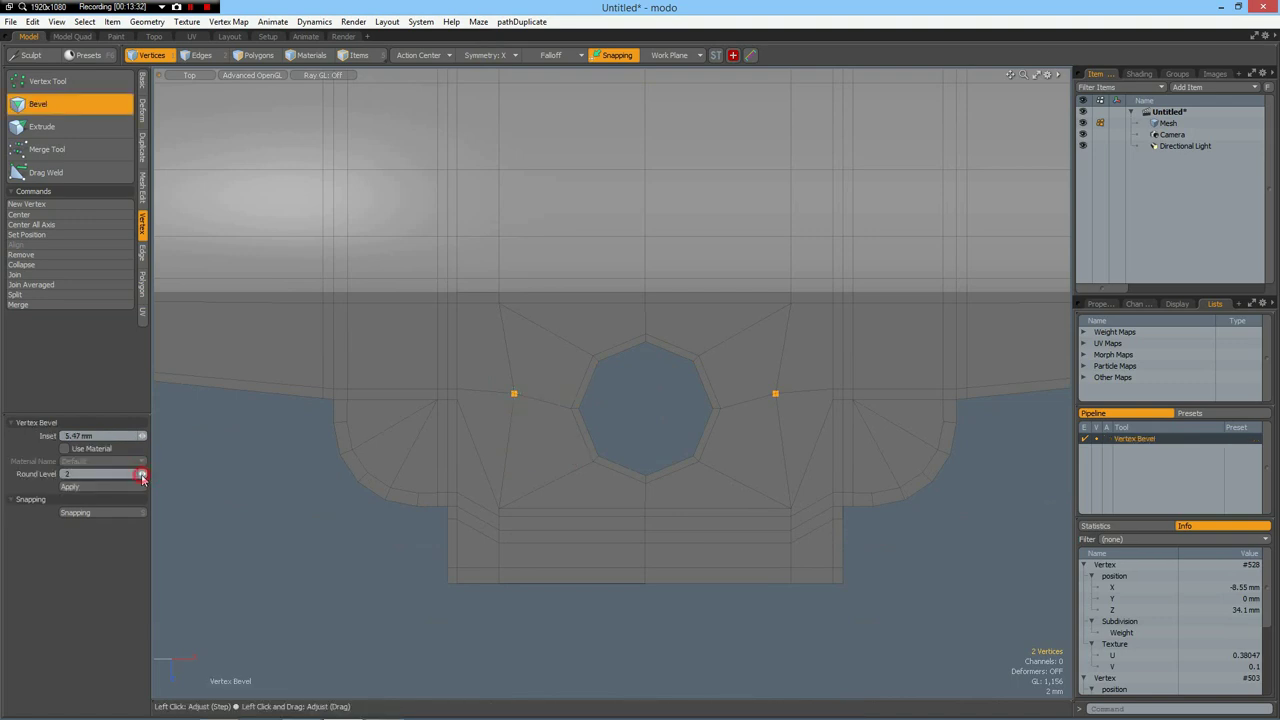
pyautogui.moveTo(504, 480)
pyautogui.mouseDown()
pyautogui.moveTo(552, 480)
pyautogui.moveTo(525, 477)
pyautogui.mouseUp()
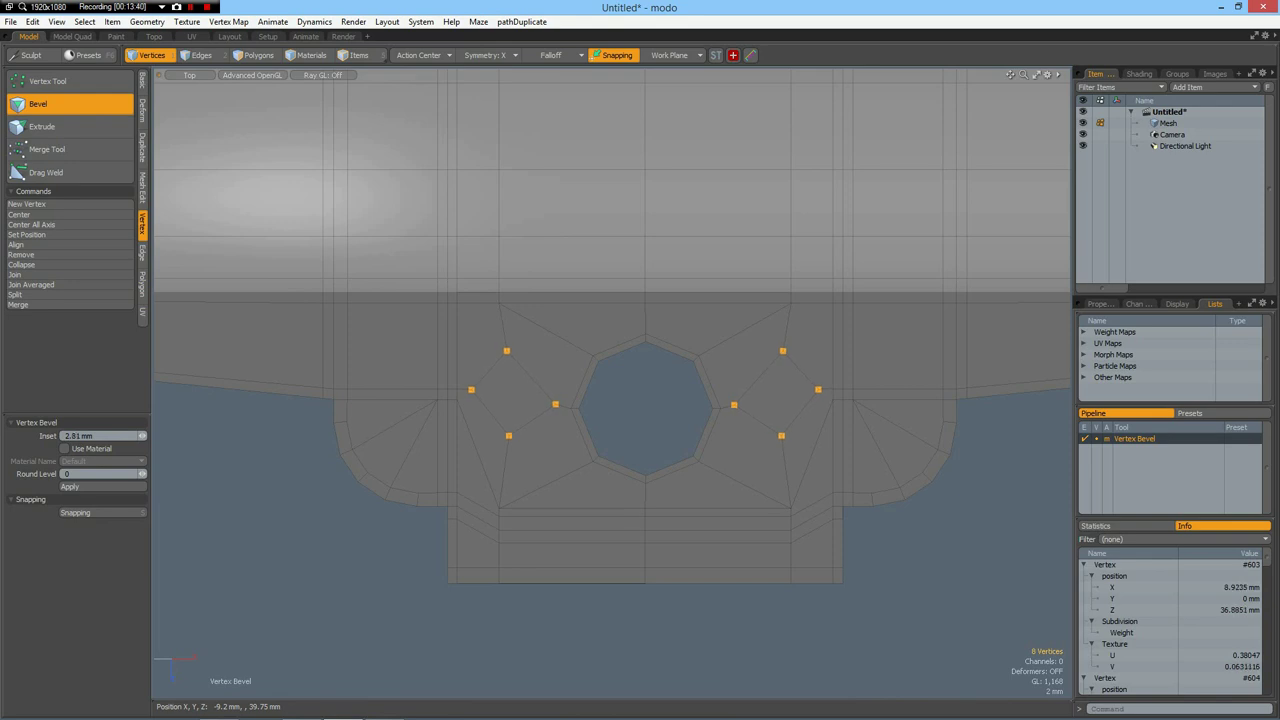
pyautogui.moveTo(547, 480); pyautogui.dragTo(544, 480)
# - Run the perfectCircle-V2.02.pl script on the two diamond-shaped polygons beside the hole
pyautogui.press('3')
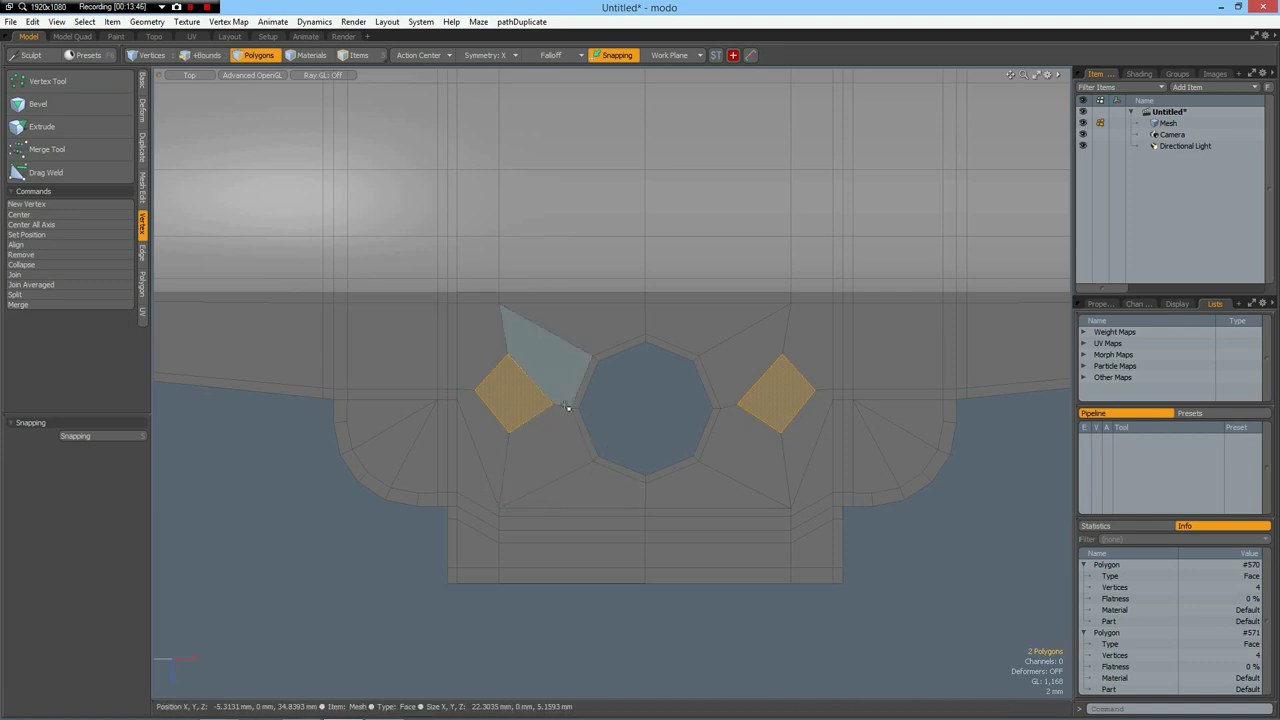
pyautogui.hotkey('ctrl', 'r')
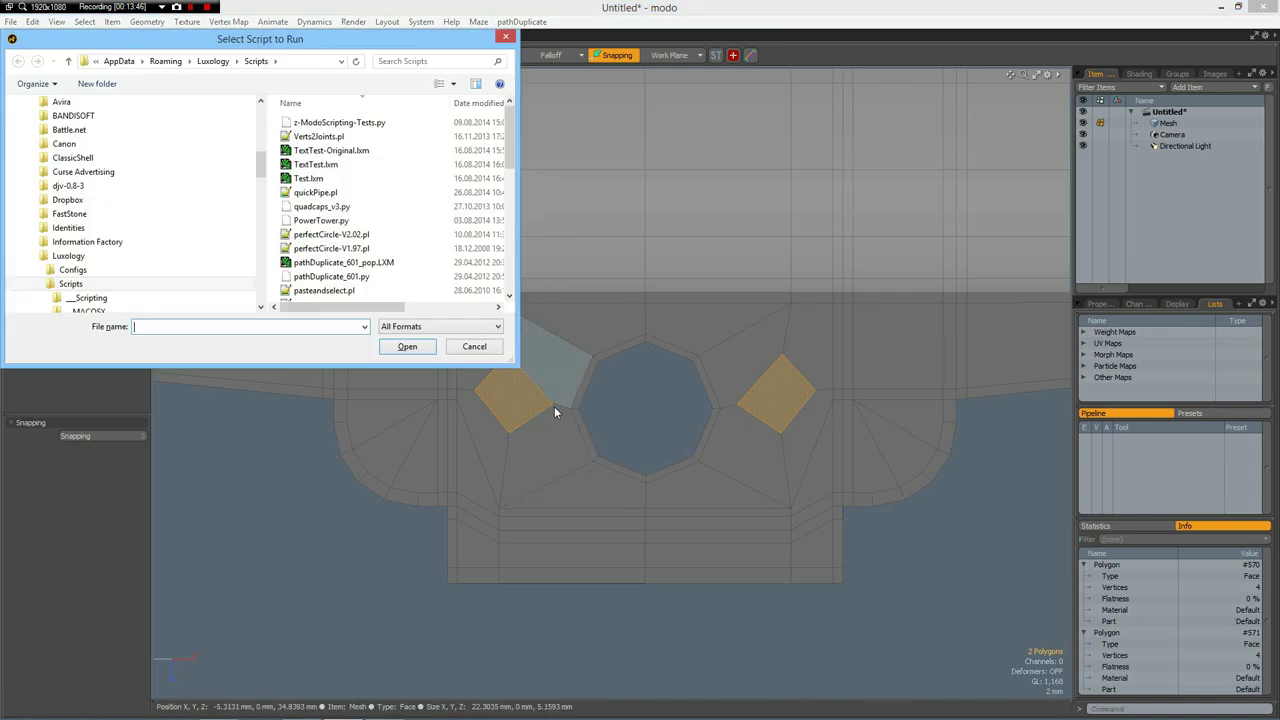
pyautogui.doubleClick(346, 238)
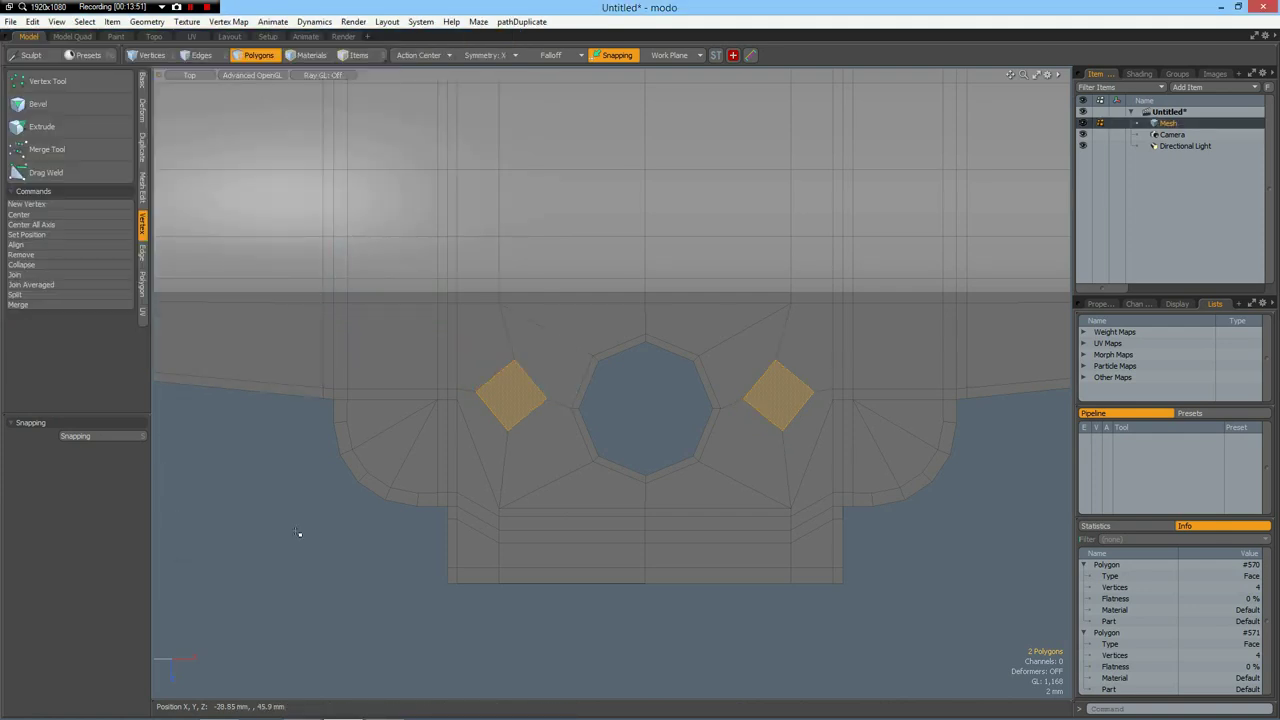
# - Inset the two small faces by 0.2 mm with Polygon Bevel and shift them slightly inward to add support loops at their rims
pyautogui.press('b')
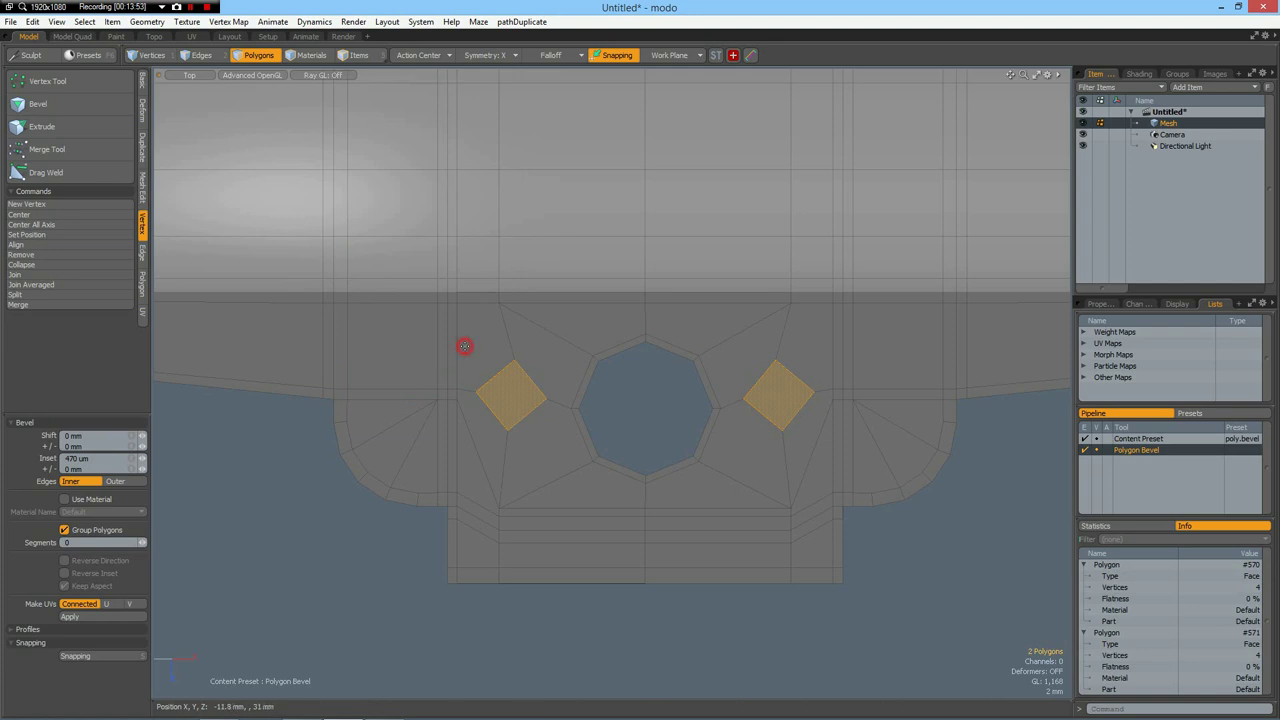
pyautogui.moveTo(587, 395); pyautogui.dragTo(590, 395)
pyautogui.hotkey('ctrl', 'space')
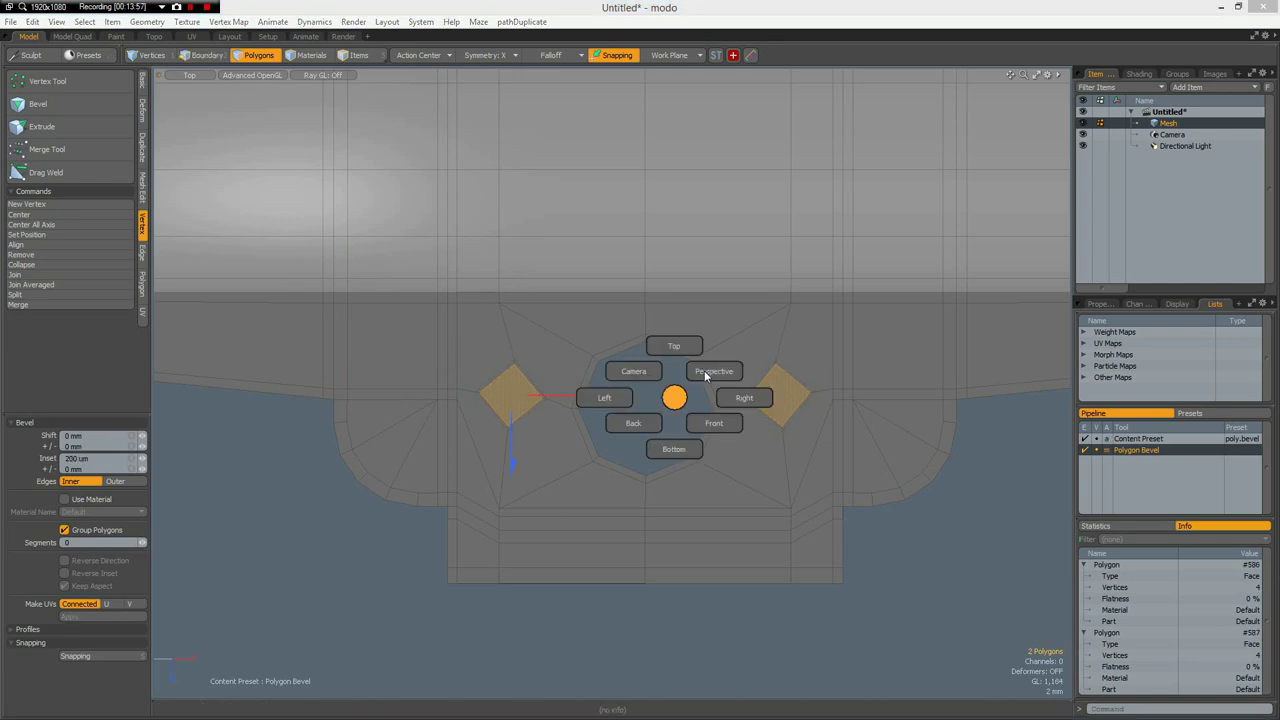
pyautogui.click(708, 374)
pyautogui.keyDown('alt'); pyautogui.moveTo(497, 363); pyautogui.dragTo(544, 557); pyautogui.keyUp('alt')
pyautogui.scroll(2, 526, 513)
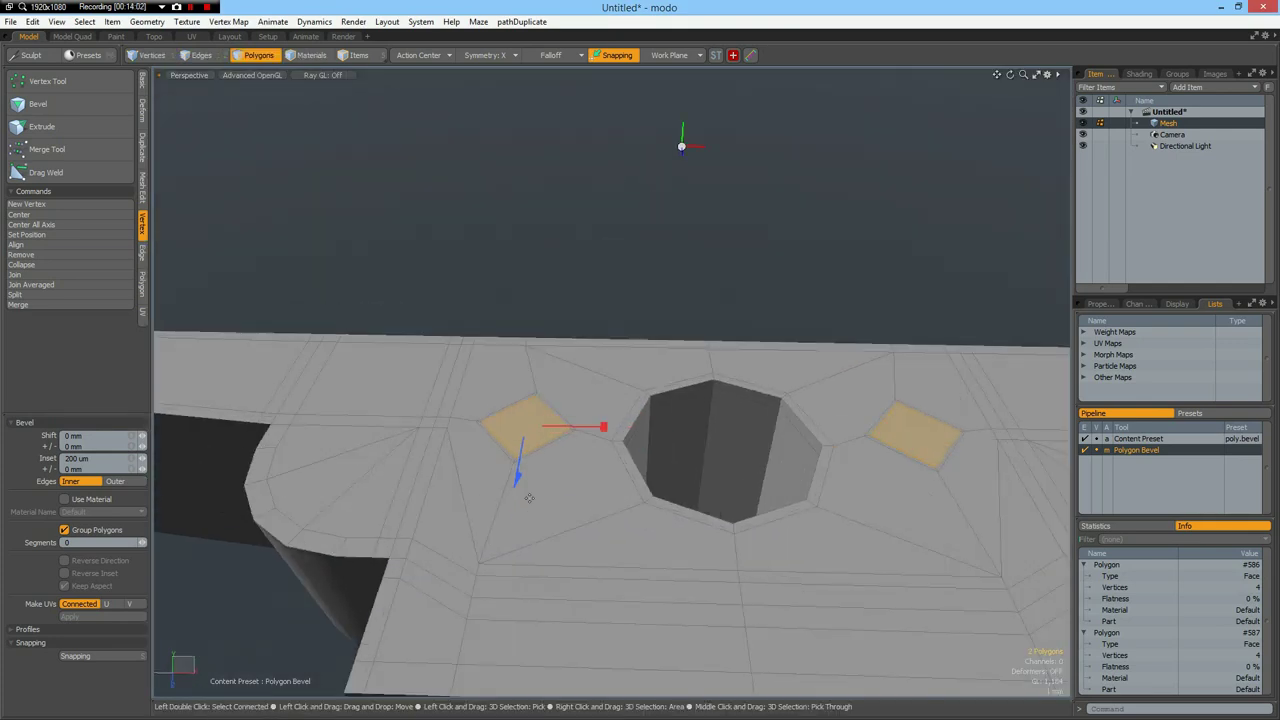
pyautogui.moveTo(517, 486); pyautogui.dragTo(517, 471)
pyautogui.click(550, 481)
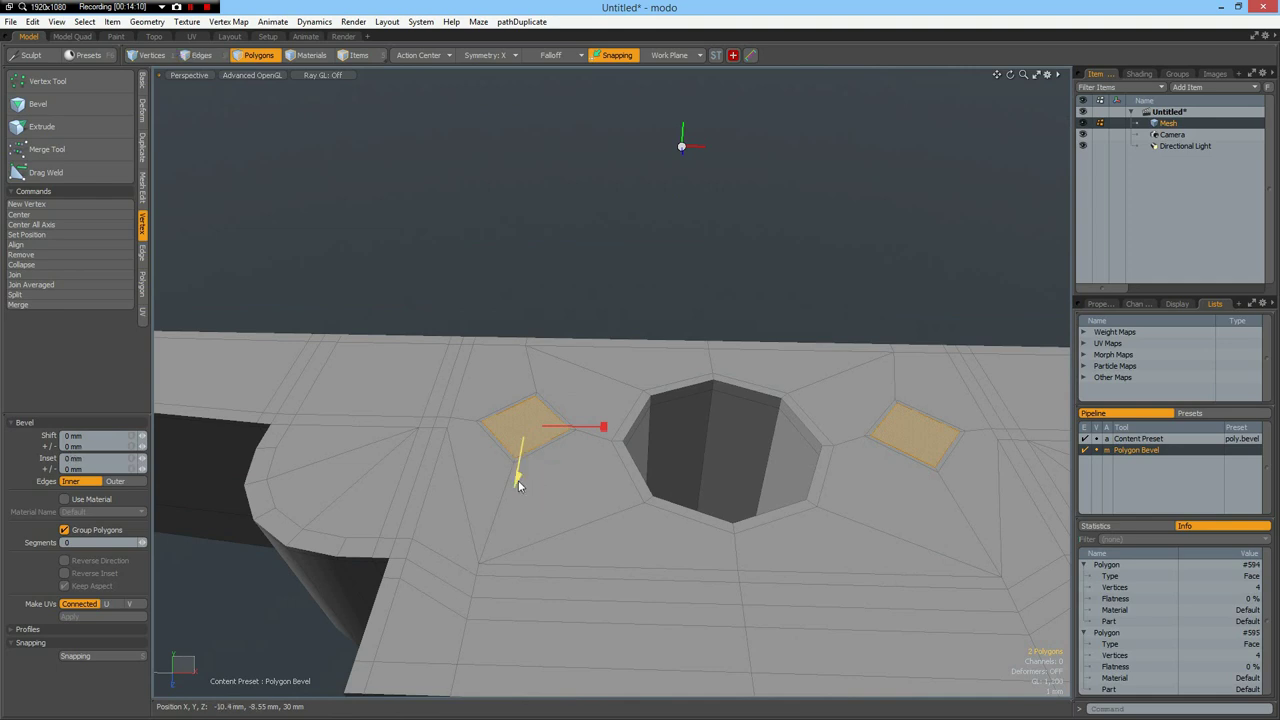
pyautogui.moveTo(517, 481); pyautogui.dragTo(518, 483)
pyautogui.click(564, 477)
# - Sink both small faces deep into the block, adding a final 0.2 mm shift and a 0.25 mm inset at the bottoms
pyautogui.moveTo(517, 481); pyautogui.dragTo(527, 447)
pyautogui.click(575, 479)
pyautogui.moveTo(522, 521); pyautogui.dragTo(522, 517)
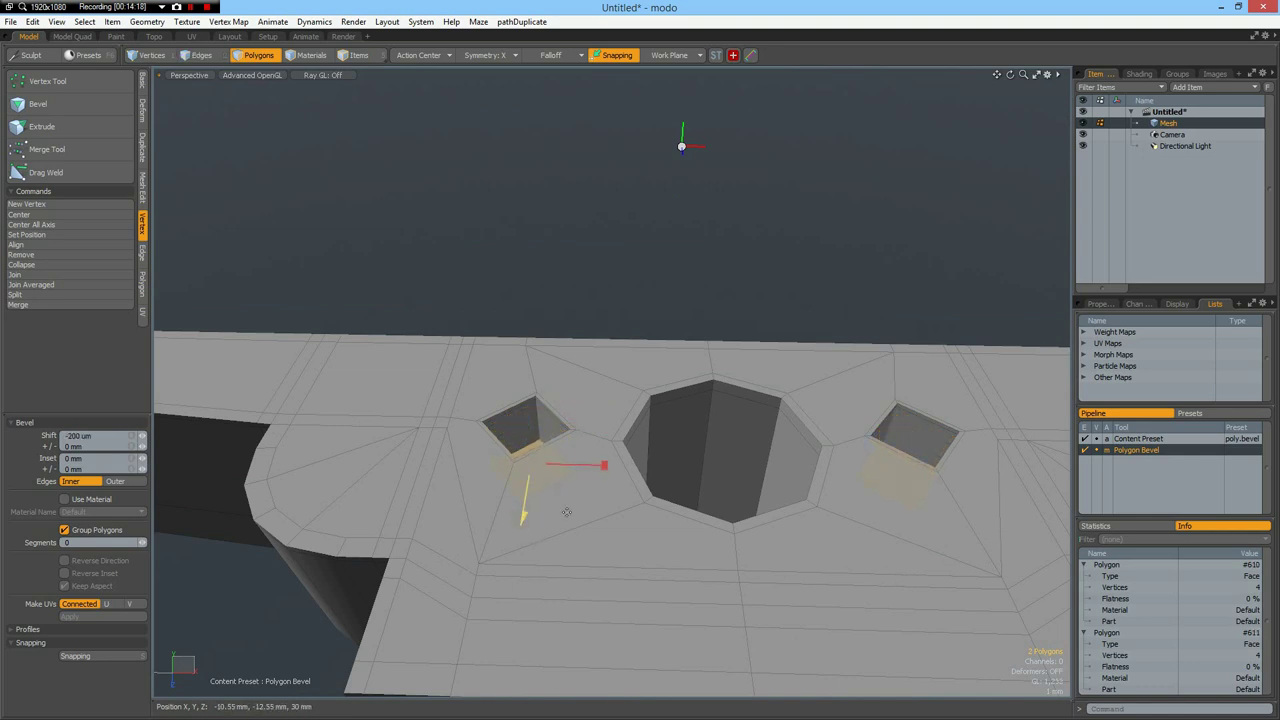
pyautogui.click(580, 509)
pyautogui.moveTo(606, 467); pyautogui.dragTo(604, 471)
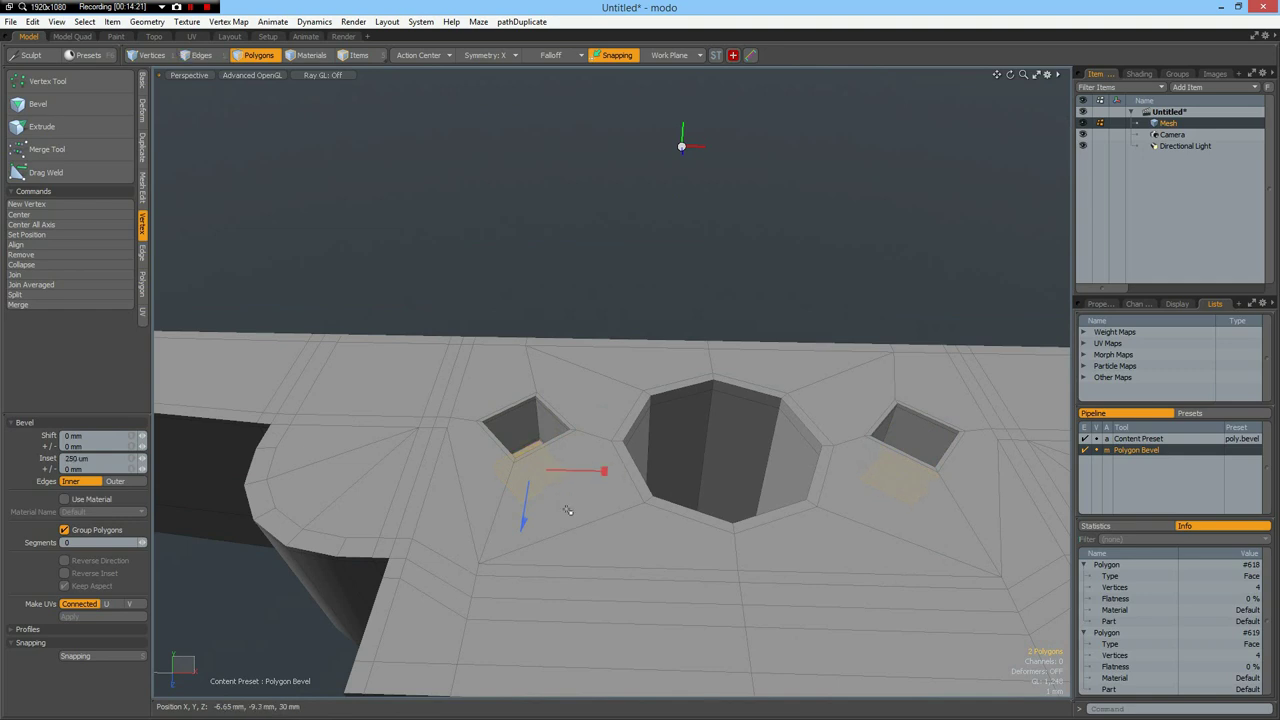
pyautogui.press('space')
pyautogui.click(683, 259)
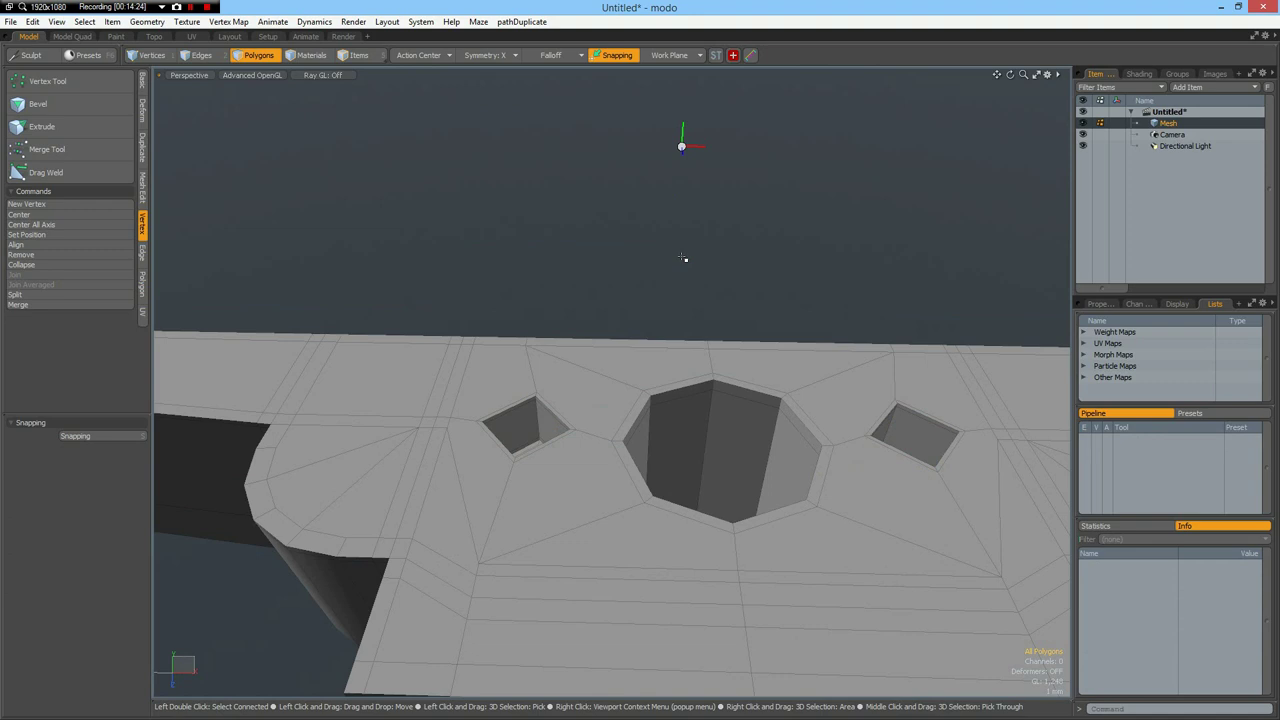
# - Turn the bracket into a subdivision surface and examine its two small round holes and curved sides
pyautogui.press('Tab')
pyautogui.keyDown('alt'); pyautogui.moveTo(663, 229); pyautogui.dragTo(638, 191); pyautogui.keyUp('alt')
pyautogui.scroll(-8, 638, 260)
pyautogui.keyDown('alt'); pyautogui.moveTo(621, 340); pyautogui.dragTo(561, 384); pyautogui.keyUp('alt')
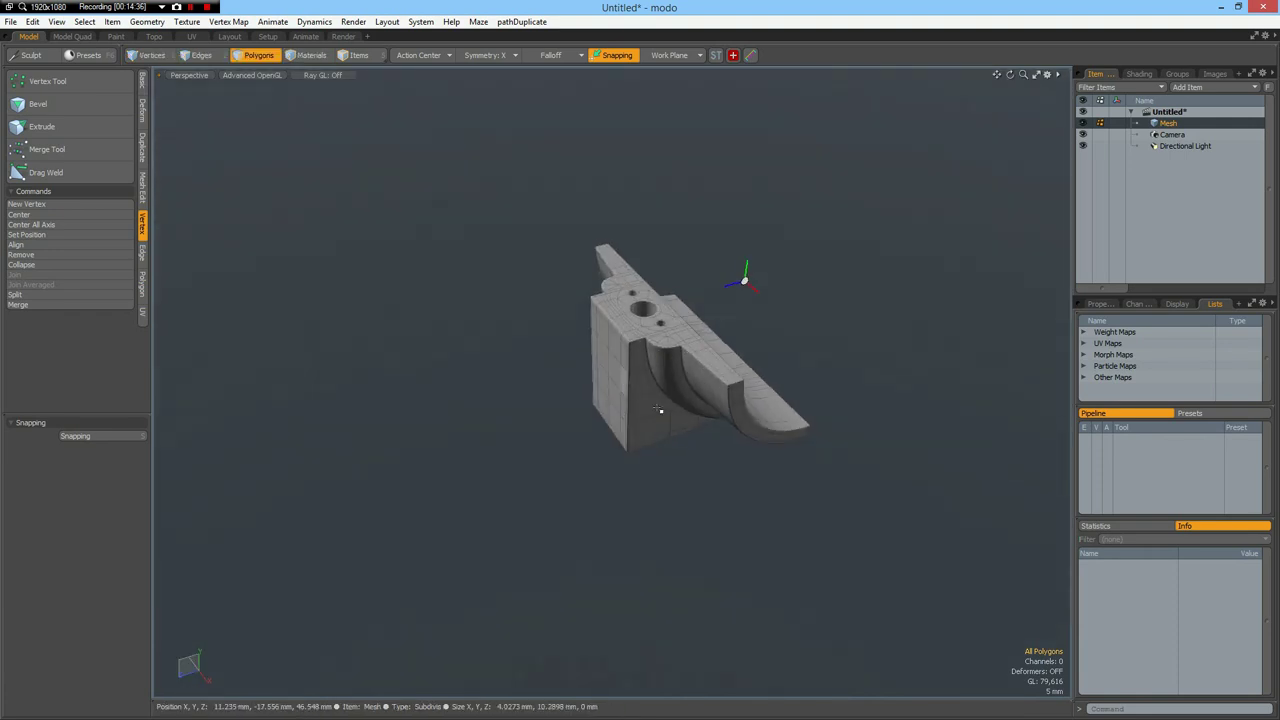
pyautogui.keyDown('alt'); pyautogui.moveTo(663, 372); pyautogui.dragTo(632, 340); pyautogui.keyUp('alt')
pyautogui.scroll(4, 631, 340)
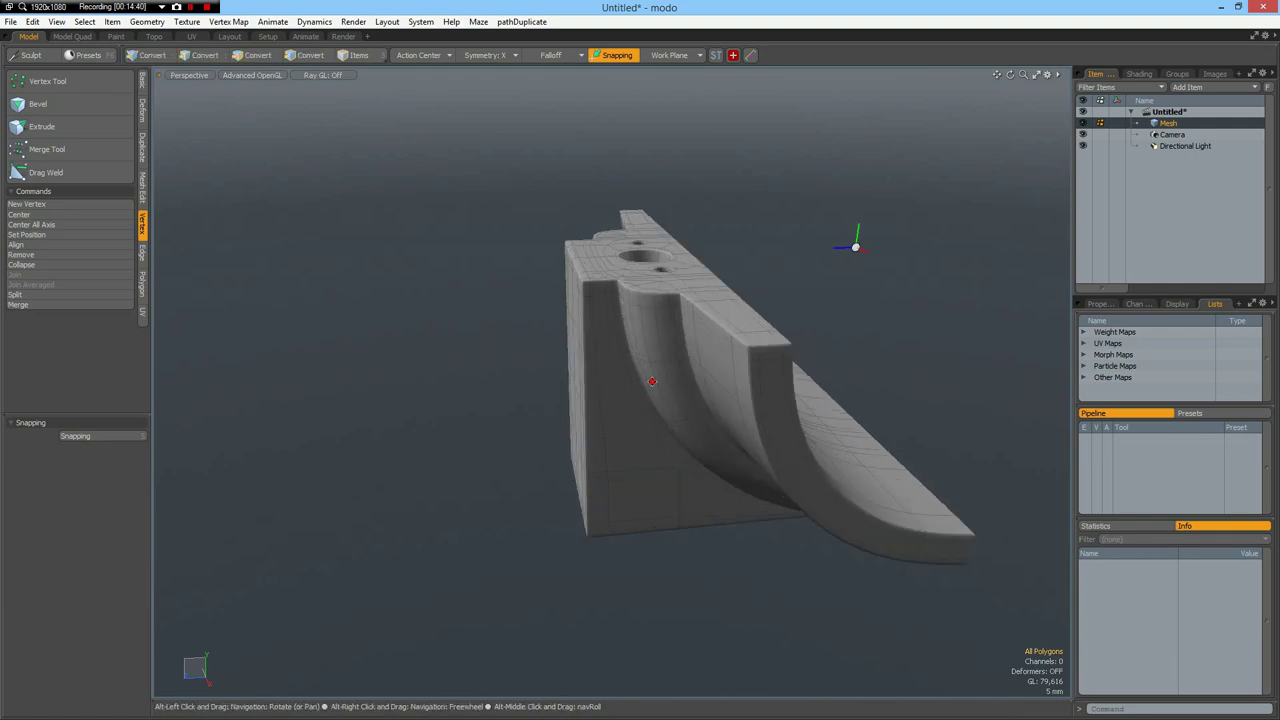
pyautogui.keyDown('alt'); pyautogui.keyDown('shift'); pyautogui.moveTo(651, 383); pyautogui.dragTo(593, 374); pyautogui.keyUp('shift'); pyautogui.keyUp('alt')
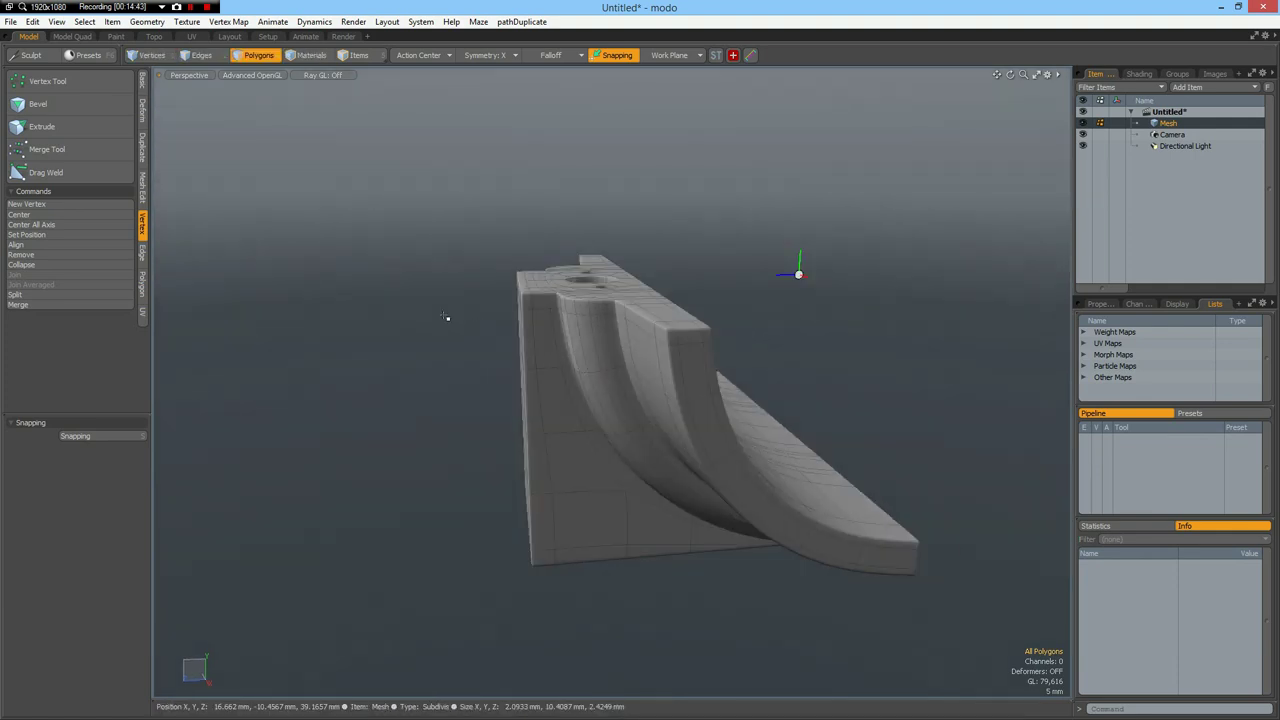
# - Mirror the bracket on the Y axis without merging vertices, with the mirror centre at about Y -1.6 mm
pyautogui.click(143, 152)
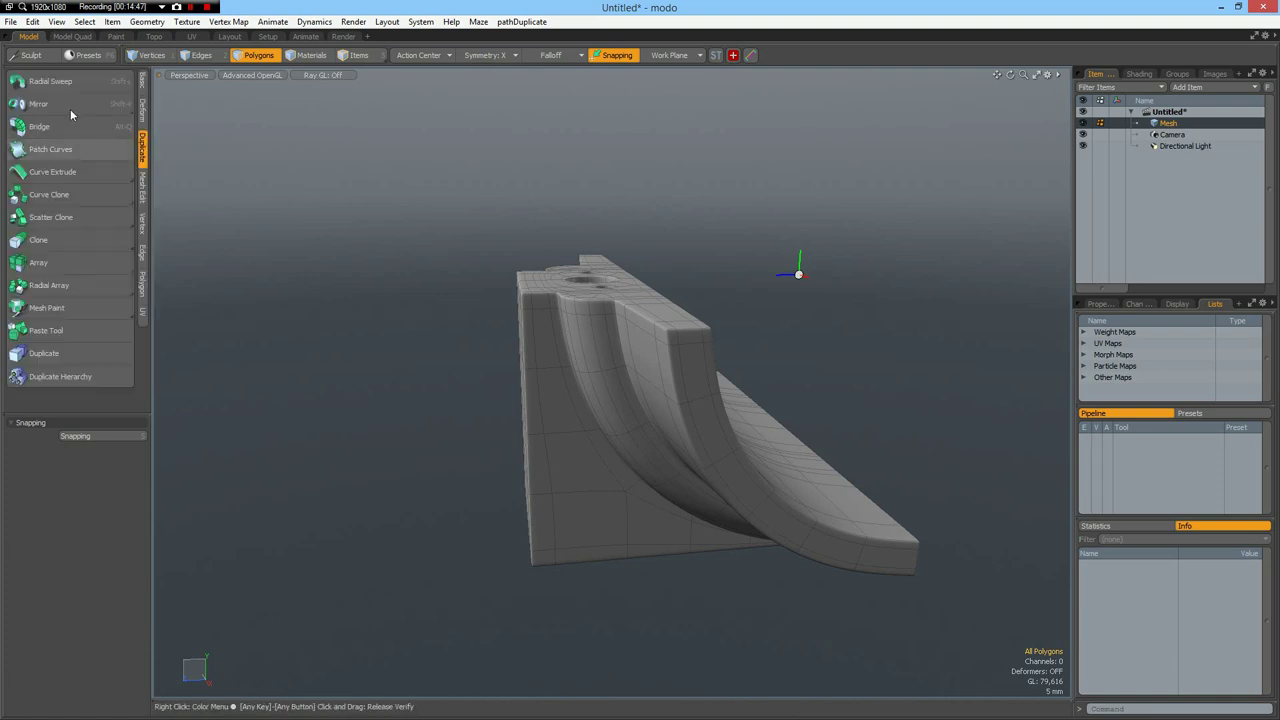
pyautogui.click(65, 106)
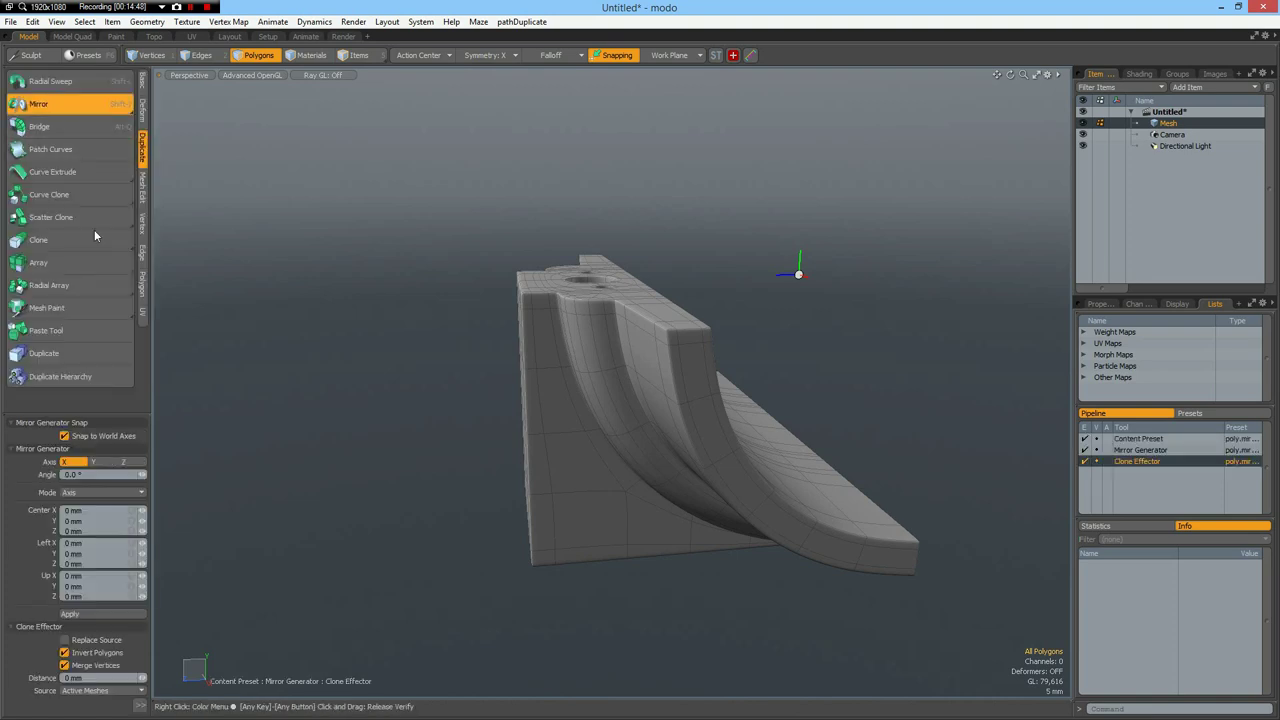
pyautogui.click(96, 463)
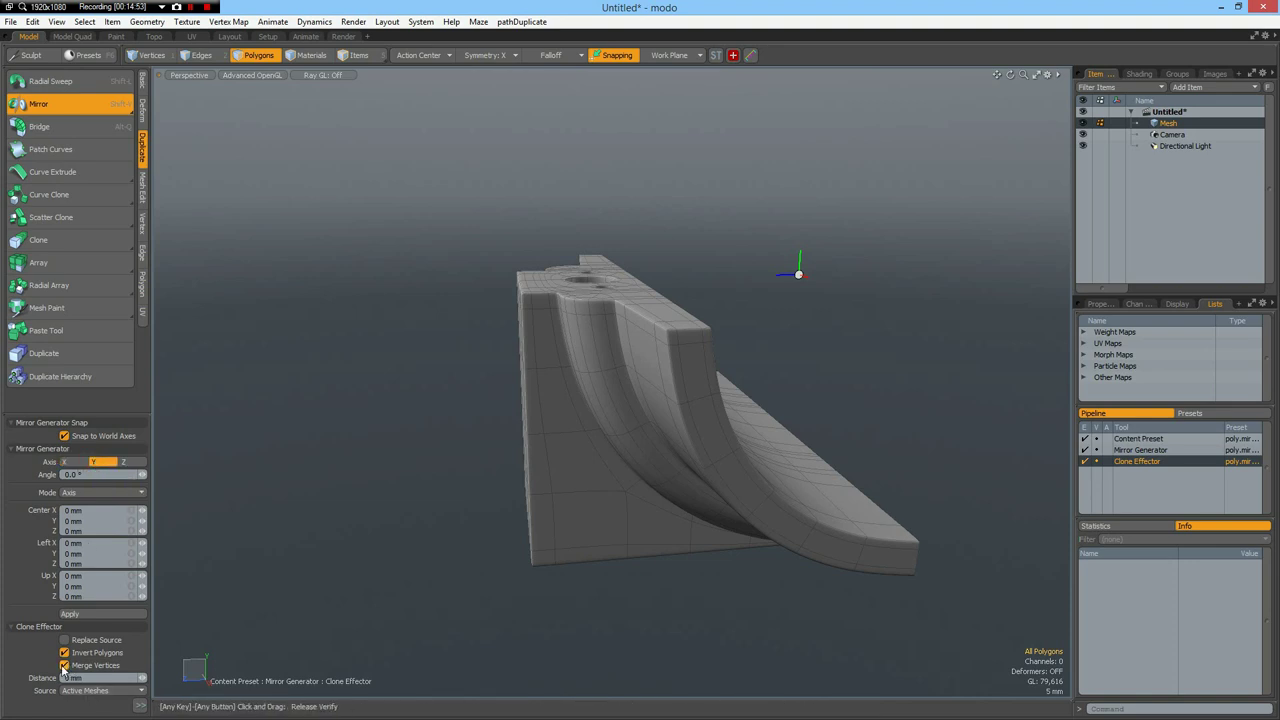
pyautogui.moveTo(409, 293); pyautogui.dragTo(349, 364)
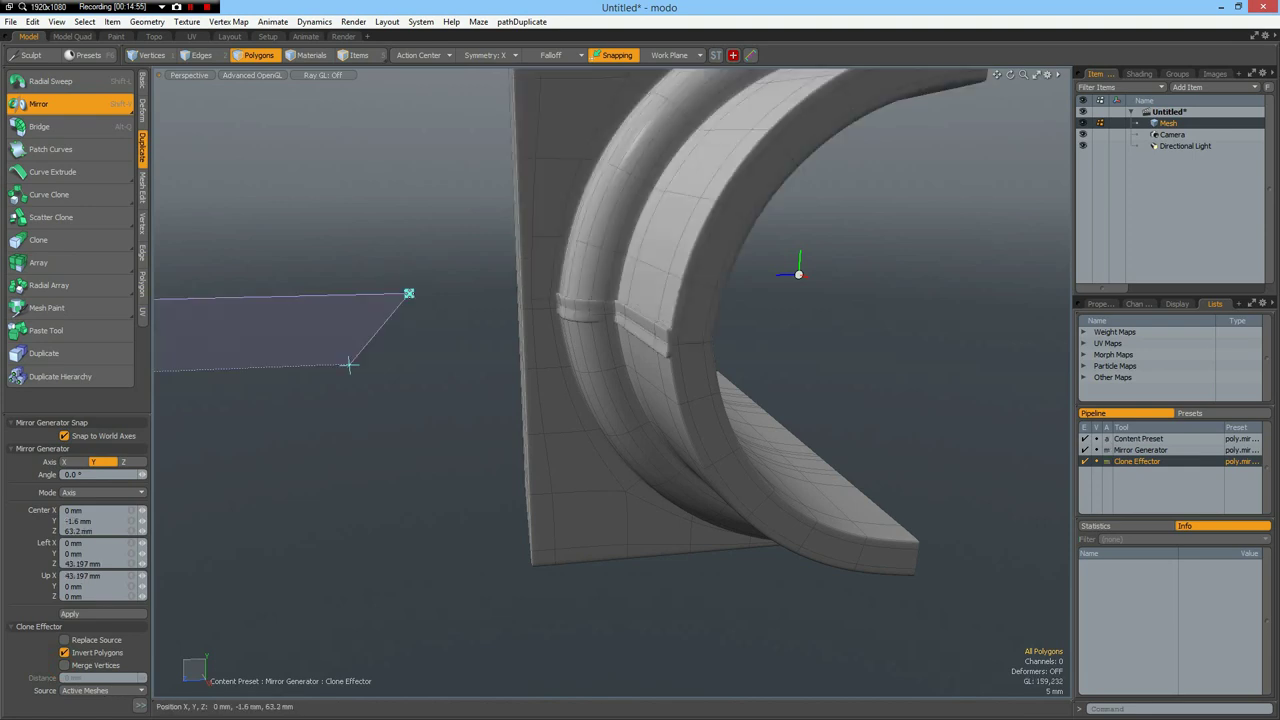
pyautogui.scroll(-5, 484, 317)
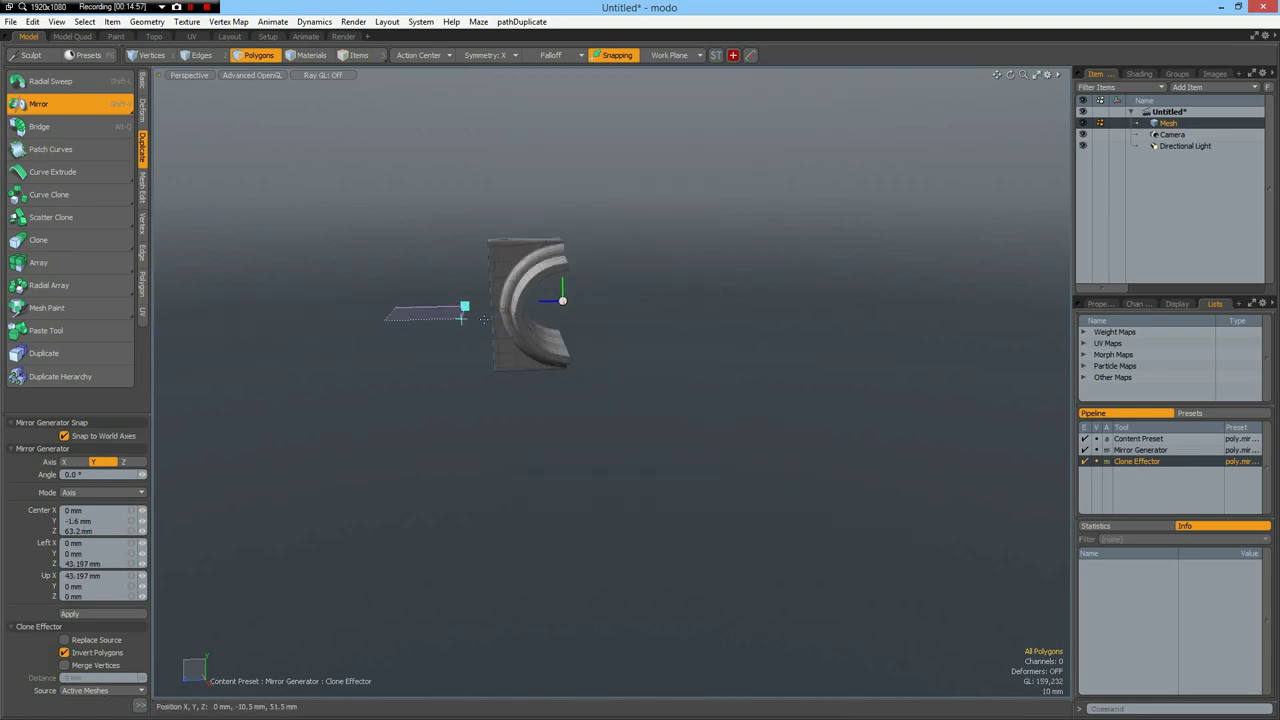
pyautogui.scroll(4, 484, 318)
pyautogui.press('q')
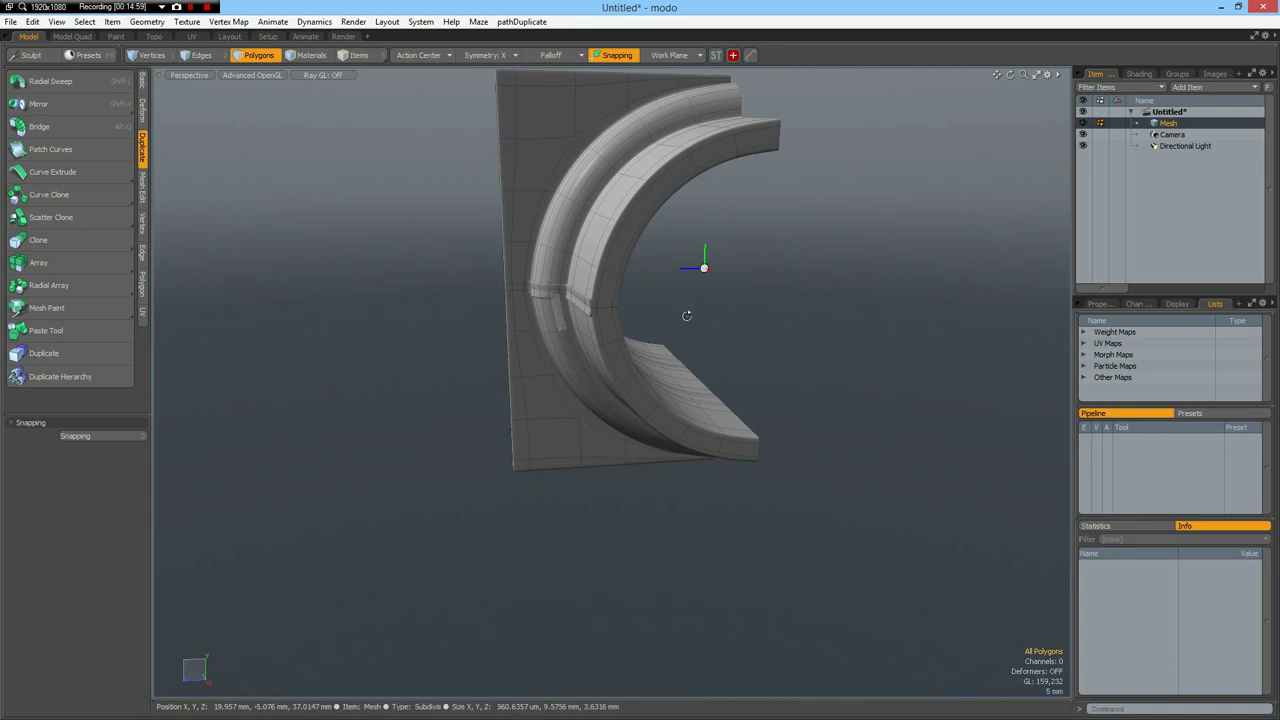
# - Move the whole mirrored upper half upward to open a gap above the original bracket half
pyautogui.keyDown('alt'); pyautogui.moveTo(686, 314); pyautogui.dragTo(670, 286); pyautogui.keyUp('alt')
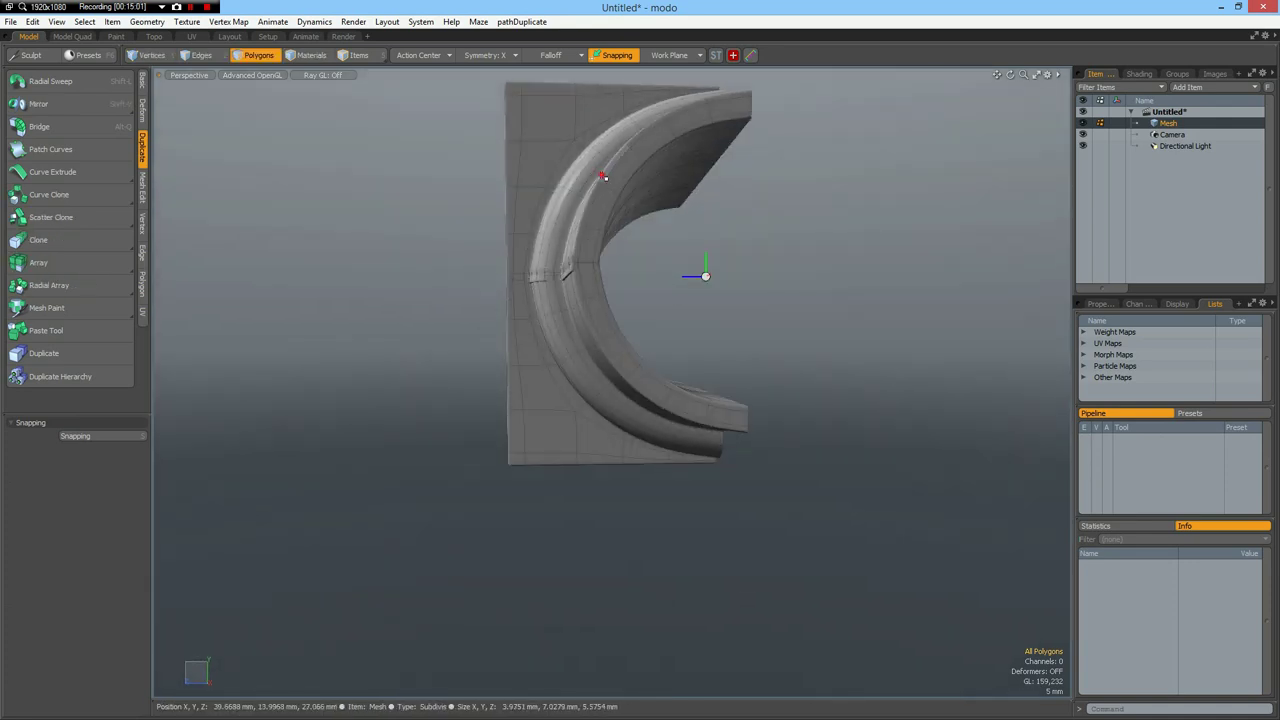
pyautogui.doubleClick(597, 181)
pyautogui.press('w')
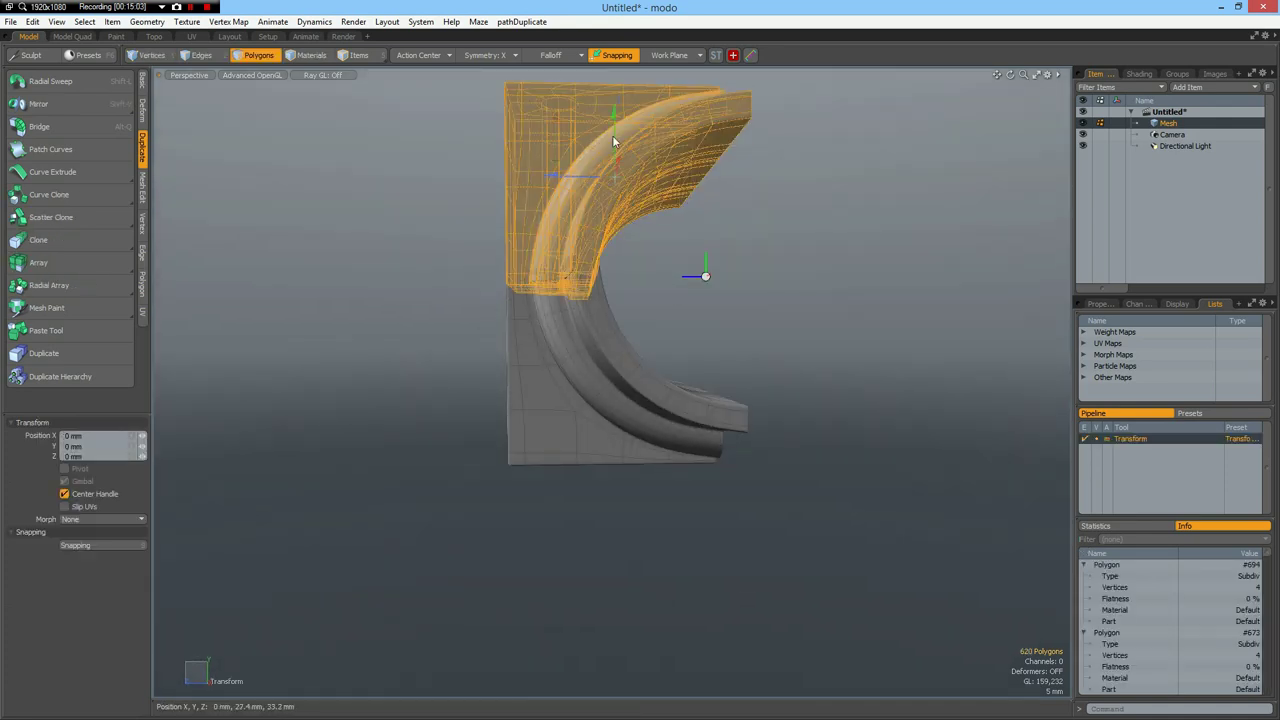
pyautogui.moveTo(613, 127); pyautogui.dragTo(613, 75)
pyautogui.keyDown('alt'); pyautogui.moveTo(732, 348); pyautogui.dragTo(758, 380); pyautogui.keyUp('alt')
pyautogui.press('q')
pyautogui.scroll(3, 648, 293)
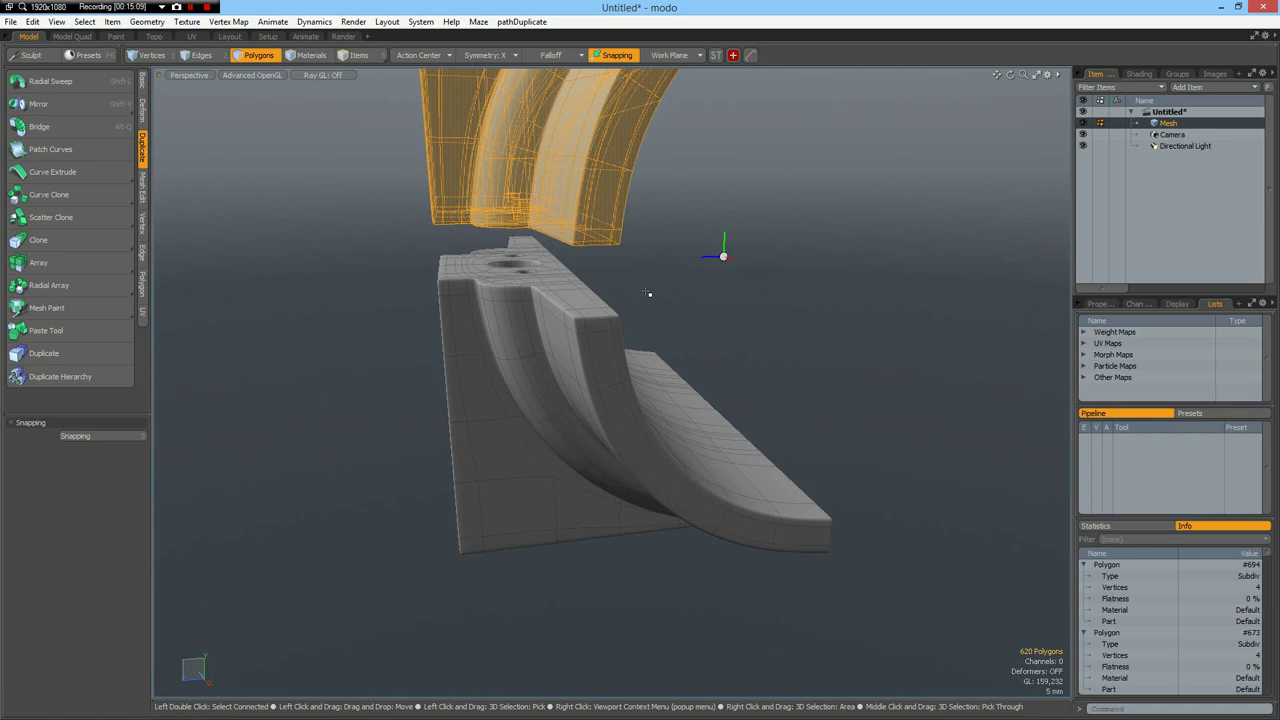
pyautogui.click(806, 394)
# - Examine the two separated bracket halves, and switch to the web browser to check the reference sketch
pyautogui.moveTo(580, 359)
pyautogui.keyDown('alt'); pyautogui.mouseDown()
pyautogui.moveTo(669, 311)
pyautogui.moveTo(680, 339)
pyautogui.moveTo(651, 297)
pyautogui.moveTo(569, 297)
pyautogui.moveTo(591, 380)
pyautogui.mouseUp(); pyautogui.keyUp('alt')
pyautogui.scroll(-5, 591, 382)
pyautogui.scroll(5, 591, 382)
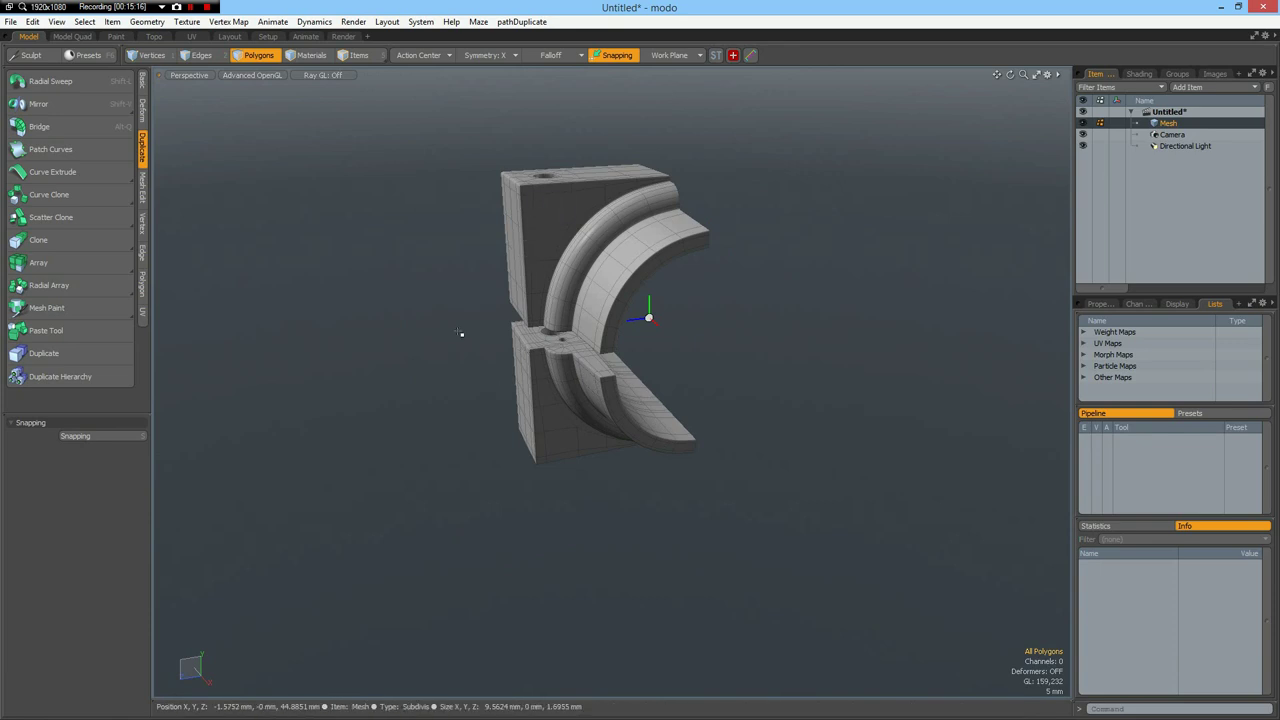
pyautogui.keyDown('alt'); pyautogui.moveTo(481, 284); pyautogui.dragTo(508, 284); pyautogui.keyUp('alt')
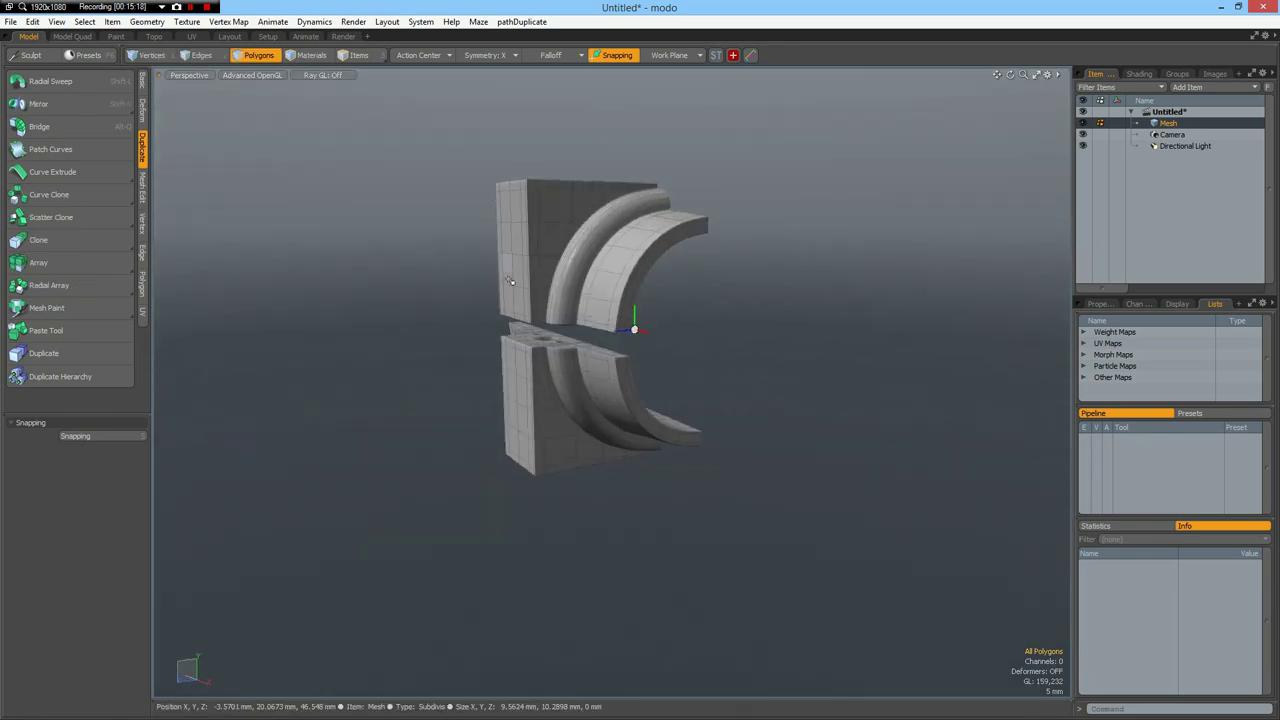
pyautogui.hotkey('alt', 'Tab')
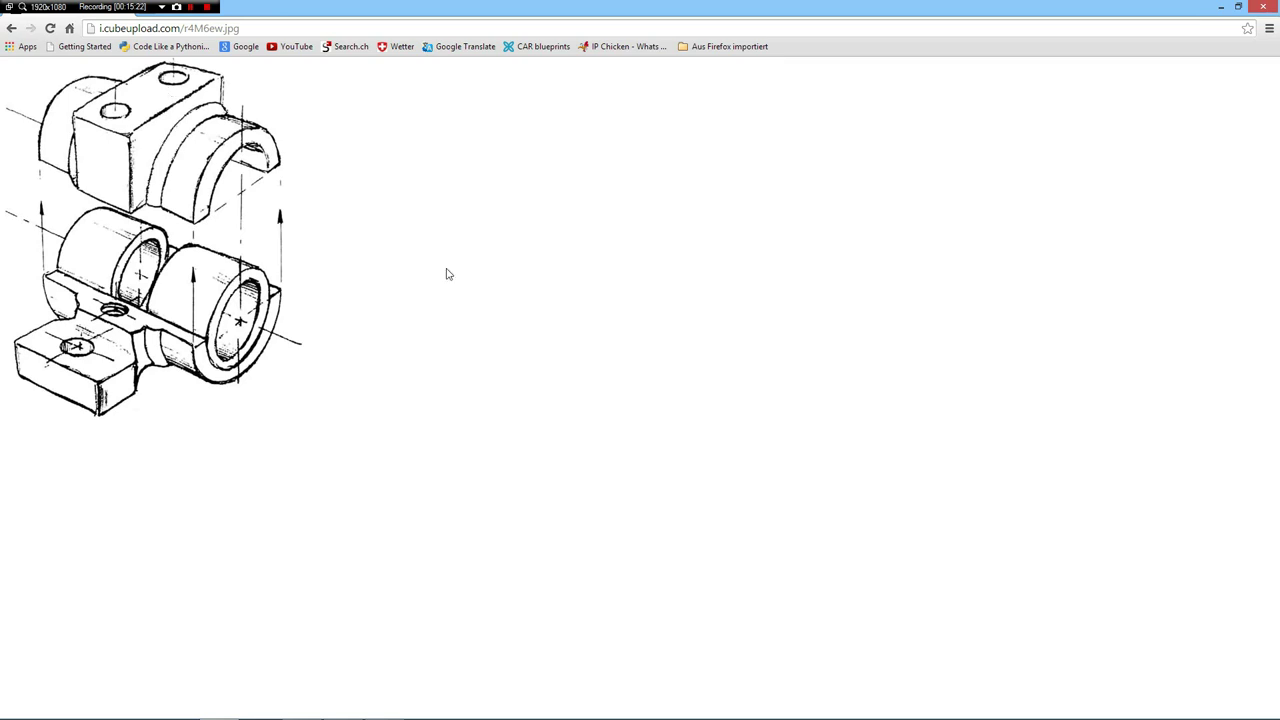
# - Switch back to modo and delete the whole mirrored upper half of the bracket
pyautogui.hotkey('alt', 'Tab')
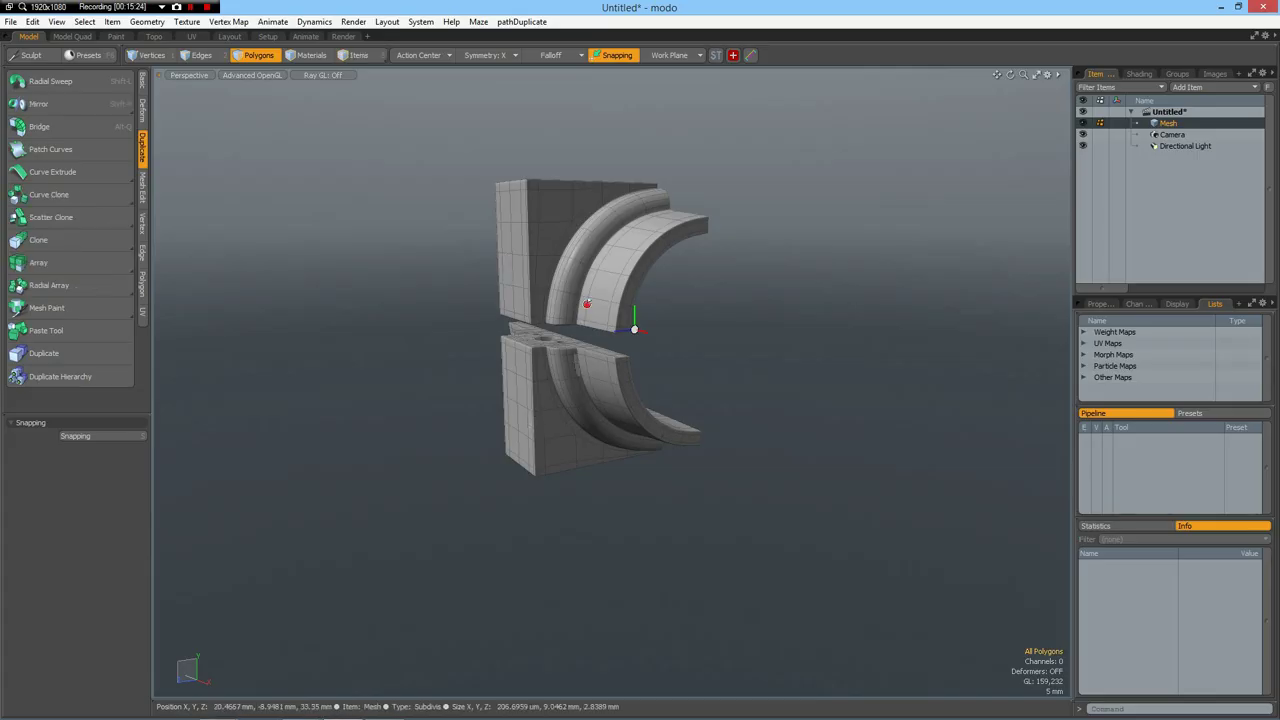
pyautogui.keyDown('alt'); pyautogui.moveTo(532, 425); pyautogui.dragTo(705, 122); pyautogui.keyUp('alt')
pyautogui.scroll(3, 529, 453)
pyautogui.doubleClick(705, 122)
pyautogui.press('Delete')
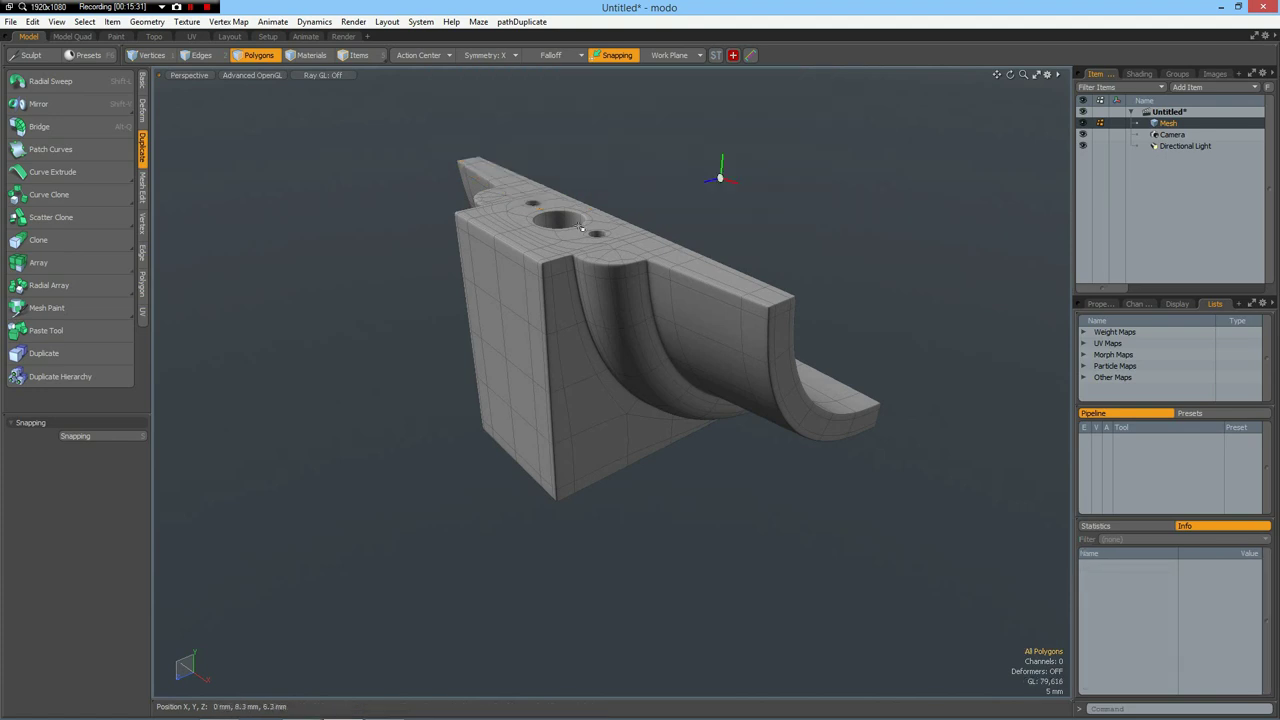
# - Turn off subdivision on the bracket and select the floor polygon of one small pin hole
pyautogui.keyDown('alt'); pyautogui.moveTo(575, 222); pyautogui.dragTo(585, 331); pyautogui.keyUp('alt')
pyautogui.press('3')
pyautogui.scroll(6, 590, 285)
pyautogui.press('Tab')
pyautogui.click(577, 317)
pyautogui.scroll(-4, 577, 317)
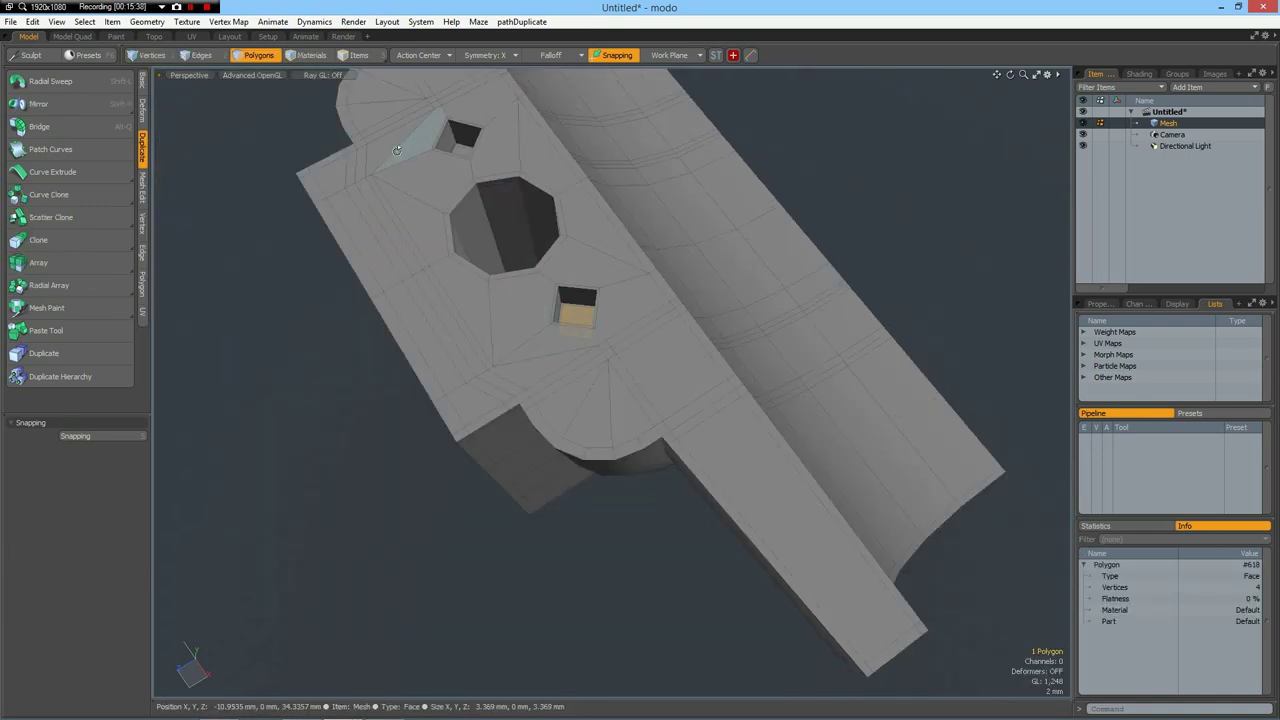
# - Turn symmetry off, add the other pin hole's floor polygon, and adjust the selection to cover both complete hole floors
pyautogui.keyDown('alt'); pyautogui.moveTo(404, 179); pyautogui.dragTo(524, 190); pyautogui.keyUp('alt')
pyautogui.keyDown('alt'); pyautogui.keyDown('shift'); pyautogui.moveTo(431, 288); pyautogui.dragTo(603, 272); pyautogui.keyUp('shift'); pyautogui.keyUp('alt')
pyautogui.click(490, 57)
pyautogui.click(490, 55)
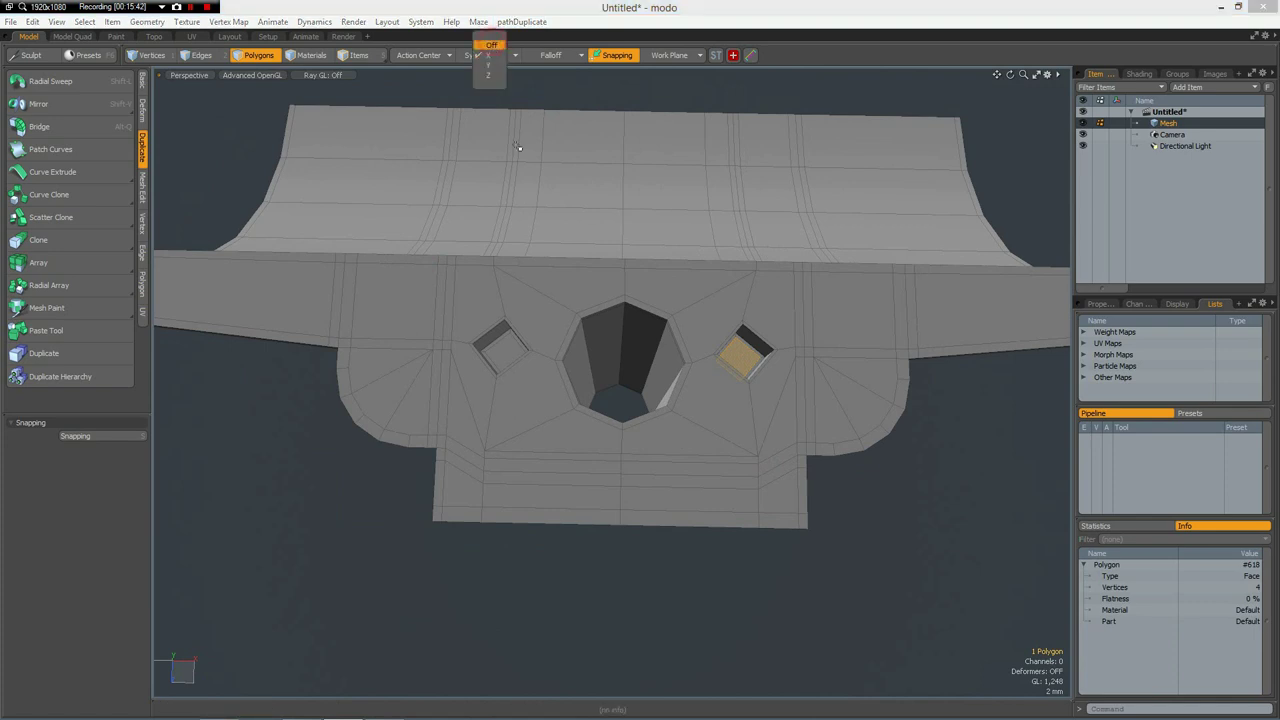
pyautogui.click(489, 43)
pyautogui.keyDown('shift'); pyautogui.click(507, 355); pyautogui.keyUp('shift')
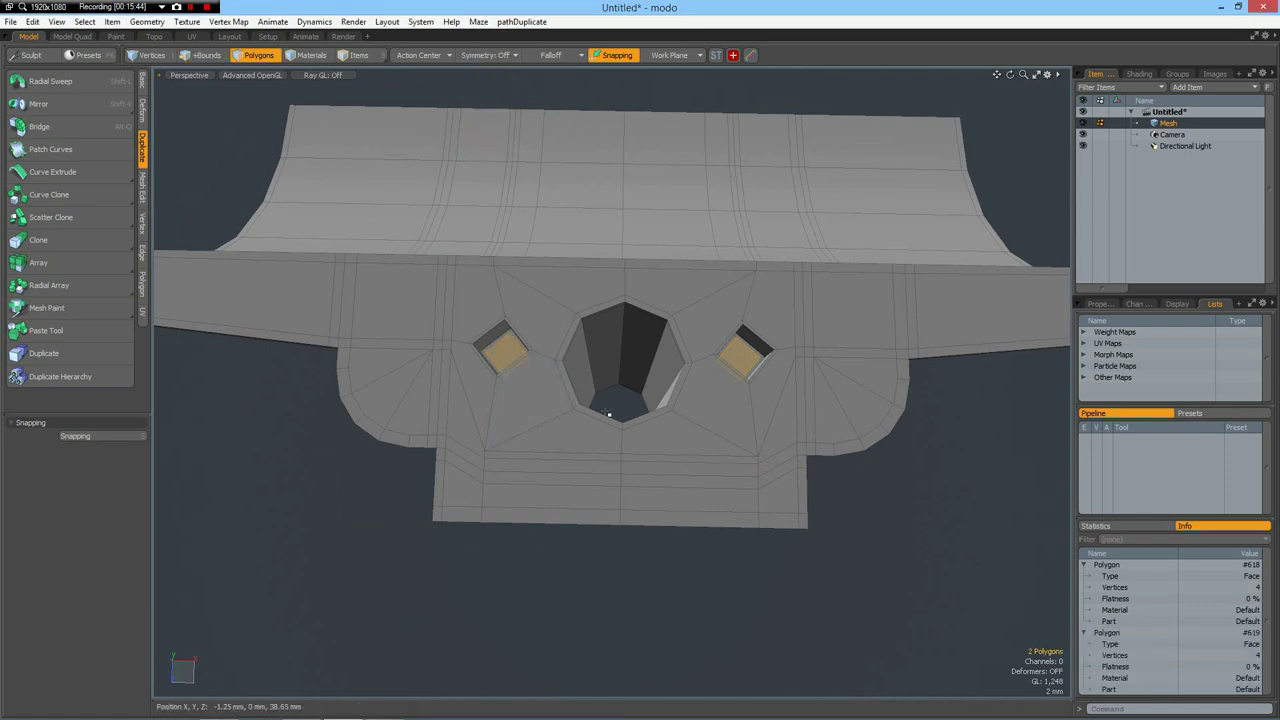
pyautogui.hotkey('shift', 'Up')
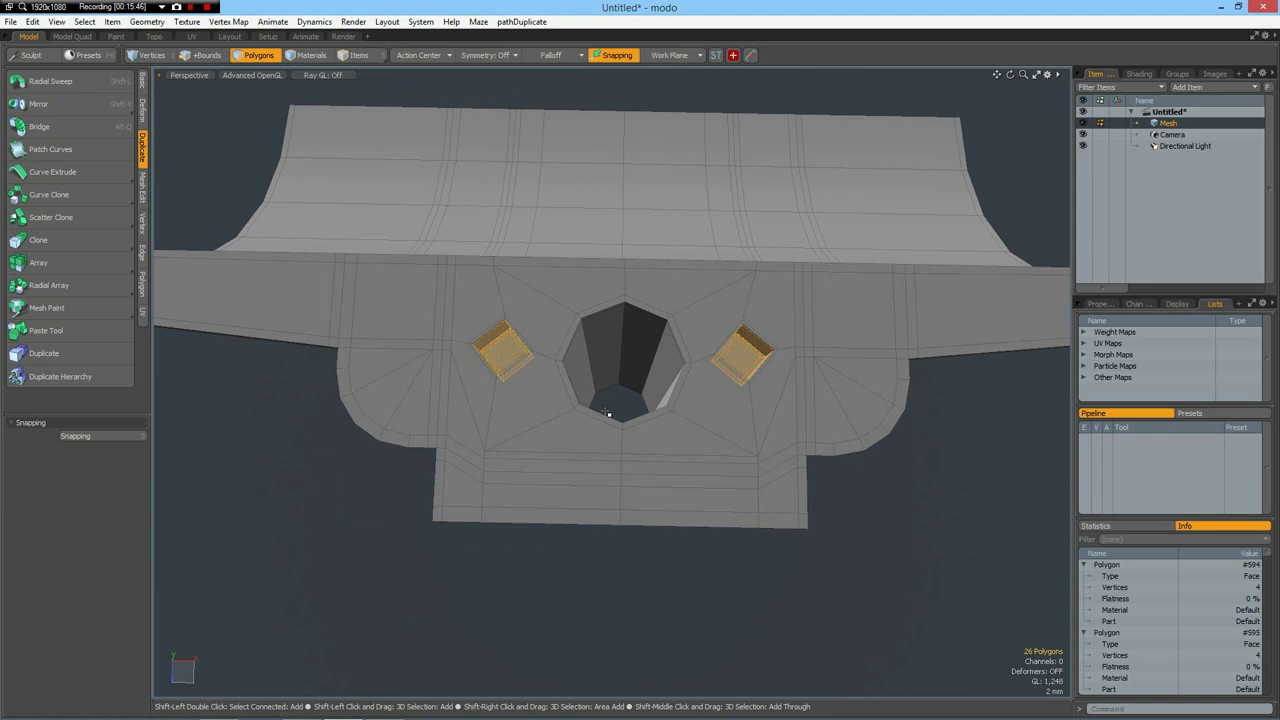
pyautogui.hotkey('shift', 'Down')
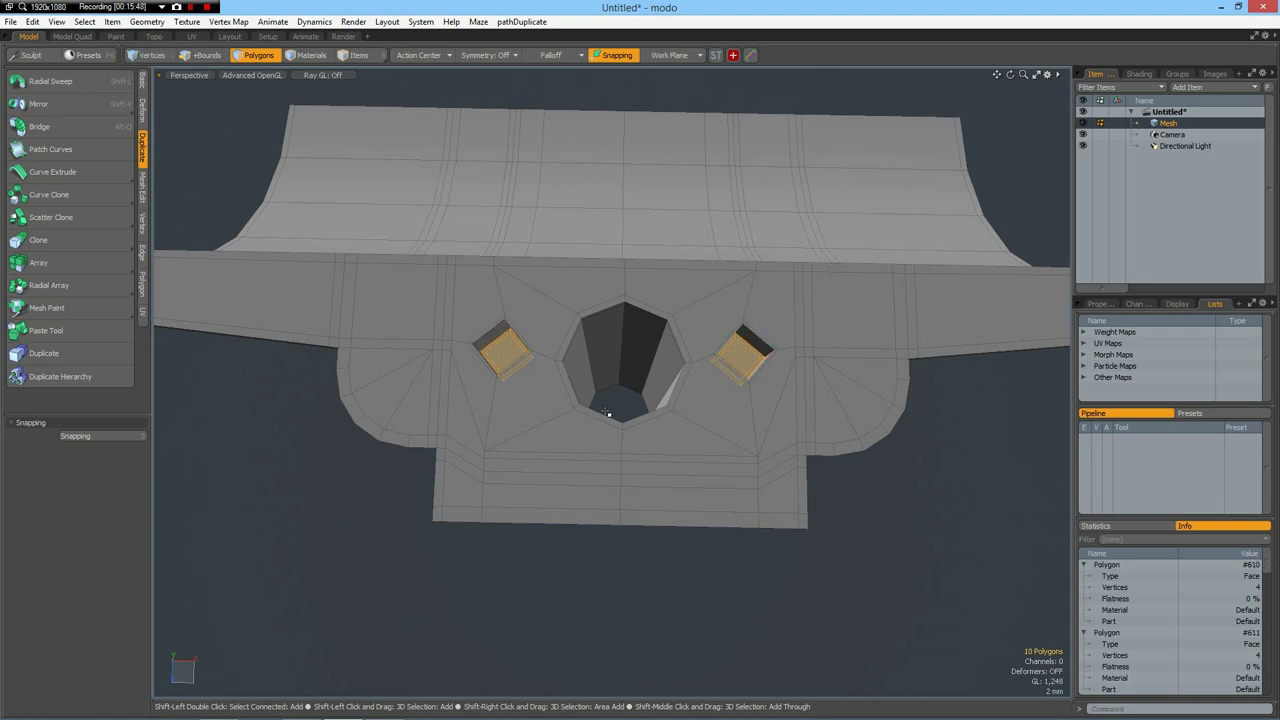
# - Bevel the selected floors of both pin holes upward into two square pins standing above the bracket's top face, with supporting bevels
pyautogui.keyDown('alt'); pyautogui.moveTo(579, 318); pyautogui.dragTo(455, 333); pyautogui.keyUp('alt')
pyautogui.scroll(3, 590, 456)
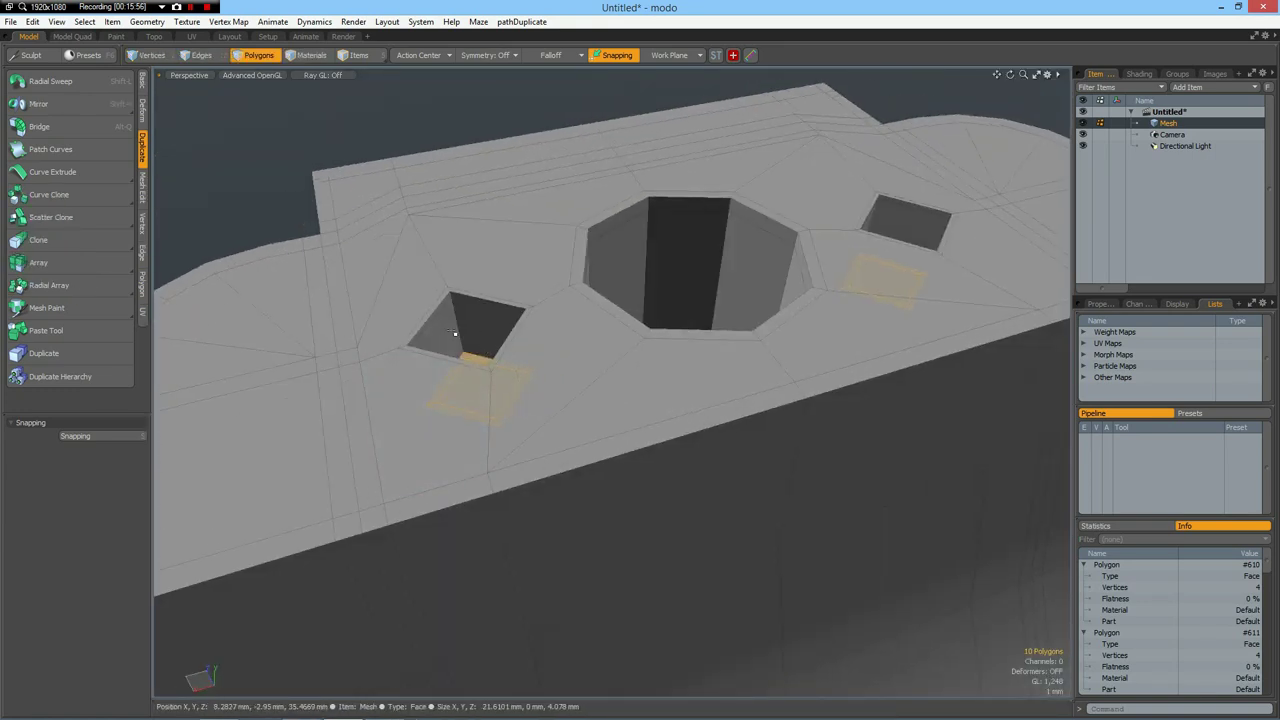
pyautogui.press('b')
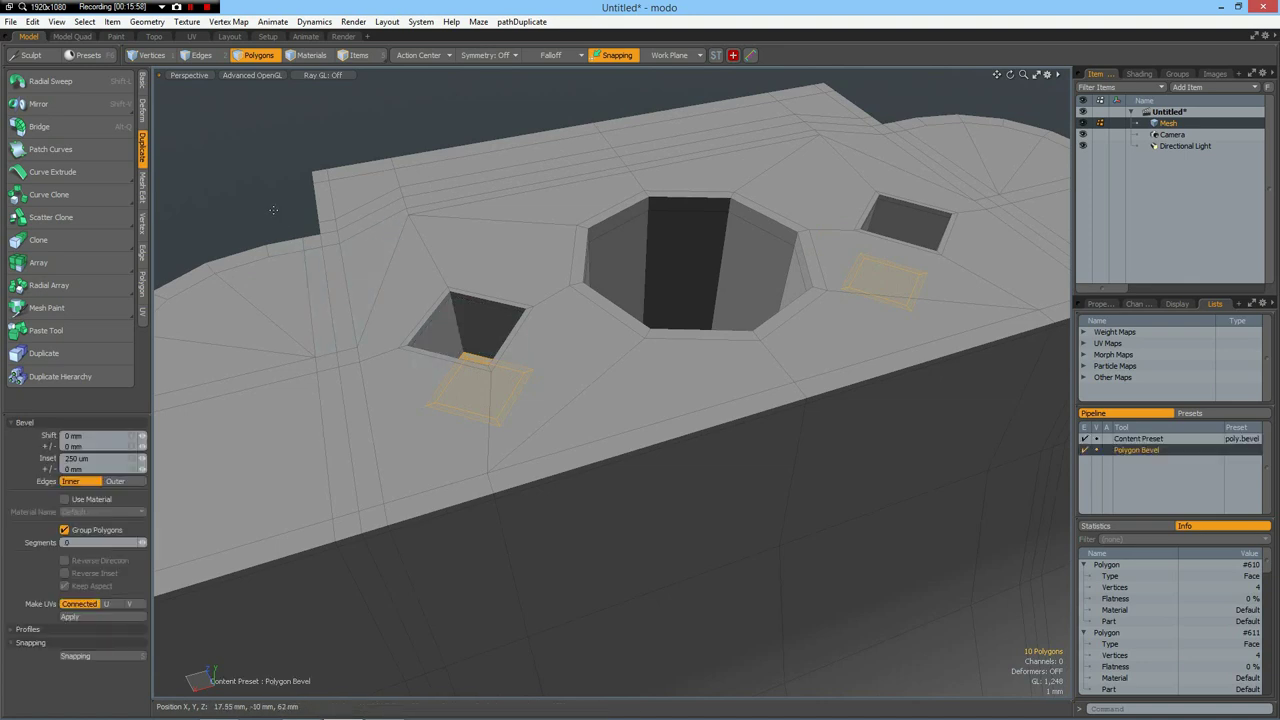
pyautogui.click(273, 210)
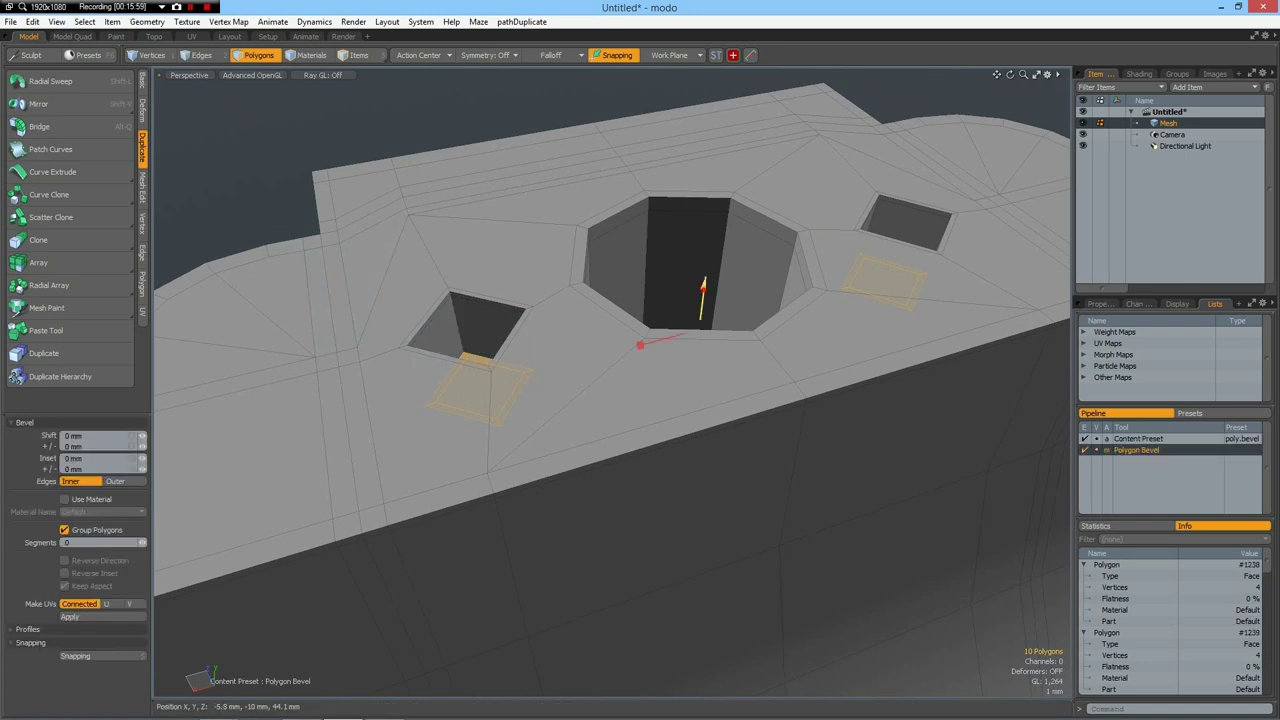
pyautogui.moveTo(704, 285); pyautogui.dragTo(705, 279)
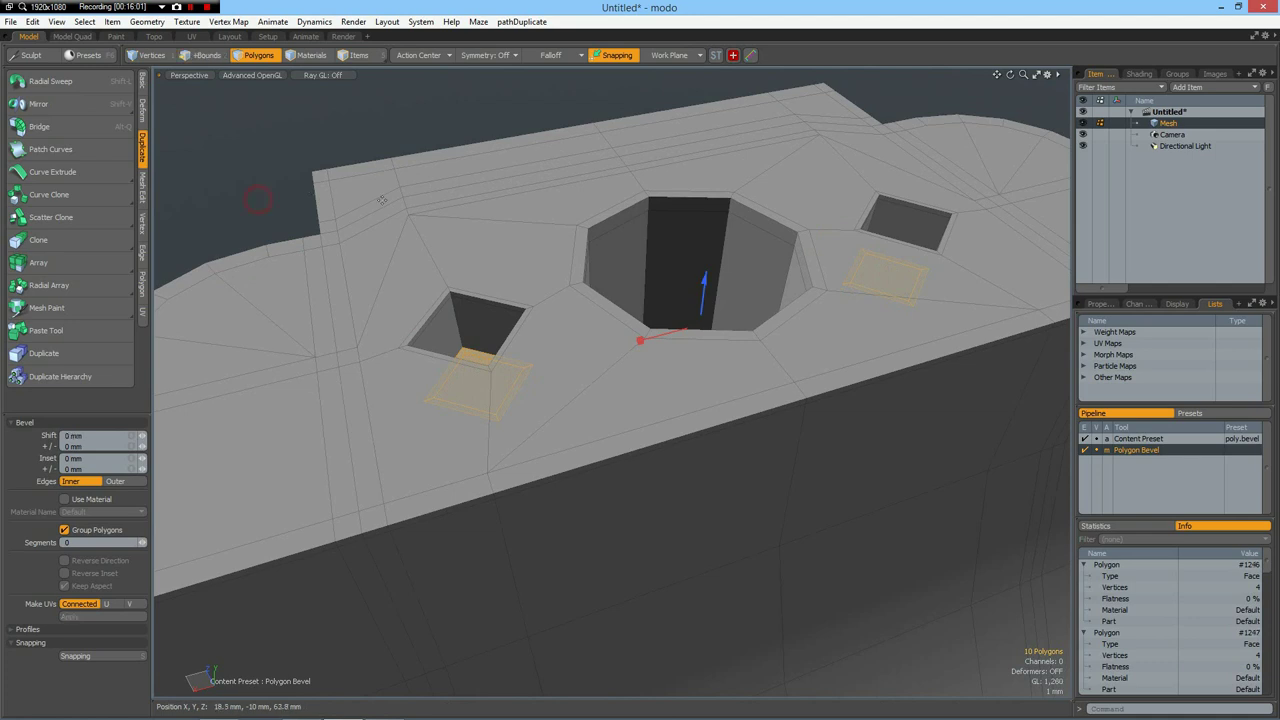
pyautogui.moveTo(704, 281); pyautogui.dragTo(725, 108)
pyautogui.keyDown('shift'); pyautogui.click(255, 162); pyautogui.keyUp('shift')
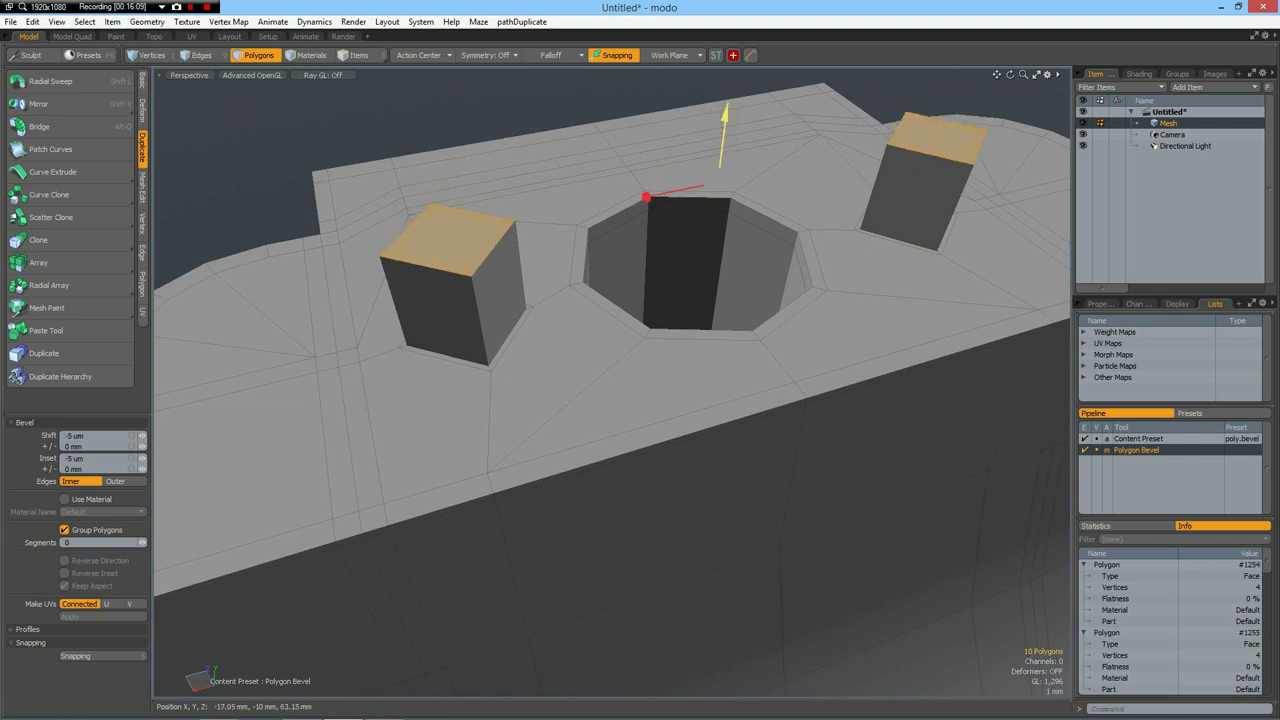
pyautogui.press('space')
pyautogui.click(268, 136)
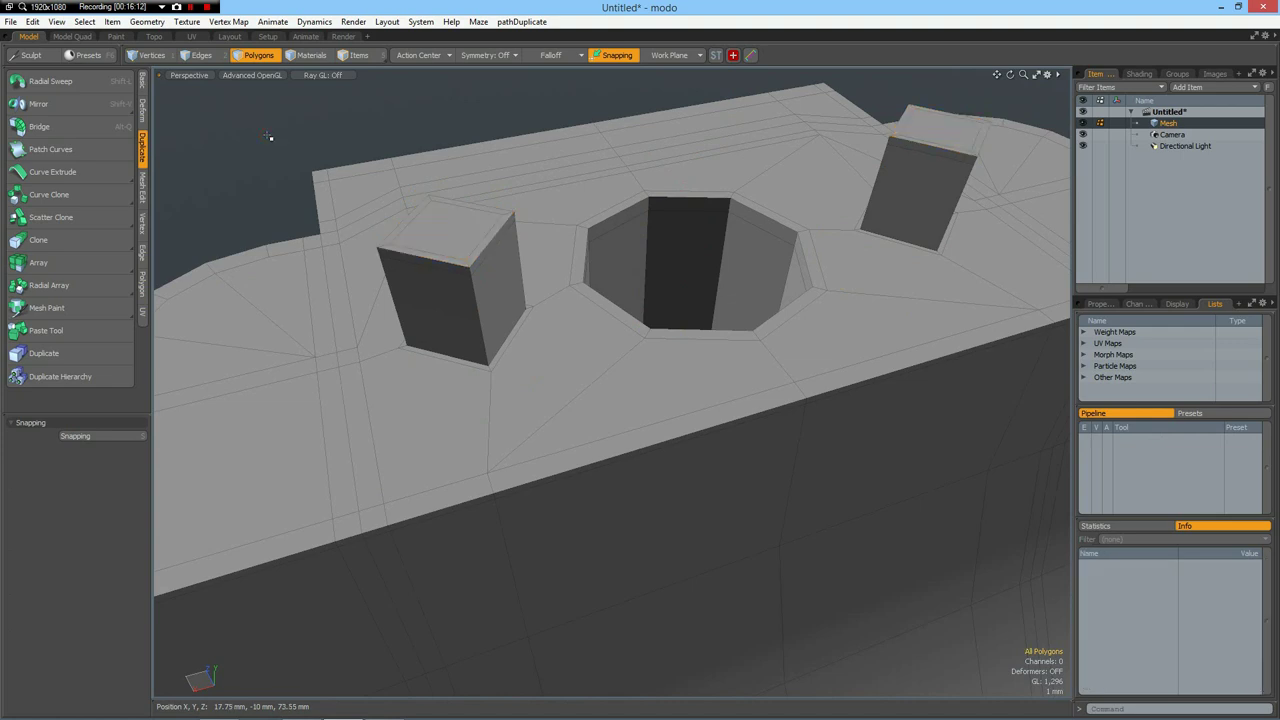
# - Preview the two pins with subdivision smoothing and return to the plain polygon display
pyautogui.press('Tab')
pyautogui.keyDown('alt'); pyautogui.moveTo(371, 320); pyautogui.dragTo(643, 303); pyautogui.keyUp('alt')
pyautogui.scroll(-6, 669, 300)
pyautogui.scroll(2, 672, 318)
pyautogui.scroll(2, 672, 316)
pyautogui.press('Tab')
# - Select the lower polygons of the bracket's flat outer face in the right view and move them 4.3 mm outward along Z
pyautogui.keyDown('alt'); pyautogui.keyDown('shift'); pyautogui.moveTo(569, 540); pyautogui.dragTo(535, 457); pyautogui.keyUp('shift'); pyautogui.keyUp('alt')
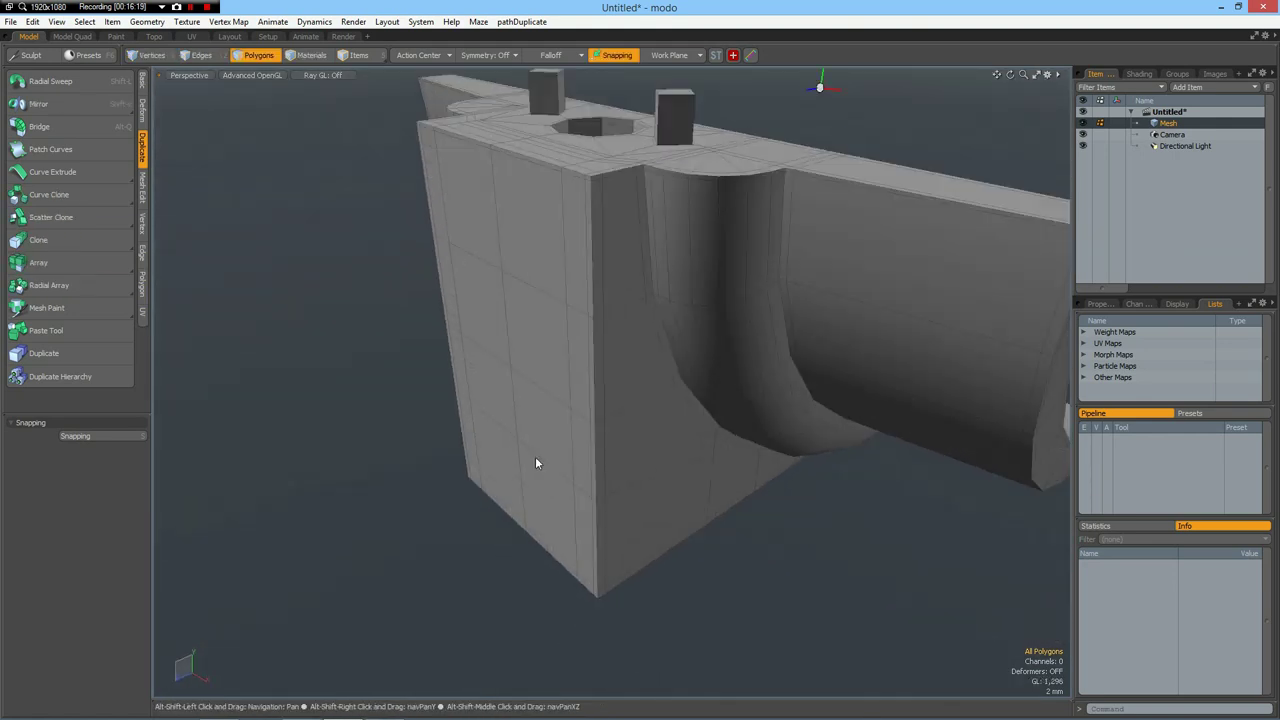
pyautogui.press('KP_3')
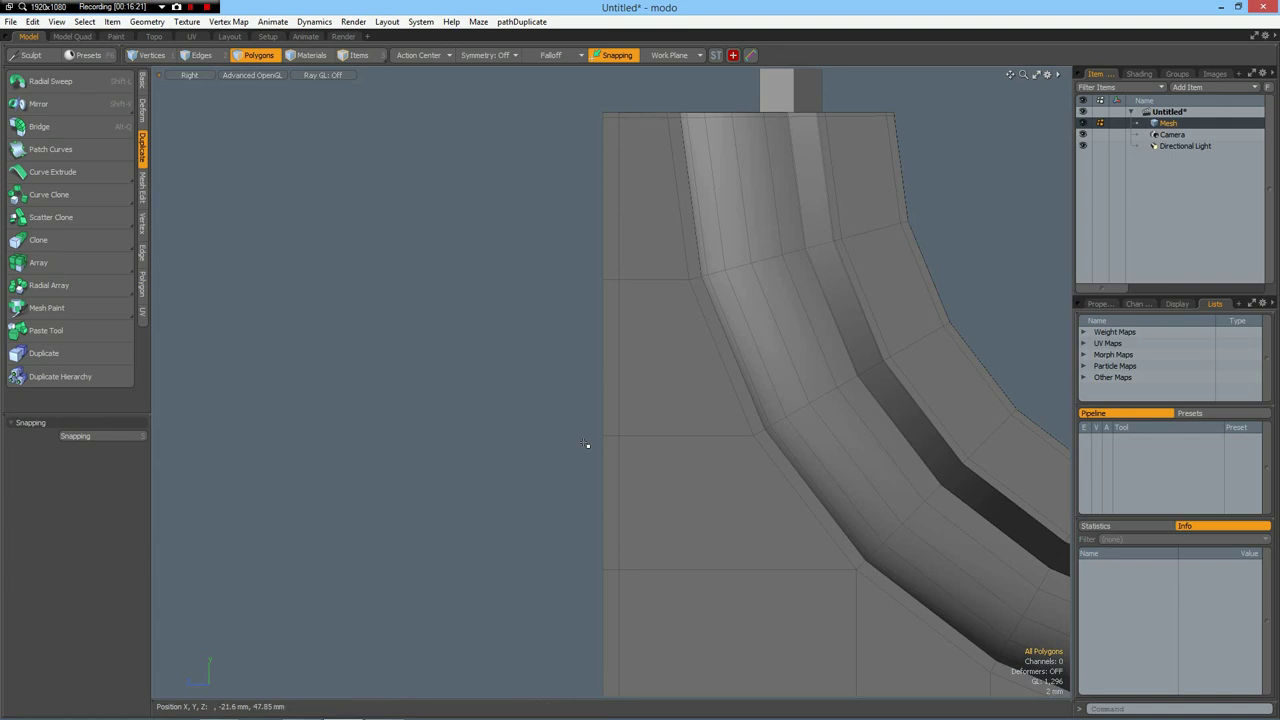
pyautogui.scroll(-3, 587, 445)
pyautogui.keyDown('alt'); pyautogui.keyDown('shift'); pyautogui.moveTo(618, 558); pyautogui.dragTo(639, 411); pyautogui.keyUp('shift'); pyautogui.keyUp('alt')
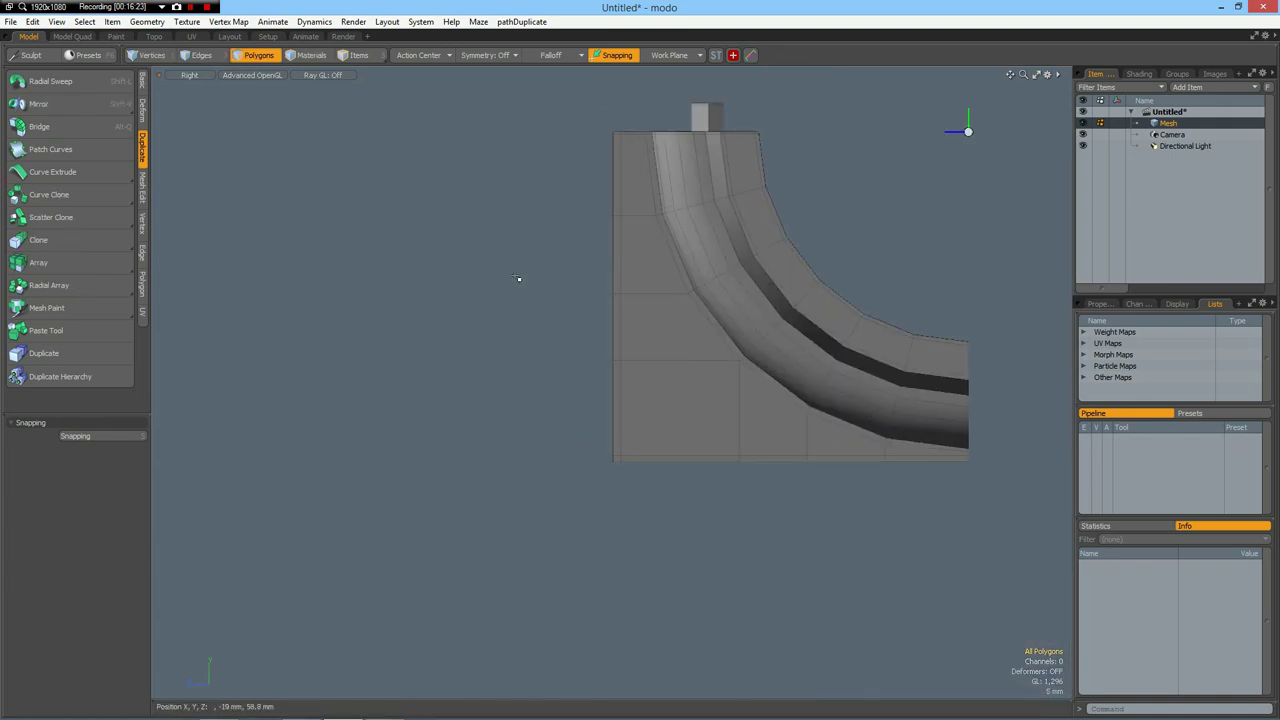
pyautogui.moveTo(518, 278)
pyautogui.mouseDown(button='right')
pyautogui.moveTo(562, 298)
pyautogui.moveTo(618, 634)
pyautogui.mouseUp(button='right')
pyautogui.press('w')
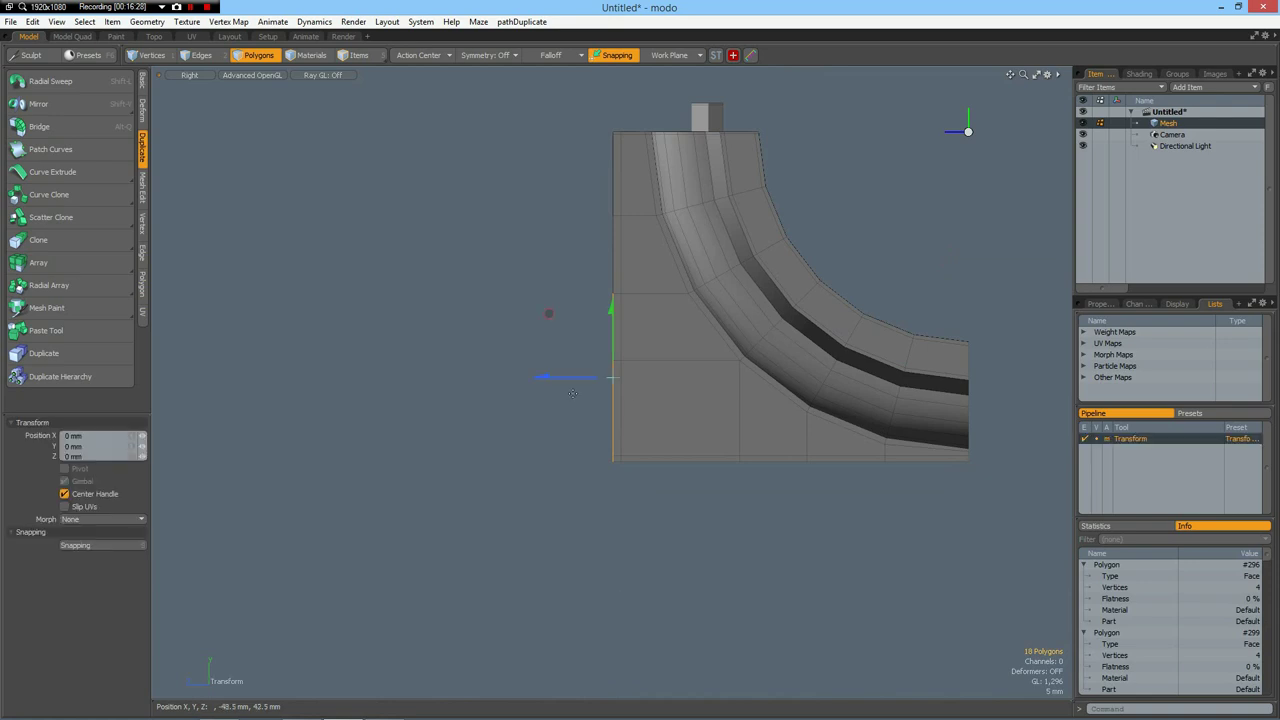
pyautogui.moveTo(550, 379); pyautogui.dragTo(519, 382)
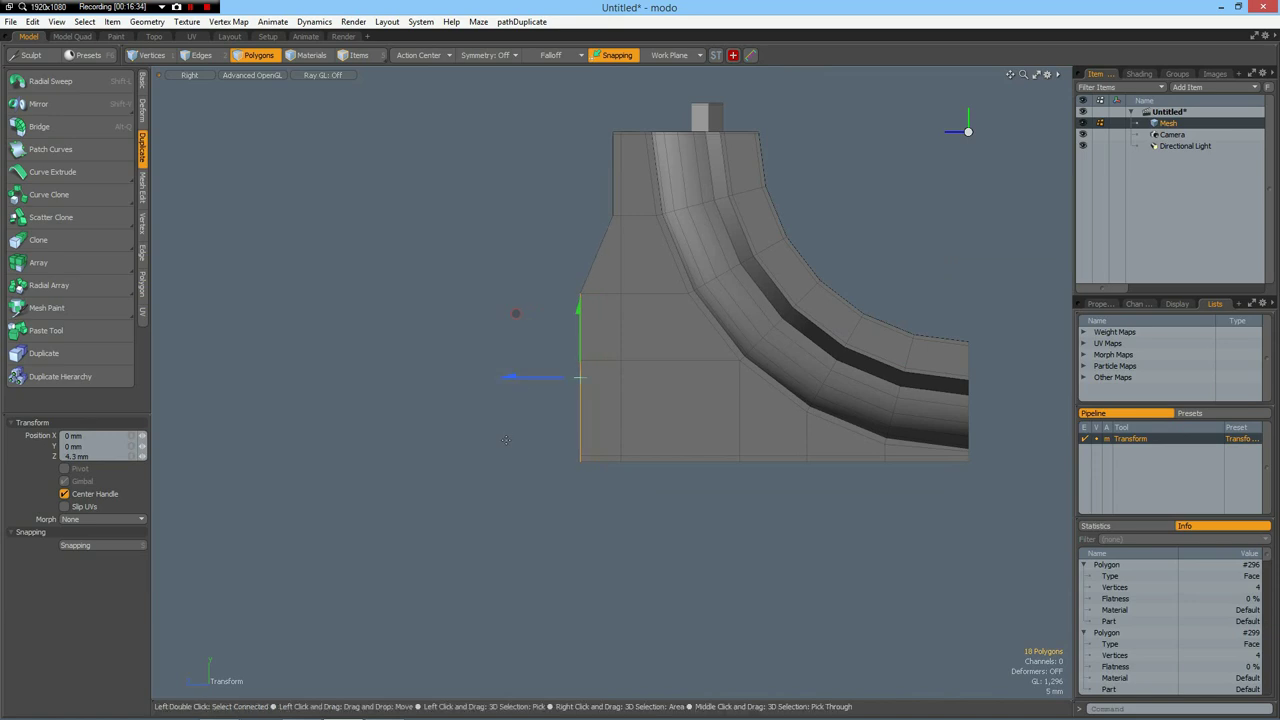
# - Extrude the selected lower outer polygons 1.6 mm along Z, keeping the new end polygons selected
pyautogui.hotkey('shift', 'x')
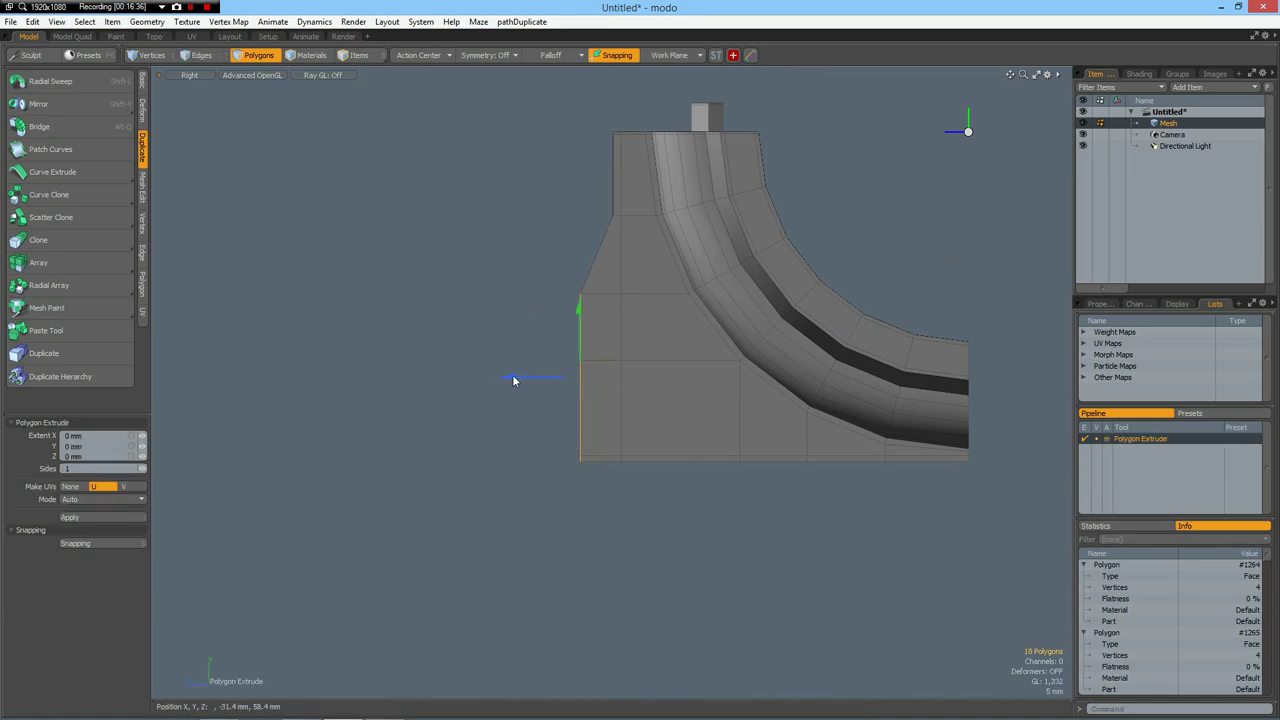
pyautogui.moveTo(511, 376); pyautogui.dragTo(499, 377)
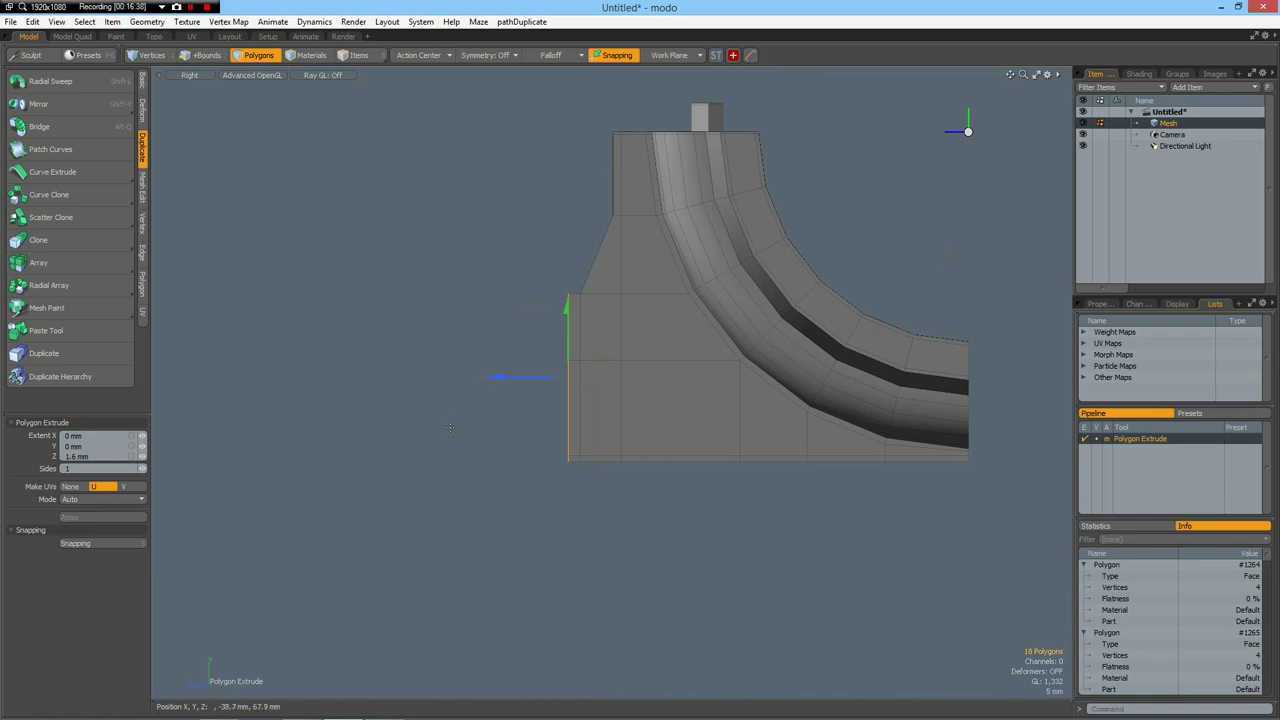
pyautogui.press('space')
pyautogui.click(457, 419)
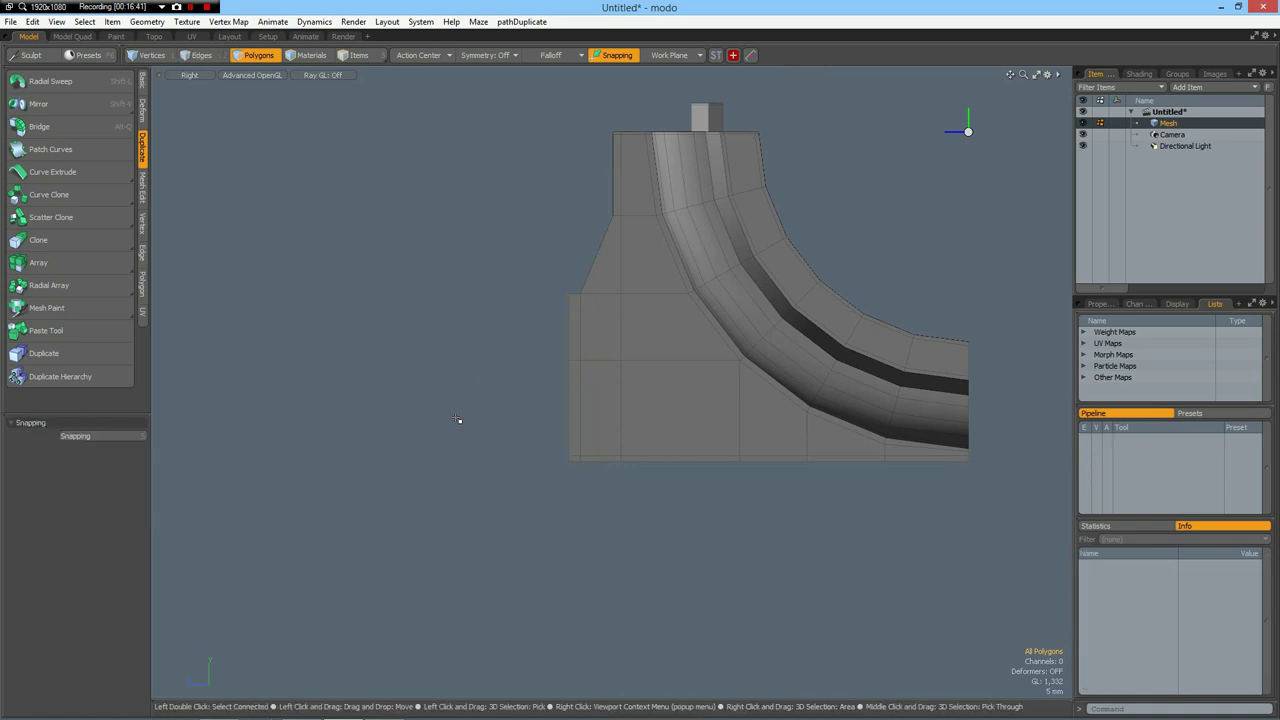
pyautogui.hotkey('ctrl', 'z')
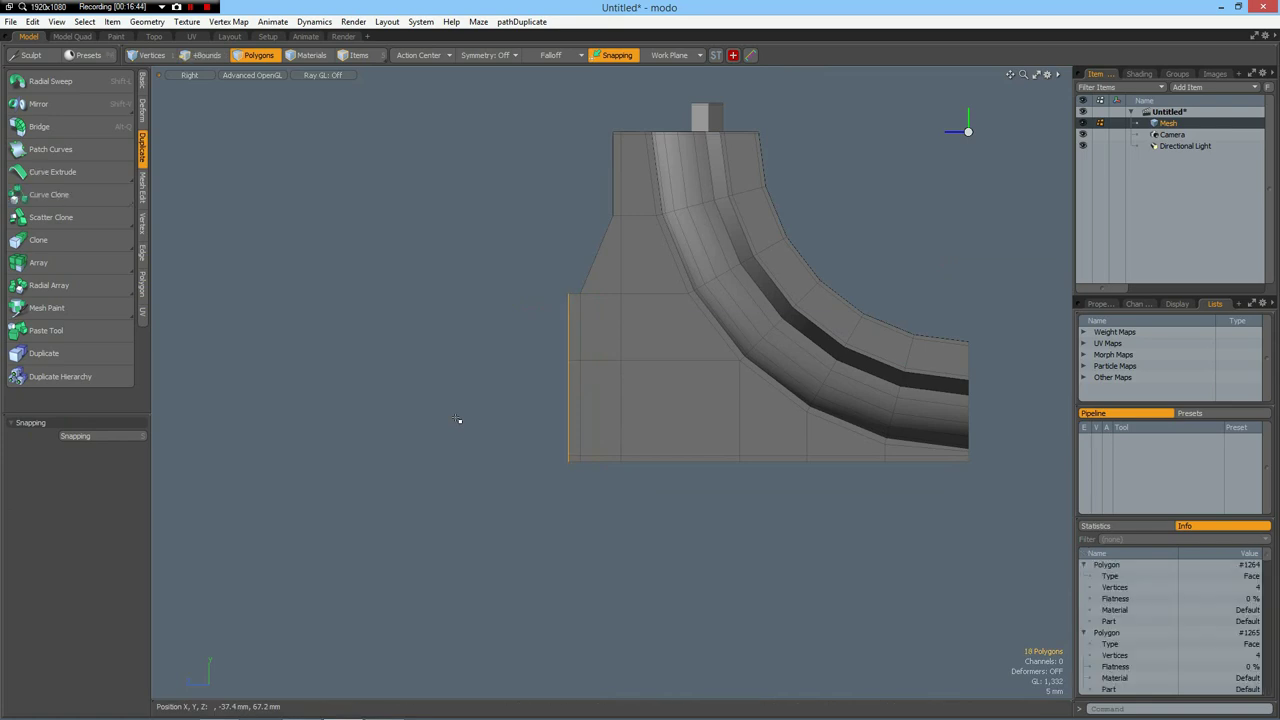
# - Extrude the end polygons another 4.3 mm along Z, and once more by a much longer section to form the foot
pyautogui.hotkey('shift', 'x')
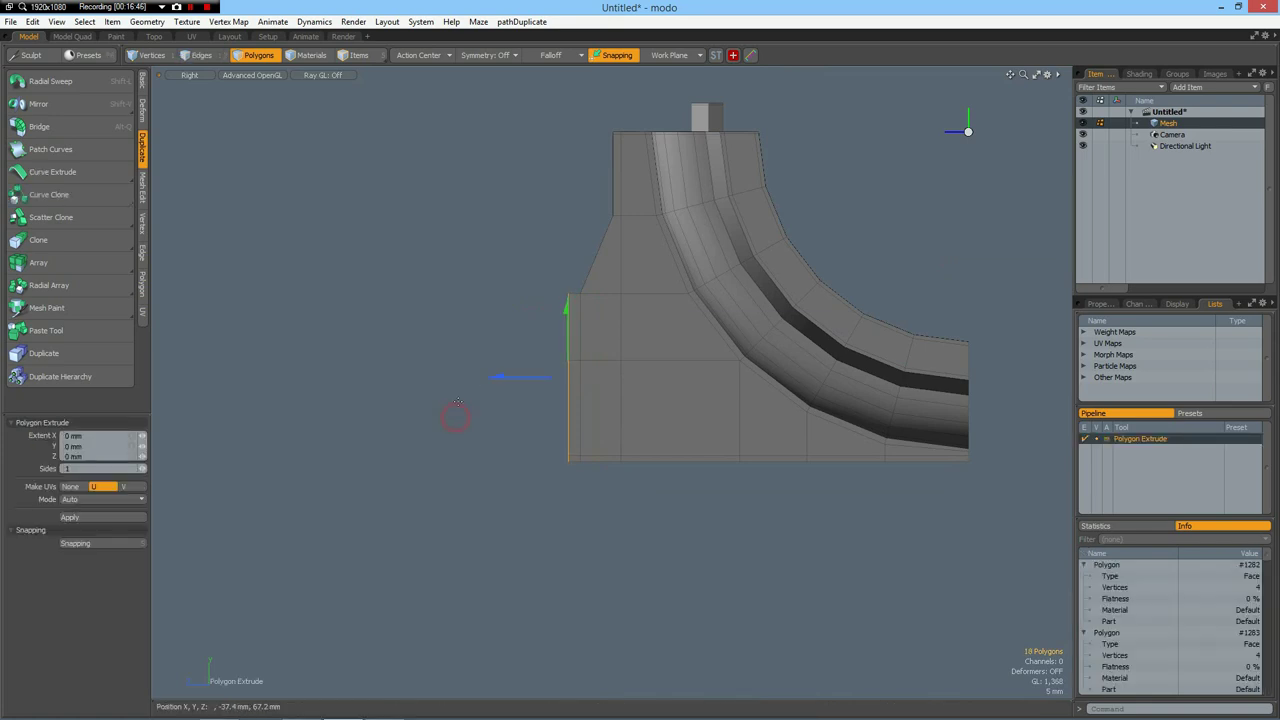
pyautogui.moveTo(495, 377); pyautogui.dragTo(456, 377)
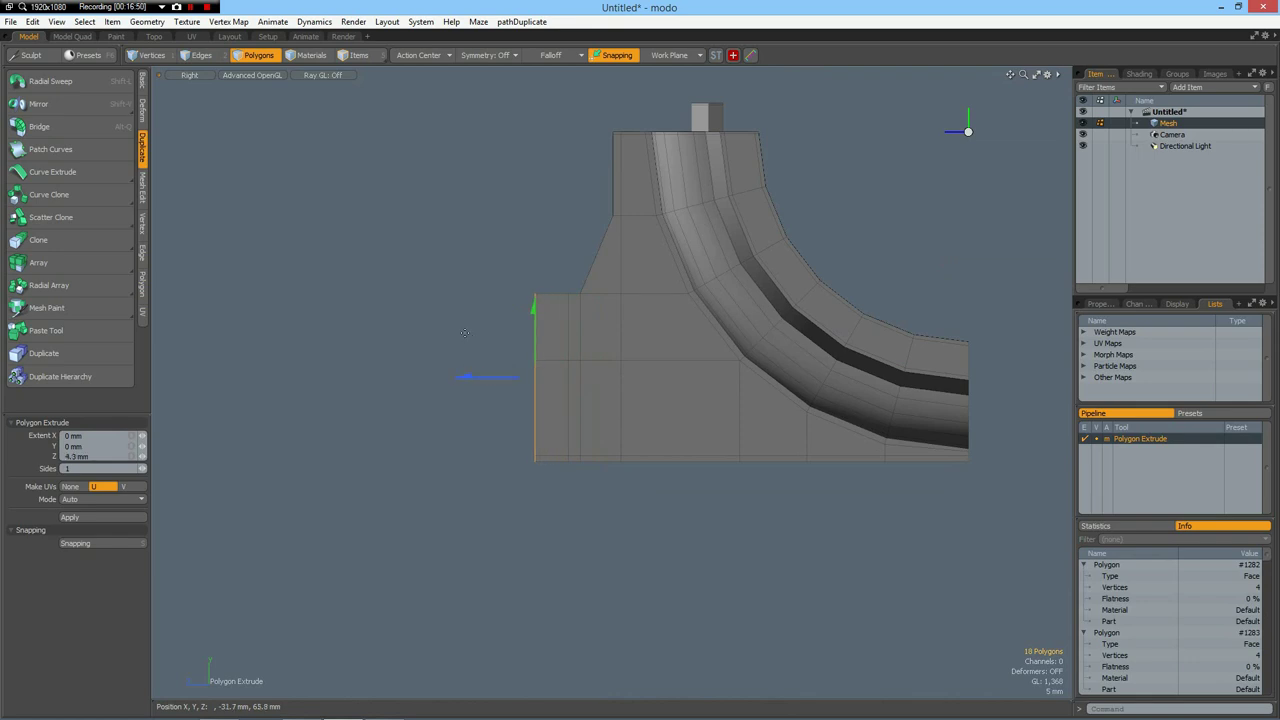
pyautogui.keyDown('shift'); pyautogui.click(465, 333); pyautogui.keyUp('shift')
pyautogui.moveTo(465, 376); pyautogui.dragTo(292, 377)
pyautogui.press('space')
pyautogui.click(397, 526)
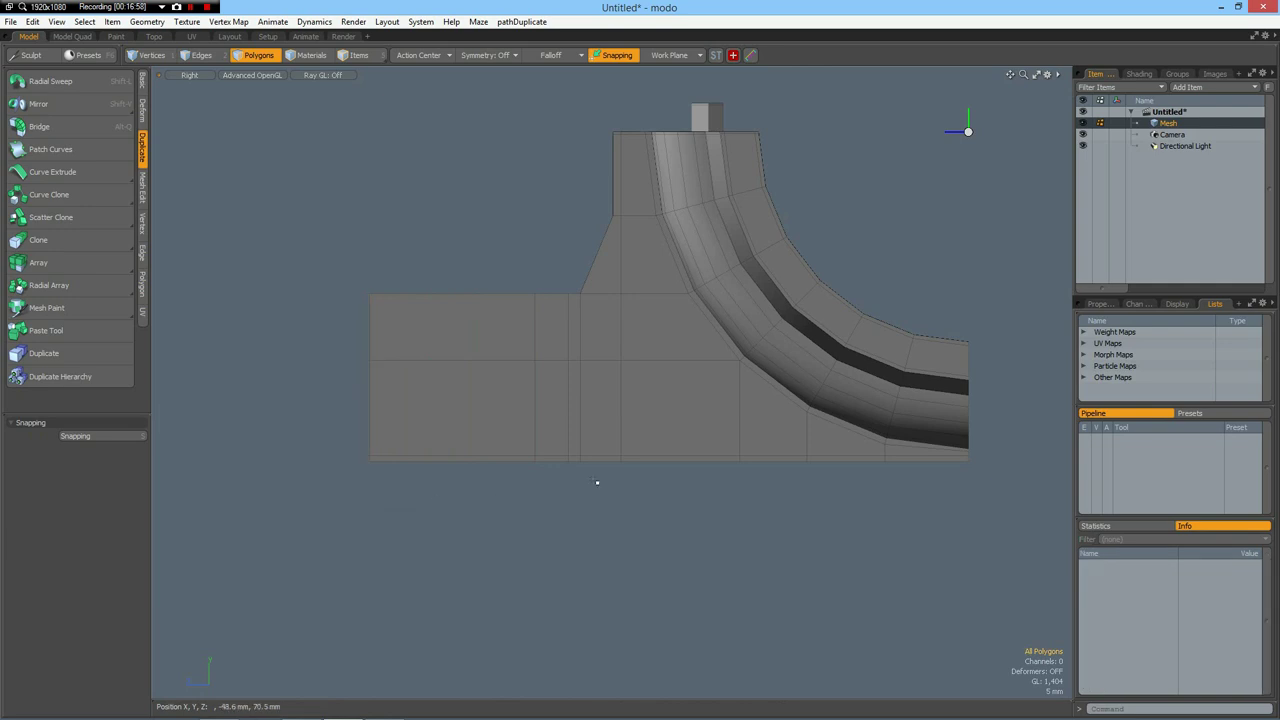
# - Select the side polygons of the foot's long end section in the top view and scale them to 159.5 % in X
pyautogui.hotkey('ctrl', 'space')
pyautogui.click(677, 449)
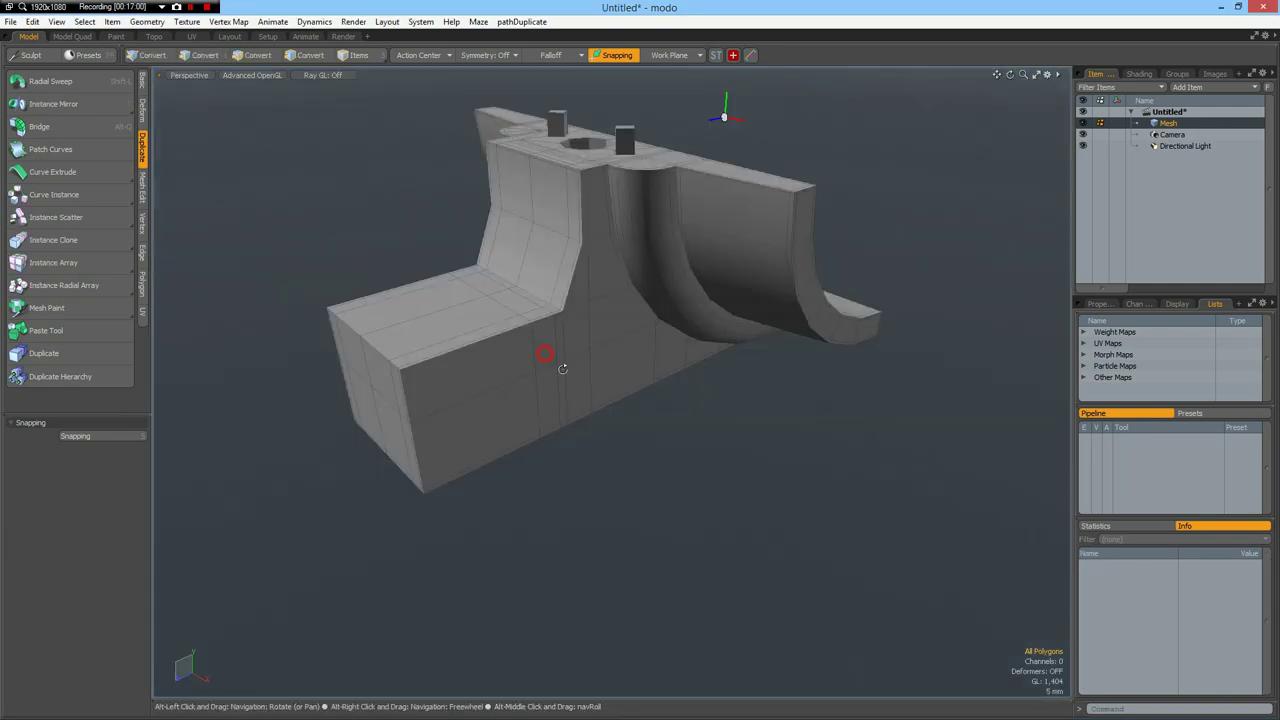
pyautogui.keyDown('alt'); pyautogui.moveTo(602, 434); pyautogui.dragTo(622, 387); pyautogui.keyUp('alt')
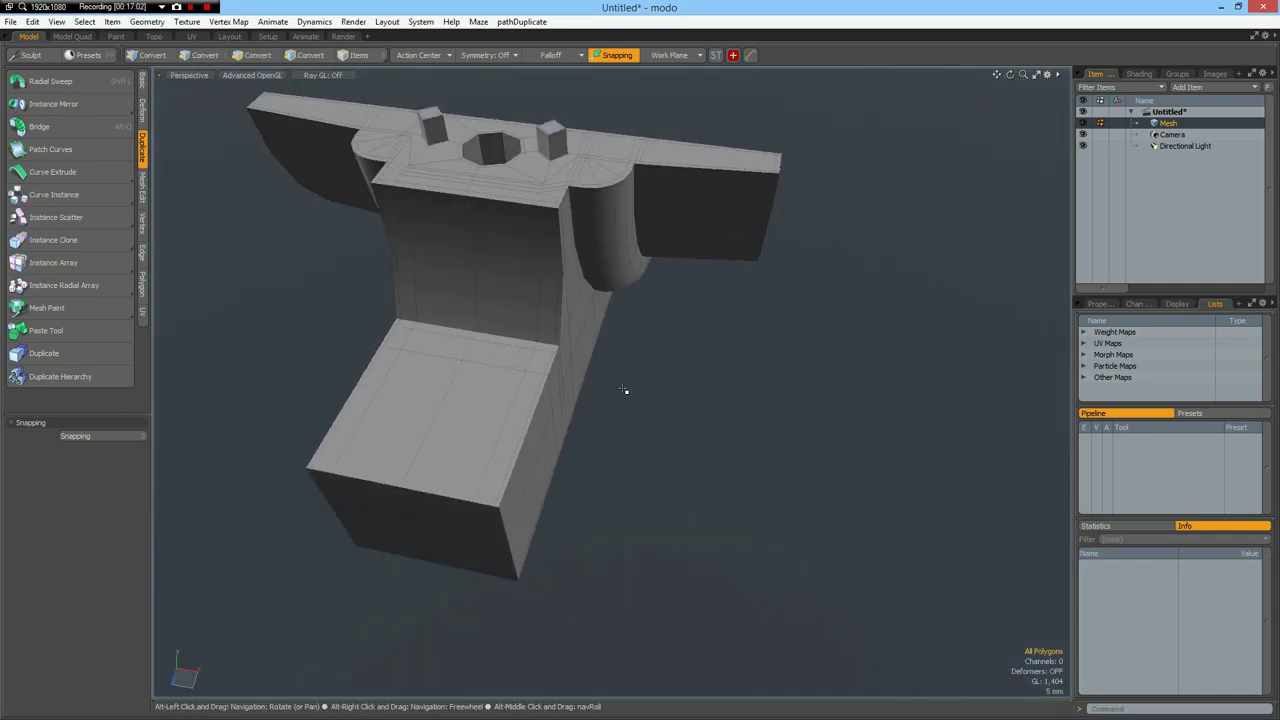
pyautogui.press('KP_1')
pyautogui.keyDown('alt'); pyautogui.moveTo(606, 478); pyautogui.dragTo(725, 350); pyautogui.keyUp('alt')
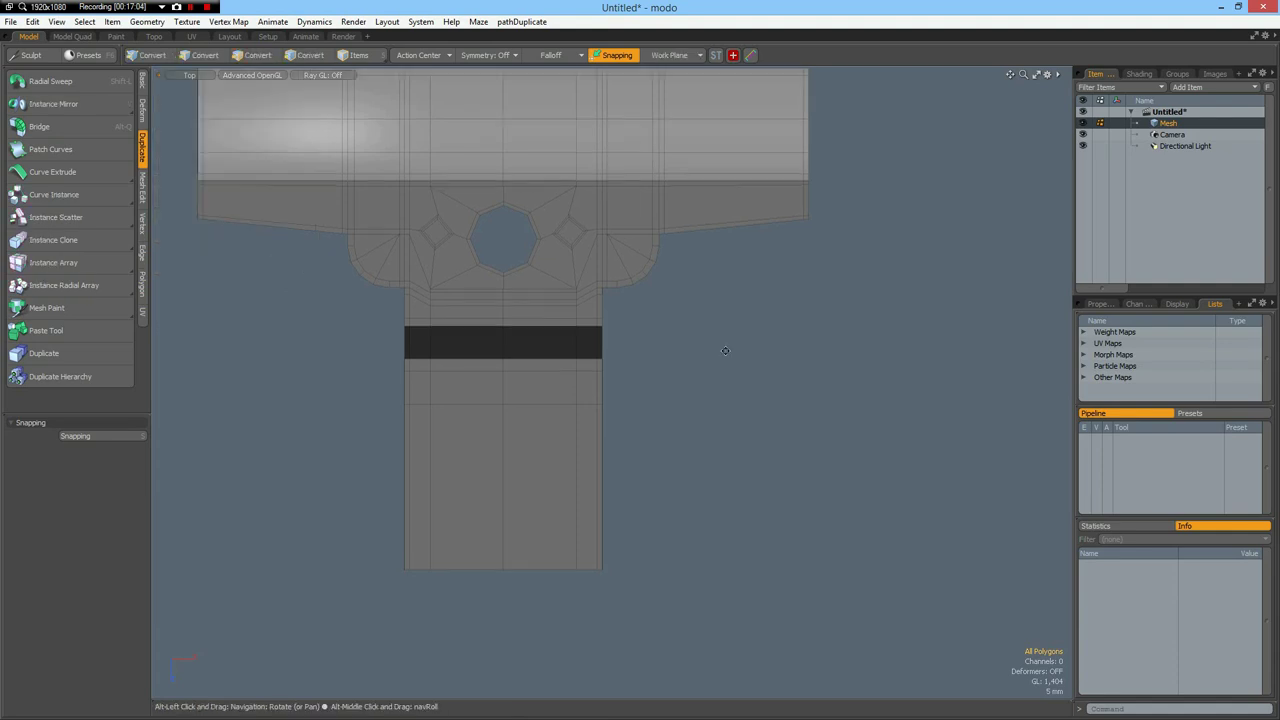
pyautogui.moveTo(661, 309); pyautogui.dragTo(712, 558, button='middle')
pyautogui.keyDown('shift'); pyautogui.moveTo(436, 316); pyautogui.dragTo(498, 594, button='right'); pyautogui.keyUp('shift')
pyautogui.press('r')
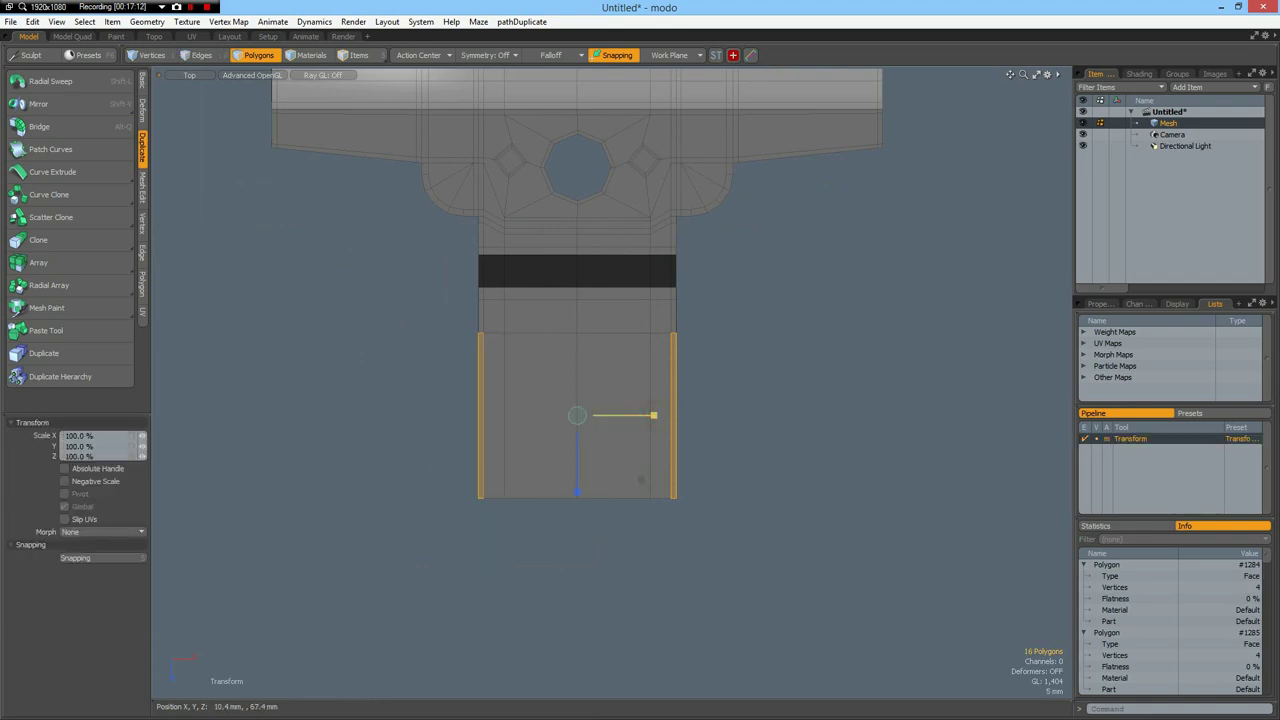
pyautogui.moveTo(653, 415); pyautogui.dragTo(701, 415)
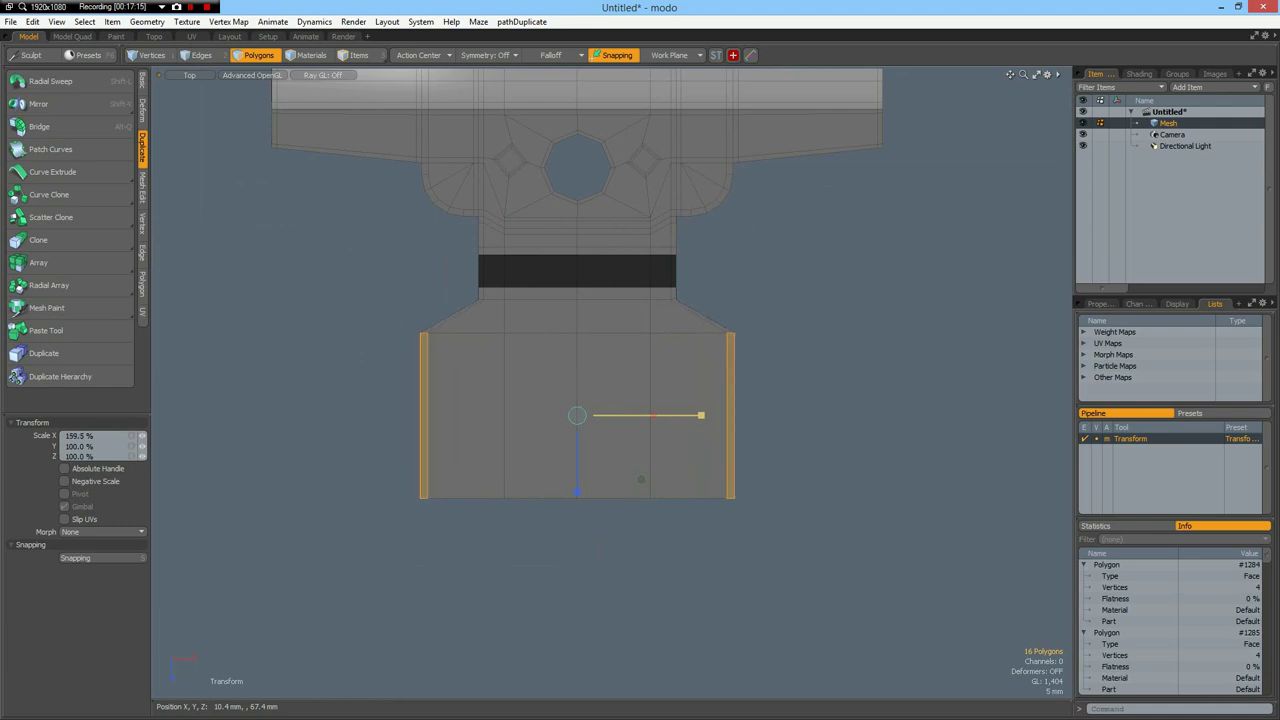
pyautogui.press('space')
pyautogui.click(820, 456)
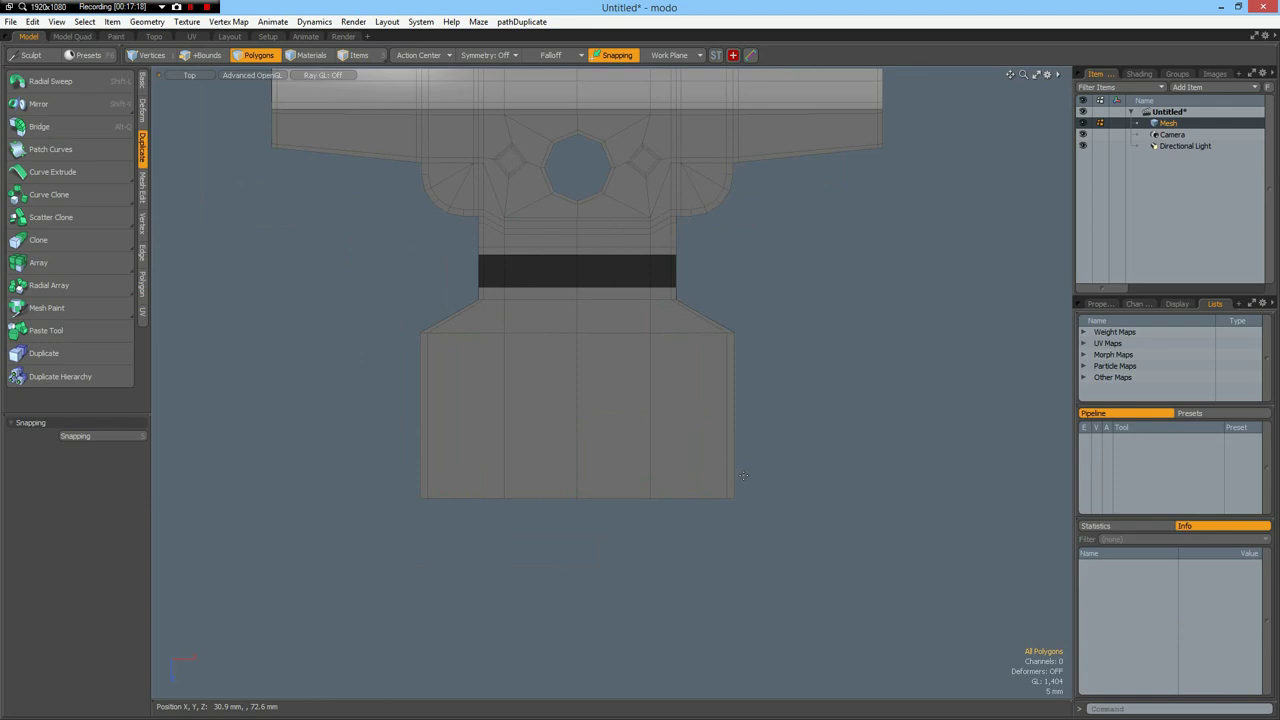
# - Slice straight across the widened foot just inside its outer end, and inspect it in the perspective view
pyautogui.hotkey('shift', 'c')
pyautogui.moveTo(373, 491); pyautogui.dragTo(433, 491)
pyautogui.press('space')
pyautogui.hotkey('ctrl', 'space')
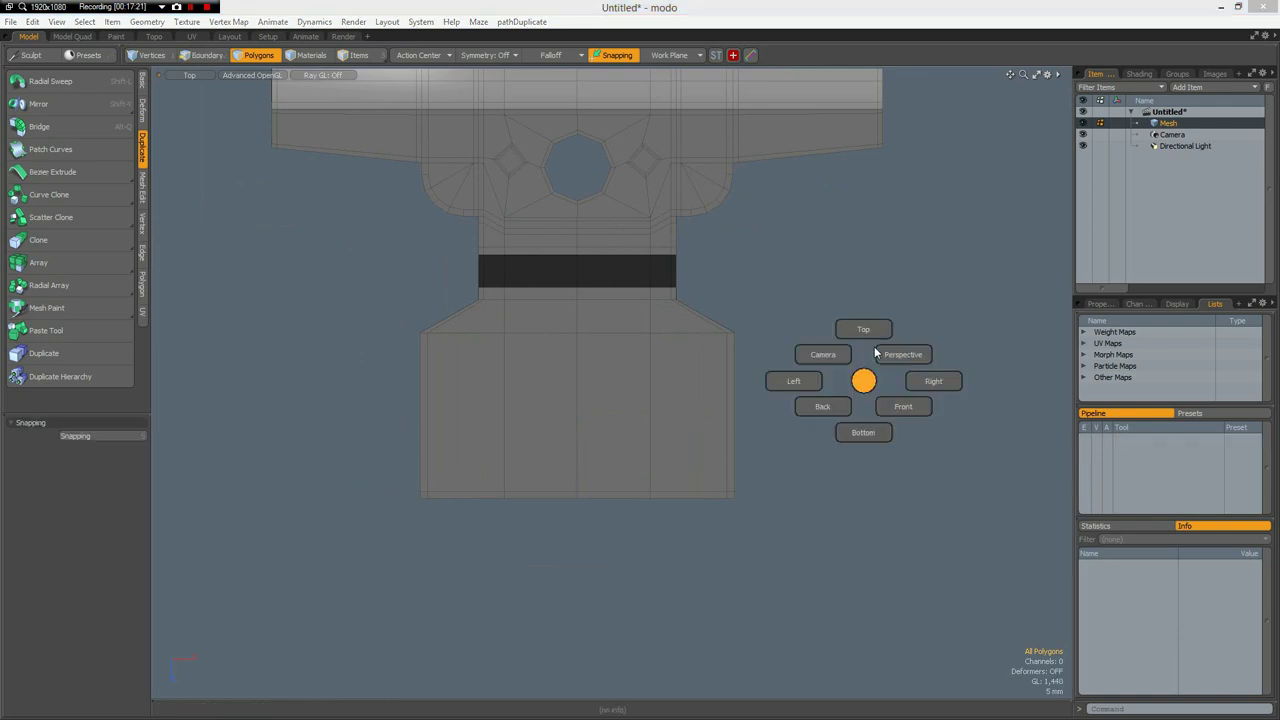
pyautogui.click(906, 354)
pyautogui.keyDown('alt'); pyautogui.moveTo(685, 337); pyautogui.dragTo(686, 354); pyautogui.keyUp('alt')
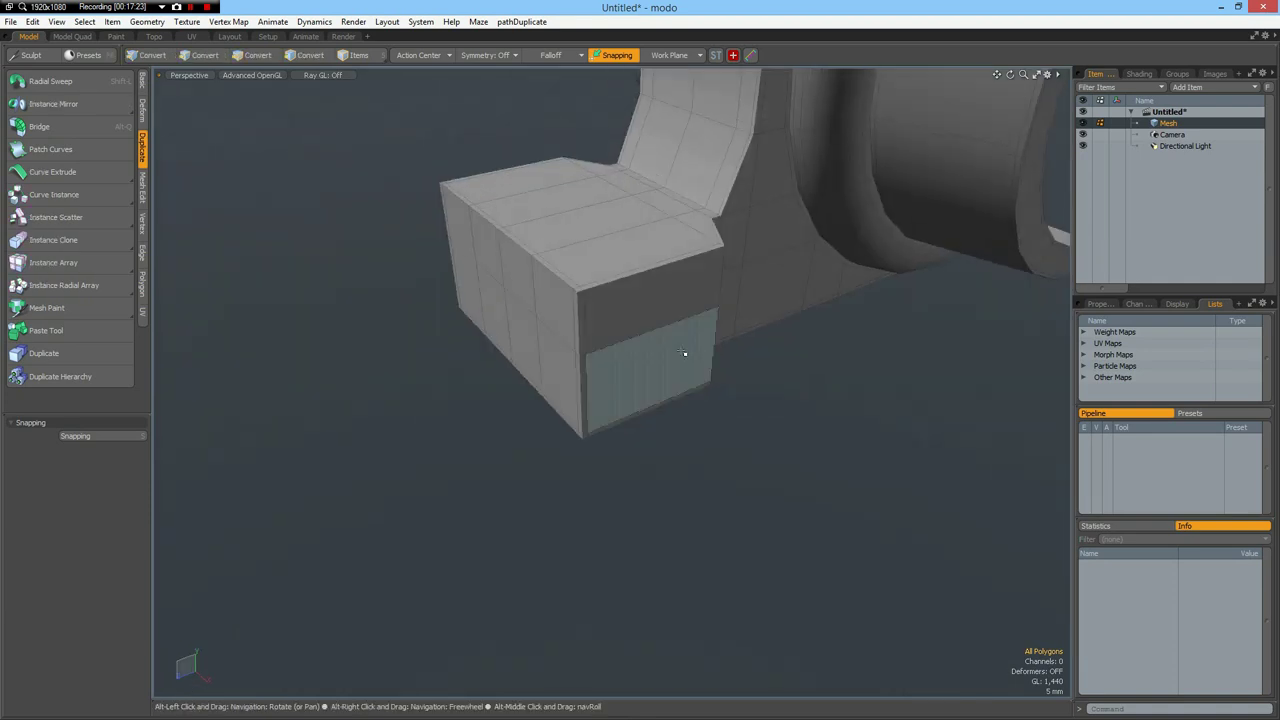
# - Add an edge loop to the foot's end block at about 6.8 %, close to where it narrows, and check its subdivided shape
pyautogui.press('Tab')
pyautogui.keyDown('alt'); pyautogui.moveTo(690, 308); pyautogui.dragTo(485, 353); pyautogui.keyUp('alt')
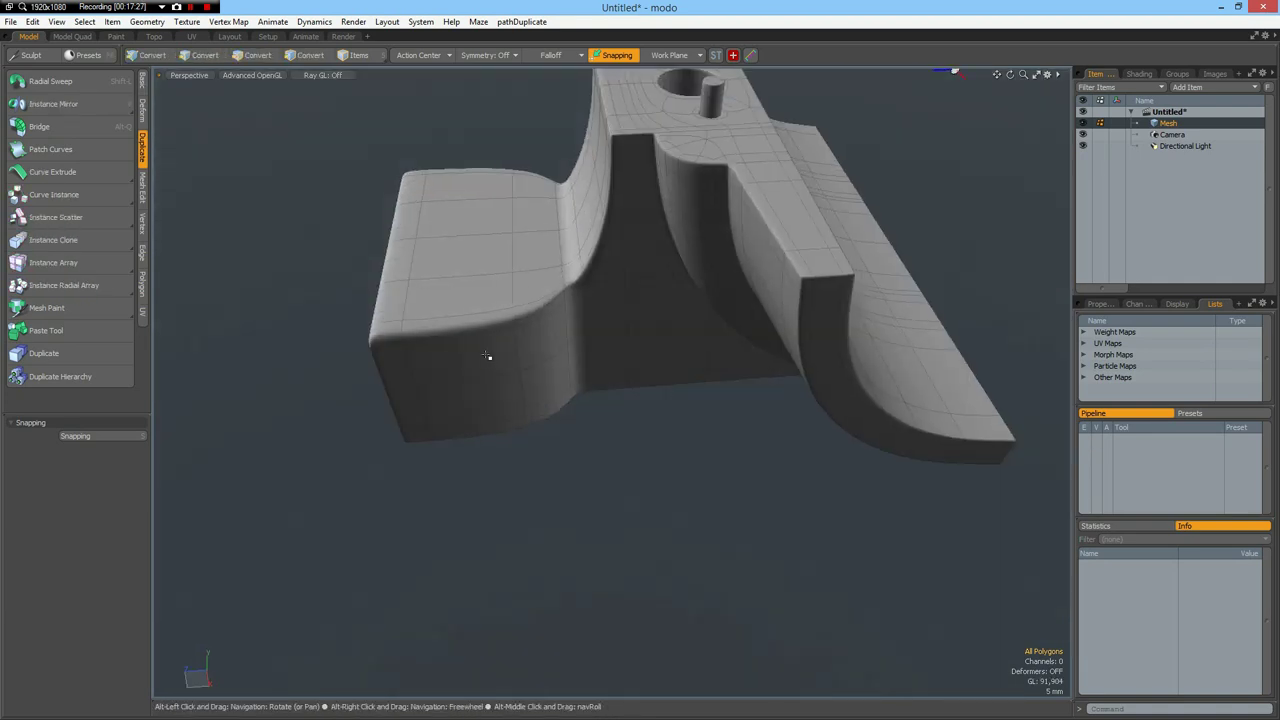
pyautogui.hotkey('alt', 'l')
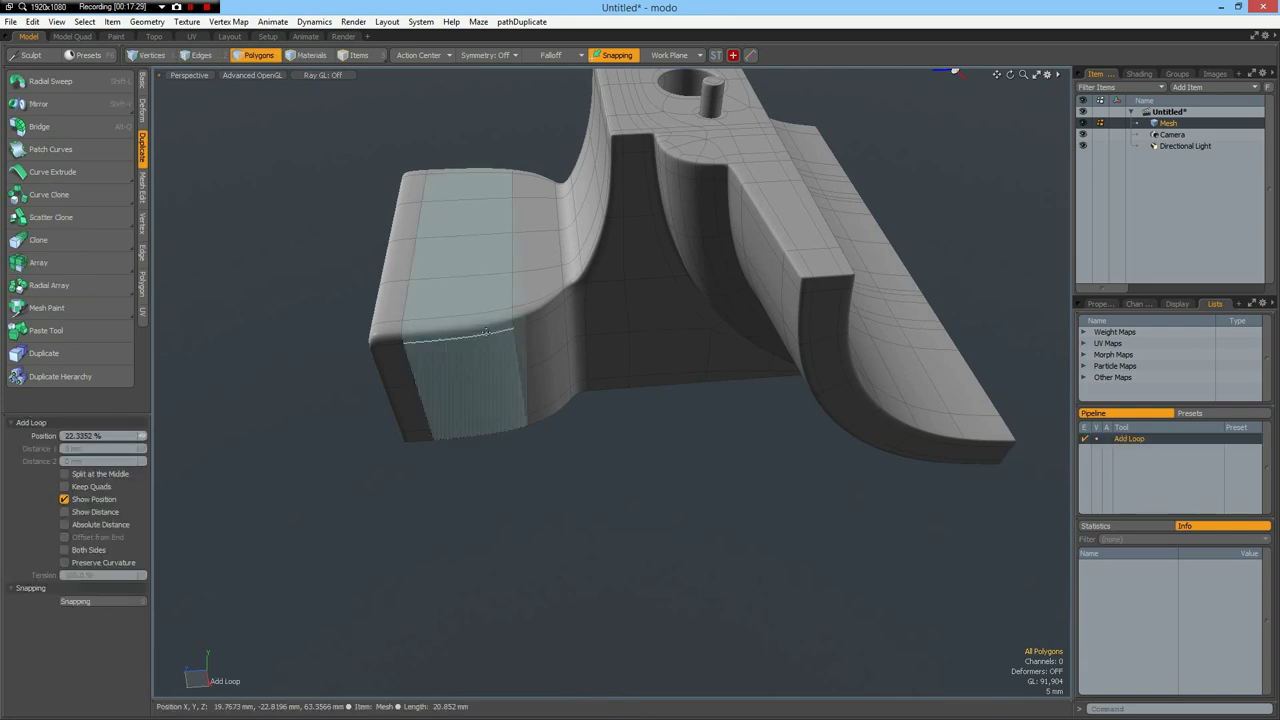
pyautogui.click(485, 332)
pyautogui.moveTo(499, 329); pyautogui.dragTo(507, 328)
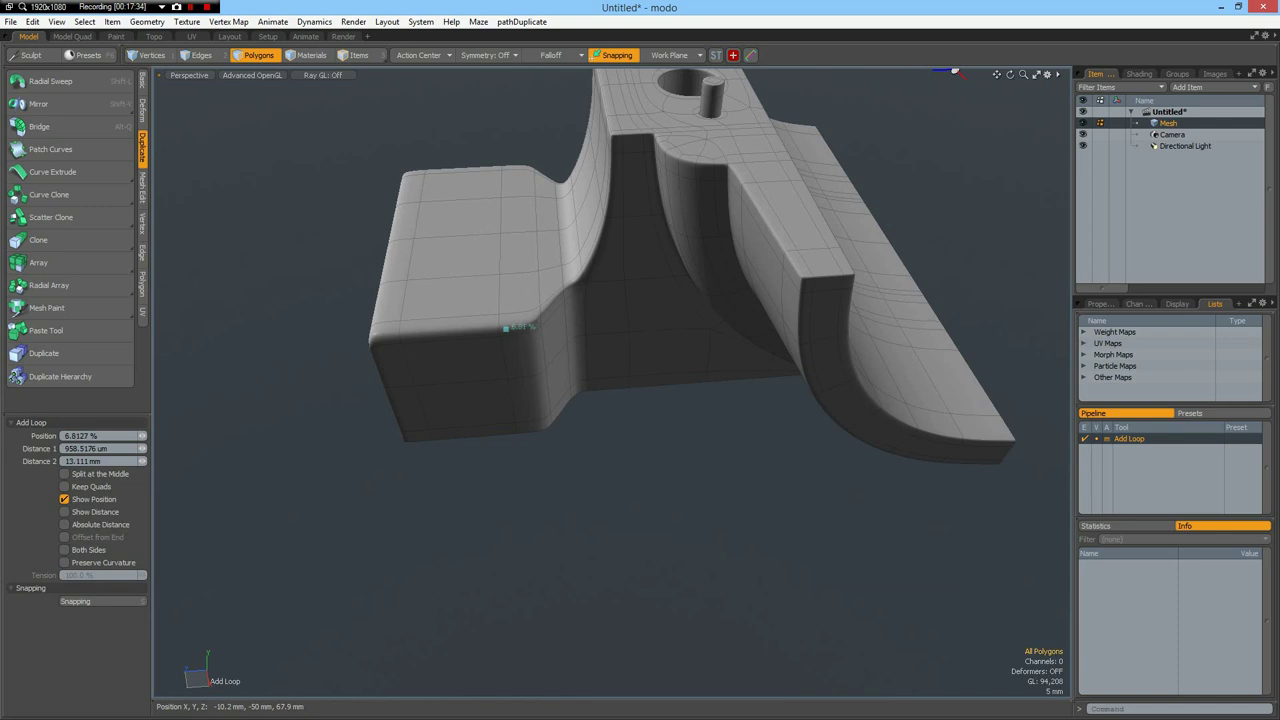
pyautogui.press('space')
pyautogui.keyDown('alt'); pyautogui.moveTo(623, 474); pyautogui.dragTo(680, 440); pyautogui.keyUp('alt')
pyautogui.press('Tab')
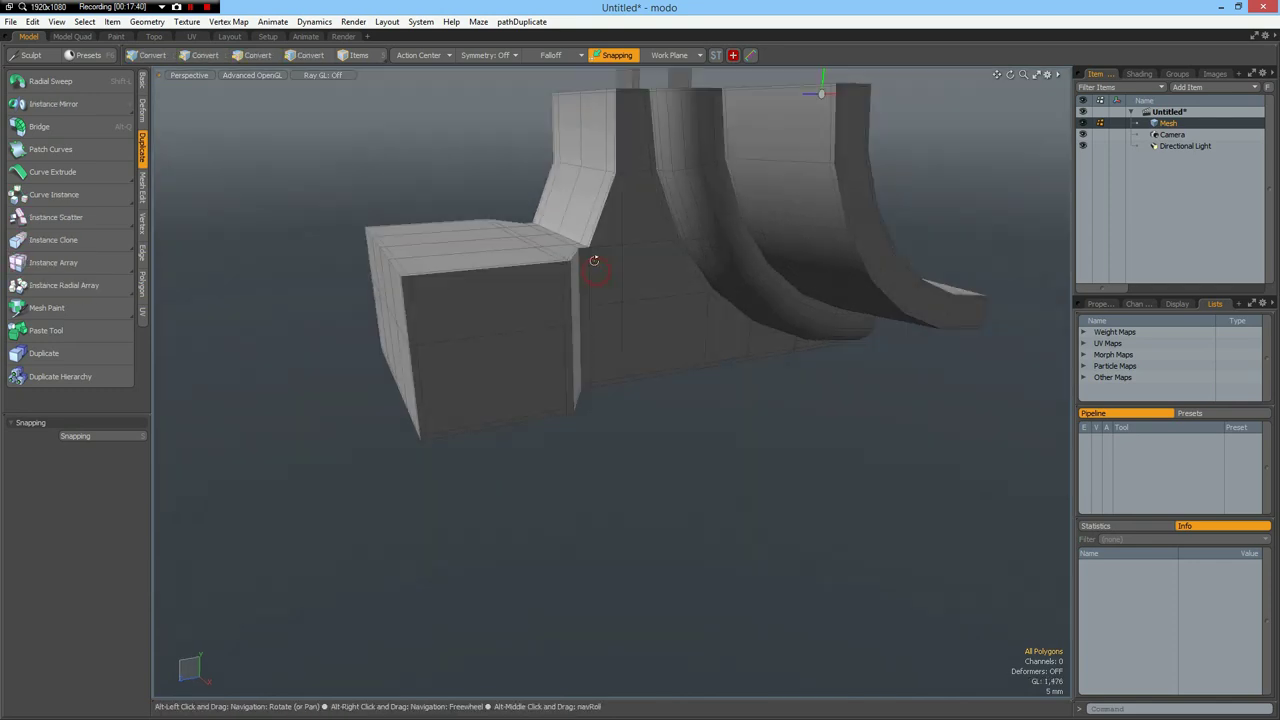
# - Turn on X symmetry and delete the upper wall polygon directly beside the foot's neck, together with its mirrored counterpart
pyautogui.keyDown('alt'); pyautogui.moveTo(594, 260); pyautogui.dragTo(592, 253); pyautogui.keyUp('alt')
pyautogui.click(483, 57)
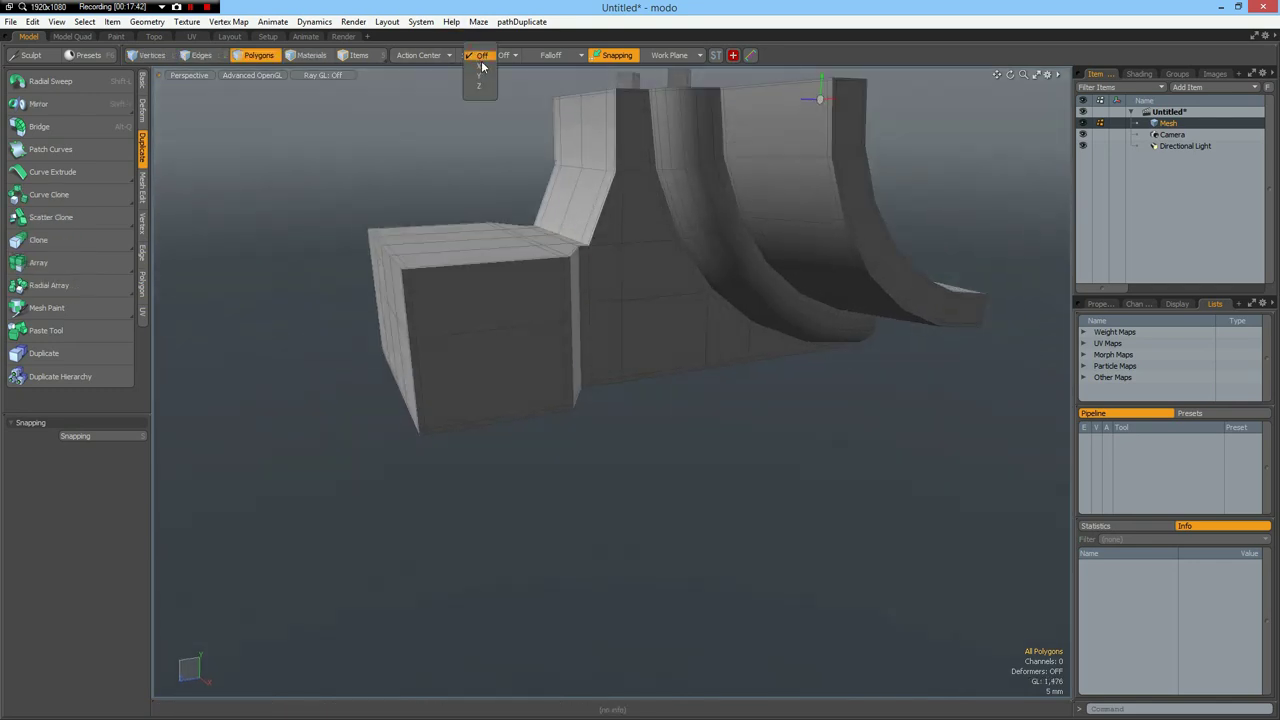
pyautogui.click(481, 66)
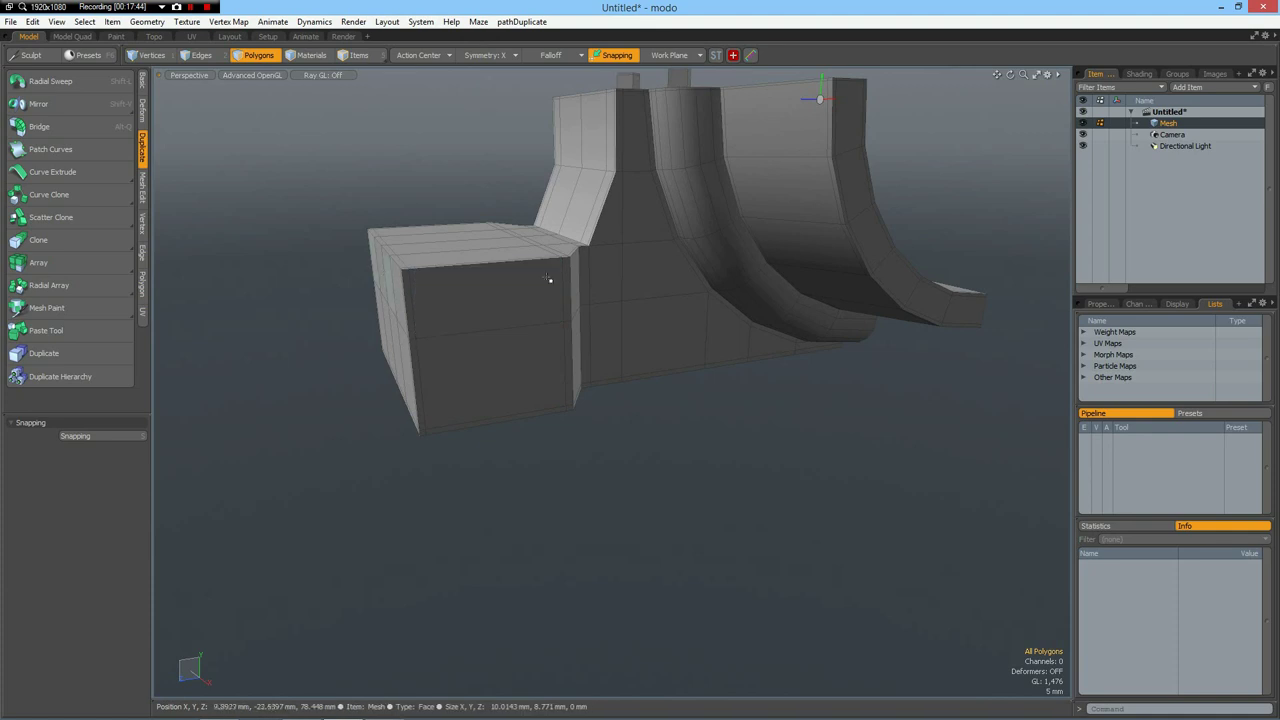
pyautogui.hotkey('alt', 'l')
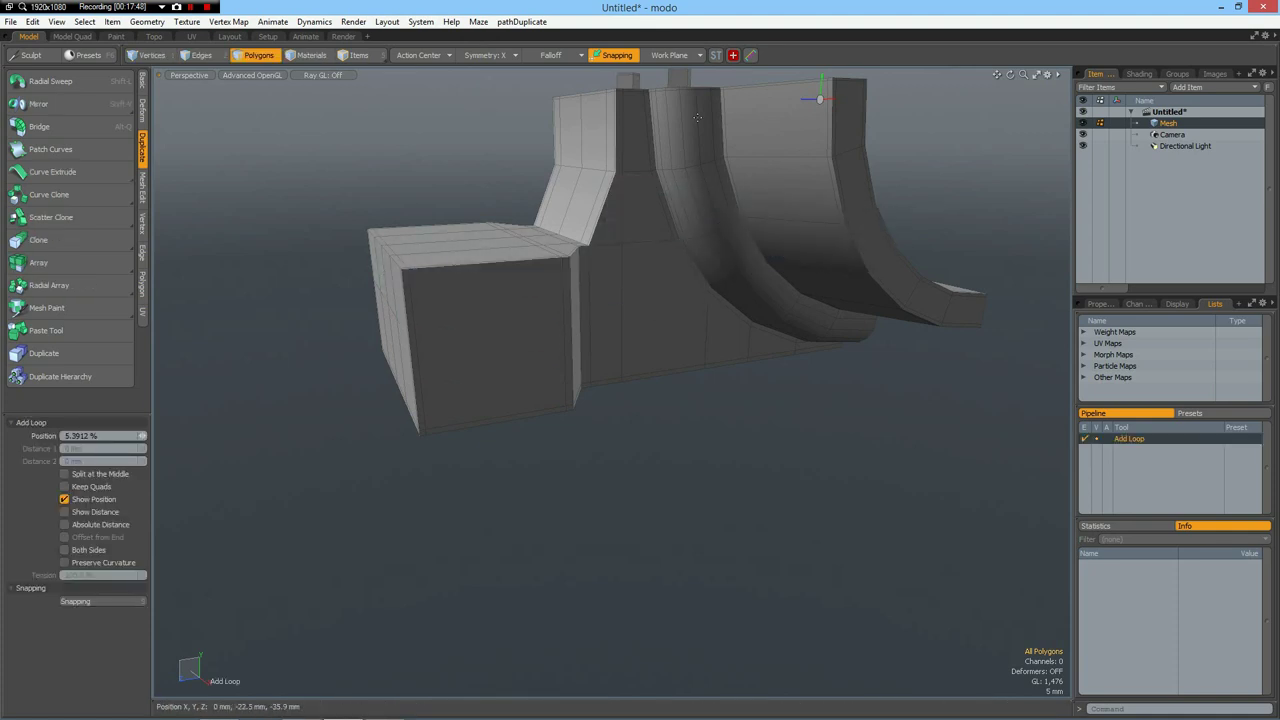
pyautogui.hotkey('ctrl', 'z')
pyautogui.moveTo(714, 452)
pyautogui.keyDown('alt'); pyautogui.keyDown('shift'); pyautogui.mouseDown()
pyautogui.moveTo(729, 492)
pyautogui.moveTo(700, 464)
pyautogui.mouseUp(); pyautogui.keyUp('shift'); pyautogui.keyUp('alt')
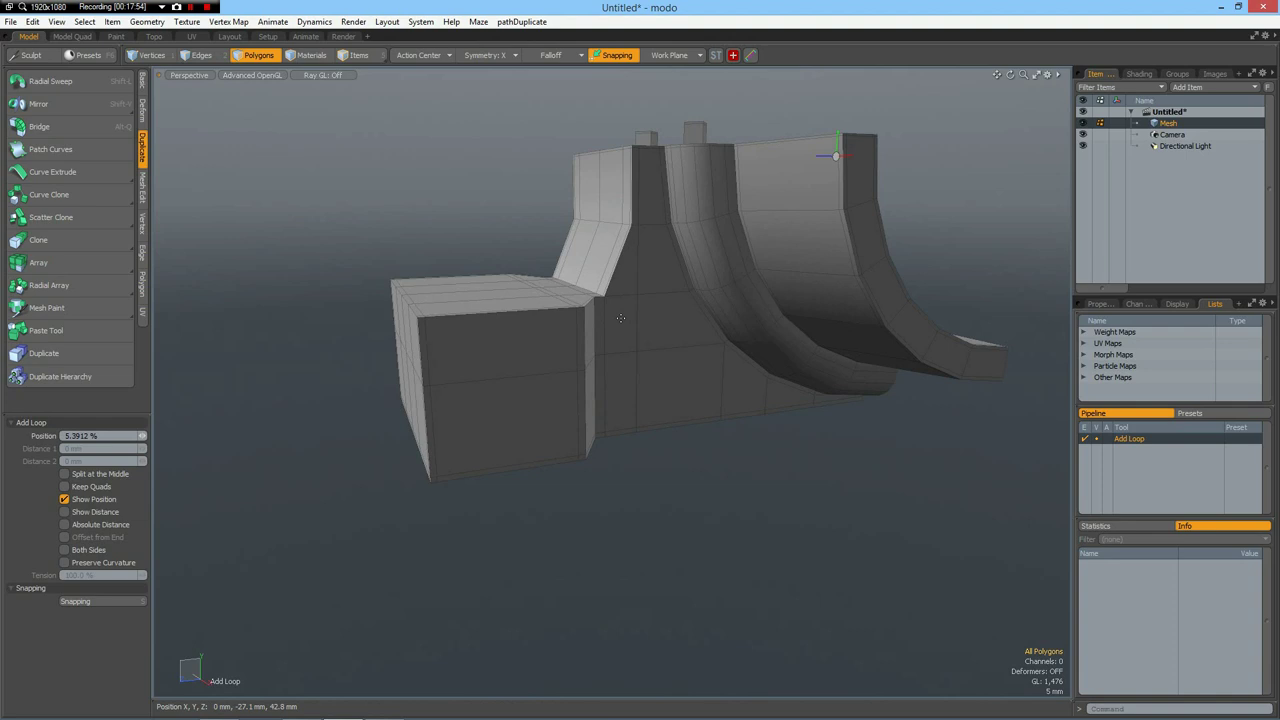
pyautogui.press('space')
pyautogui.click(620, 327)
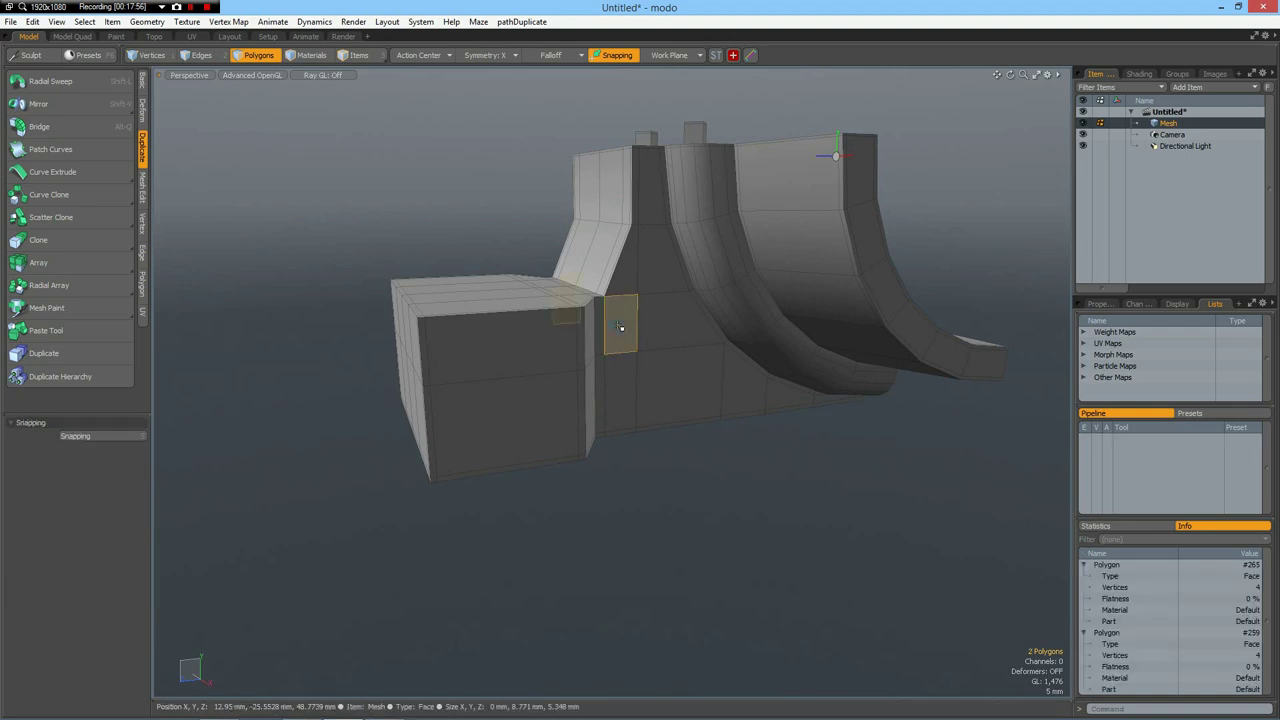
pyautogui.press('Delete')
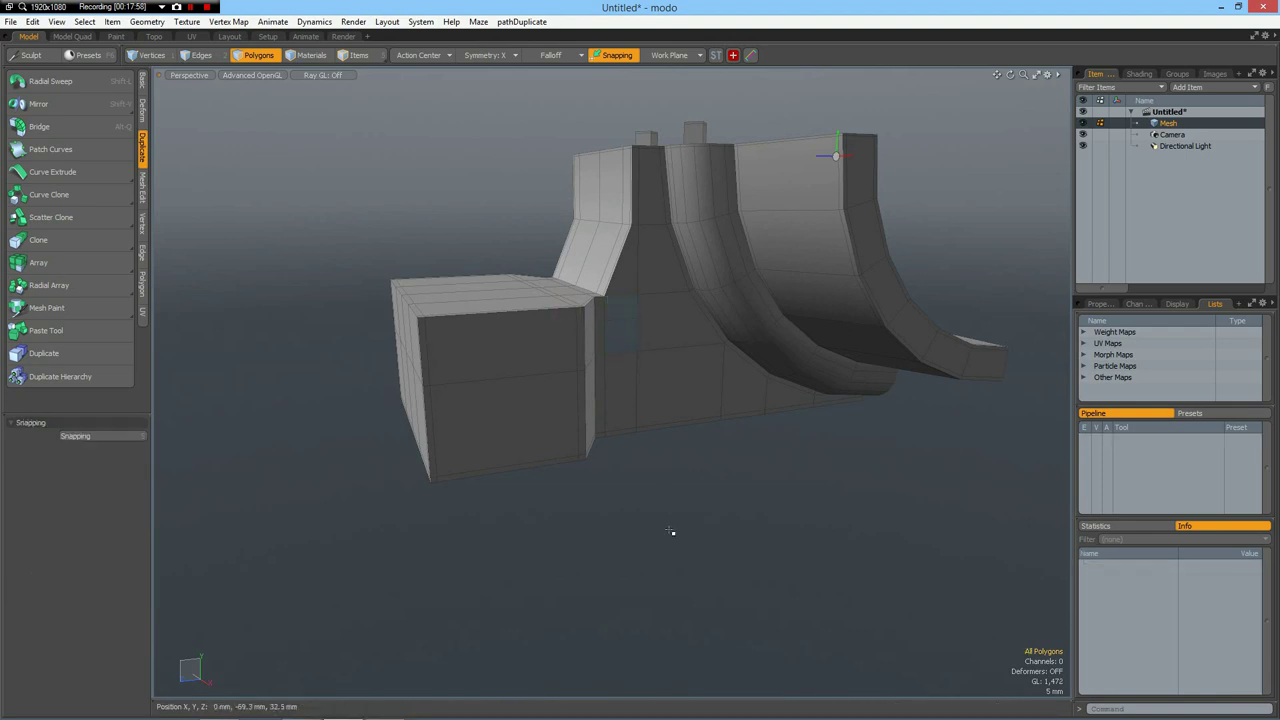
# - Add an edge loop just below the foot's upper edge at about 94 %, plus another up the wall from the gap
pyautogui.hotkey('alt', 'l')
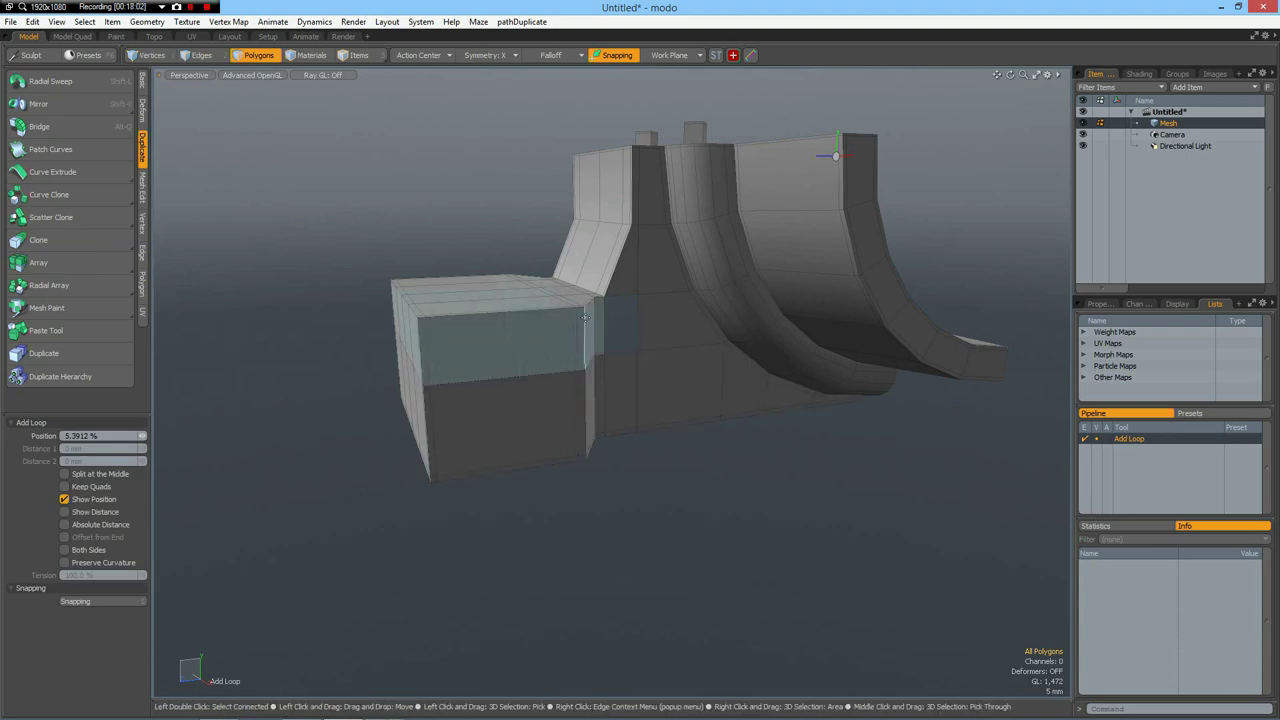
pyautogui.scroll(2, 583, 317)
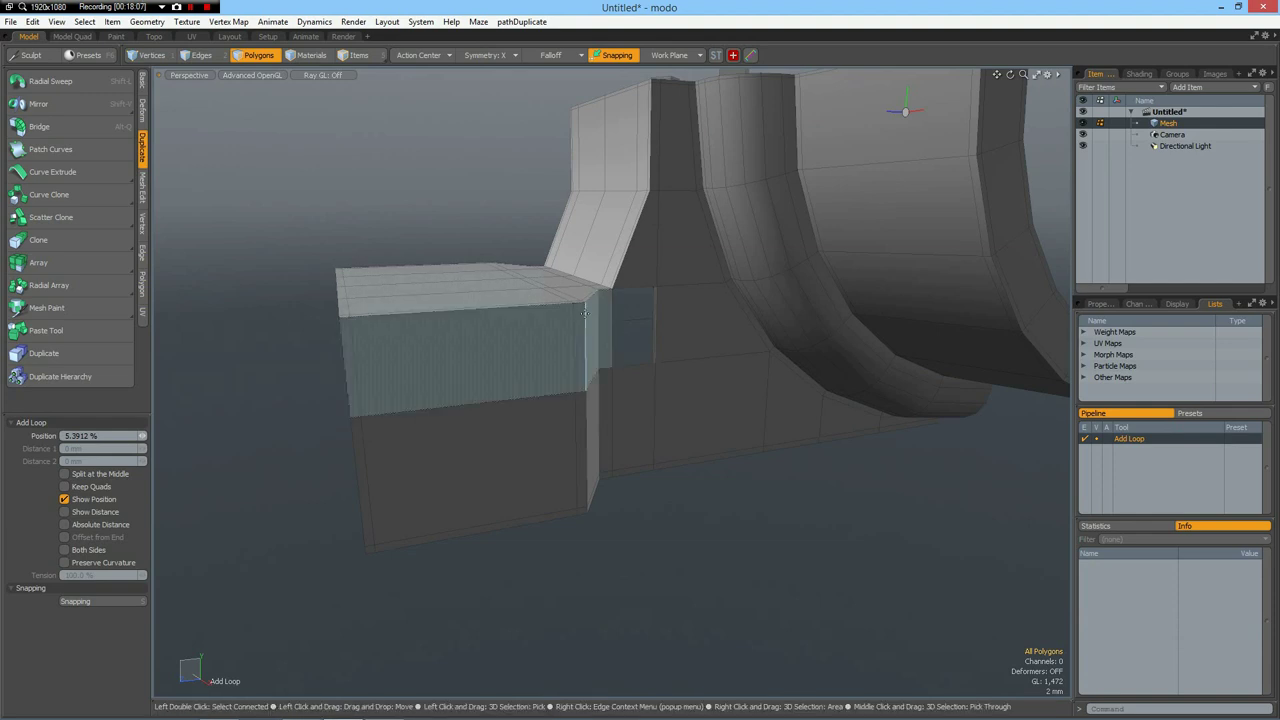
pyautogui.click(584, 314)
pyautogui.moveTo(585, 311); pyautogui.dragTo(585, 306)
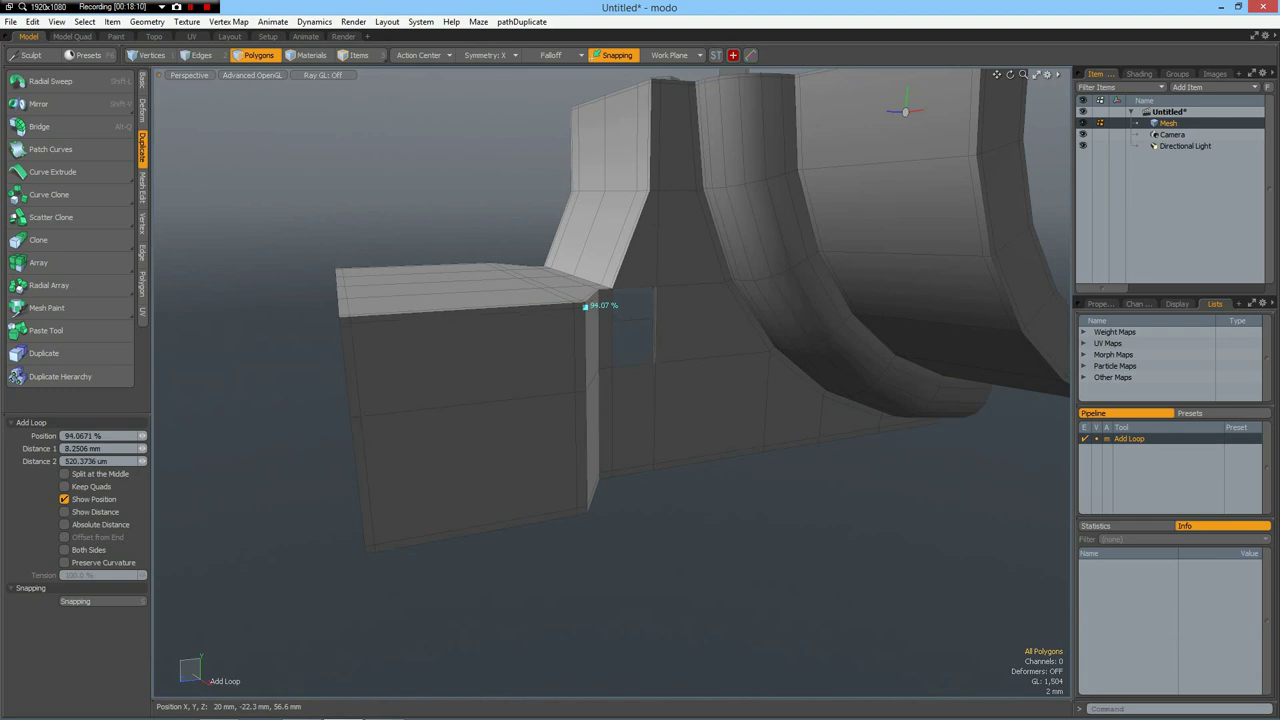
pyautogui.click(632, 286)
pyautogui.press('space')
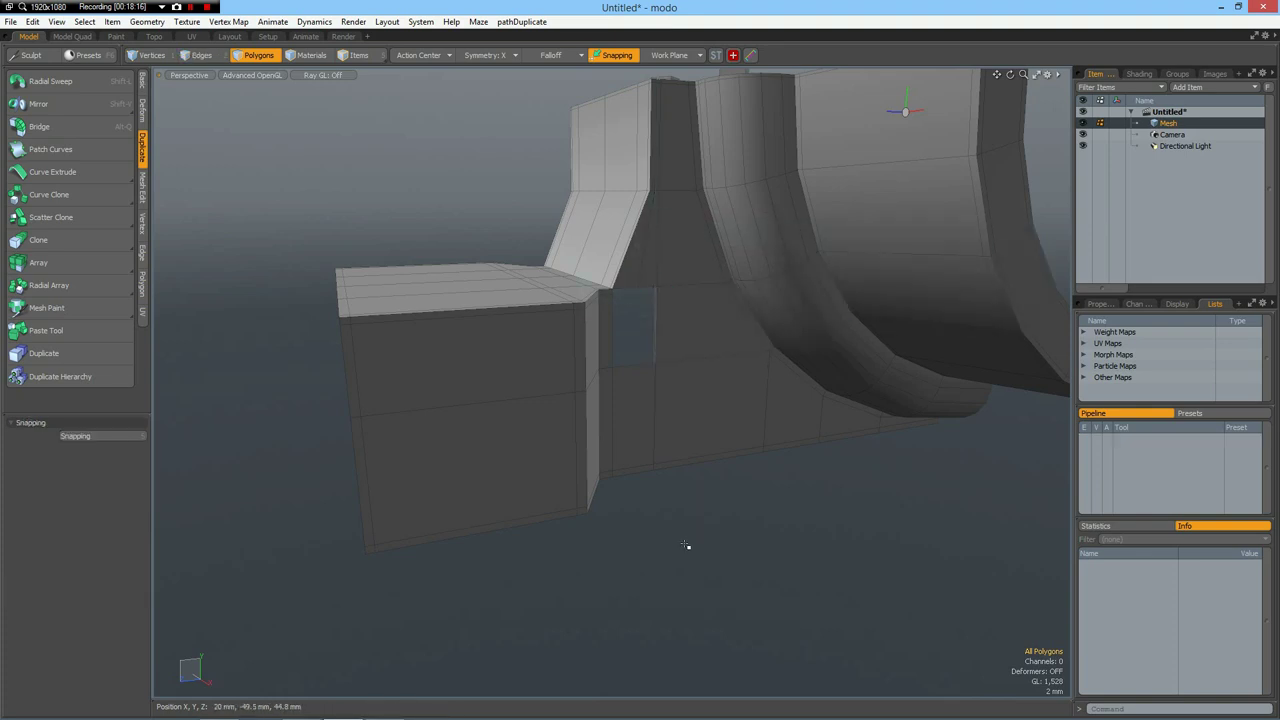
# - Edge Slice the wall polygon beside the neck from its side edge to its upper edge, and from that cut to its lower far corner
pyautogui.scroll(5, 630, 323)
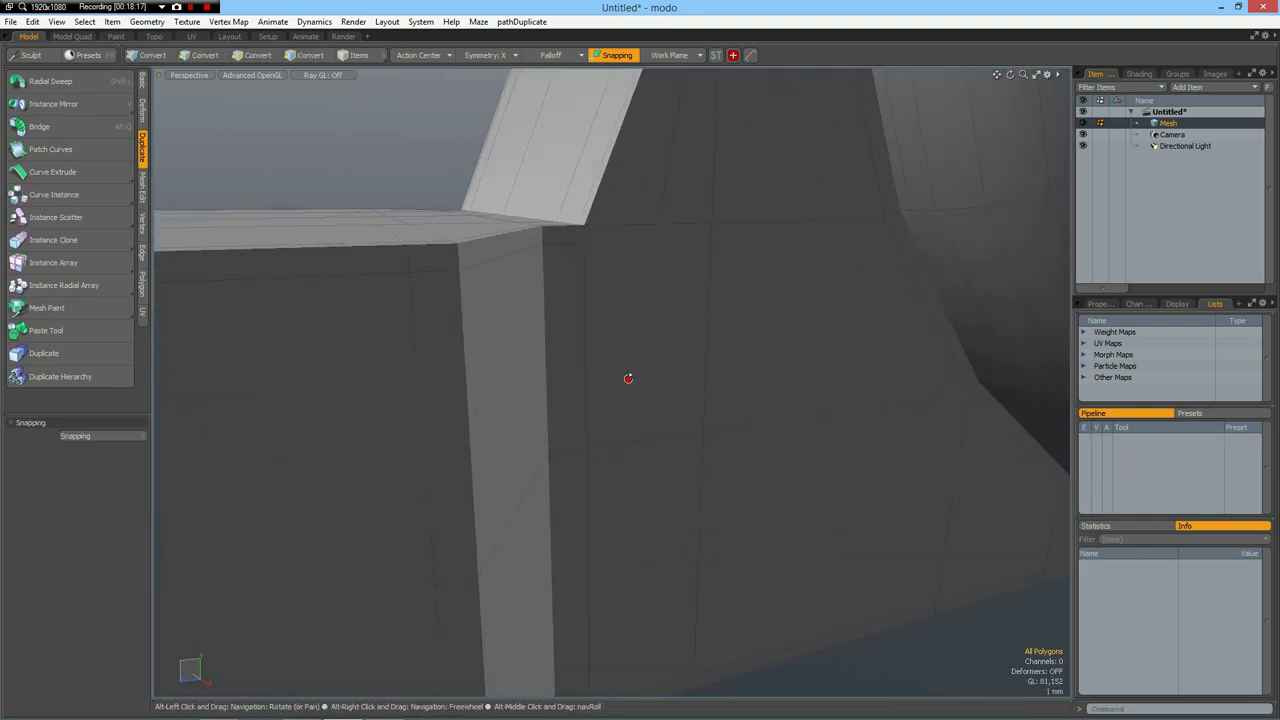
pyautogui.keyDown('alt'); pyautogui.moveTo(626, 377); pyautogui.dragTo(636, 386); pyautogui.keyUp('alt')
pyautogui.press('c')
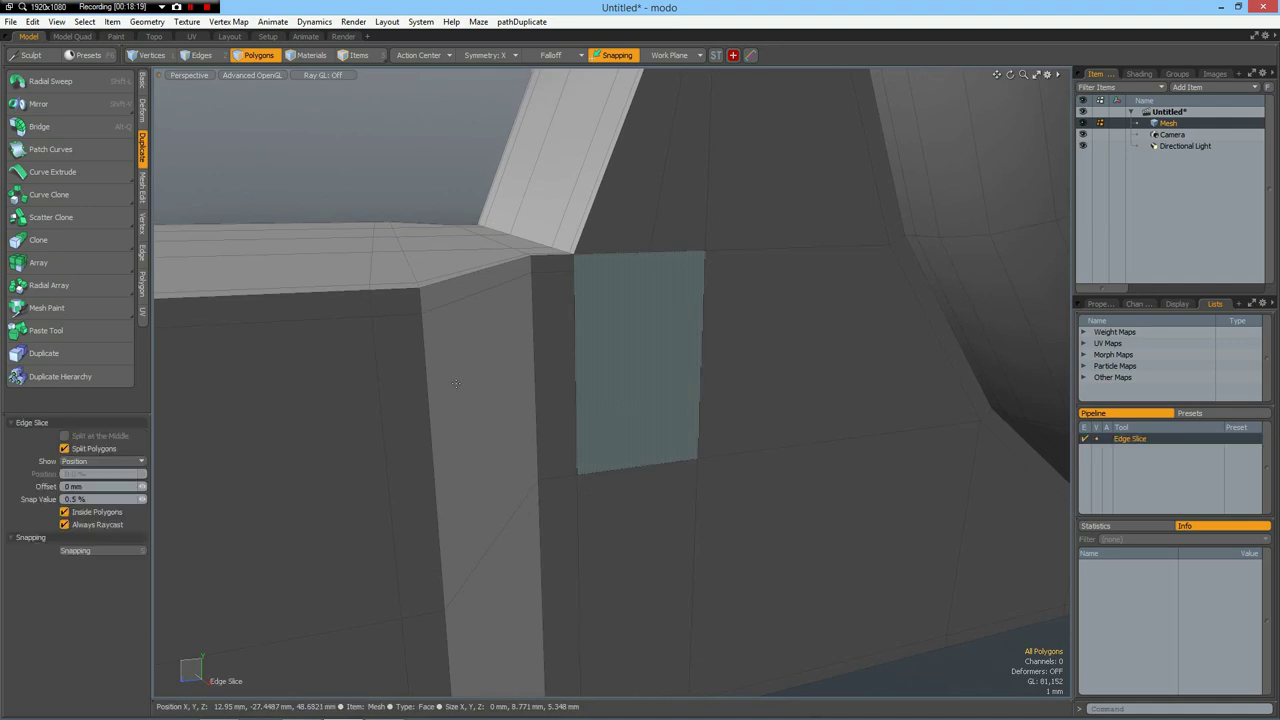
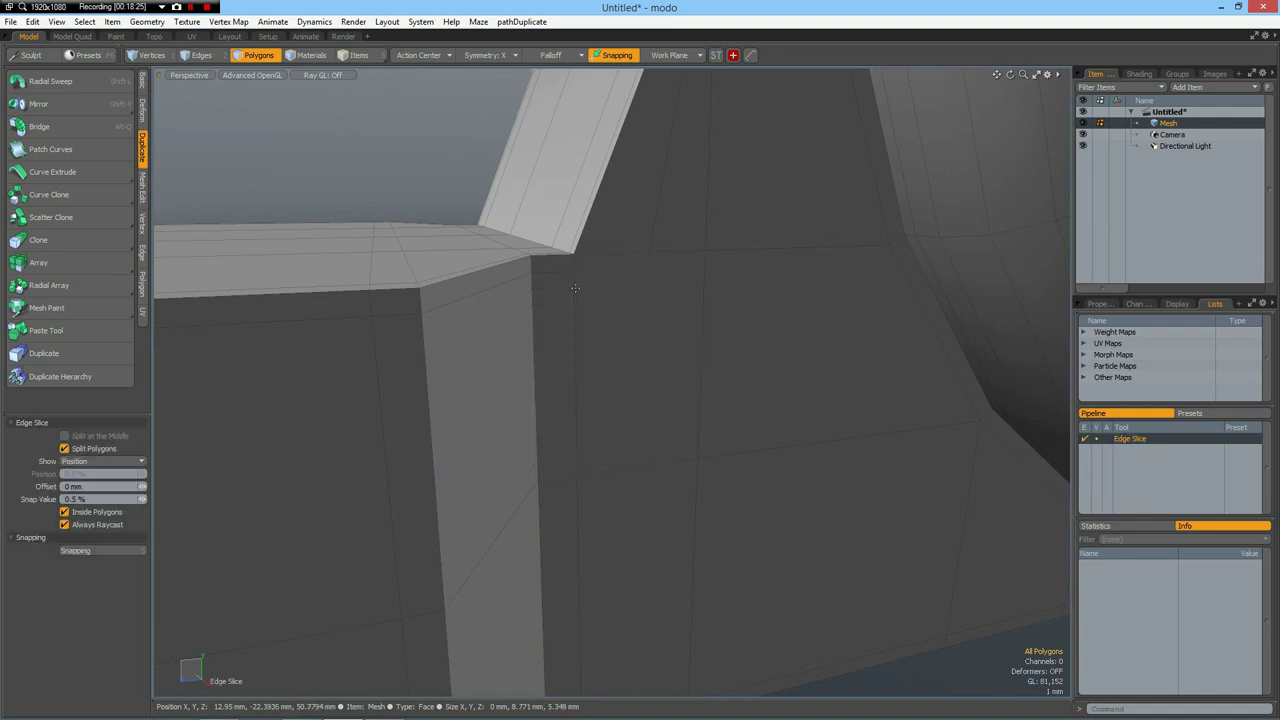
pyautogui.click(575, 272)
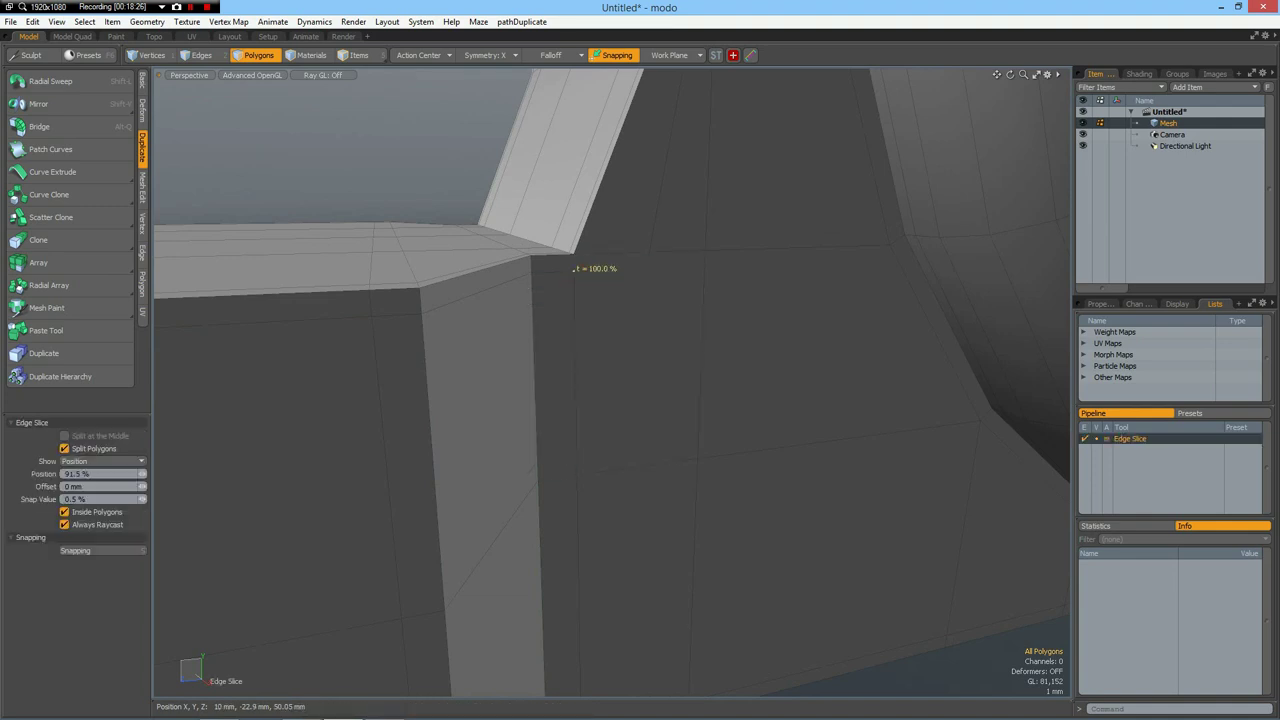
pyautogui.click(649, 251)
pyautogui.keyDown('shift'); pyautogui.click(624, 269); pyautogui.keyUp('shift')
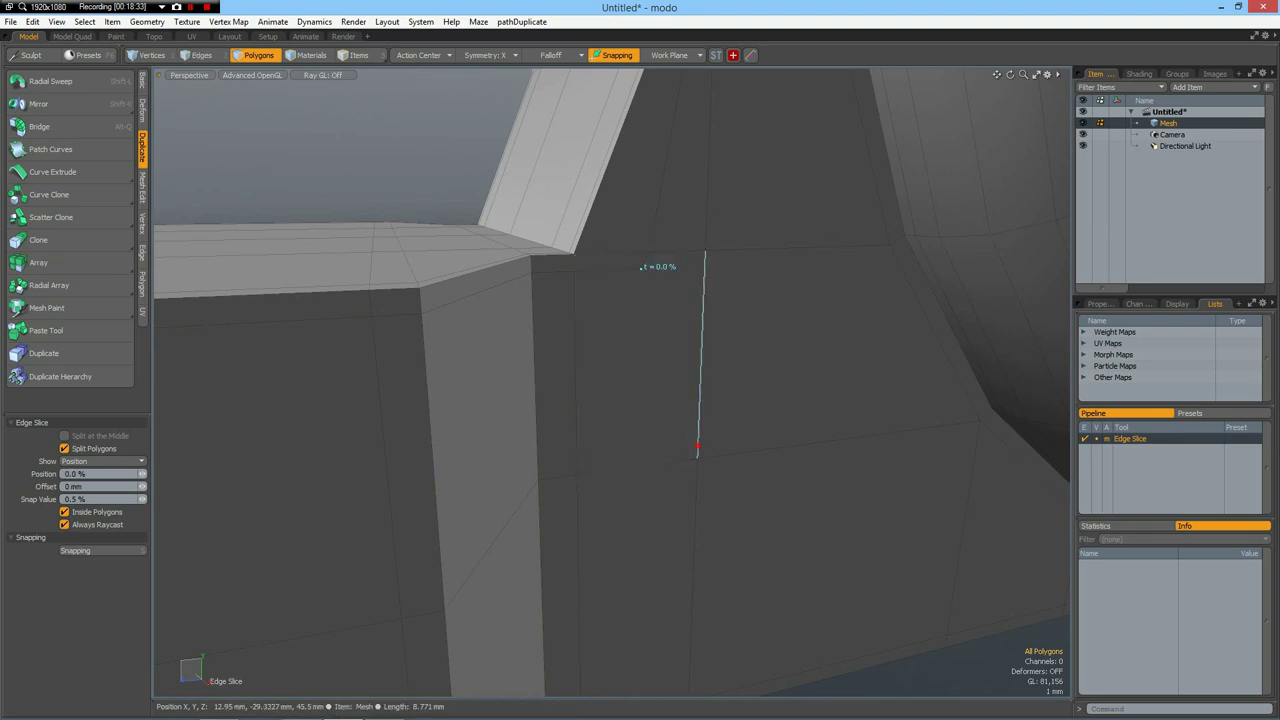
pyautogui.click(698, 456)
pyautogui.press('space')
pyautogui.press('Tab')
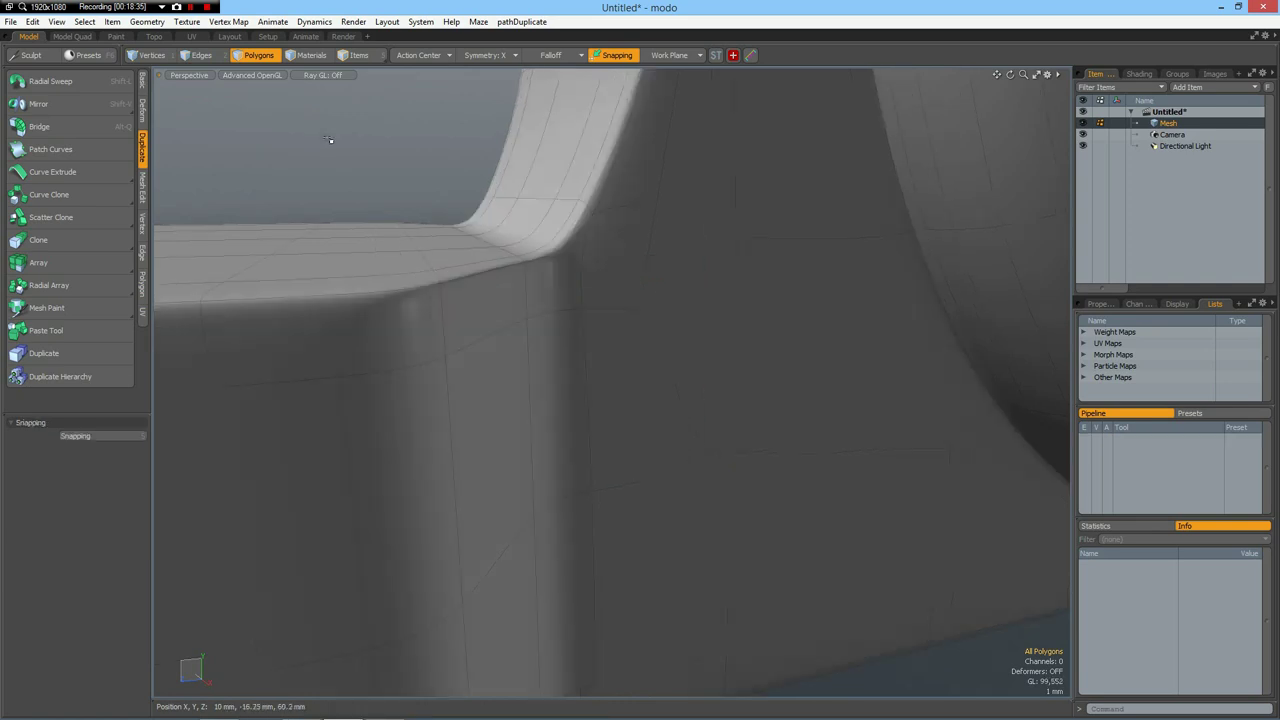
# - Inspect the subdivided foot from above and add an edge loop across its middle at about 51.4 %
pyautogui.scroll(-8, 538, 215)
pyautogui.keyDown('alt'); pyautogui.moveTo(460, 176); pyautogui.dragTo(295, 75); pyautogui.keyUp('alt')
pyautogui.keyDown('alt'); pyautogui.moveTo(490, 218); pyautogui.dragTo(570, 386); pyautogui.keyUp('alt')
pyautogui.press('Tab')
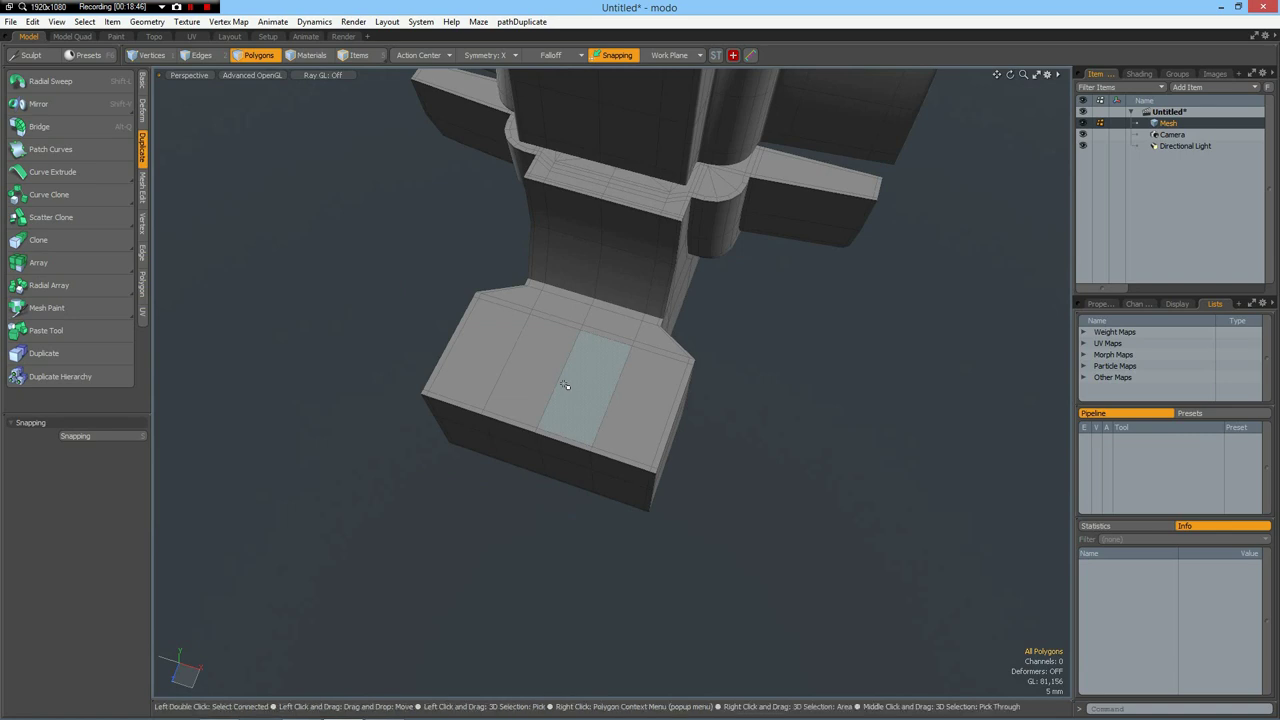
pyautogui.hotkey('alt', 'c')
pyautogui.click(556, 382)
pyautogui.moveTo(556, 381); pyautogui.dragTo(558, 378)
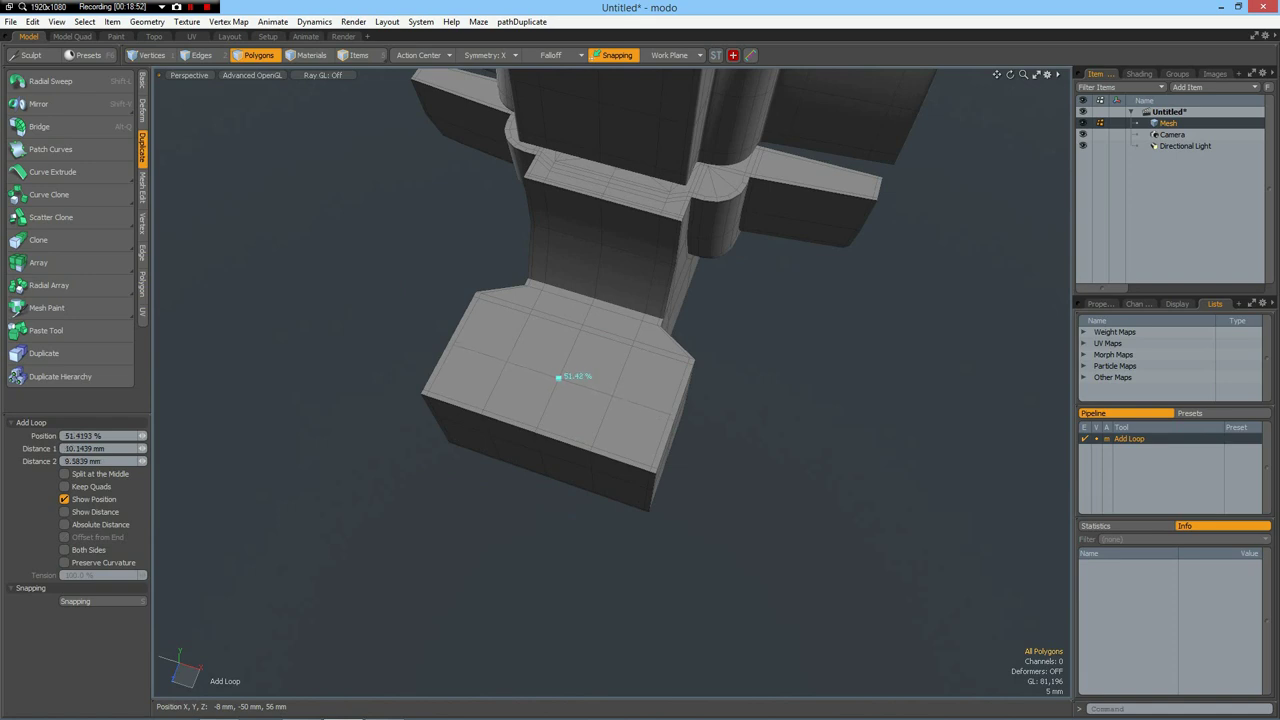
pyautogui.press('space')
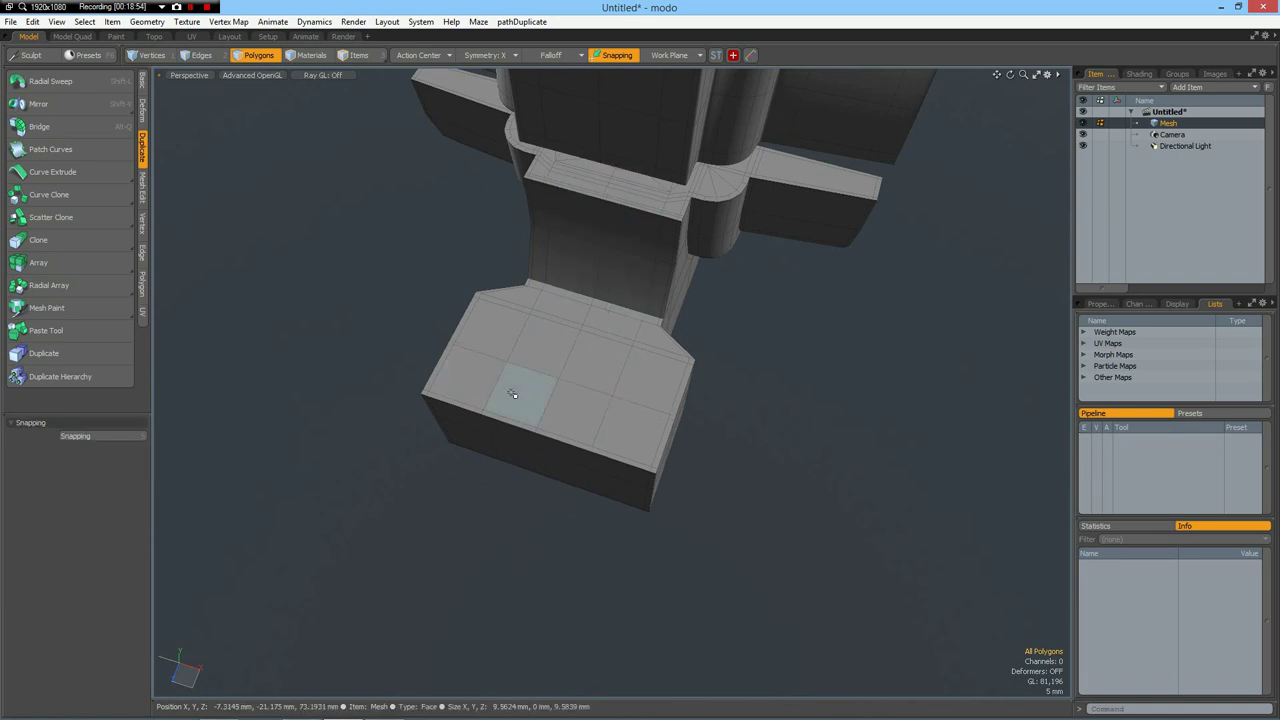
# - Select the four central polygons on both the foot's top and underside and shape them into circles with the perfectCircle script
pyautogui.click(513, 392)
pyautogui.moveTo(575, 370); pyautogui.dragTo(565, 335)
pyautogui.keyDown('alt'); pyautogui.moveTo(551, 491); pyautogui.dragTo(604, 292); pyautogui.keyUp('alt')
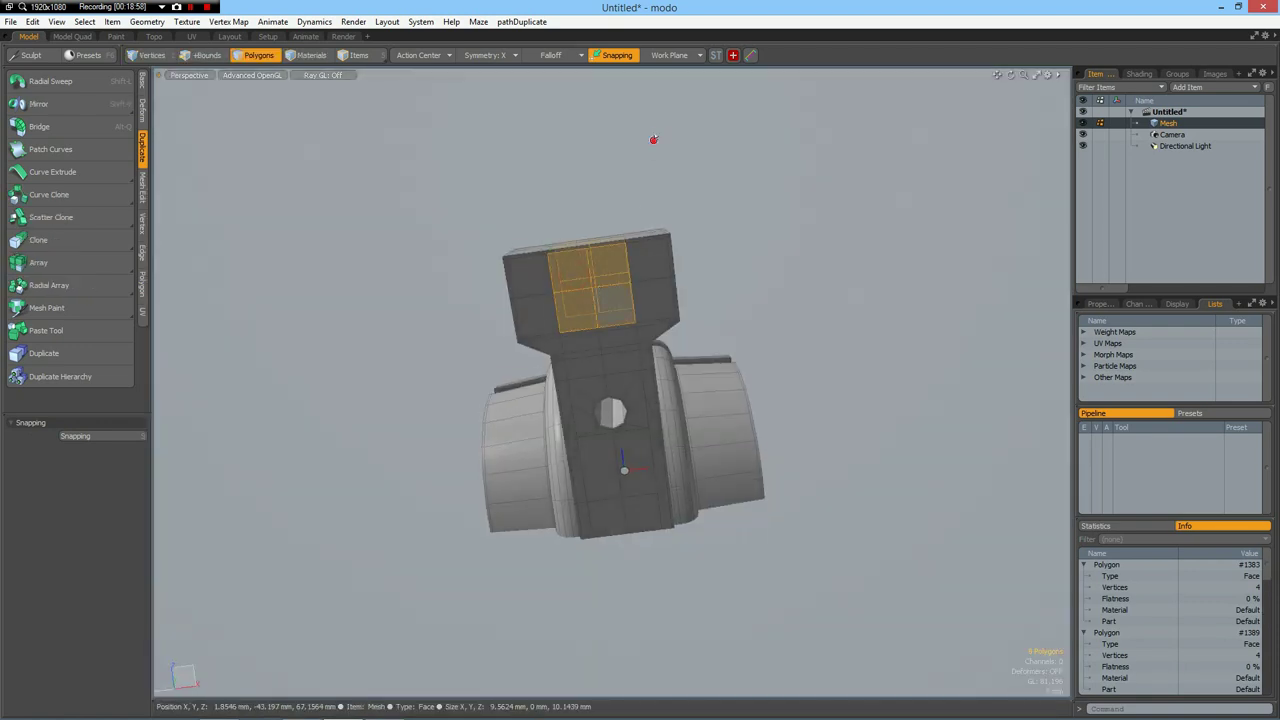
pyautogui.keyDown('alt'); pyautogui.moveTo(653, 140); pyautogui.dragTo(552, 403); pyautogui.keyUp('alt')
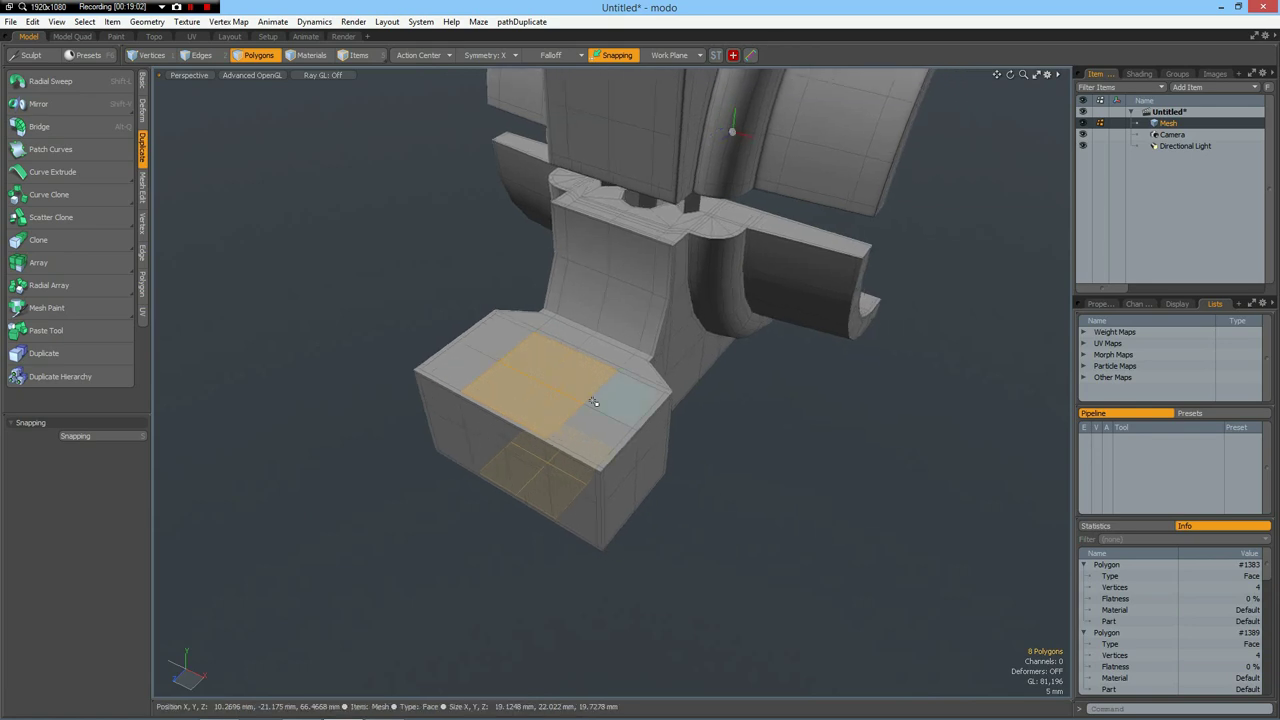
pyautogui.hotkey('ctrl', 'r')
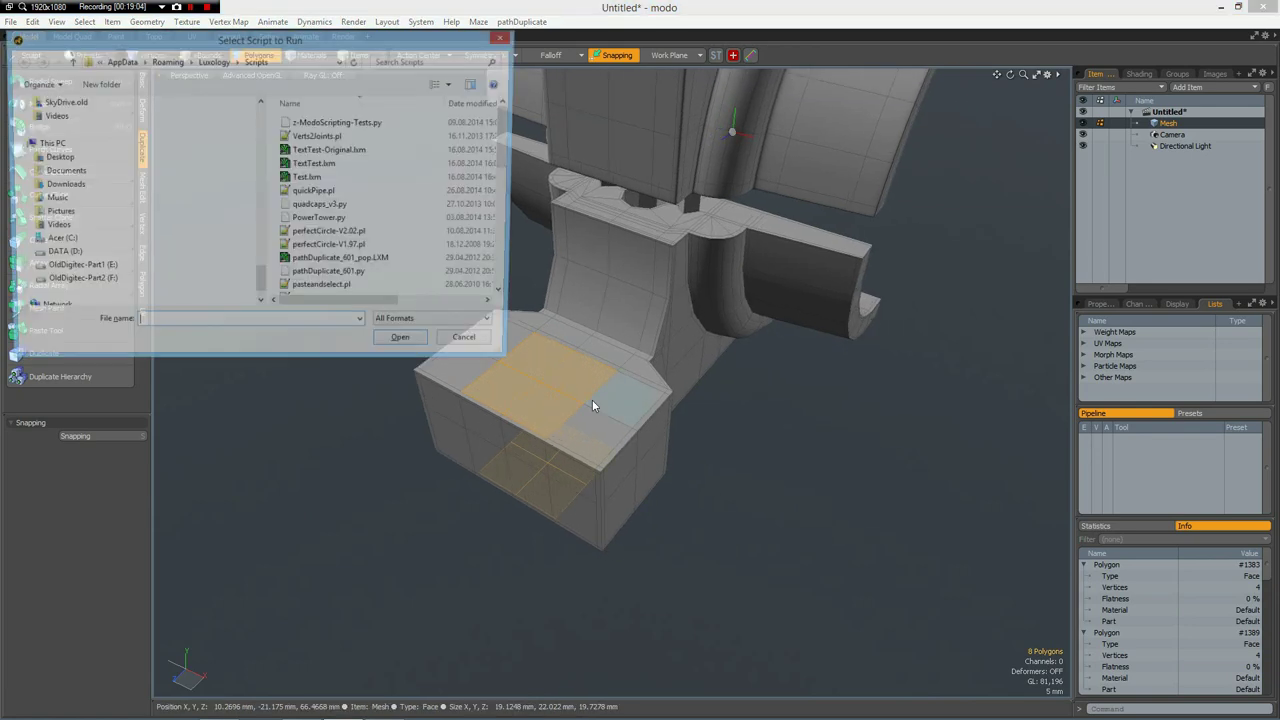
pyautogui.doubleClick(320, 235)
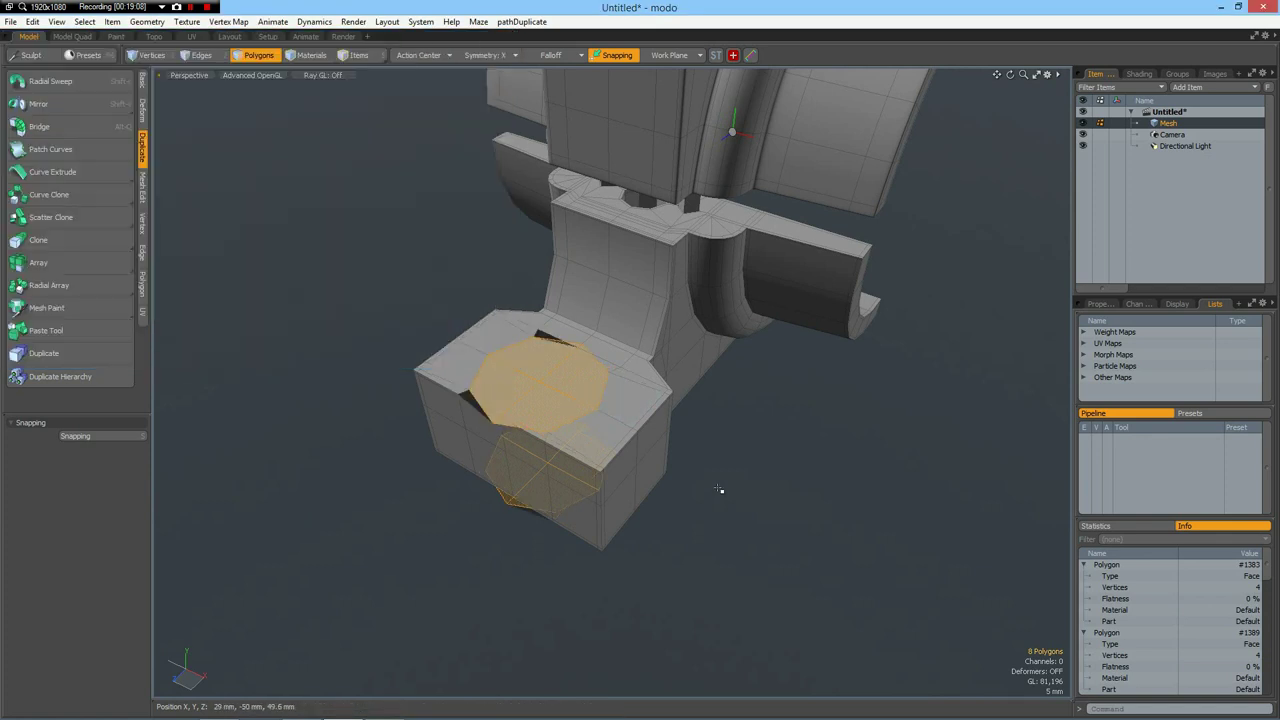
# - Turn symmetry off and scale the foot's circular polygons to 59.5 % in X and Z in the top view
pyautogui.press('KP_1')
pyautogui.press('r')
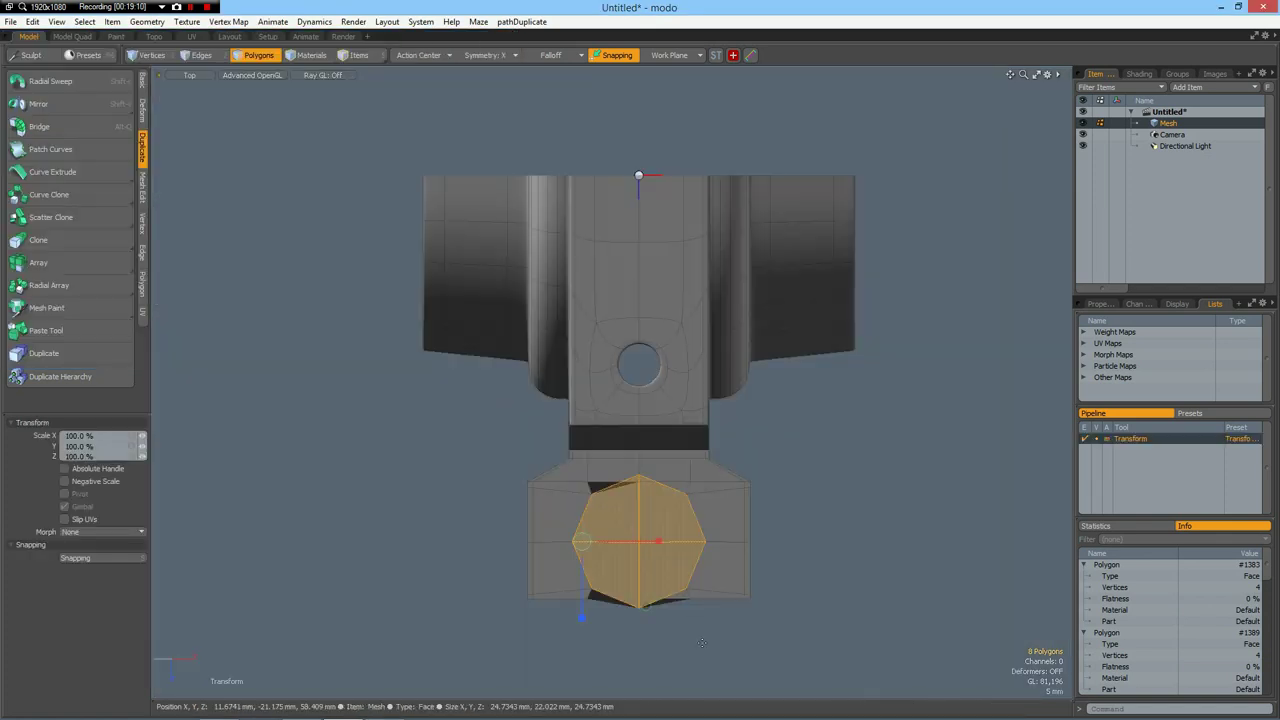
pyautogui.moveTo(803, 617); pyautogui.dragTo(811, 512, button='middle')
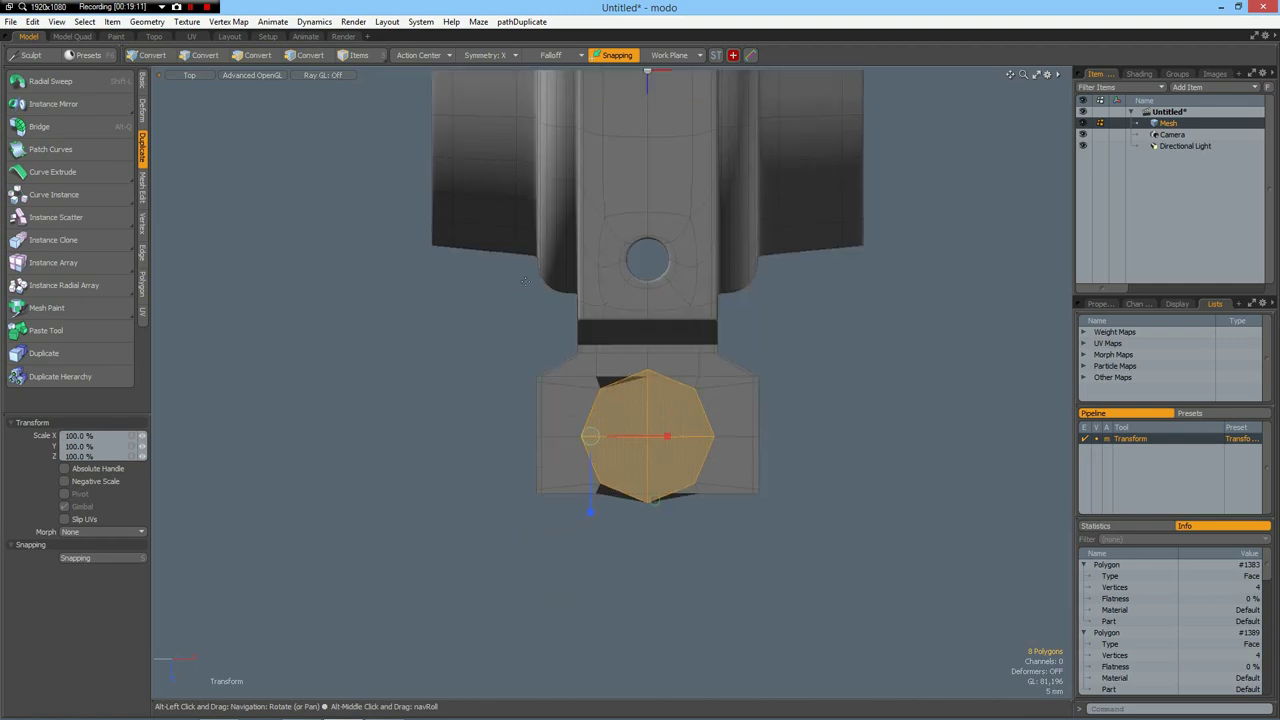
pyautogui.click(478, 55)
pyautogui.scroll(4, 620, 476)
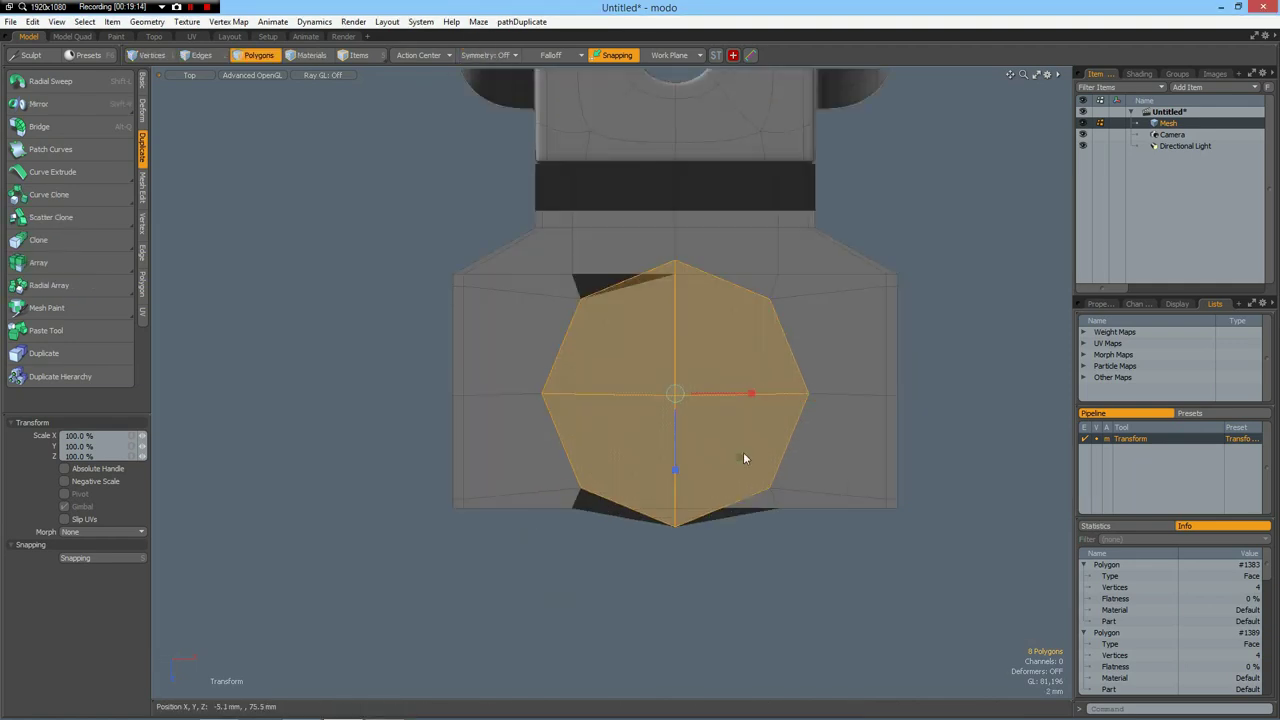
pyautogui.moveTo(739, 457); pyautogui.dragTo(703, 447)
pyautogui.scroll(-2, 815, 423)
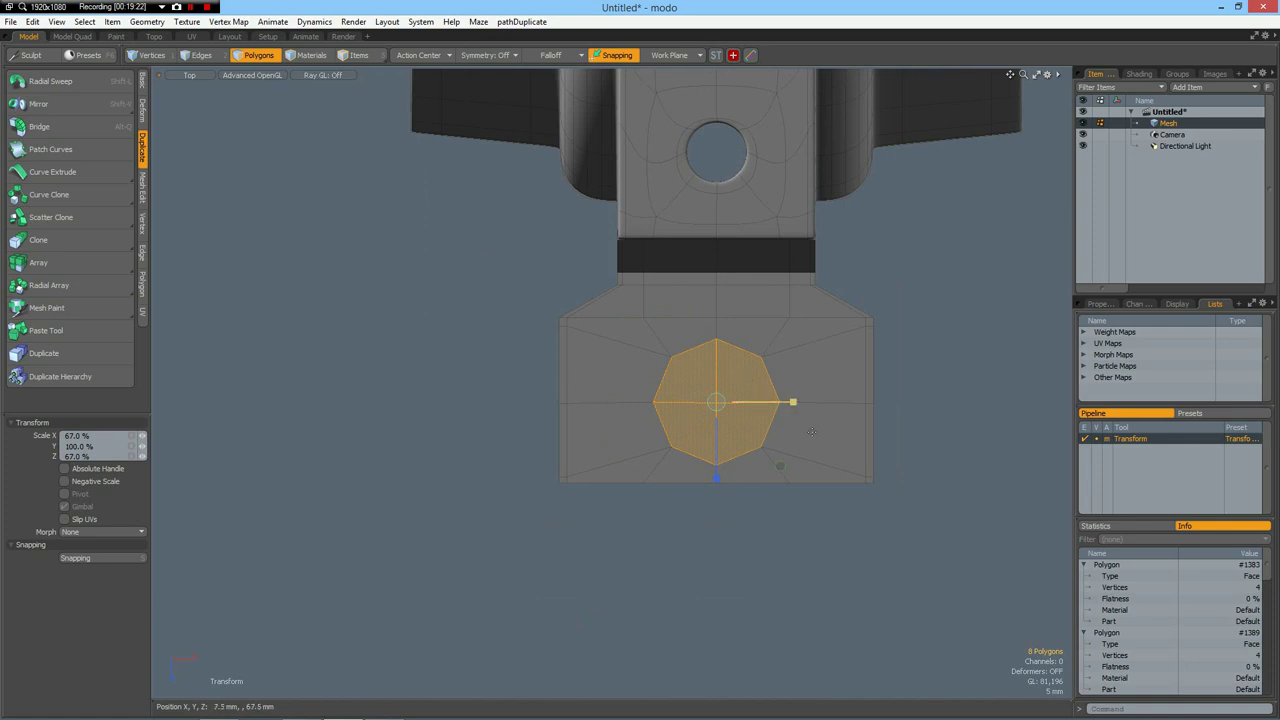
pyautogui.moveTo(790, 401); pyautogui.dragTo(783, 403)
pyautogui.hotkey('ctrl', 'z')
pyautogui.moveTo(777, 465); pyautogui.dragTo(780, 466)
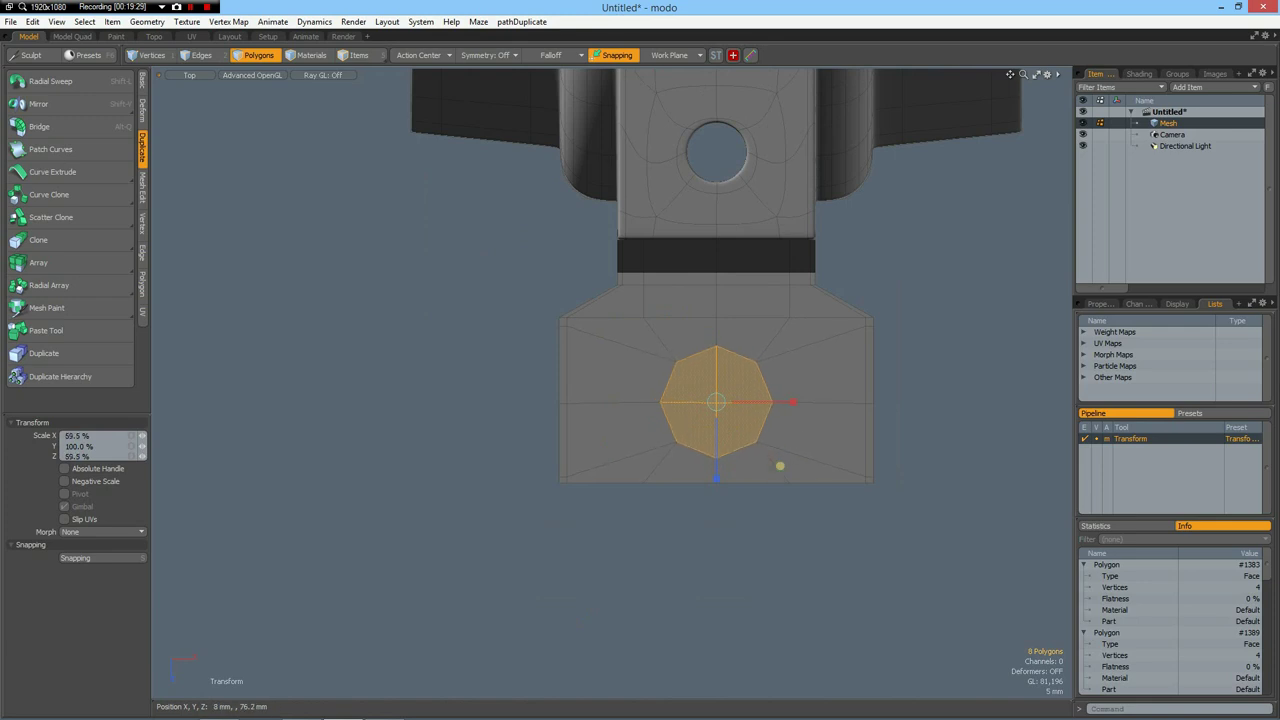
pyautogui.click(827, 560)
# - Bevel the foot's circular polygons with a 720 um inset and bridge the top and underside to open the bolt hole
pyautogui.press('b')
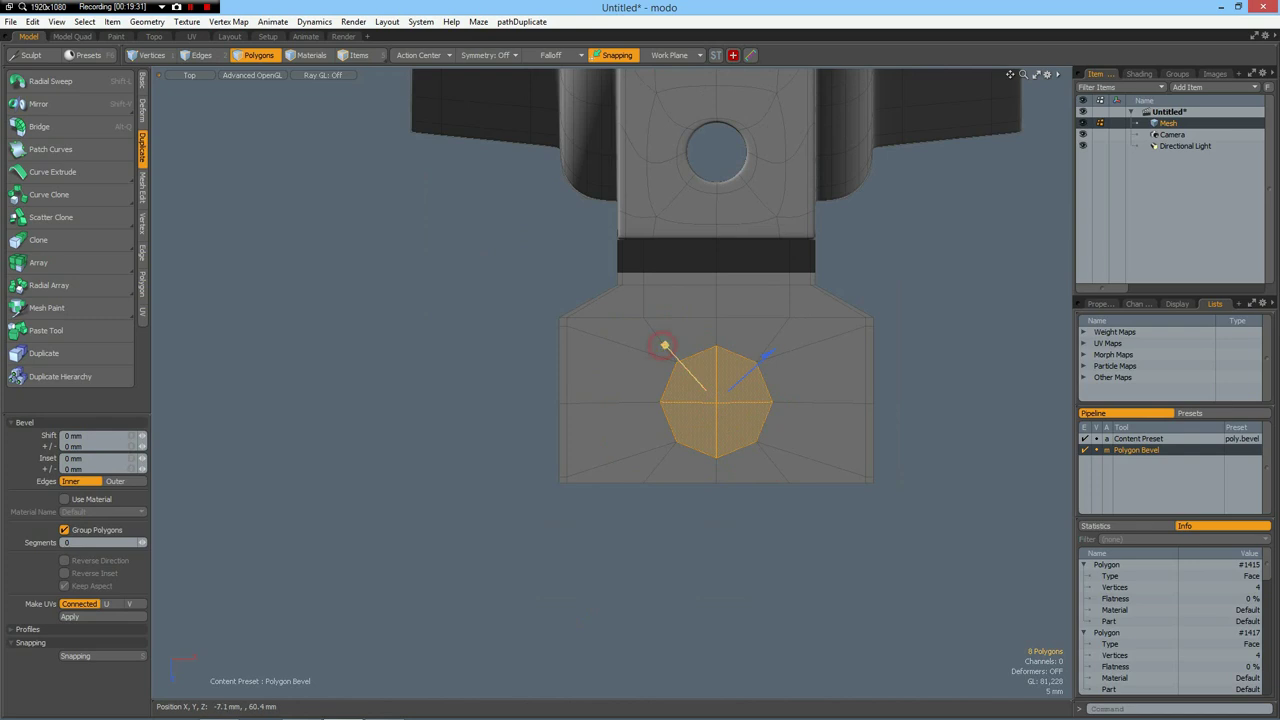
pyautogui.moveTo(664, 345); pyautogui.dragTo(667, 348)
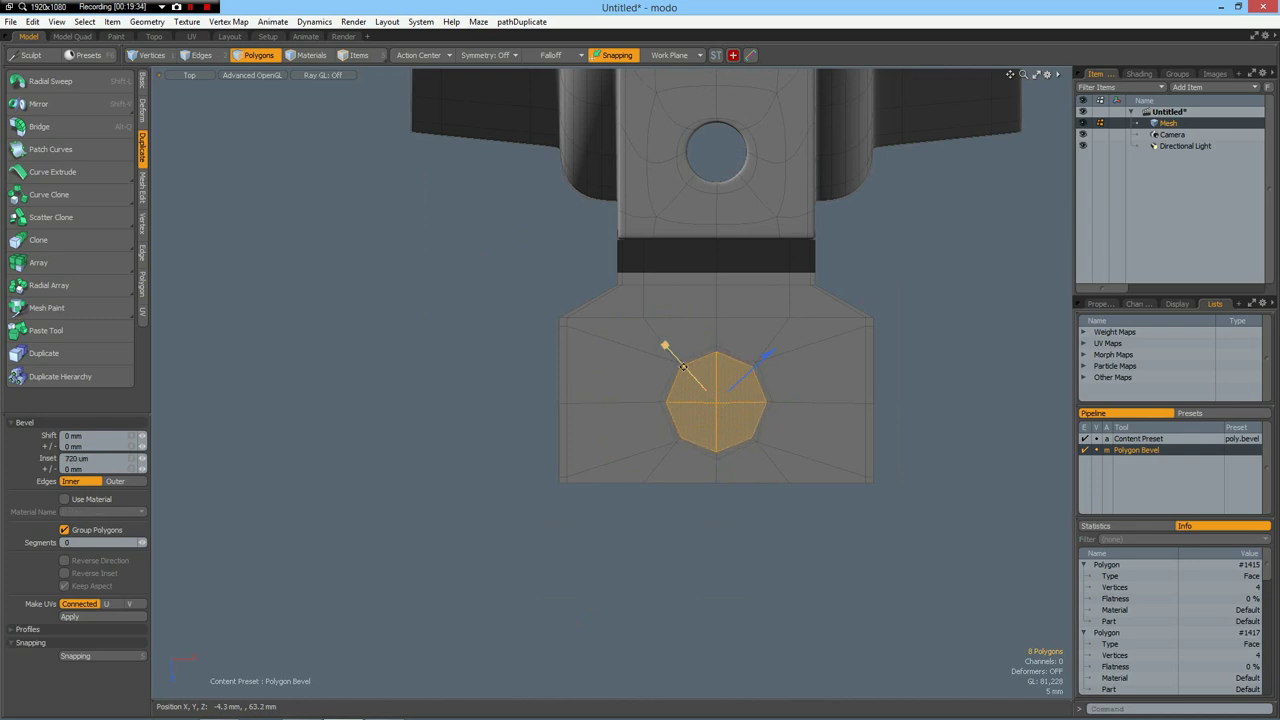
pyautogui.hotkey('alt', 'Tab')
pyautogui.hotkey('alt', 'Tab')
pyautogui.hotkey('alt', 'Tab')
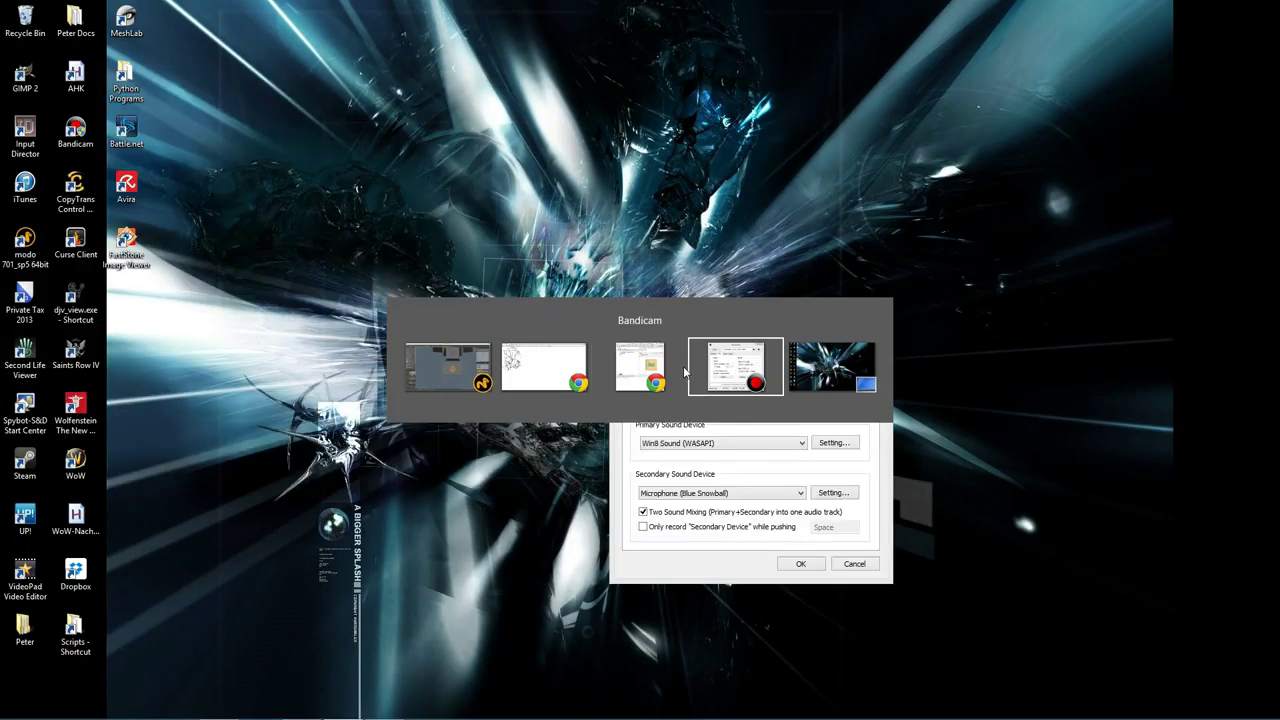
pyautogui.hotkey('alt', 'Tab')
pyautogui.hotkey('alt', 'Tab')
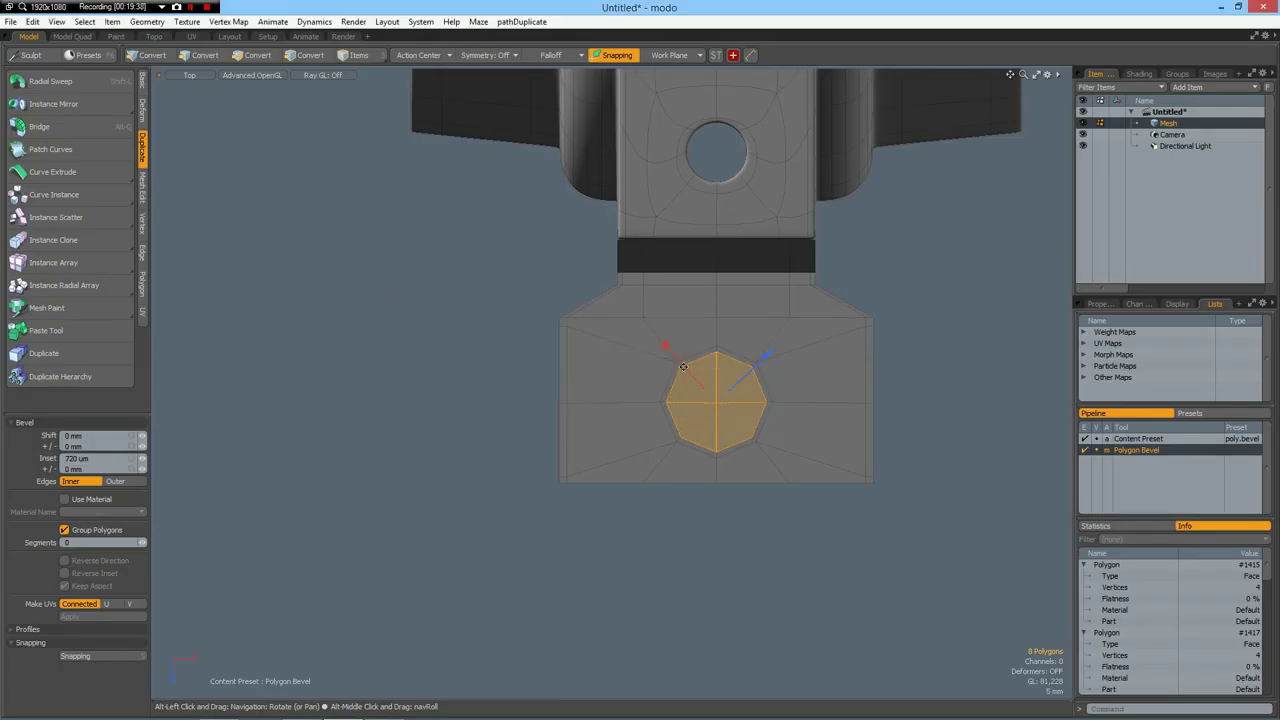
pyautogui.hotkey('alt', 'q')
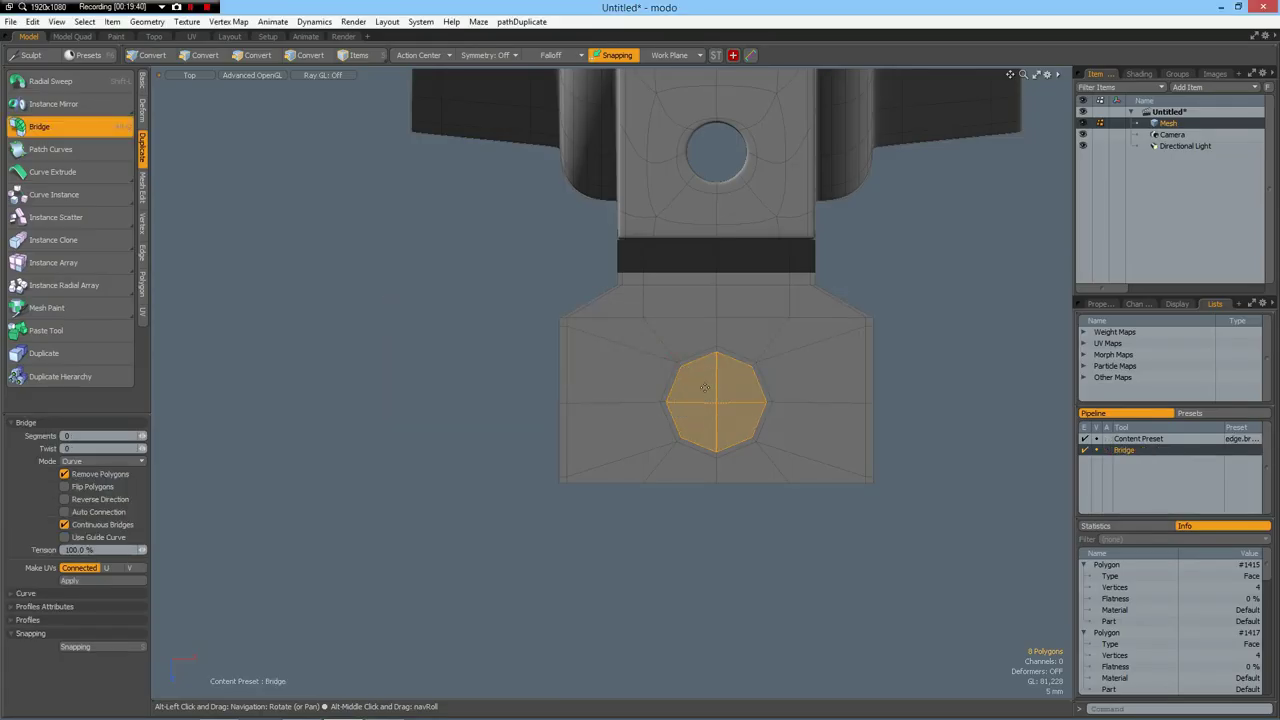
pyautogui.click(907, 386)
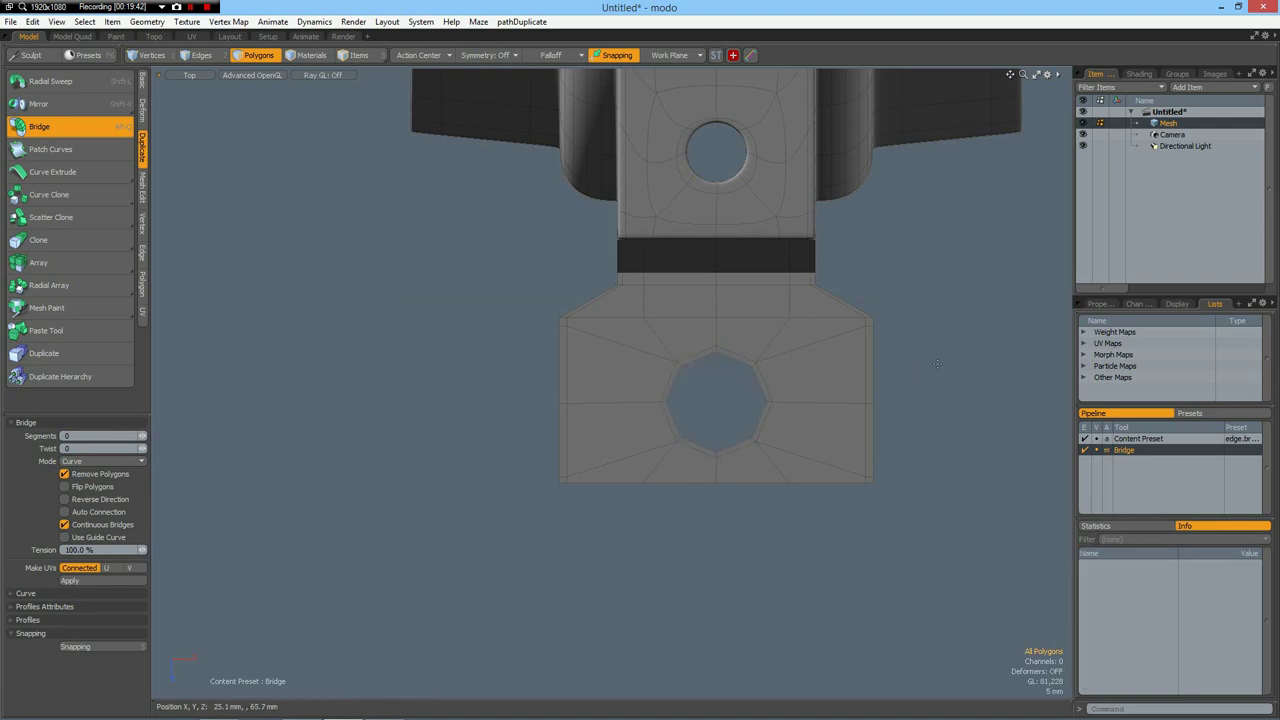
# - Loop Slice the walls of the foot's bolt hole with two symmetric loops at 2.00 %
pyautogui.hotkey('ctrl', 'space')
pyautogui.click(971, 334)
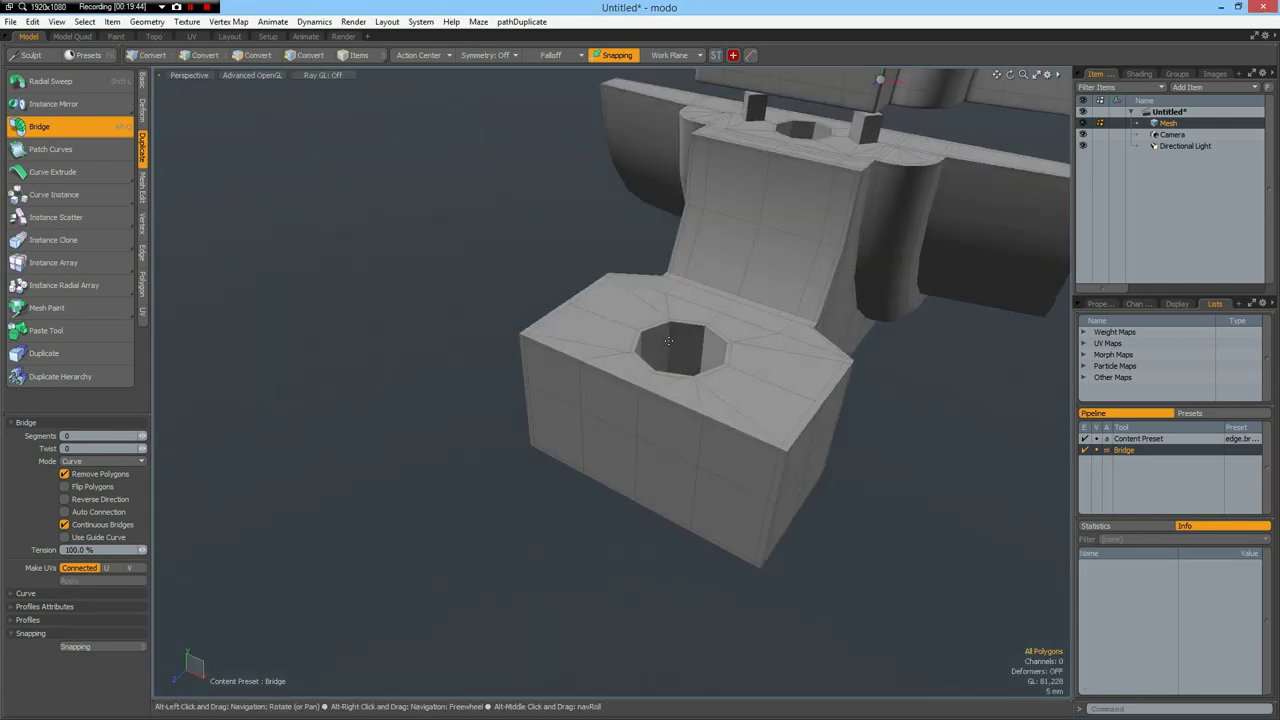
pyautogui.scroll(5, 669, 341)
pyautogui.press('2')
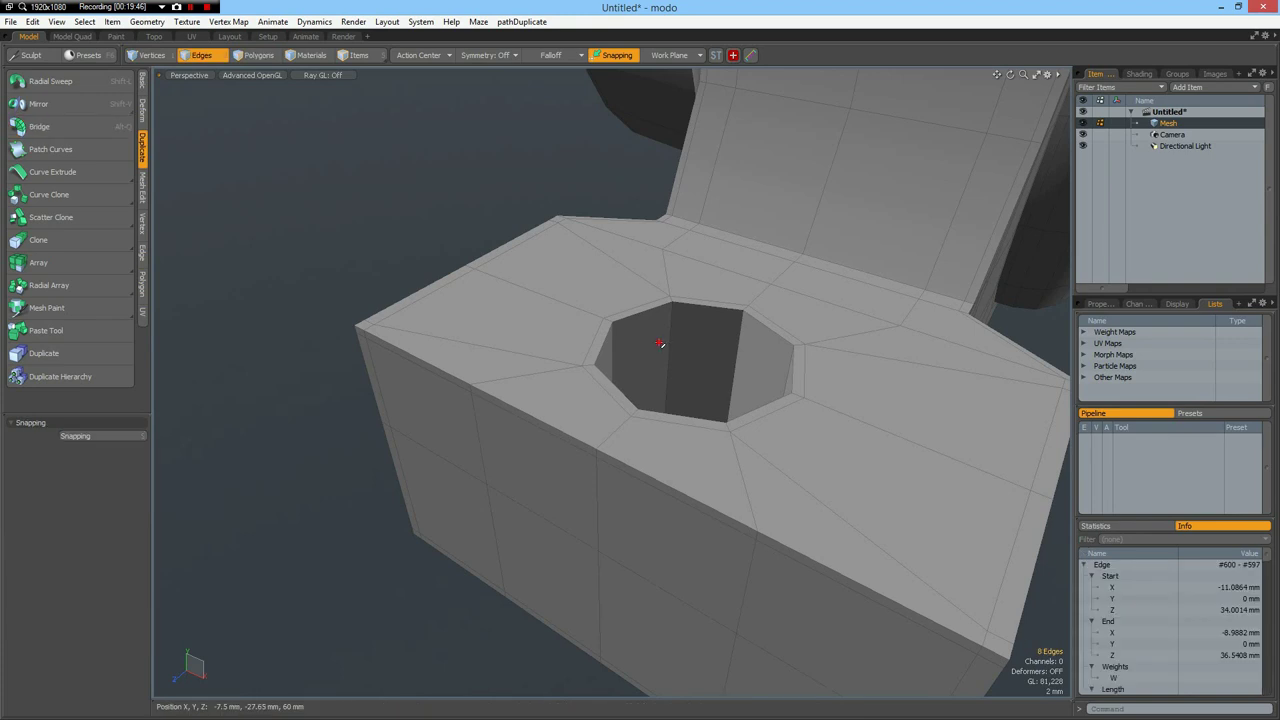
pyautogui.click(676, 340)
pyautogui.hotkey('alt', 'c')
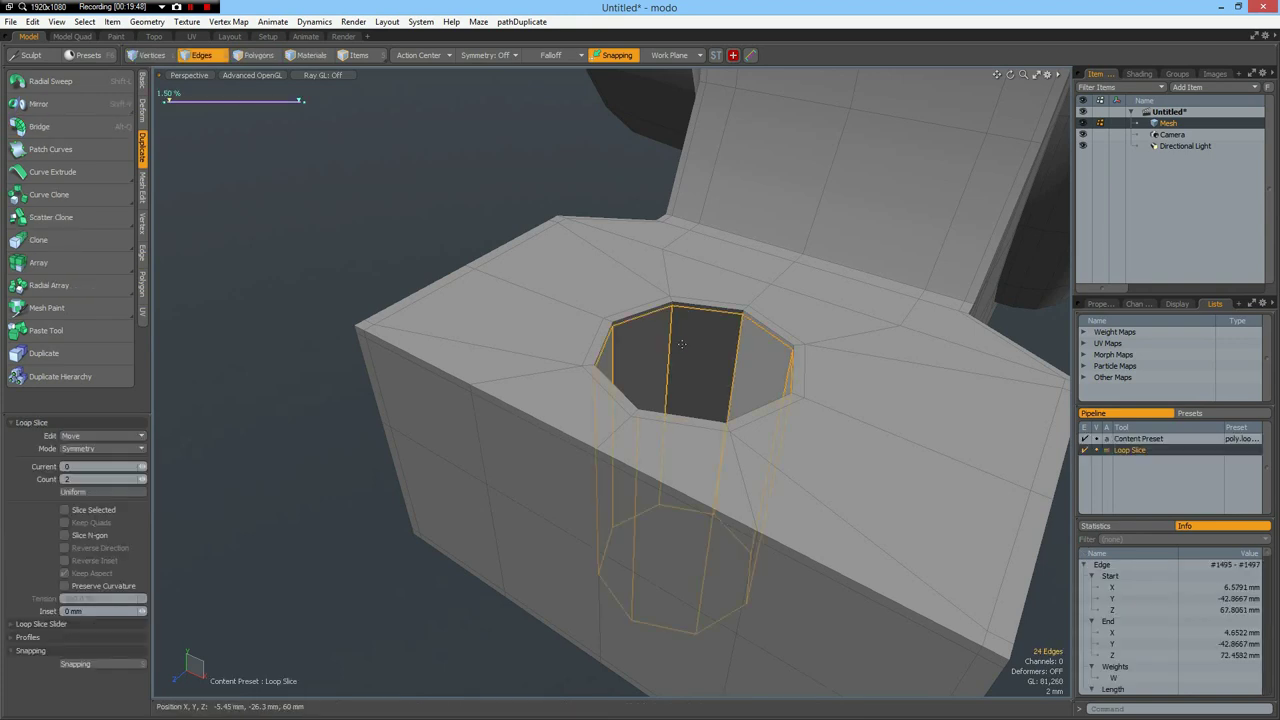
pyautogui.moveTo(682, 344); pyautogui.dragTo(683, 344)
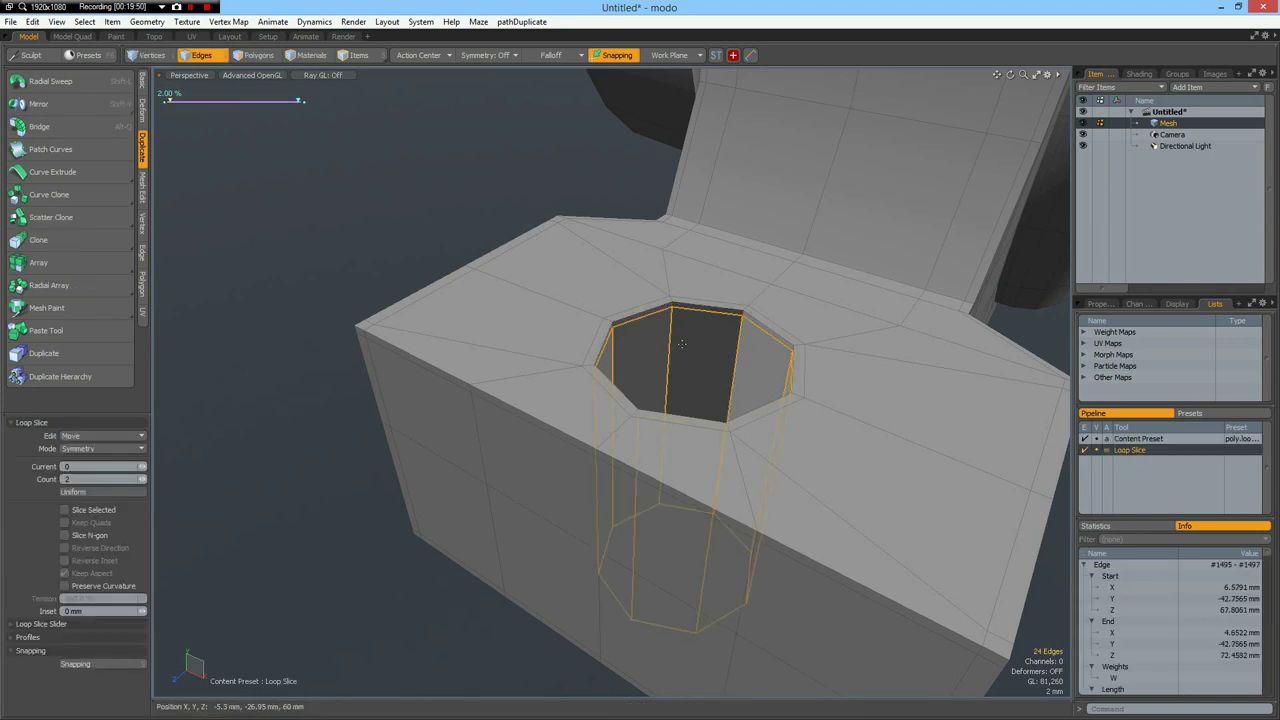
pyautogui.press('q')
pyautogui.click(398, 165)
# - Inspect the bracket and its new bolt hole with subdivision on, and return the mesh to plain polygons
pyautogui.press('Tab')
pyautogui.scroll(-6, 668, 258)
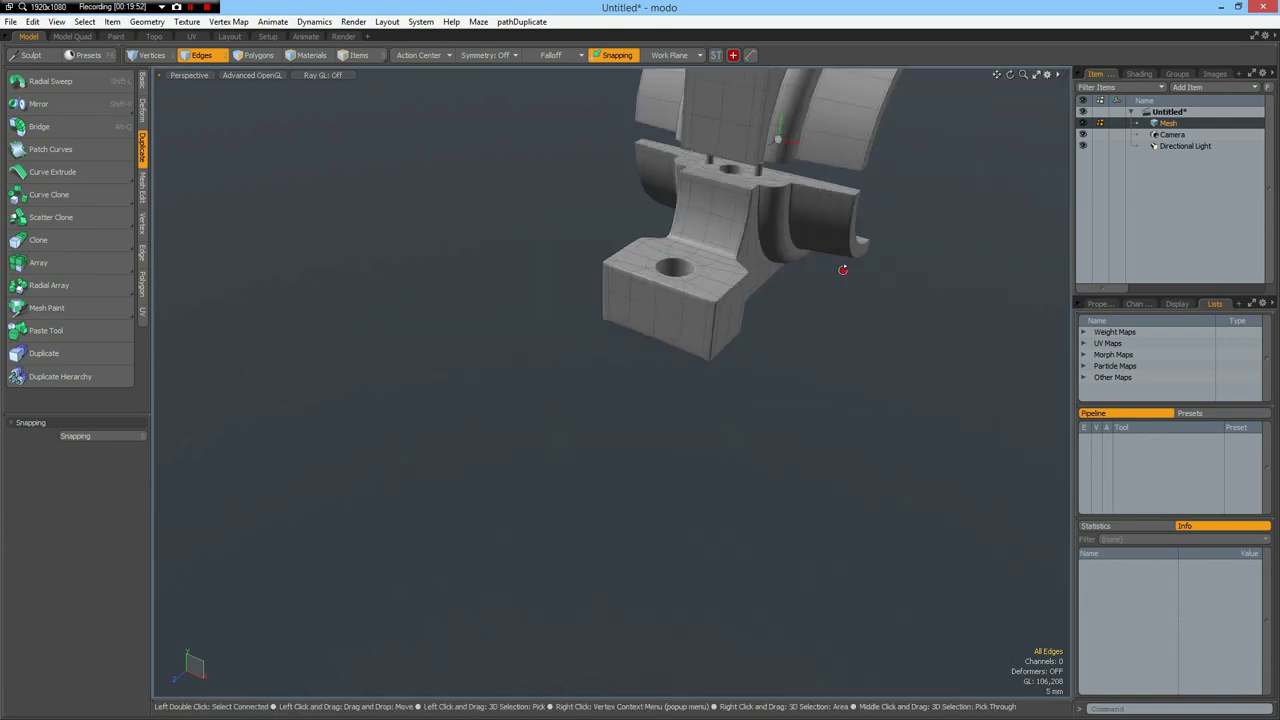
pyautogui.keyDown('alt'); pyautogui.moveTo(843, 270); pyautogui.dragTo(641, 311); pyautogui.keyUp('alt')
pyautogui.press('3')
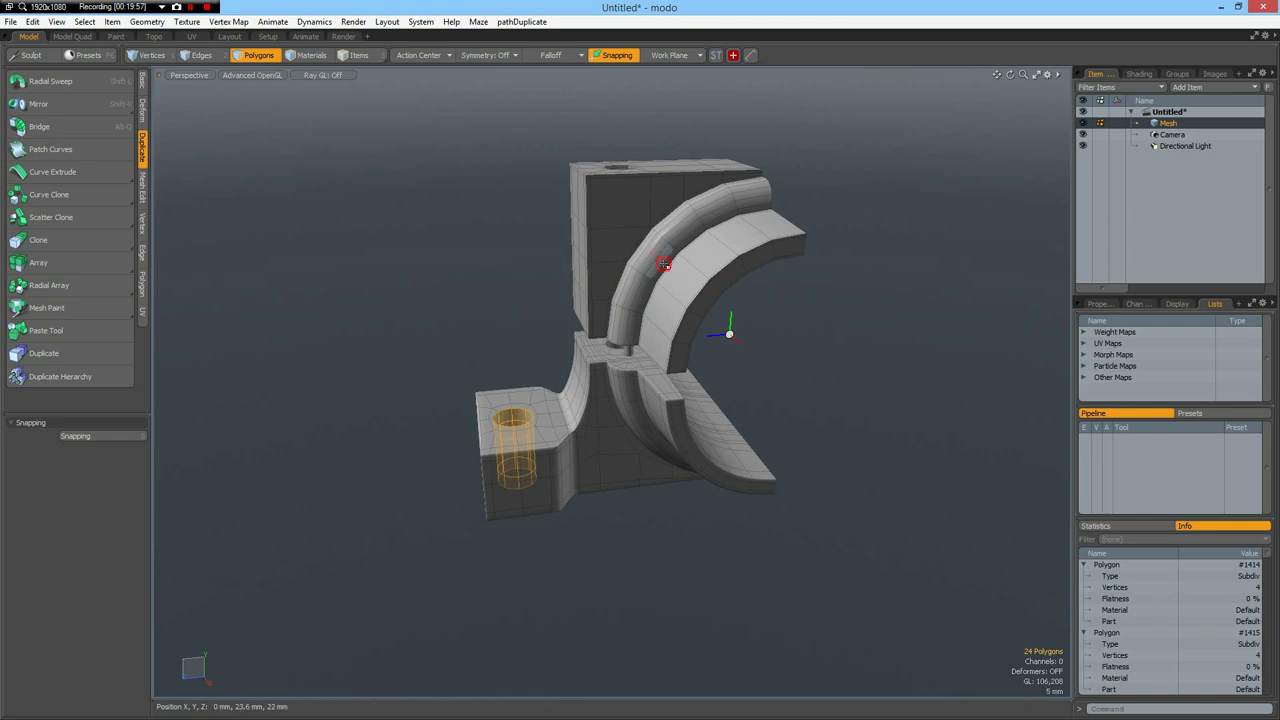
pyautogui.doubleClick(664, 264)
pyautogui.click(877, 385)
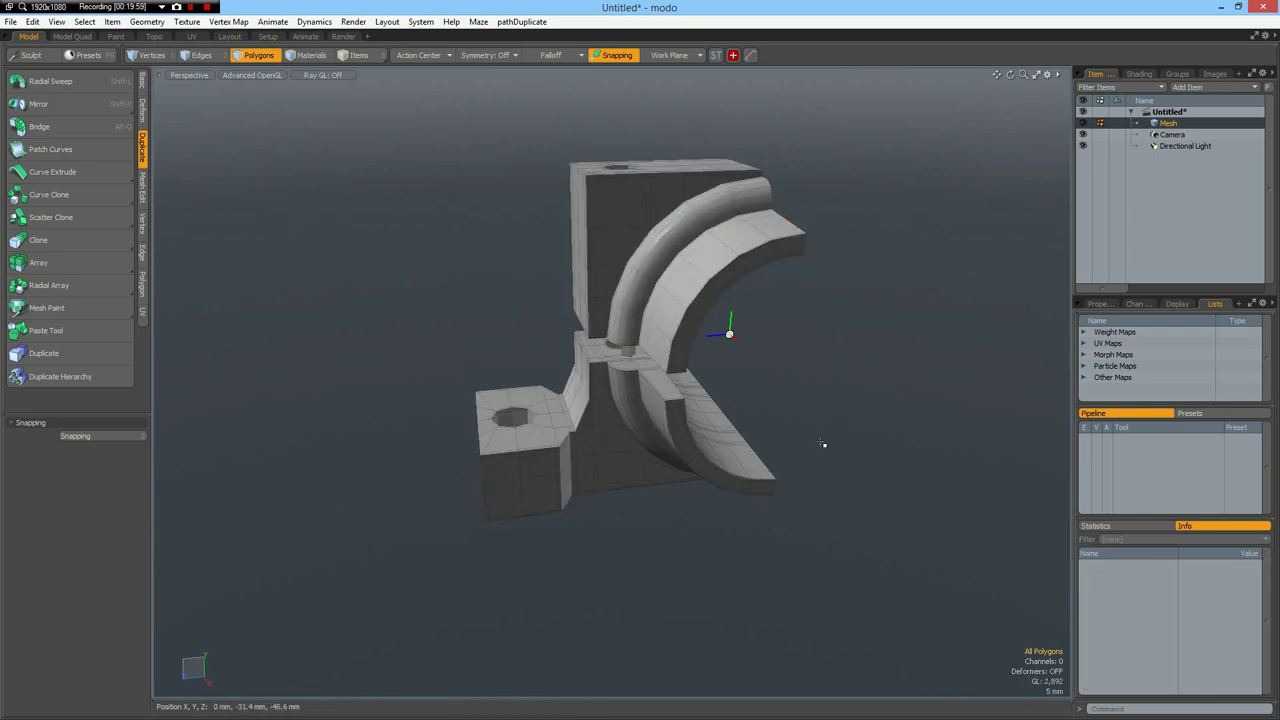
pyautogui.keyDown('alt'); pyautogui.moveTo(822, 443); pyautogui.dragTo(783, 410); pyautogui.keyUp('alt')
# - Select all edges along the bracket's open centre plane in the right view and set their vertex position to Z 0
pyautogui.press('KP_3')
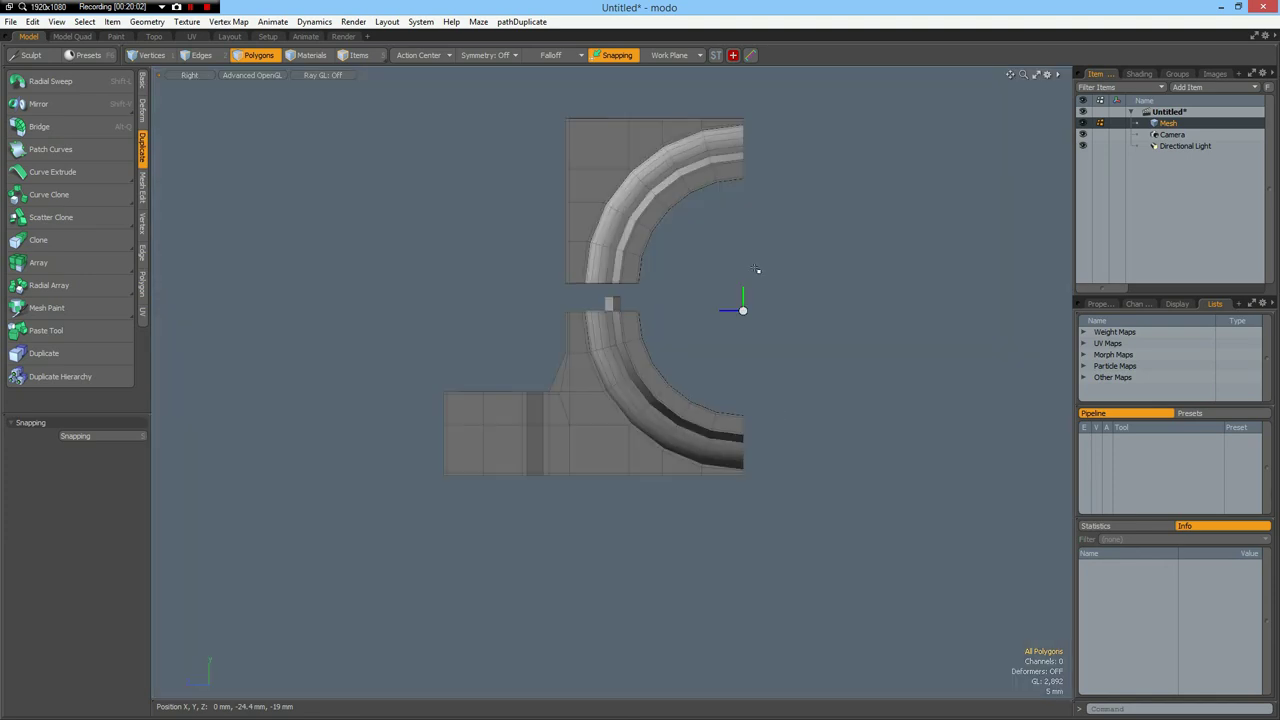
pyautogui.press('2')
pyautogui.moveTo(738, 90); pyautogui.dragTo(813, 697, button='middle')
pyautogui.click(142, 222)
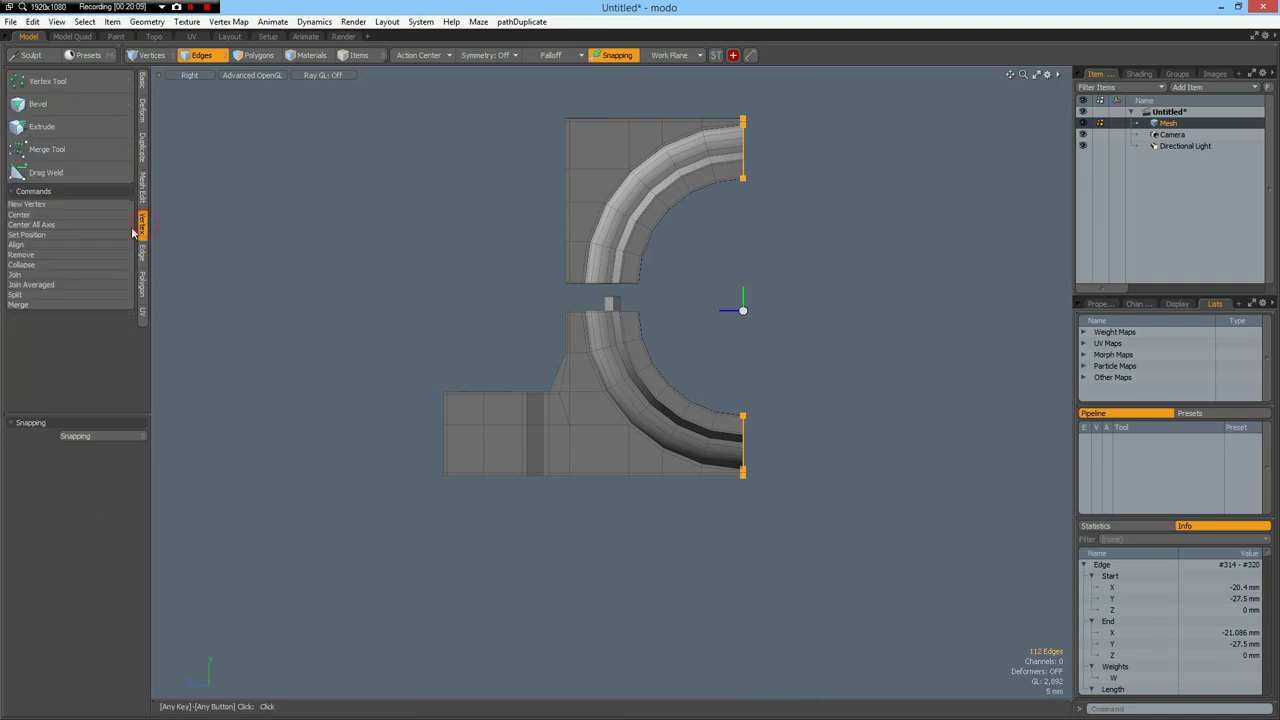
pyautogui.click(34, 236)
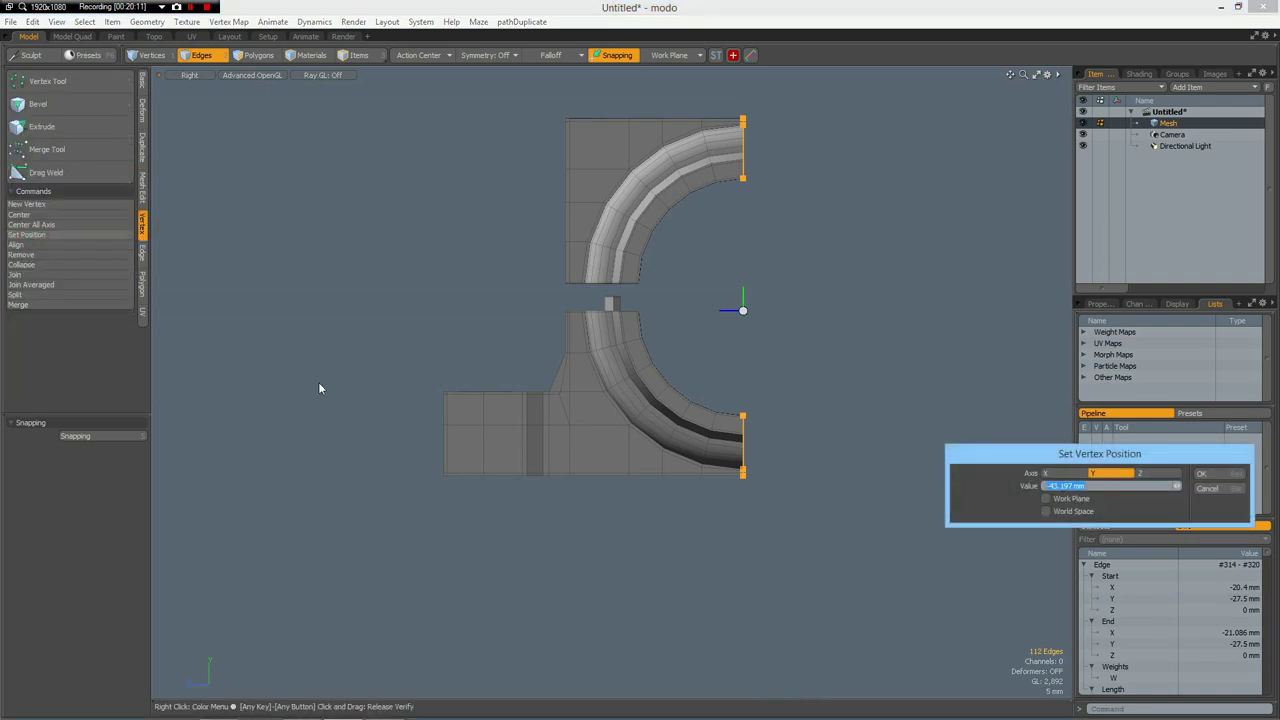
pyautogui.write('0')
pyautogui.click(1158, 473)
pyautogui.click(1203, 474)
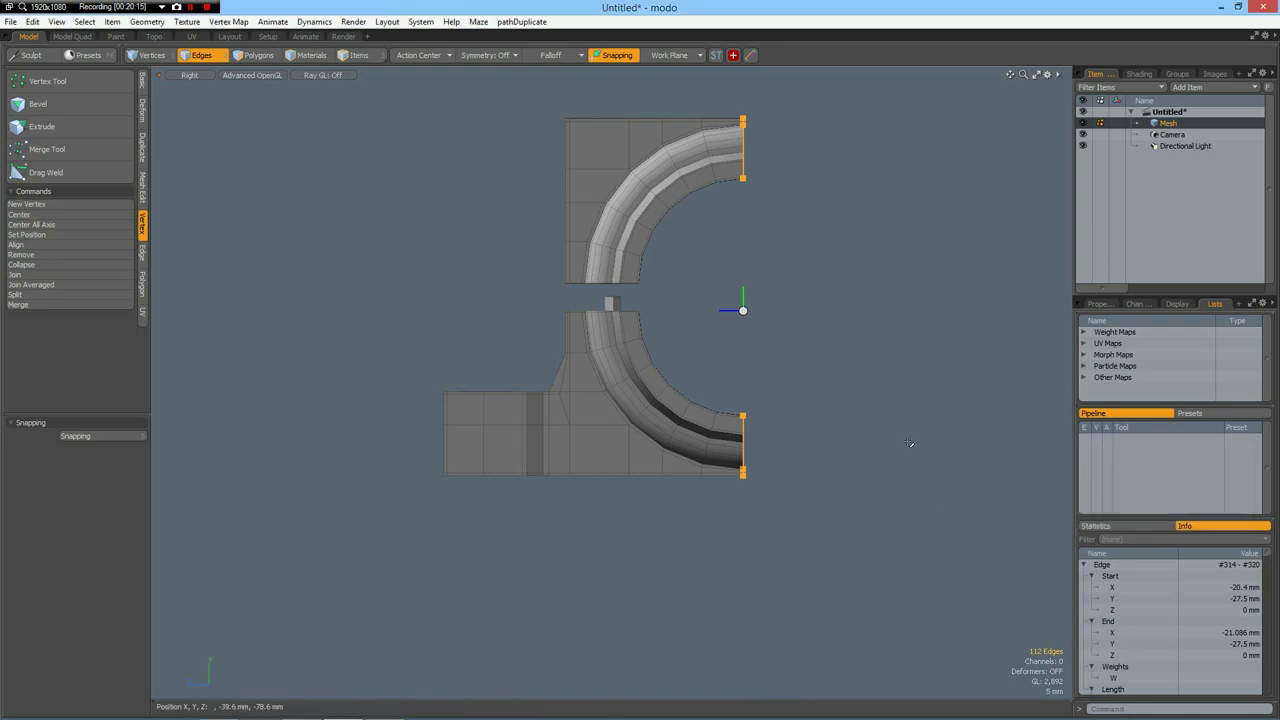
# - Mirror the whole mesh across the Z axis with the centre, Left and Up values all at 0 mm
pyautogui.press('3')
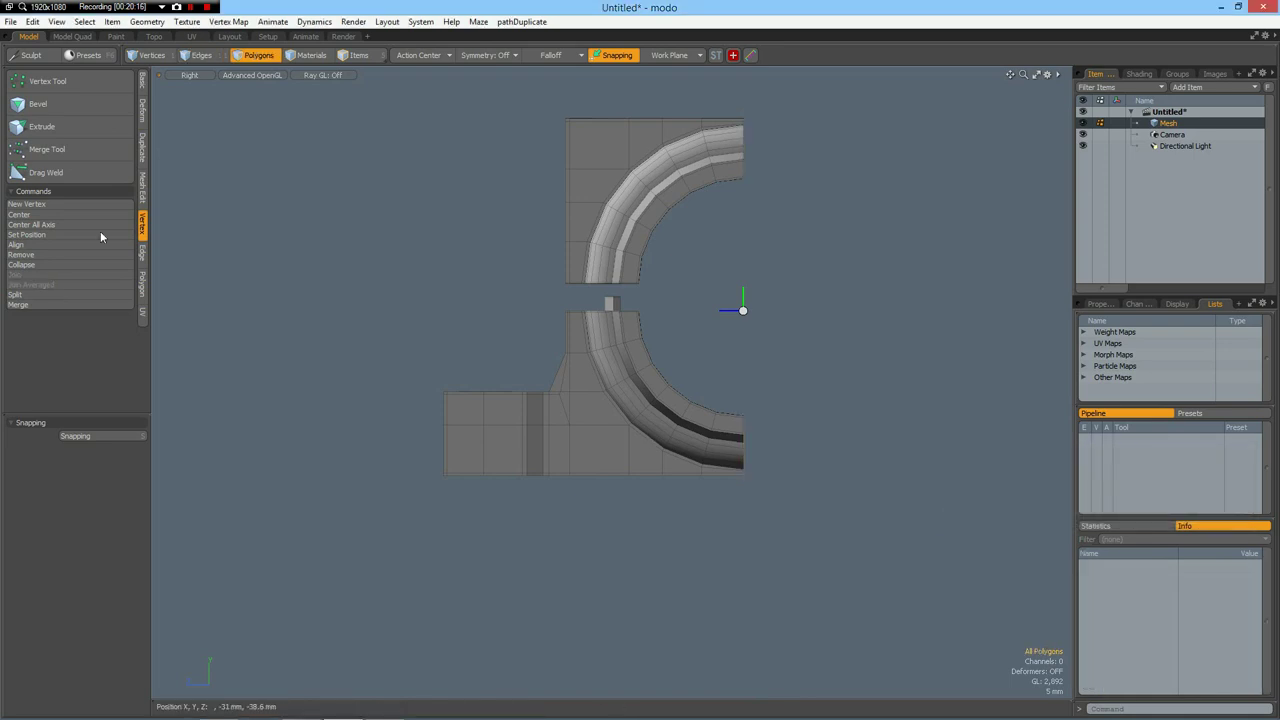
pyautogui.click(140, 148)
pyautogui.click(38, 104)
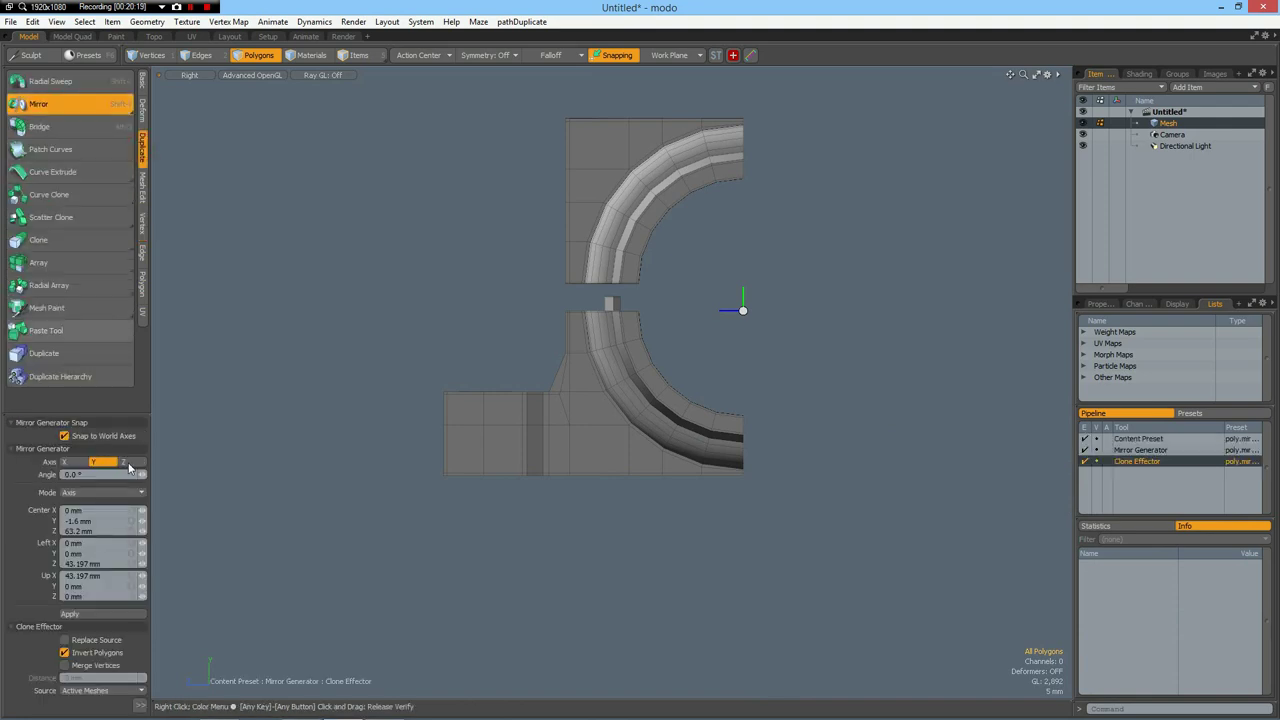
pyautogui.click(134, 465)
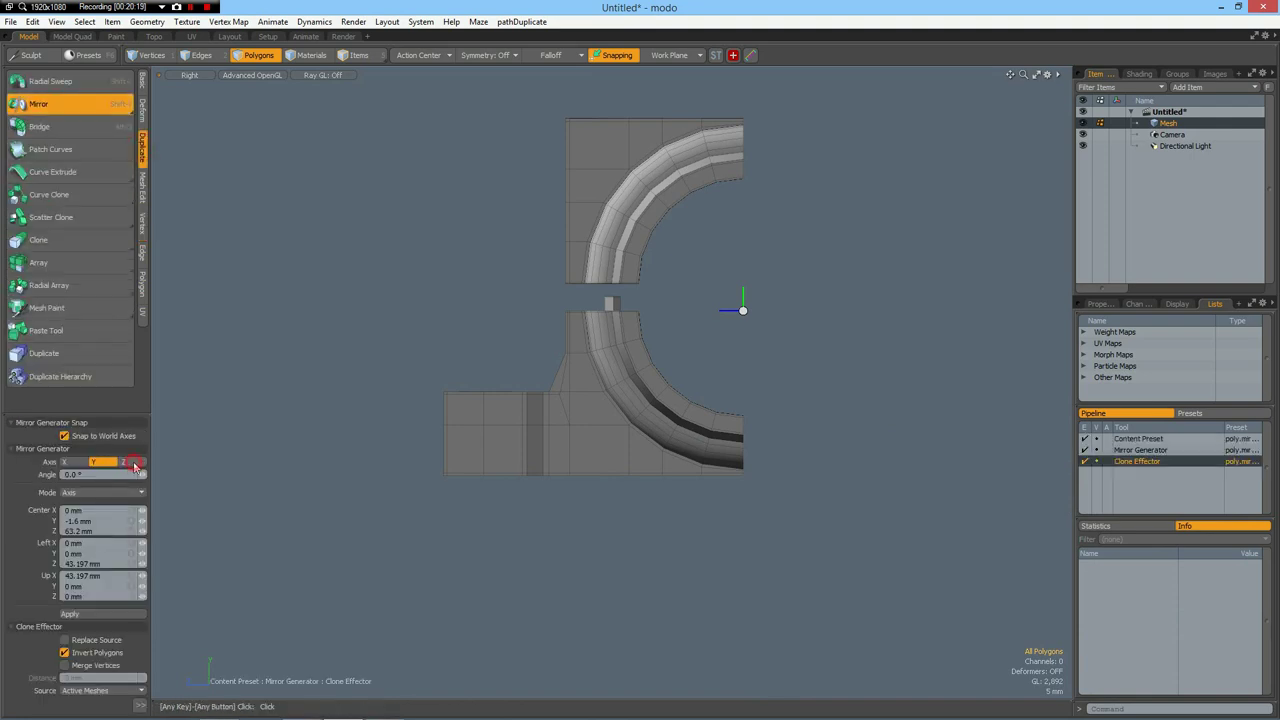
pyautogui.click(133, 544)
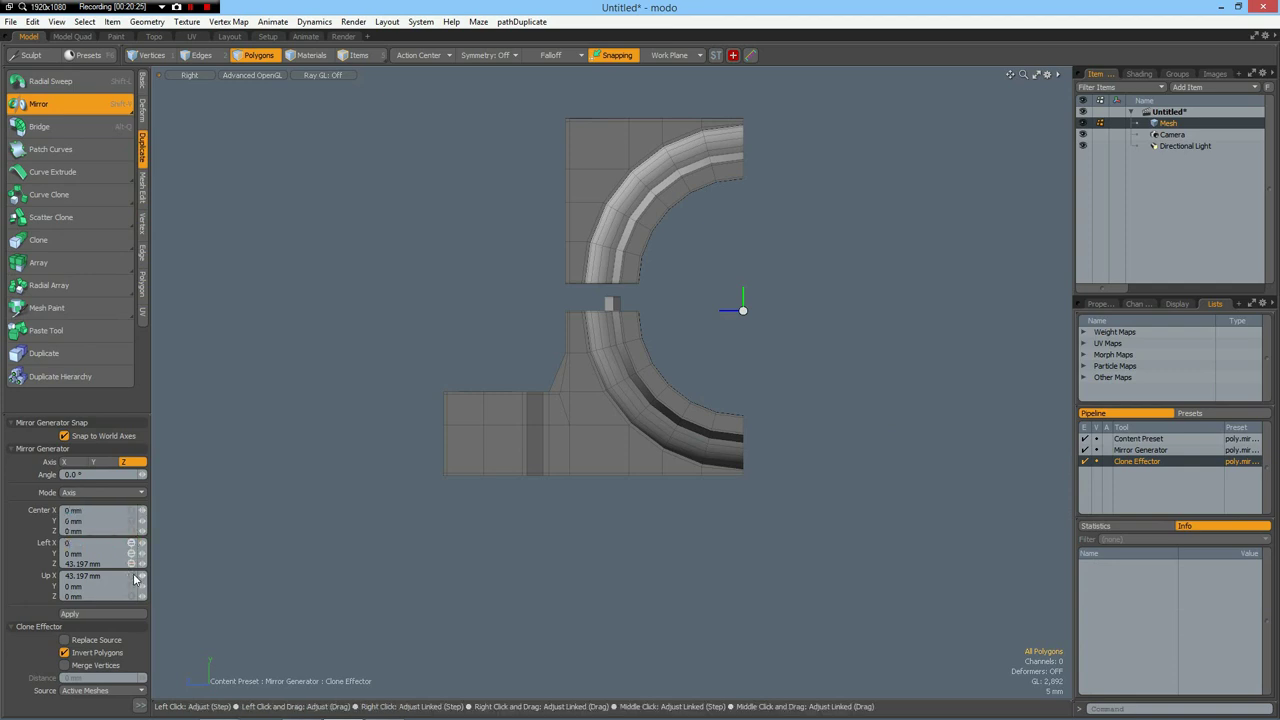
pyautogui.click(134, 577)
pyautogui.write('0')
pyautogui.click(99, 614)
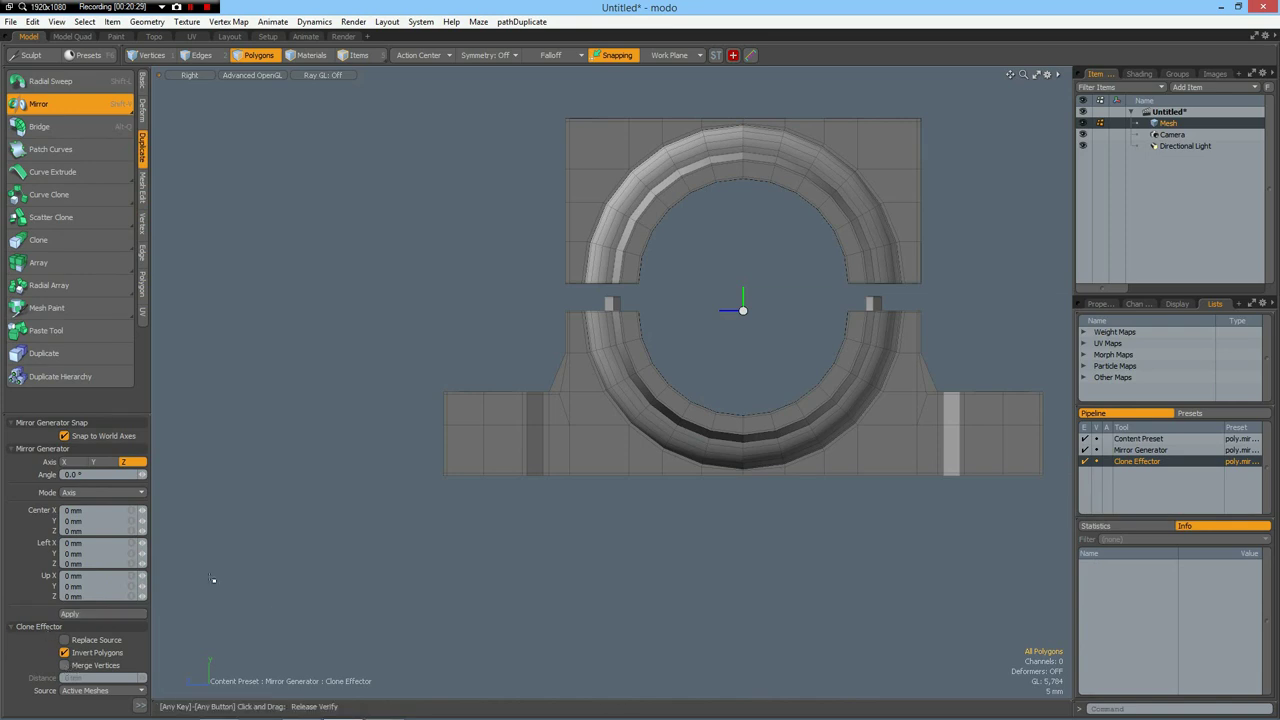
pyautogui.press('space')
# - Merge the mirrored mesh's coincident vertices with the Automatic range
pyautogui.click(142, 222)
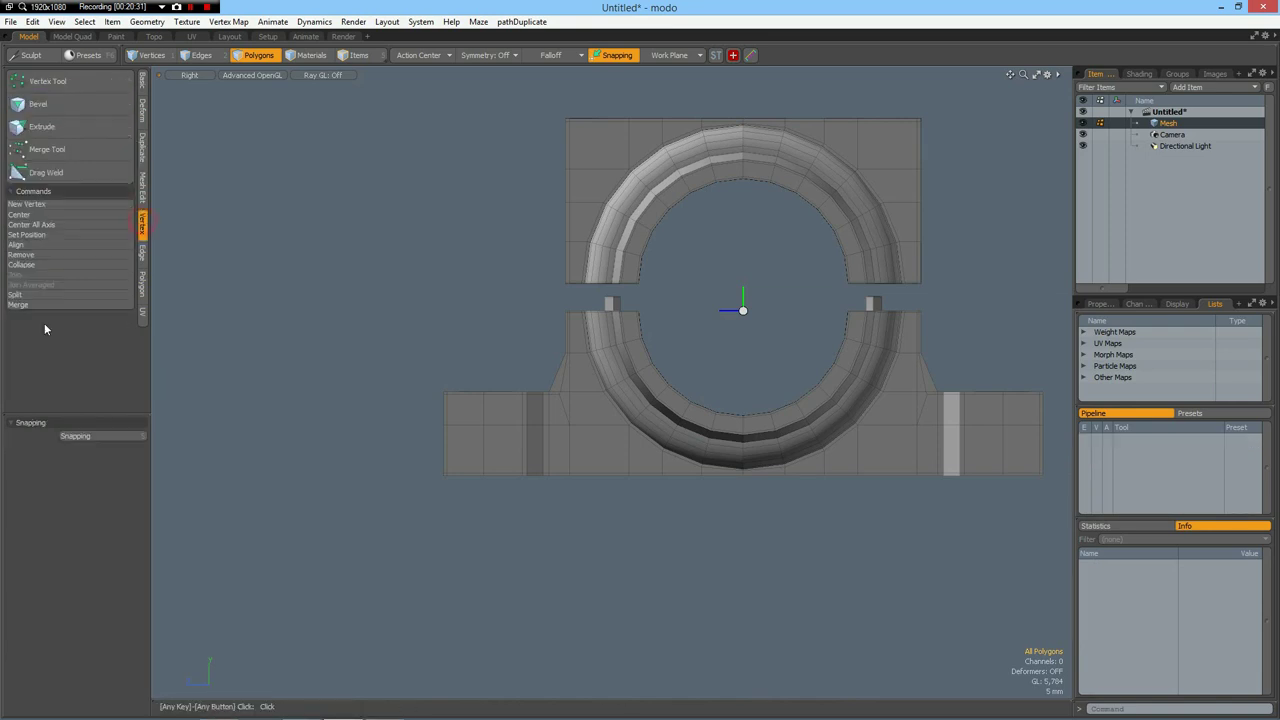
pyautogui.click(20, 304)
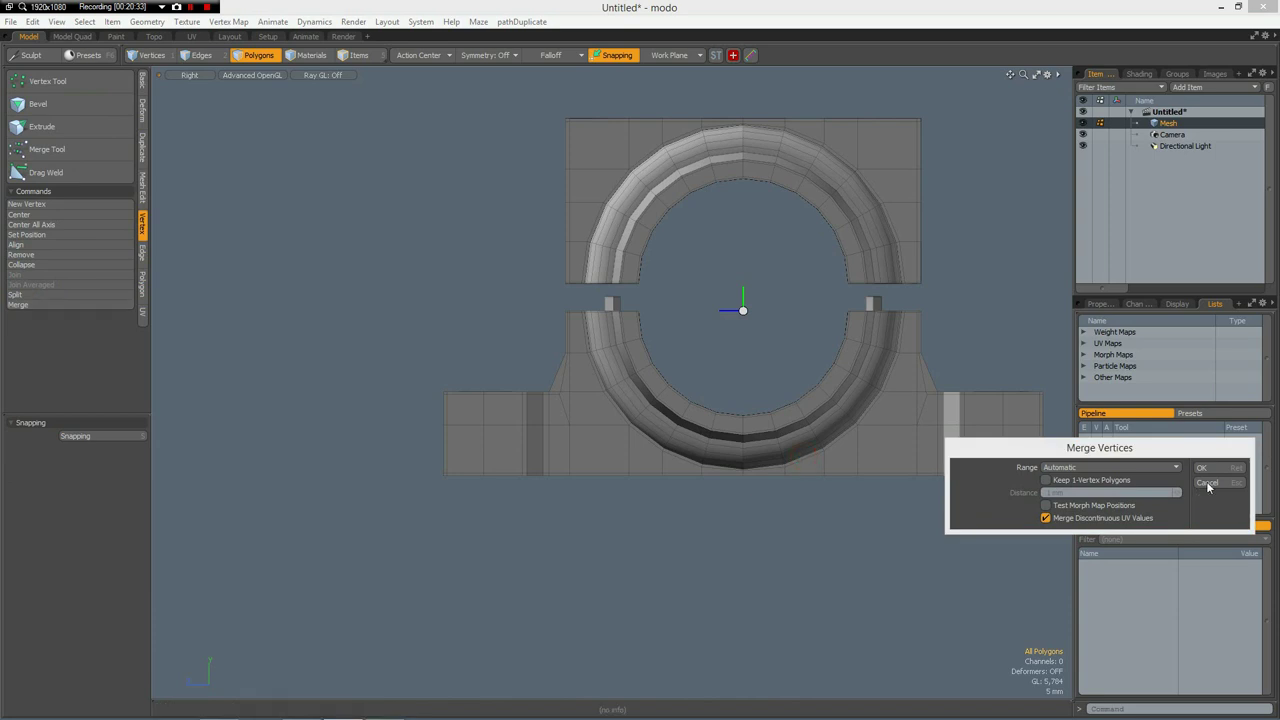
pyautogui.click(1208, 467)
pyautogui.press('Return')
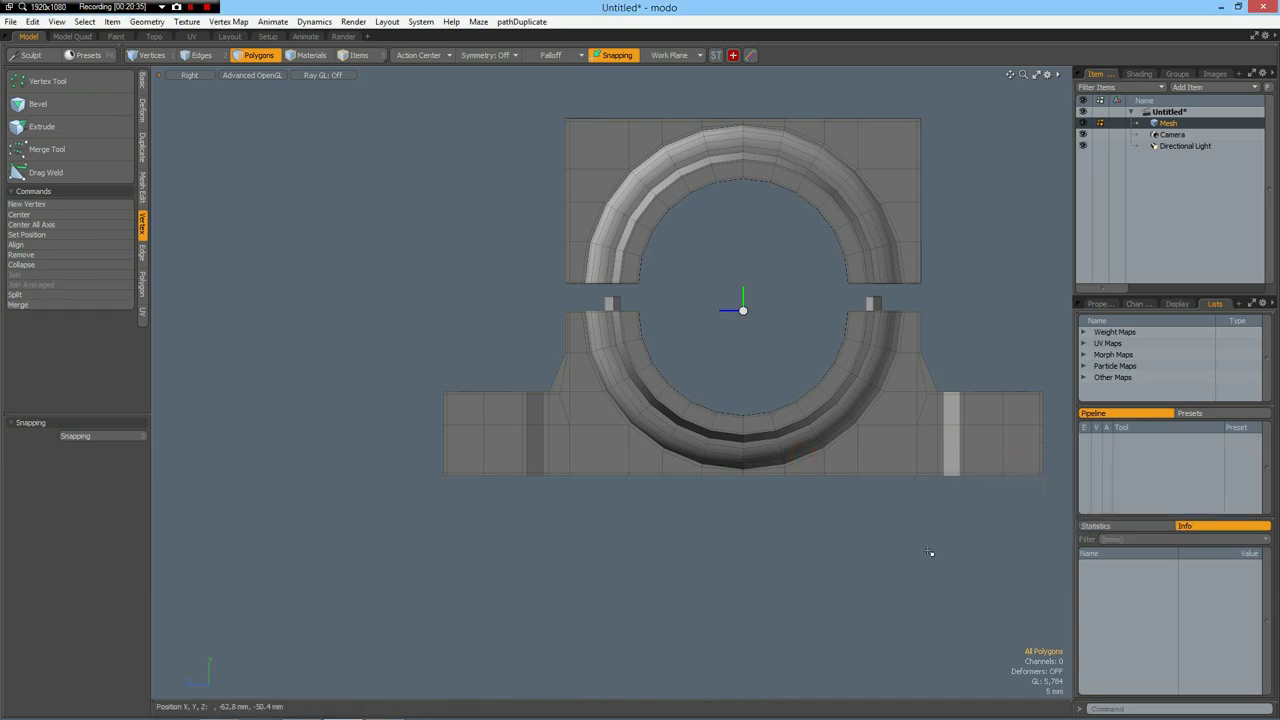
pyautogui.click(932, 554)
# - Examine the complete bracket with subdivision on, return it to plain polygons, and compare it with the reference sketch in the browser
pyautogui.press('Tab')
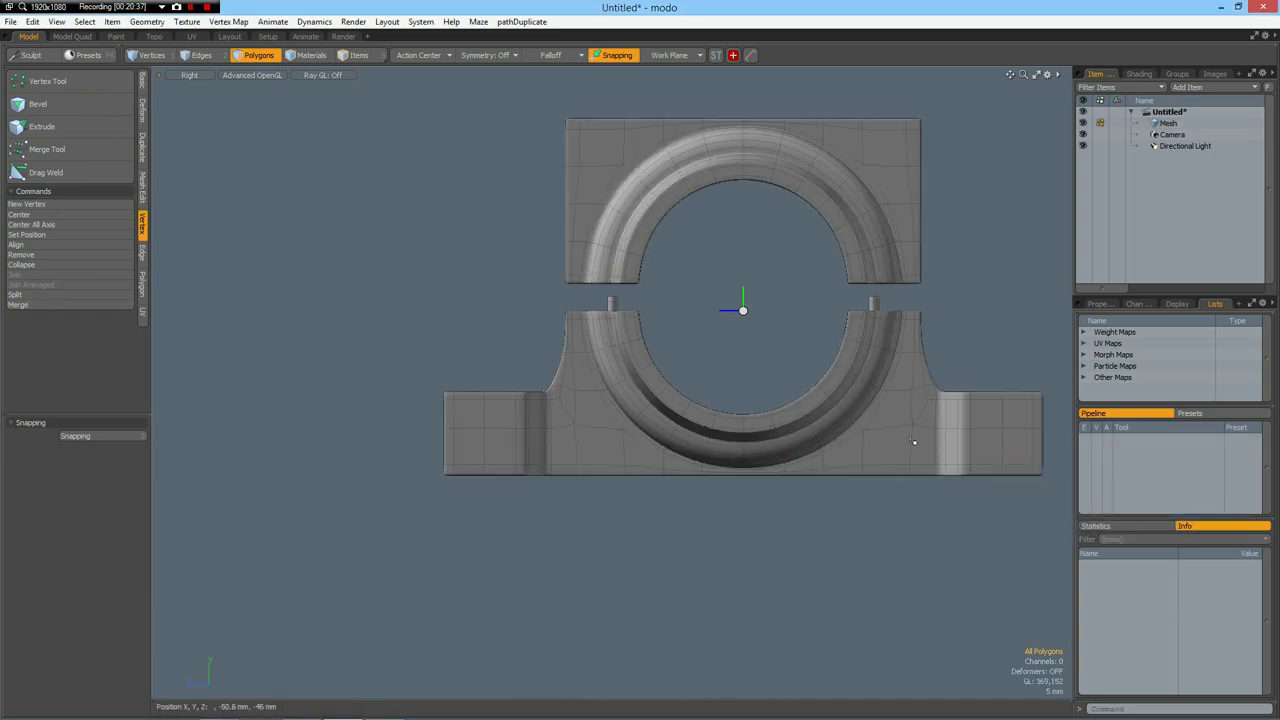
pyautogui.hotkey('ctrl', 'space')
pyautogui.click(943, 417)
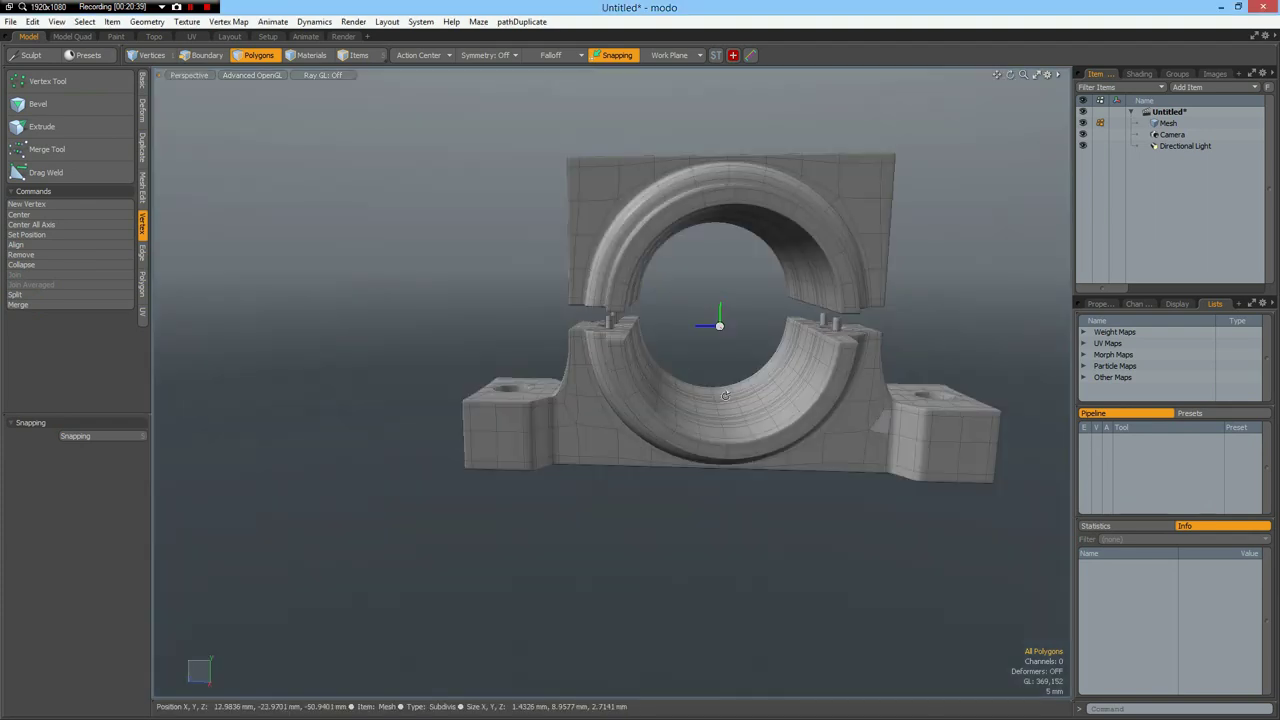
pyautogui.keyDown('alt'); pyautogui.moveTo(721, 402); pyautogui.dragTo(755, 444); pyautogui.keyUp('alt')
pyautogui.press('Tab')
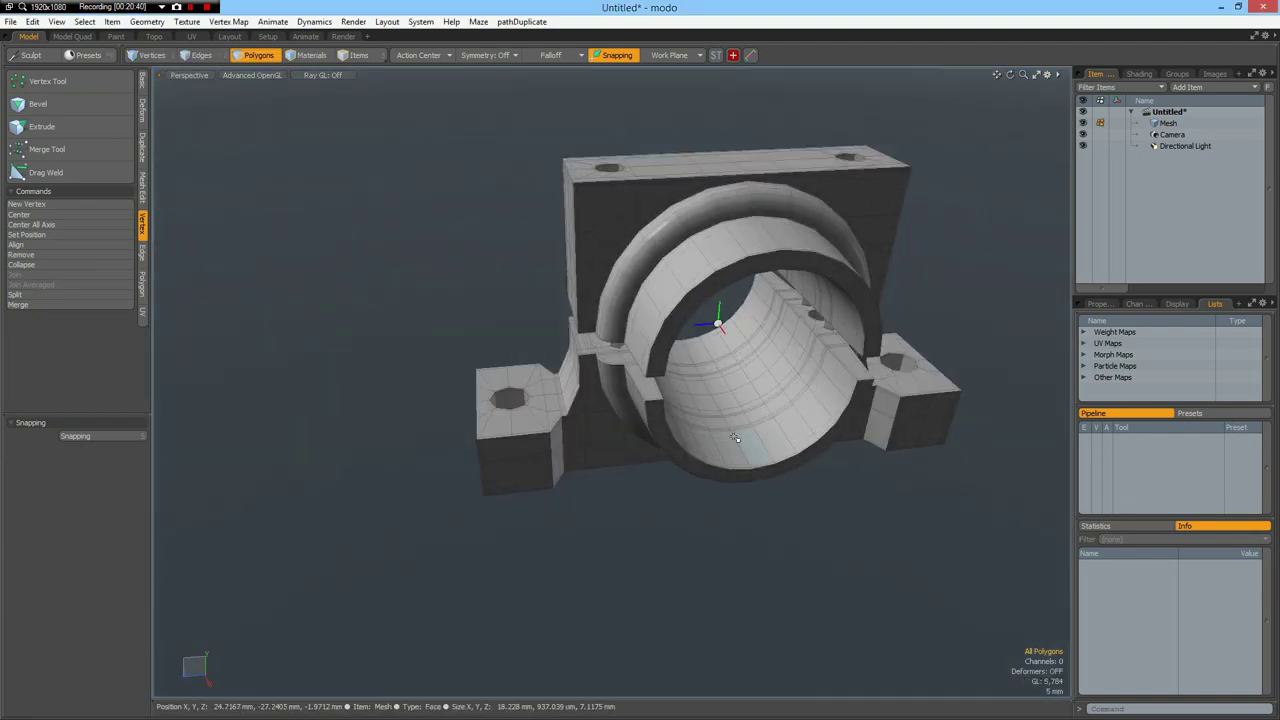
pyautogui.hotkey('alt', 'Tab')
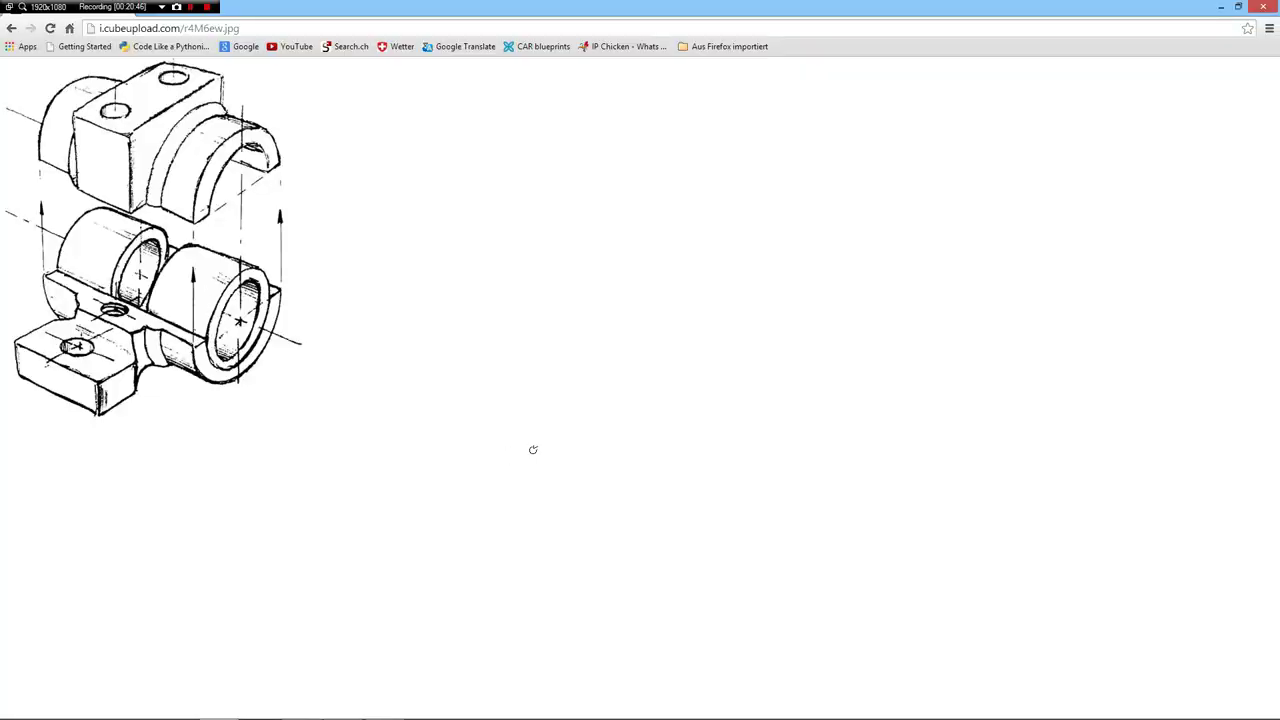
pyautogui.hotkey('alt', 'Tab')
pyautogui.click(820, 492)
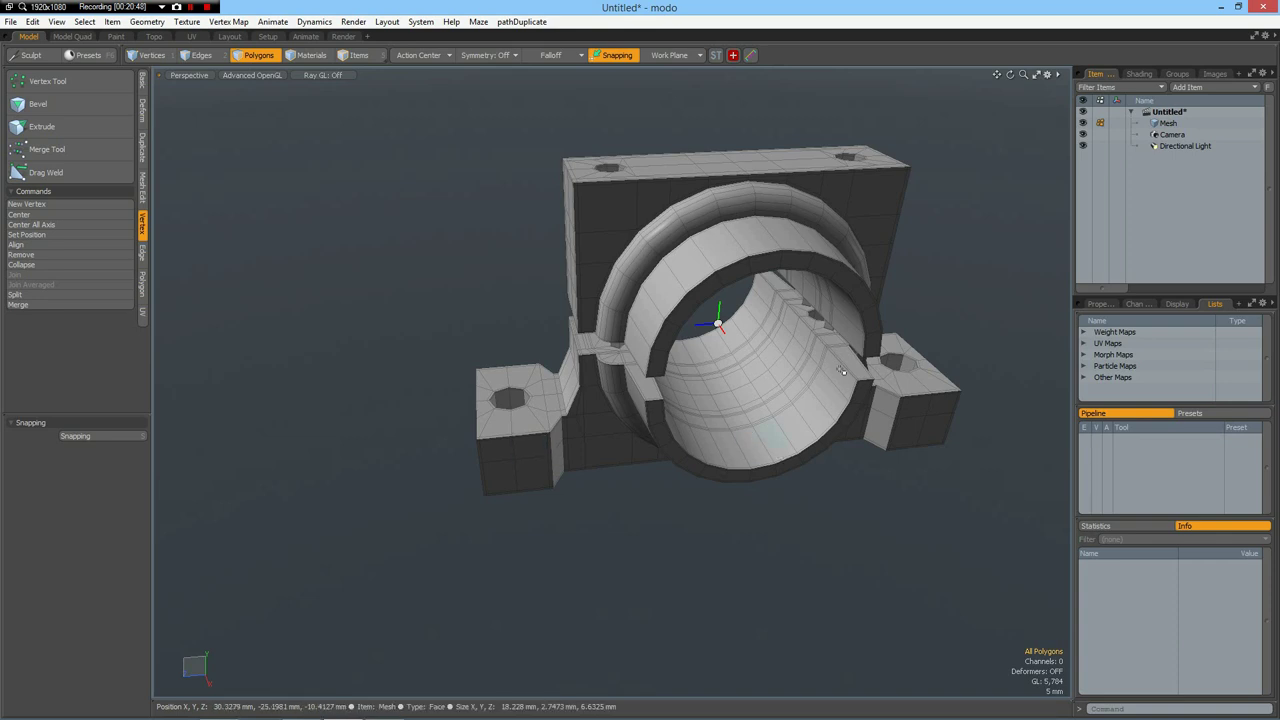
# - Select the inner polygon strip at the lower half's outer bearing end, expand the selection once, and create a new mesh item
pyautogui.moveTo(839, 376); pyautogui.dragTo(817, 400)
pyautogui.press('Up')
pyautogui.press('Up')
pyautogui.press('Up')
pyautogui.press('Up')
pyautogui.press('Up')
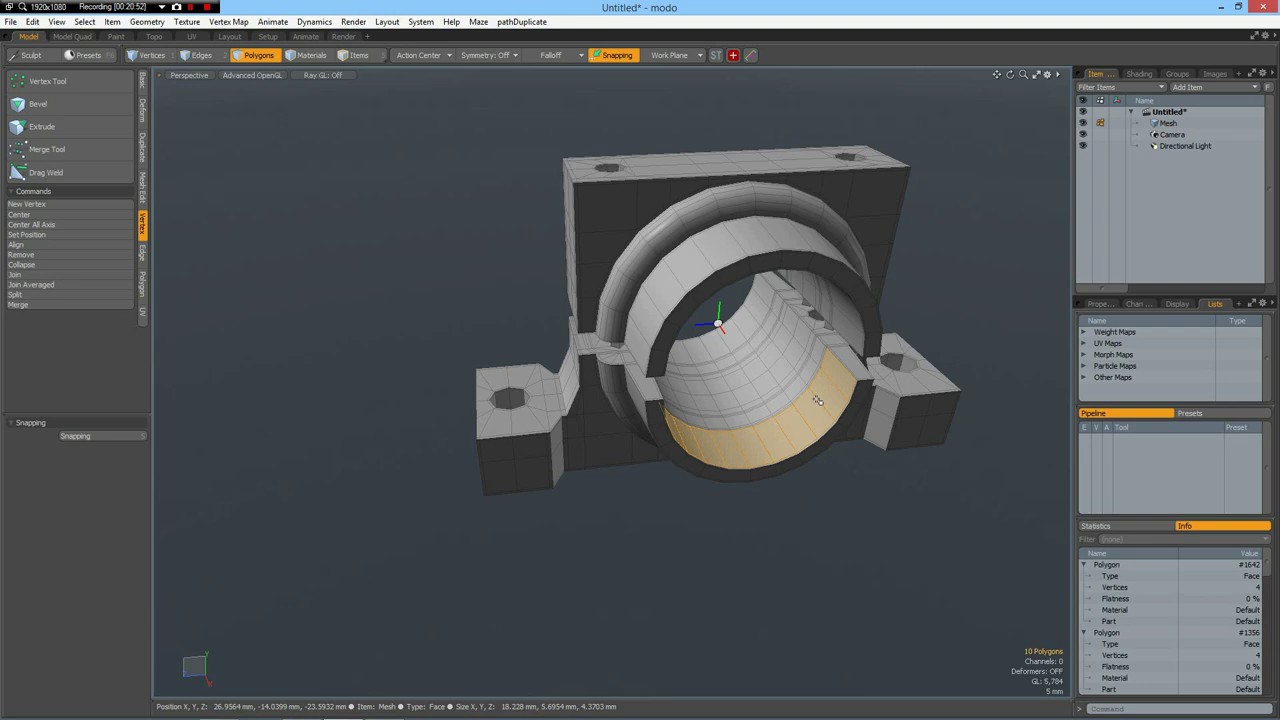
pyautogui.keyDown('alt'); pyautogui.moveTo(740, 406); pyautogui.dragTo(549, 353); pyautogui.keyUp('alt')
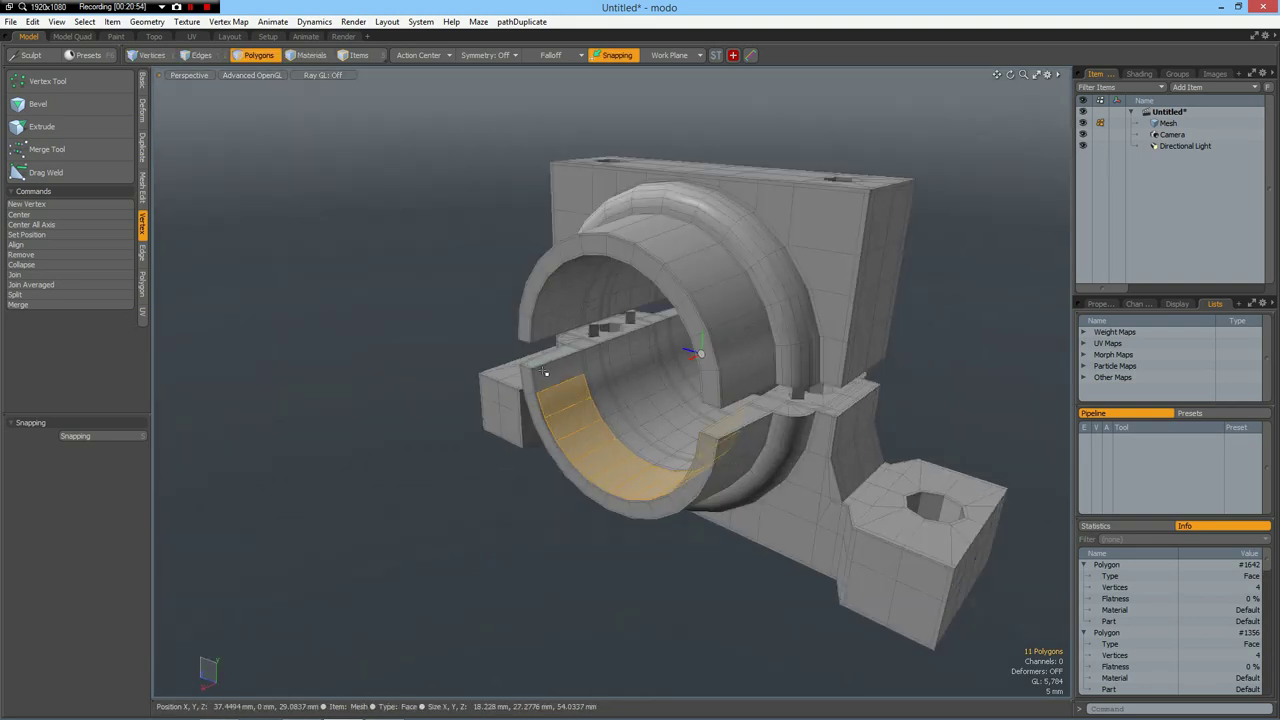
pyautogui.scroll(5, 547, 371)
pyautogui.keyDown('shift'); pyautogui.click(545, 372); pyautogui.keyUp('shift')
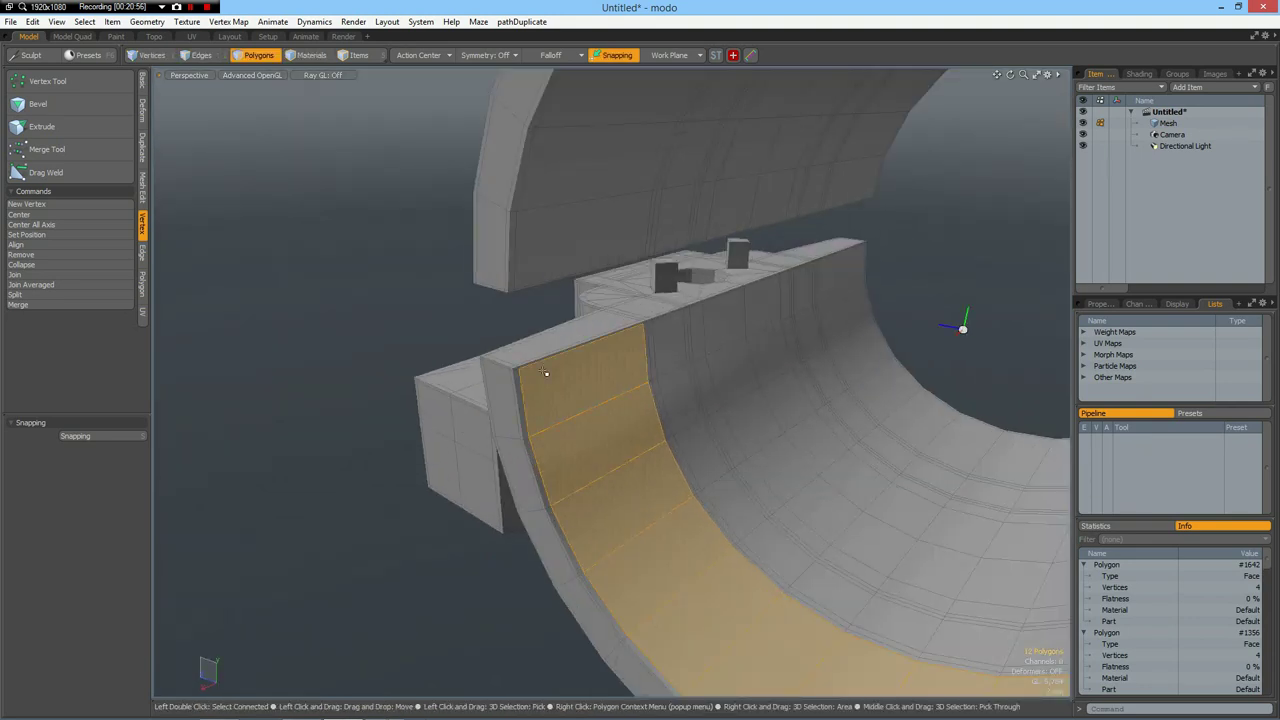
pyautogui.hotkey('shift', 'Up')
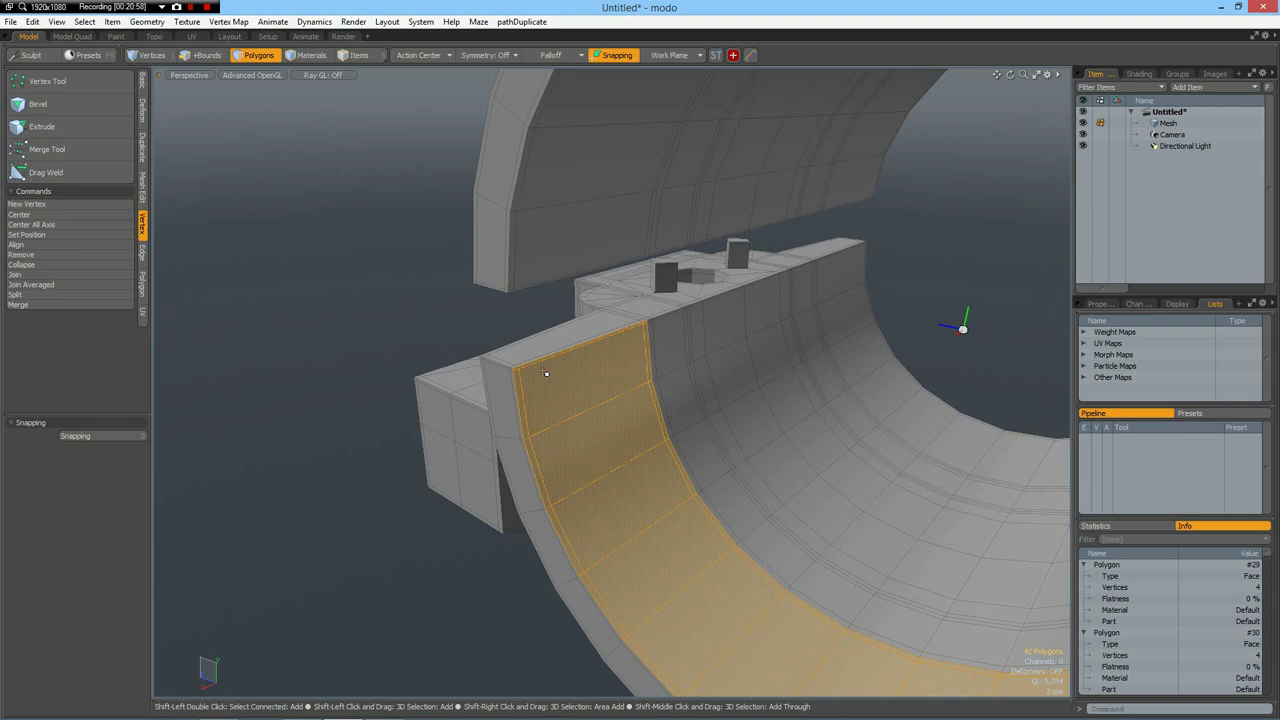
pyautogui.press('n')
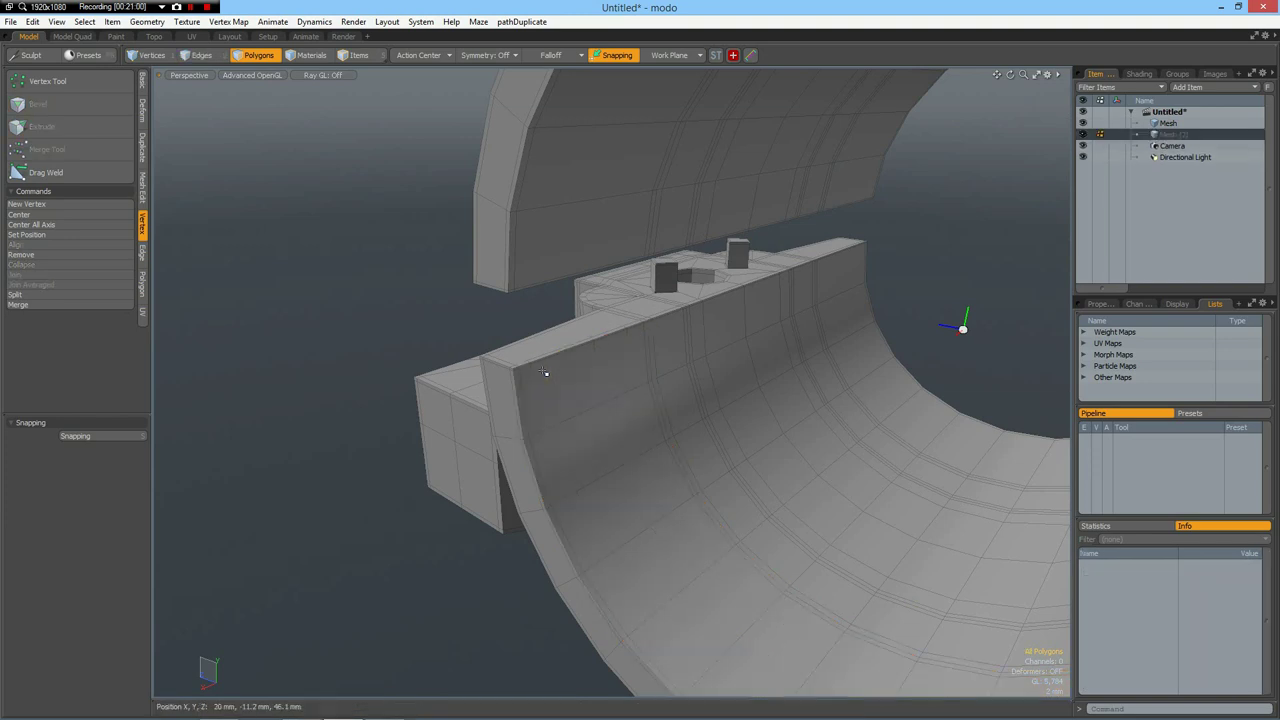
# - Paste the copied bearing strip into the new mesh item and hide the bracket mesh
pyautogui.hotkey('ctrl', 'v')
pyautogui.scroll(-3, 544, 372)
pyautogui.keyDown('alt'); pyautogui.moveTo(720, 340); pyautogui.dragTo(1016, 145); pyautogui.keyUp('alt')
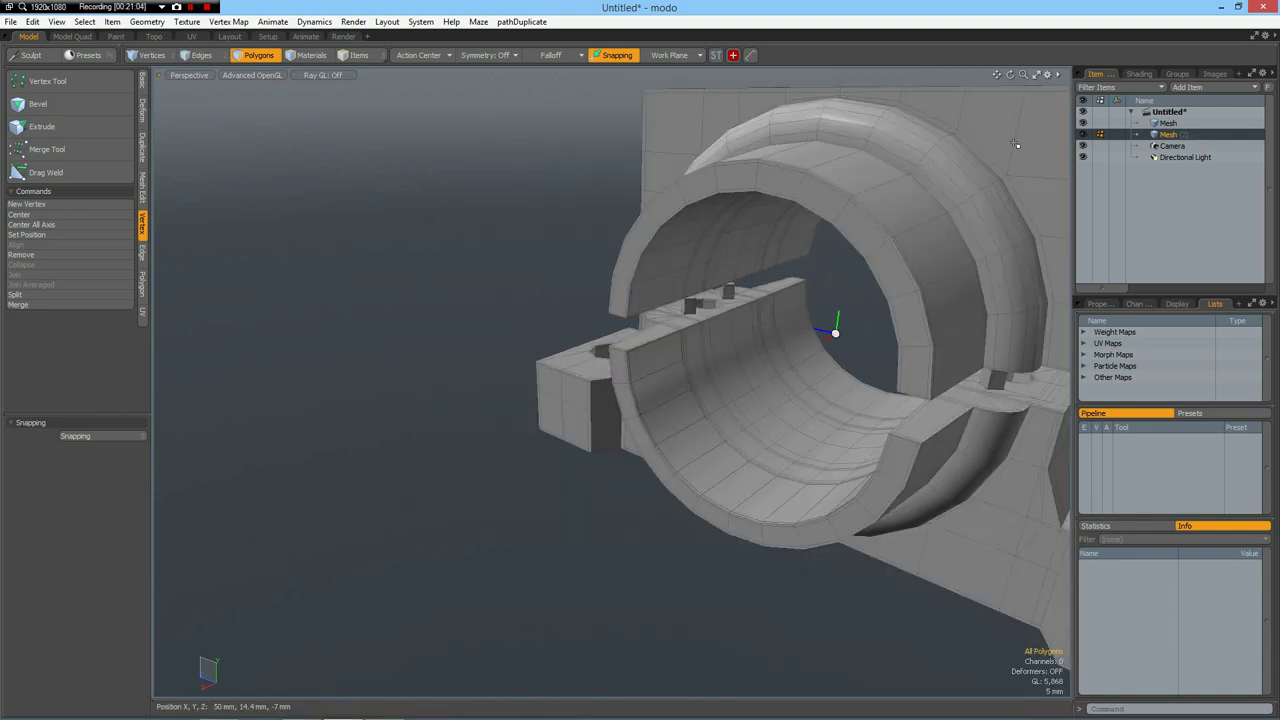
pyautogui.click(1082, 122)
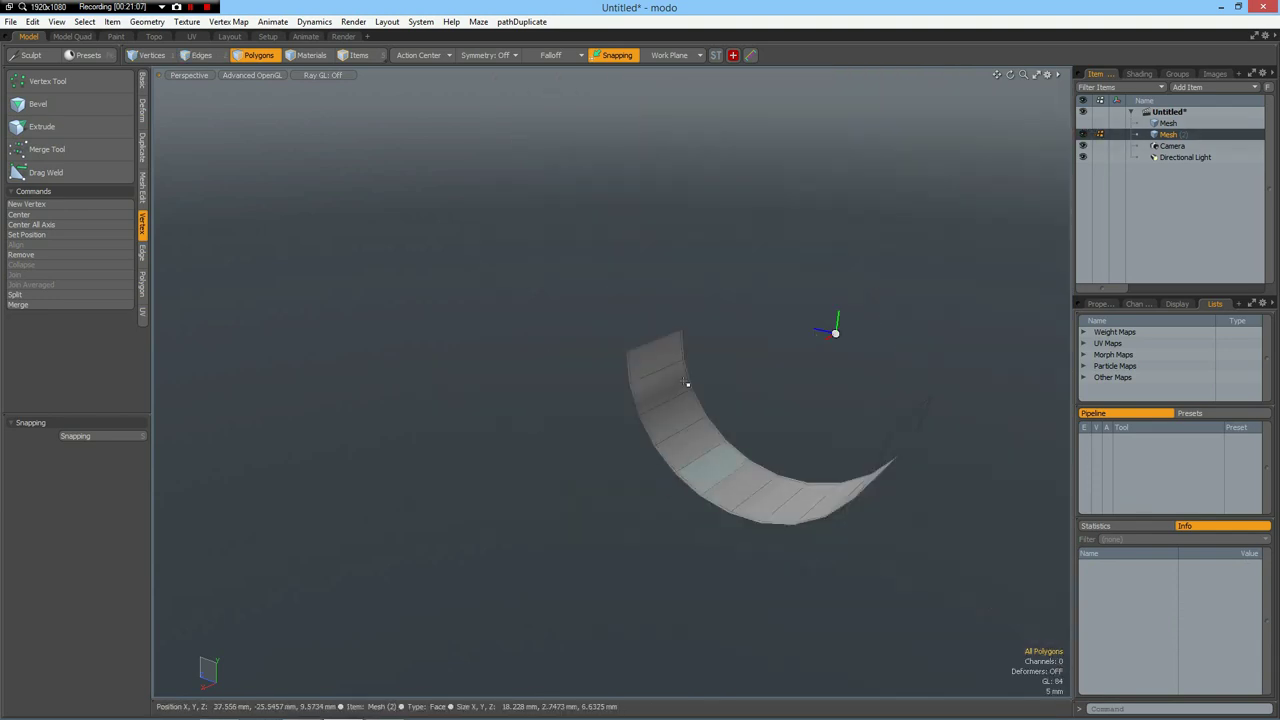
# - Remove the support edge loops beside both open ends of the half-ring strip
pyautogui.scroll(3, 660, 350)
pyautogui.press('2')
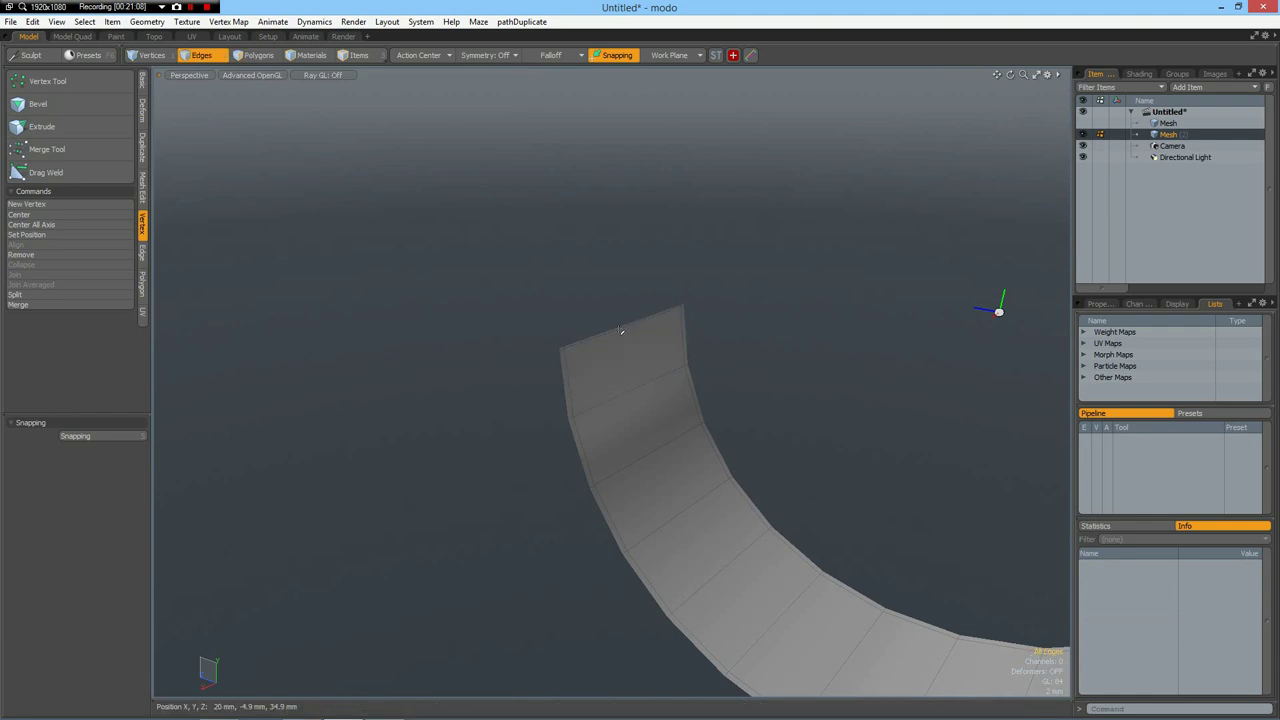
pyautogui.click(620, 332)
pyautogui.scroll(-3, 738, 414)
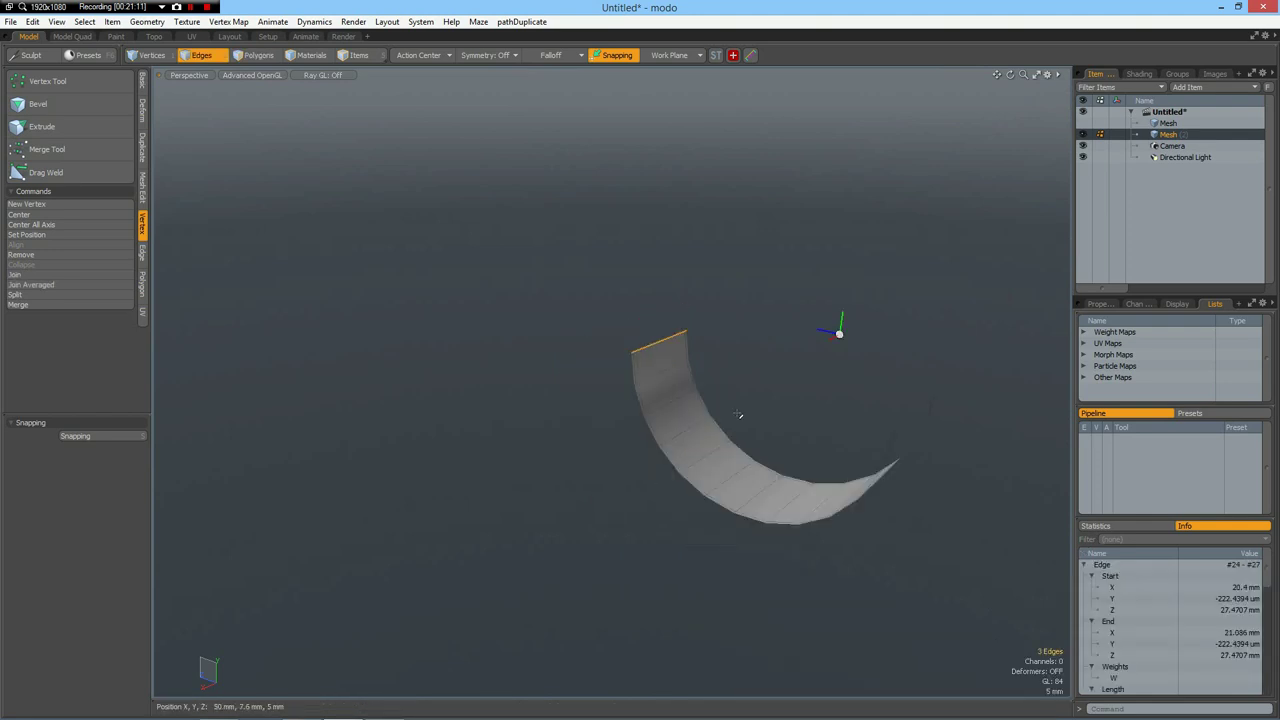
pyautogui.keyDown('alt'); pyautogui.moveTo(980, 389); pyautogui.dragTo(668, 298); pyautogui.keyUp('alt')
pyautogui.scroll(5, 700, 274)
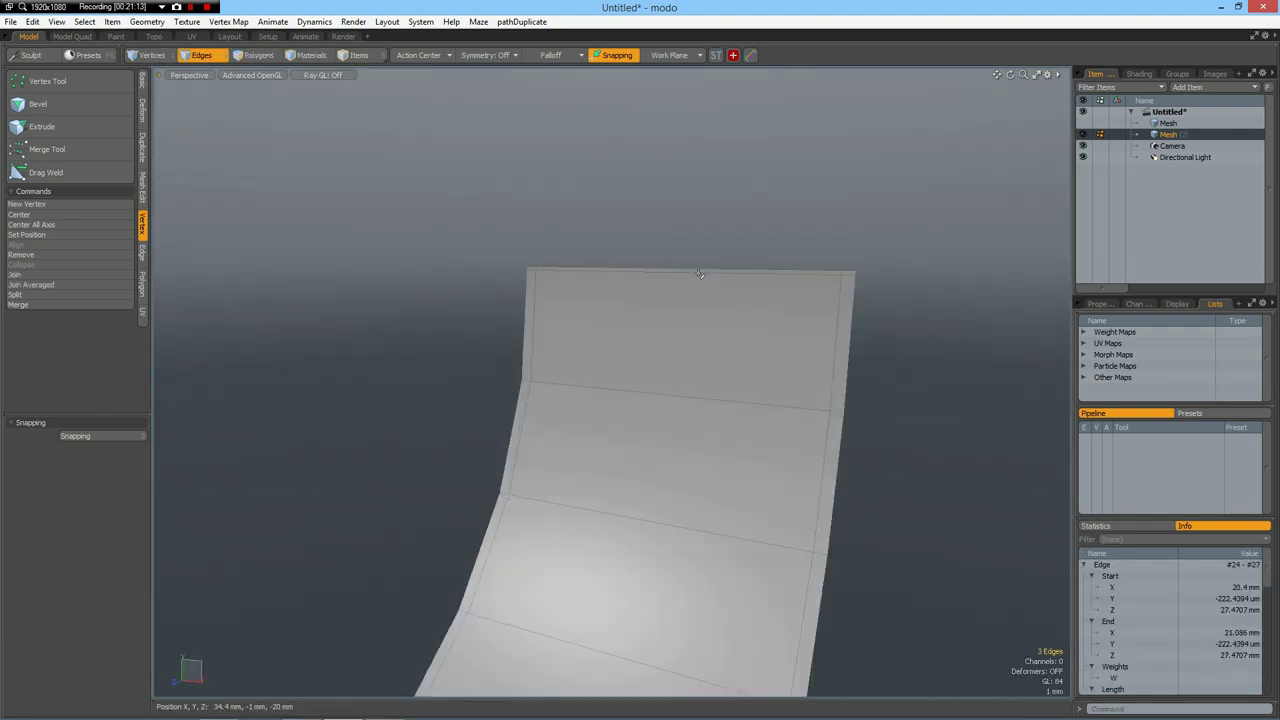
pyautogui.keyDown('shift'); pyautogui.click(700, 274); pyautogui.keyUp('shift')
pyautogui.press('BackSpace')
pyautogui.scroll(-3, 712, 364)
pyautogui.scroll(-3, 712, 364)
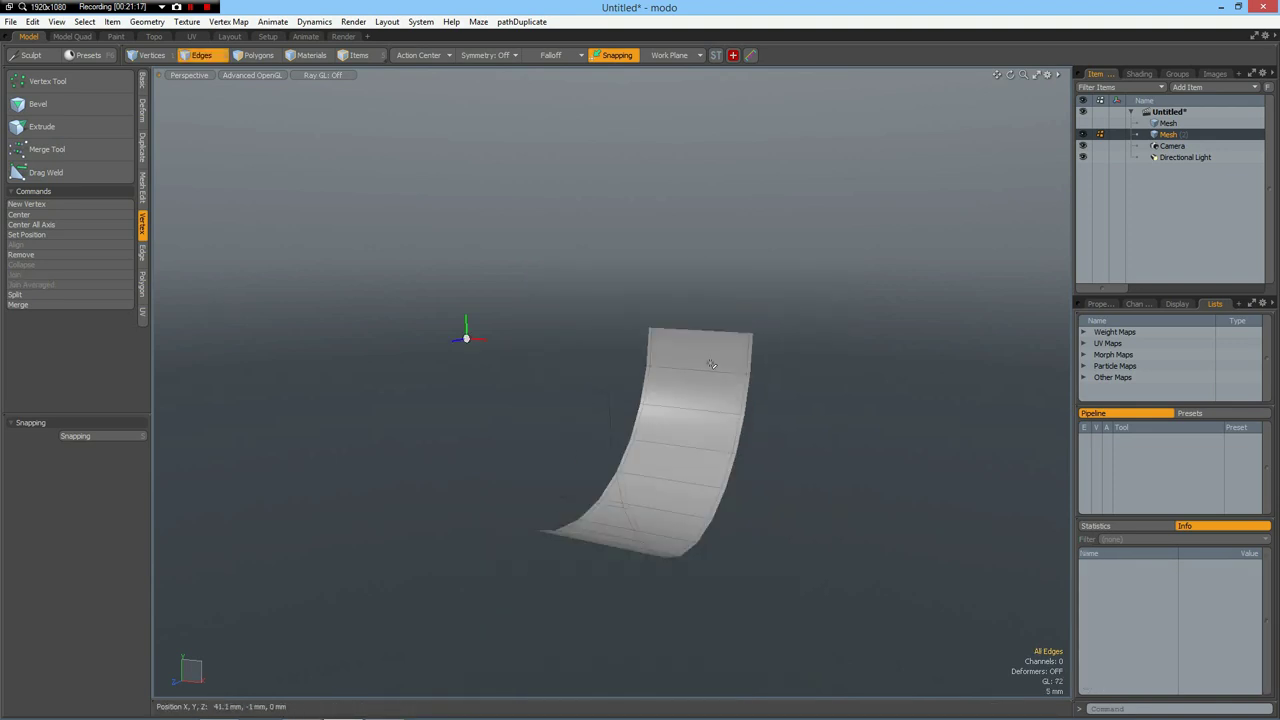
# - Flip the strip's polygons and mirror it across the Y axis about 0 mm with Merge Vertices on to form a full ring
pyautogui.press('f')
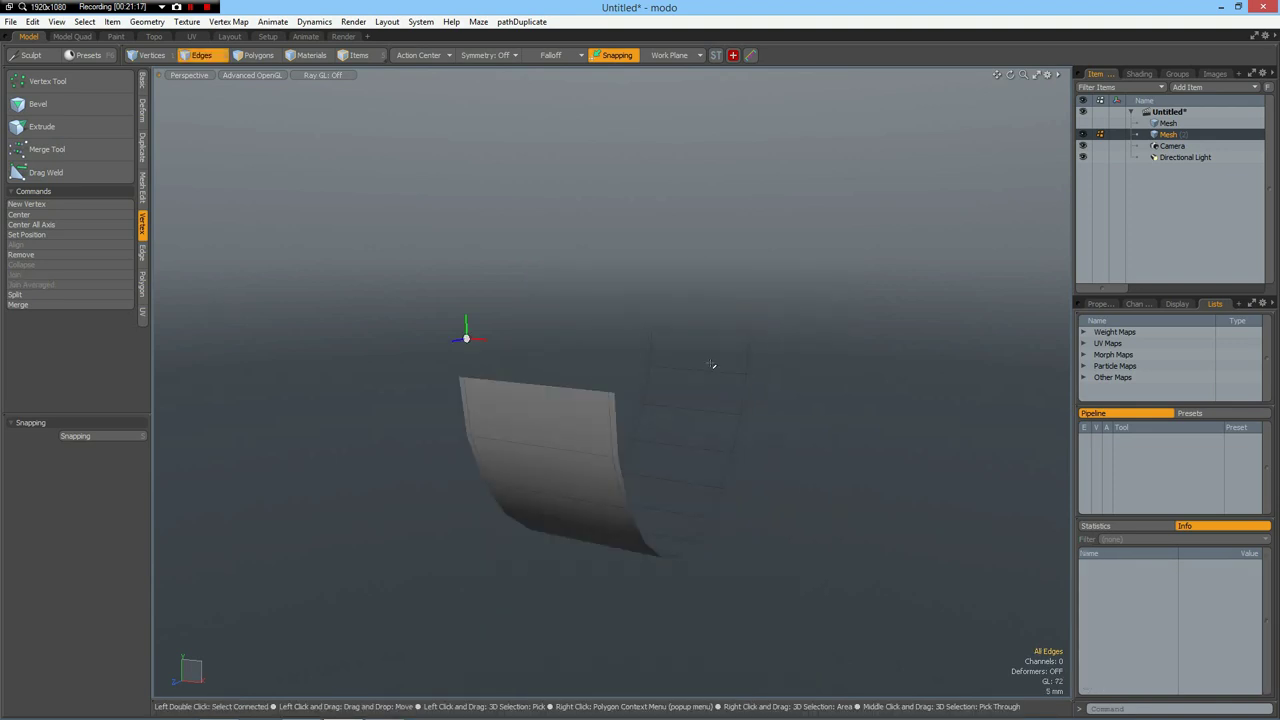
pyautogui.click(141, 146)
pyautogui.click(70, 104)
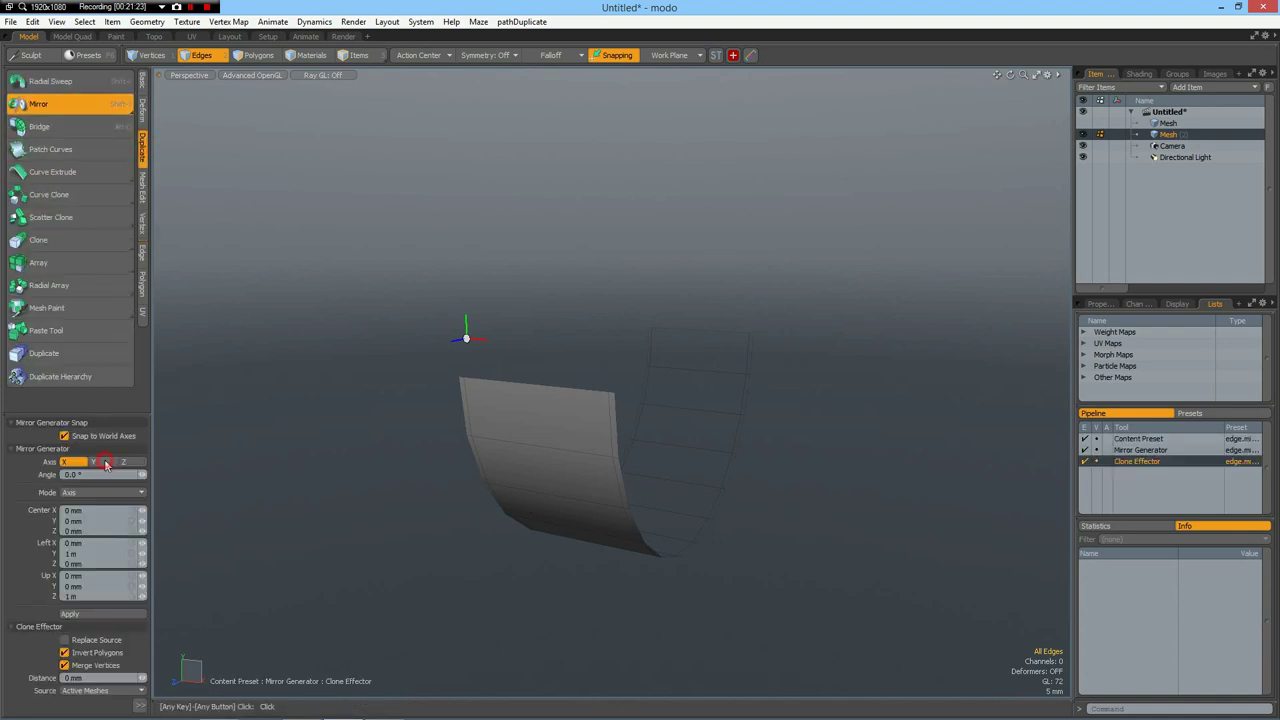
pyautogui.click(105, 464)
pyautogui.click(97, 613)
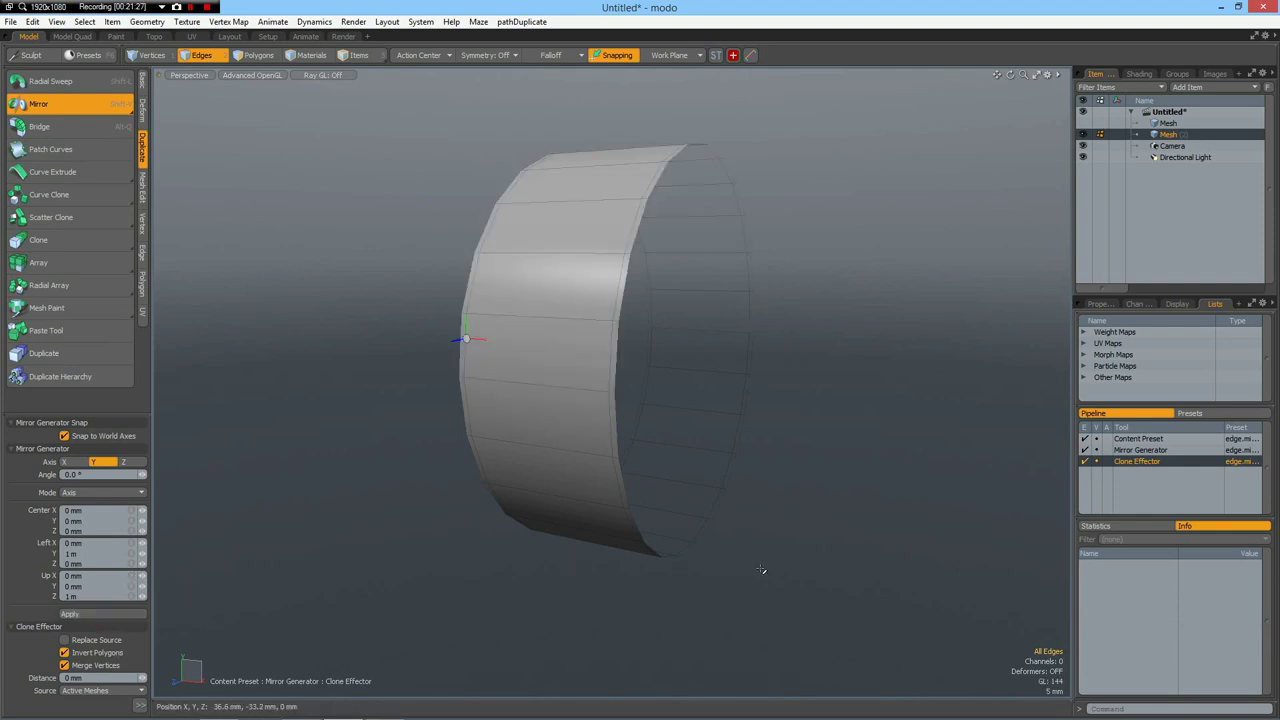
pyautogui.press('space')
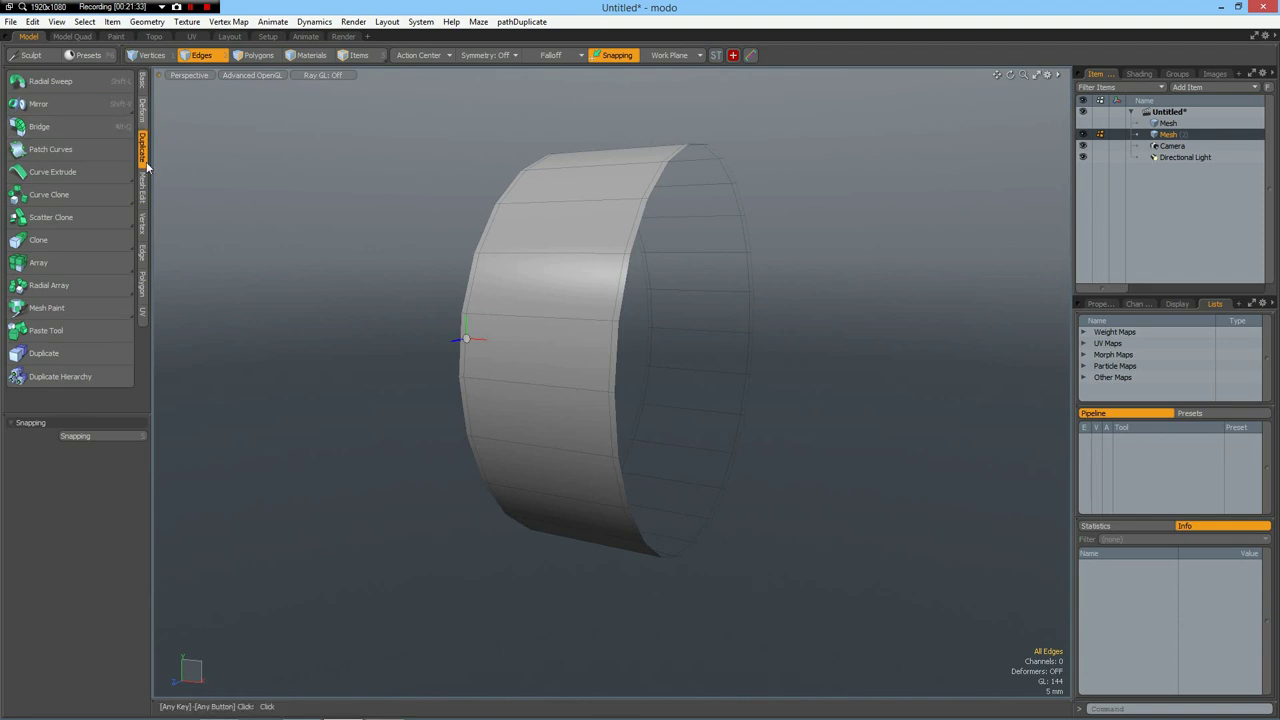
# - Thicken the ring's polygons inward to give the bearing ring a solid wall
pyautogui.click(143, 289)
pyautogui.click(40, 121)
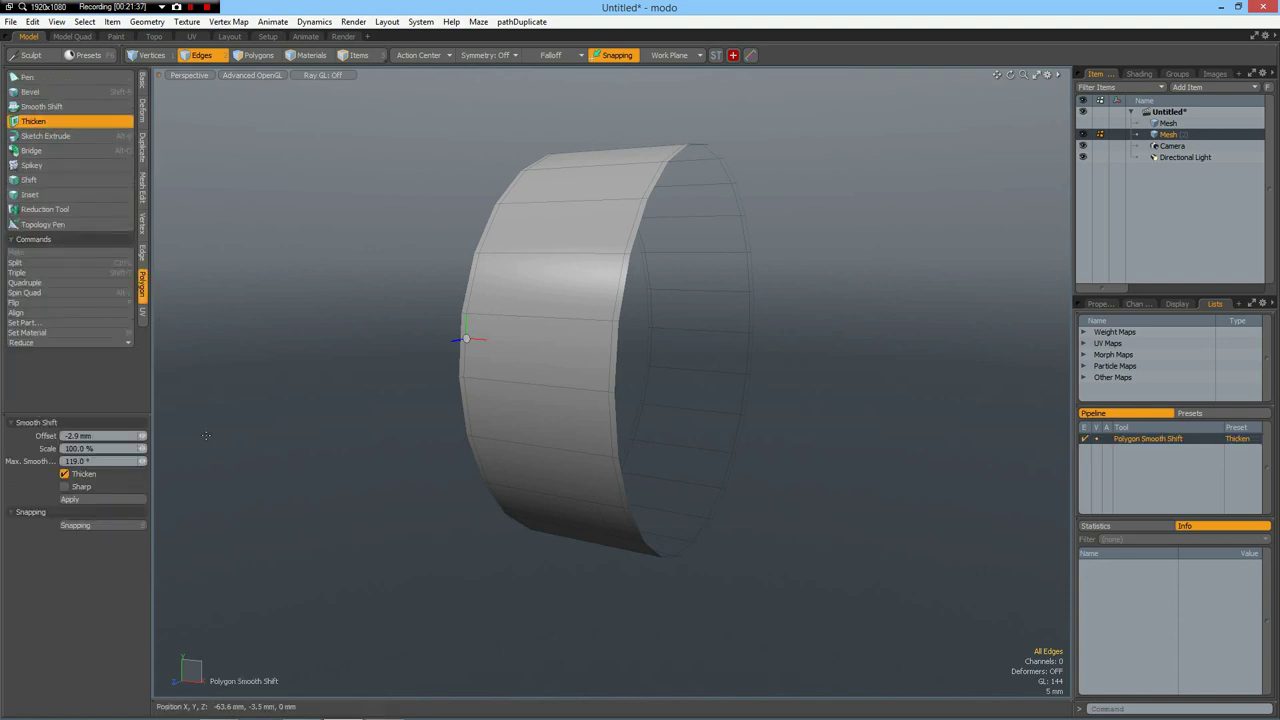
pyautogui.click(681, 400)
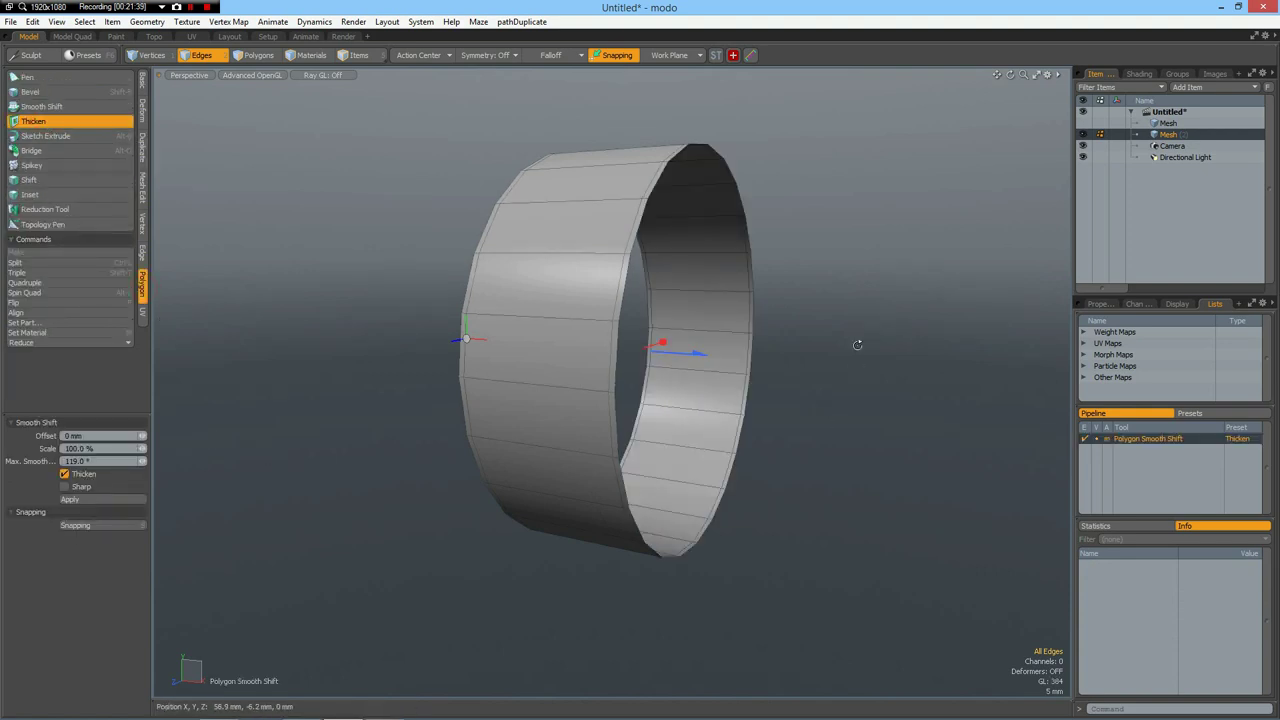
pyautogui.keyDown('alt'); pyautogui.moveTo(857, 345); pyautogui.dragTo(652, 398); pyautogui.keyUp('alt')
pyautogui.keyDown('alt'); pyautogui.moveTo(866, 422); pyautogui.dragTo(609, 406); pyautogui.keyUp('alt')
pyautogui.press('space')
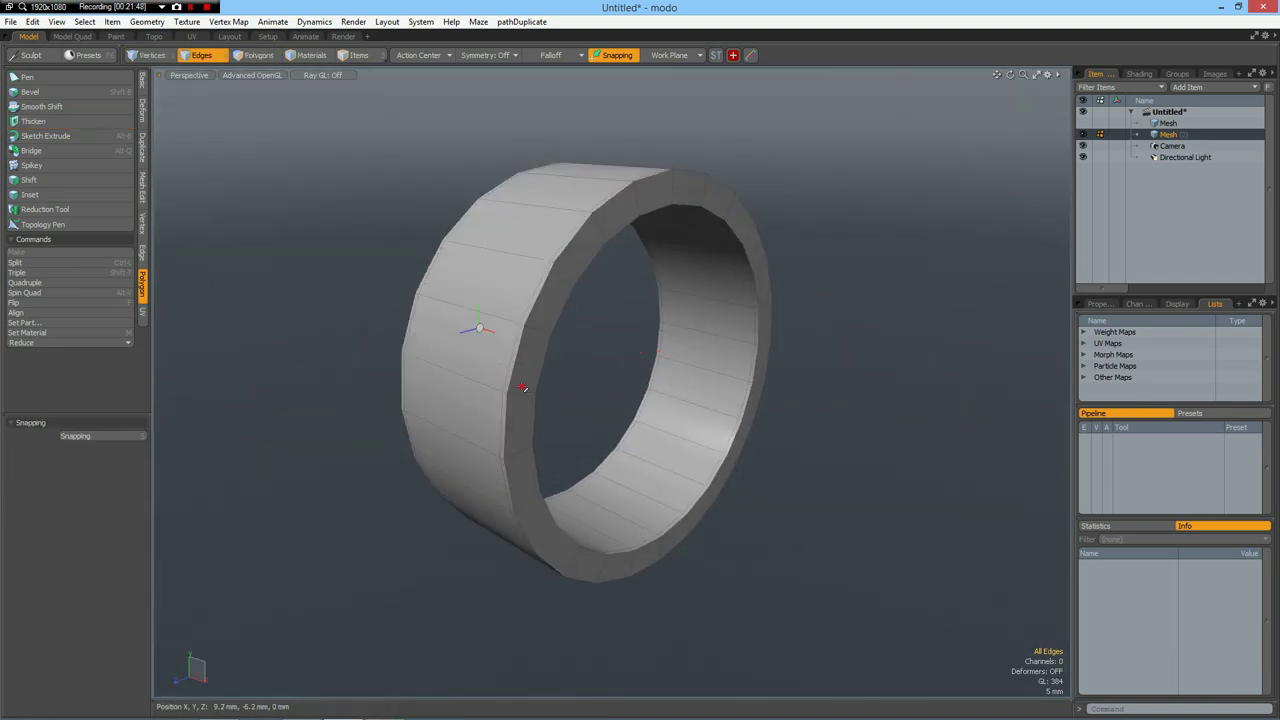
# - Loop-slice both end faces of the ring in Symmetry mode with a count of 2 at 15%
pyautogui.click(550, 345)
pyautogui.keyDown('alt'); pyautogui.moveTo(554, 342); pyautogui.dragTo(703, 331); pyautogui.keyUp('alt')
pyautogui.keyDown('shift'); pyautogui.click(824, 323); pyautogui.keyUp('shift')
pyautogui.hotkey('alt', 'c')
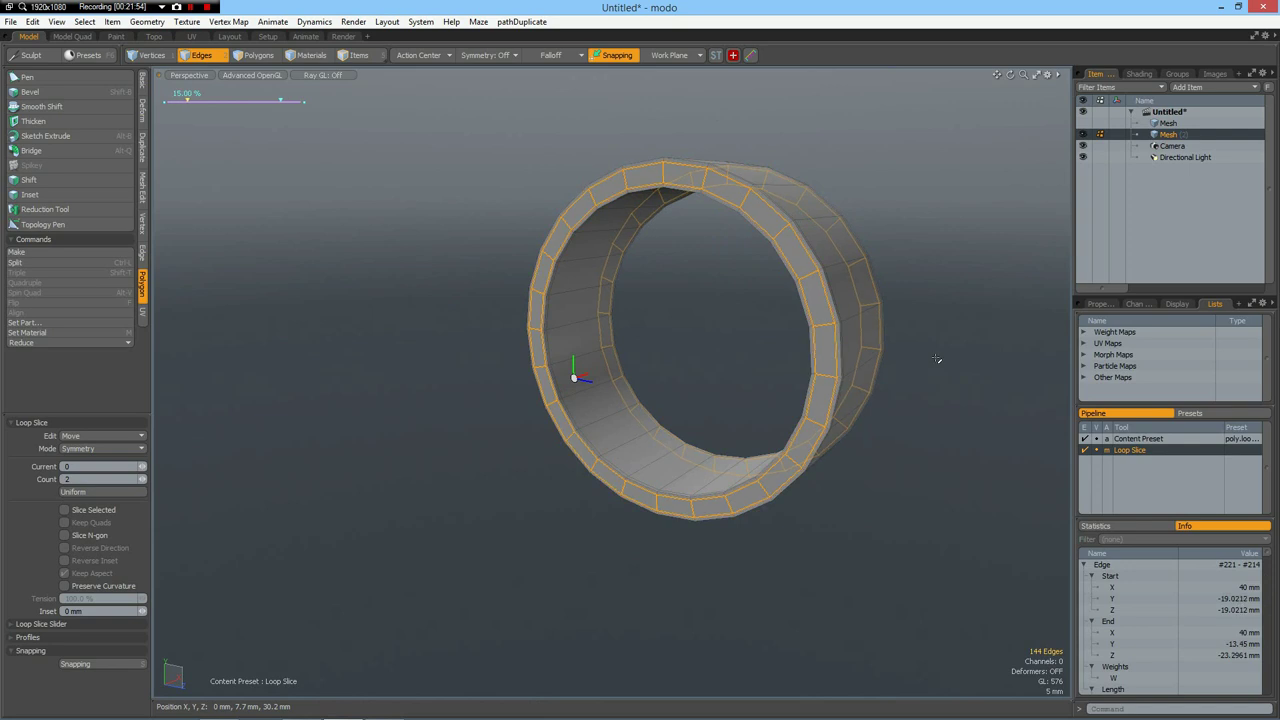
pyautogui.press('space')
pyautogui.click(935, 358)
# - Assign a material named Bearing to the ring and move the ring into the bracket's mesh item
pyautogui.press('m')
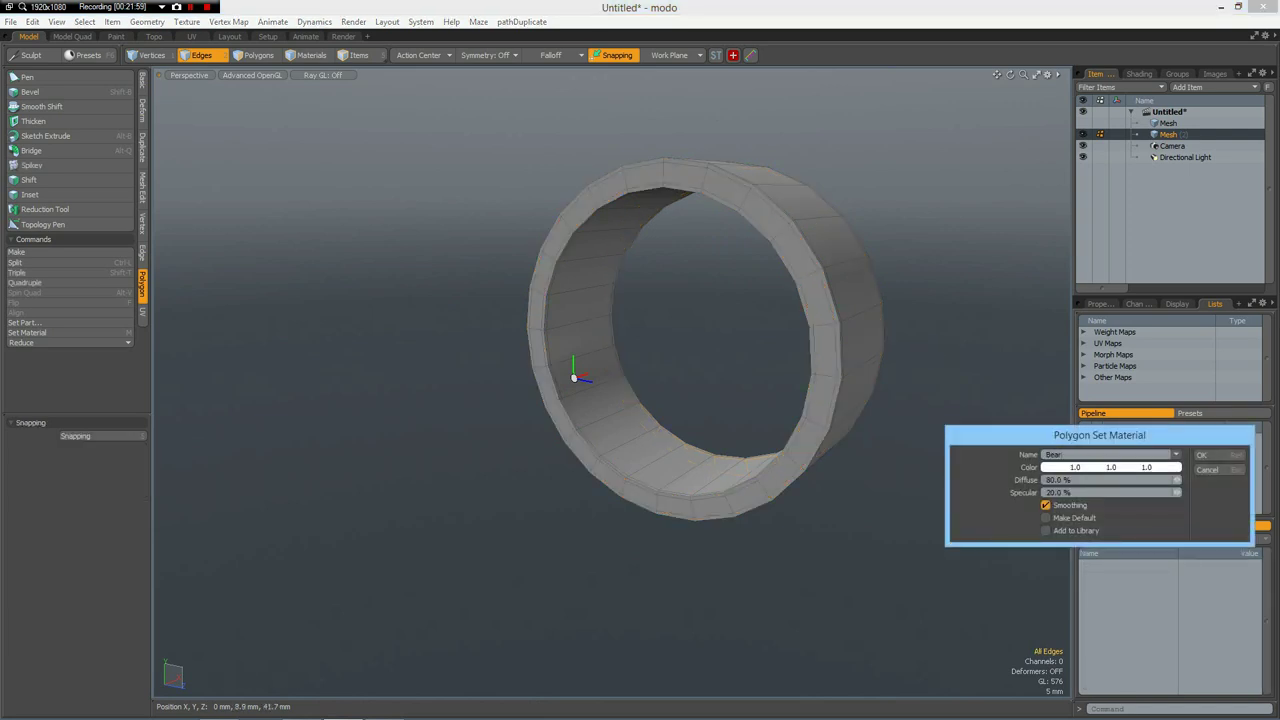
pyautogui.press('Return')
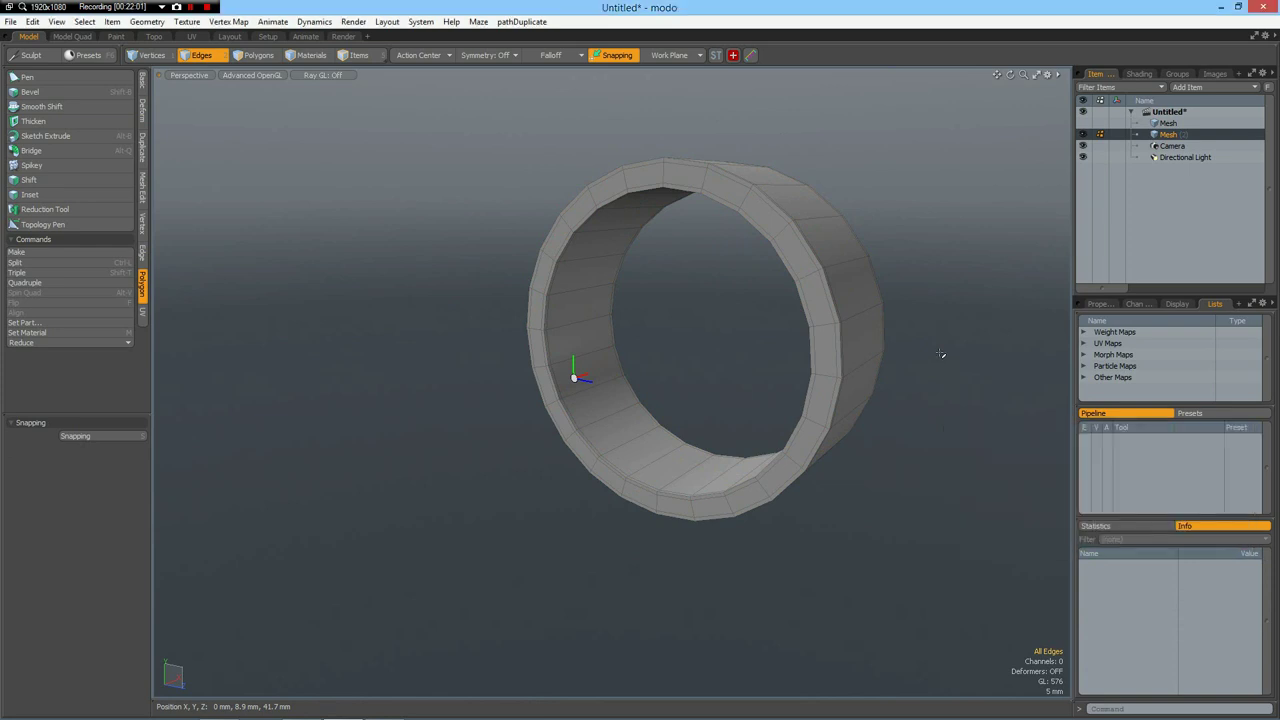
pyautogui.press('3')
pyautogui.doubleClick(854, 327)
pyautogui.hotkey('ctrl', 'x')
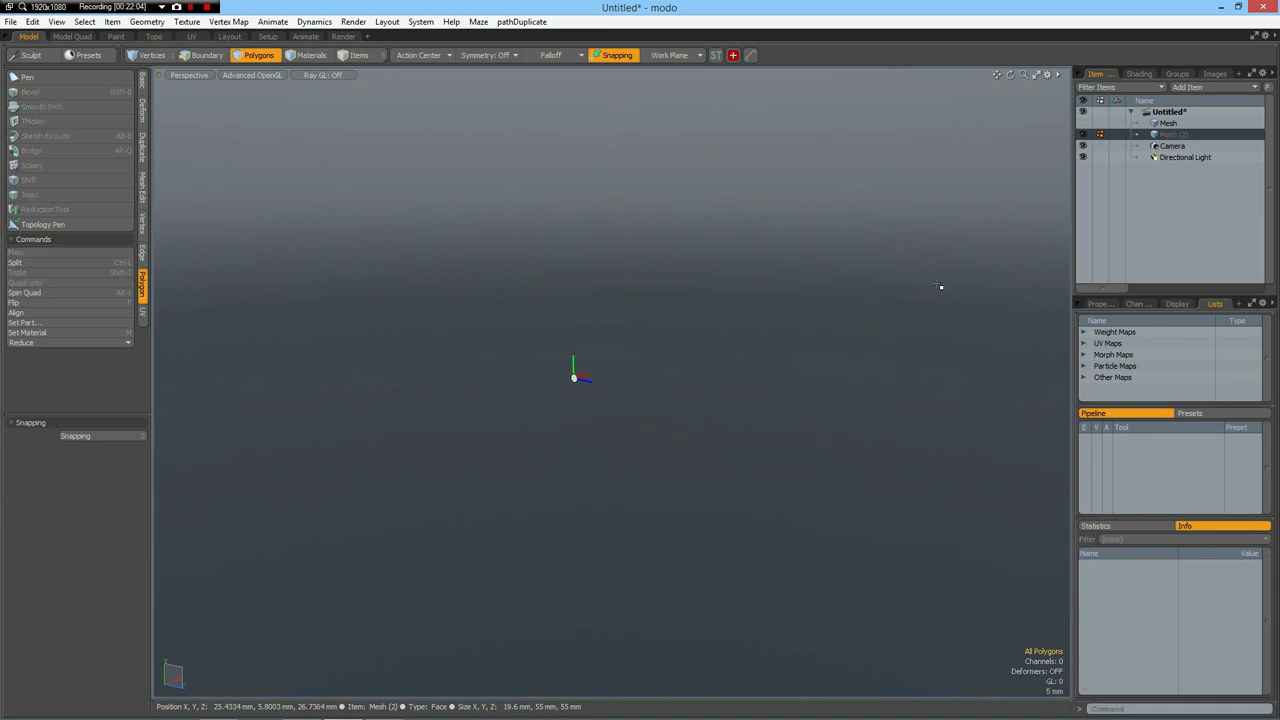
pyautogui.click(1165, 125)
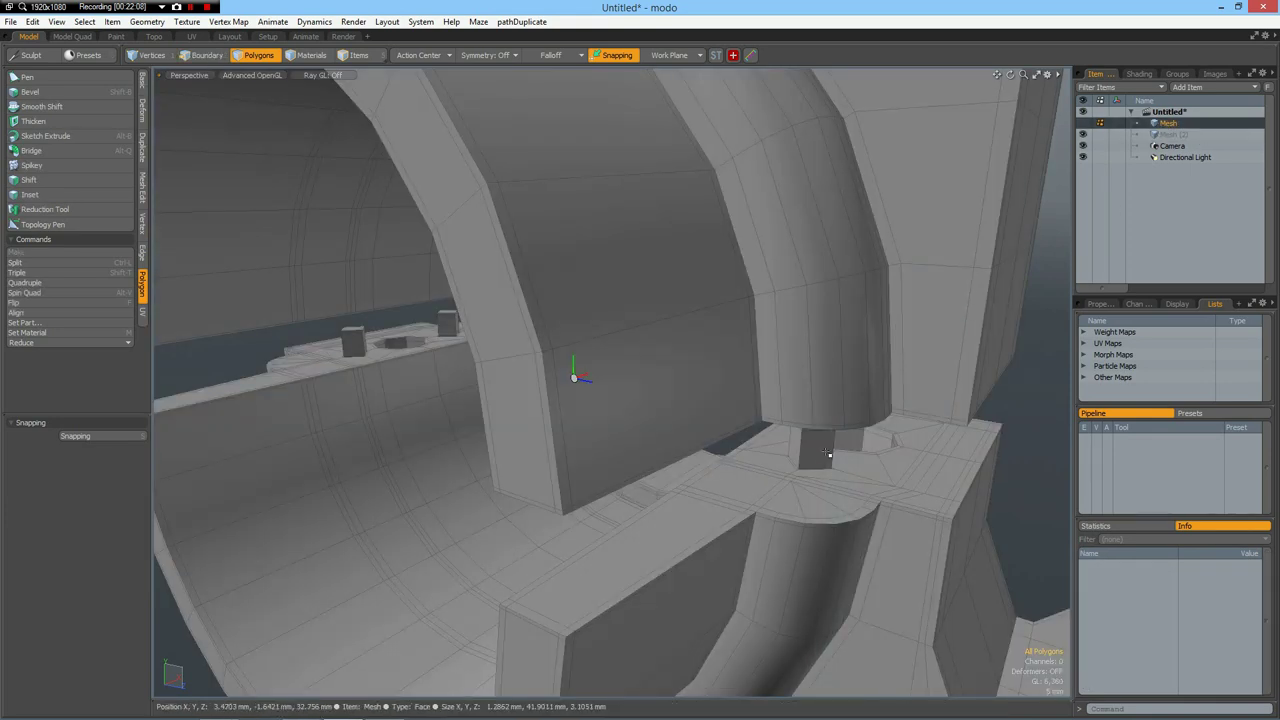
# - Select the ring's inward-facing end loops, expanded once, and move them along X toward the bracket's centre, level with the near side of the peg
pyautogui.keyDown('alt'); pyautogui.moveTo(830, 448); pyautogui.dragTo(855, 425); pyautogui.keyUp('alt')
pyautogui.moveTo(696, 496); pyautogui.dragTo(728, 488)
pyautogui.press('l')
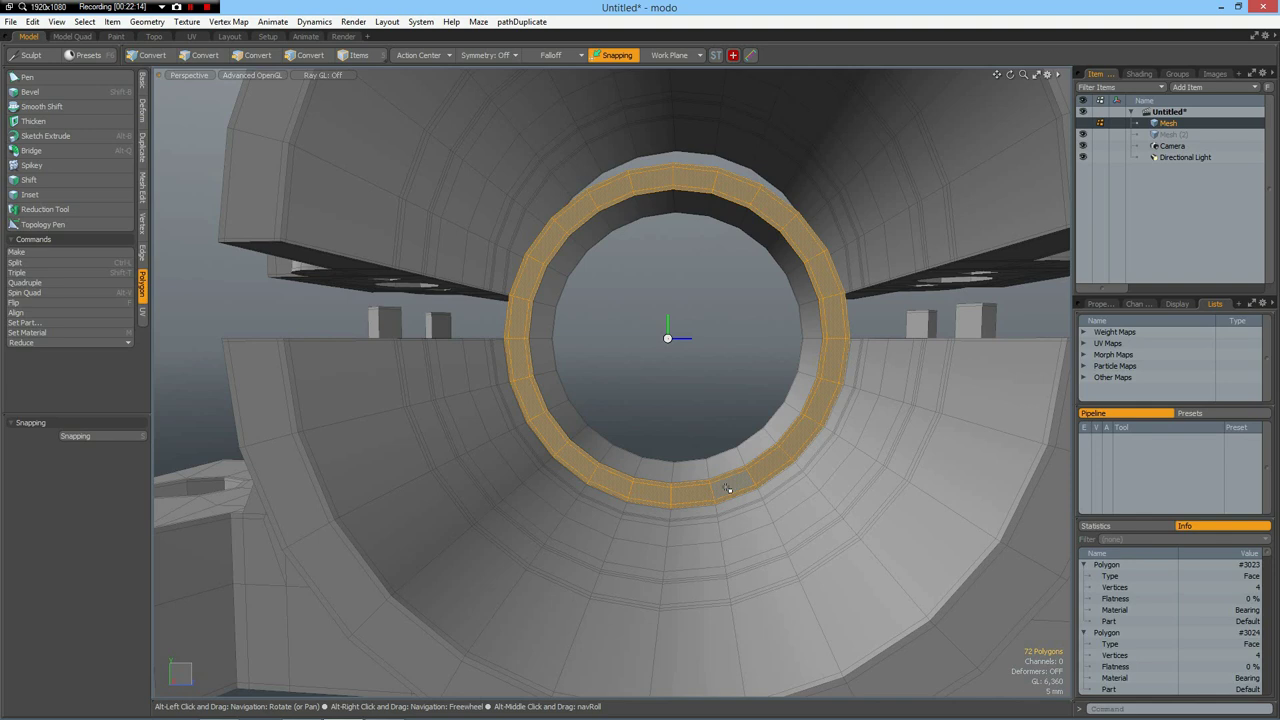
pyautogui.hotkey('shift', 'Up')
pyautogui.keyDown('alt'); pyautogui.moveTo(737, 496); pyautogui.dragTo(611, 494); pyautogui.keyUp('alt')
pyautogui.press('KP_3')
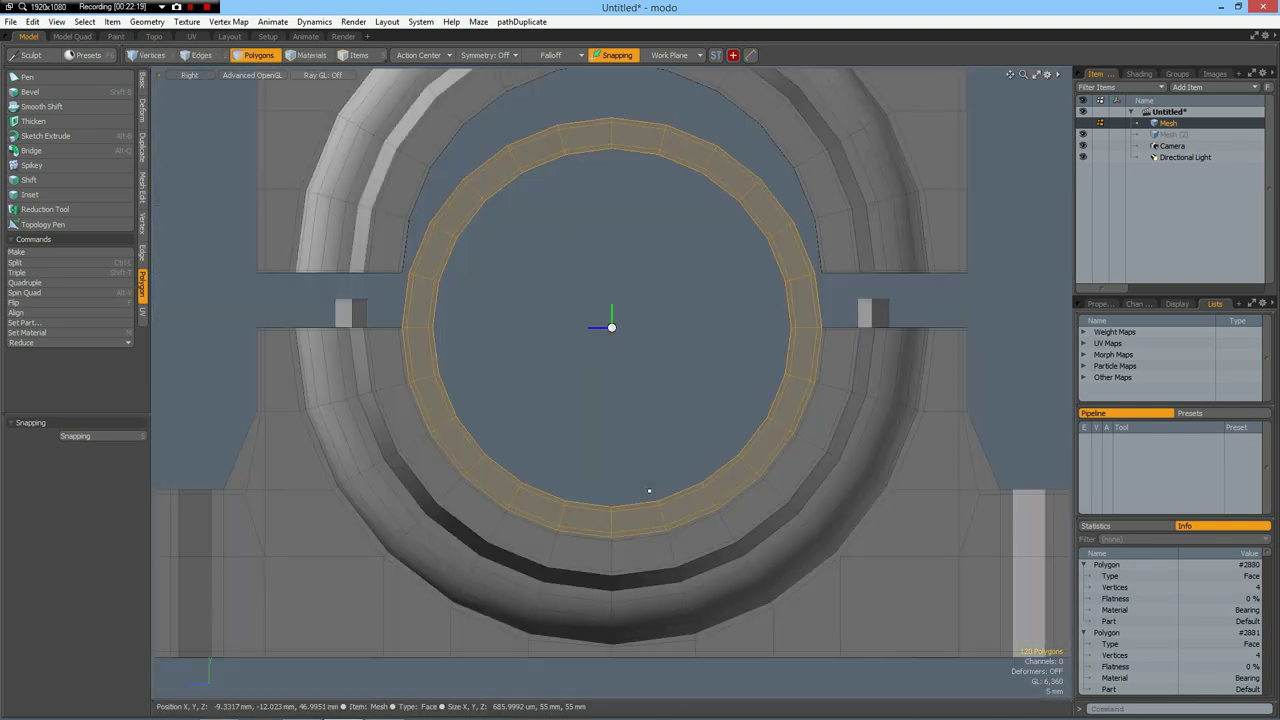
pyautogui.press('KP_2')
pyautogui.keyDown('alt'); pyautogui.keyDown('shift'); pyautogui.moveTo(555, 455); pyautogui.dragTo(674, 531); pyautogui.keyUp('shift'); pyautogui.keyUp('alt')
pyautogui.press('w')
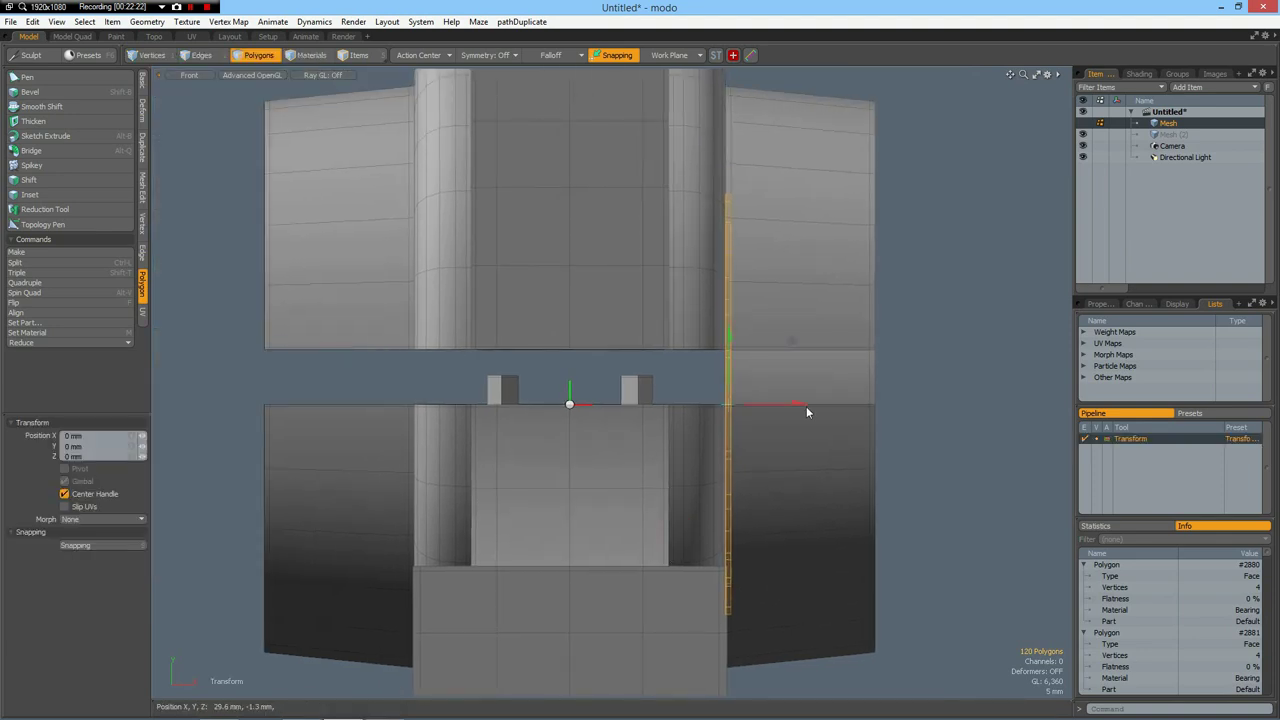
pyautogui.moveTo(807, 409); pyautogui.dragTo(698, 405)
pyautogui.press('space')
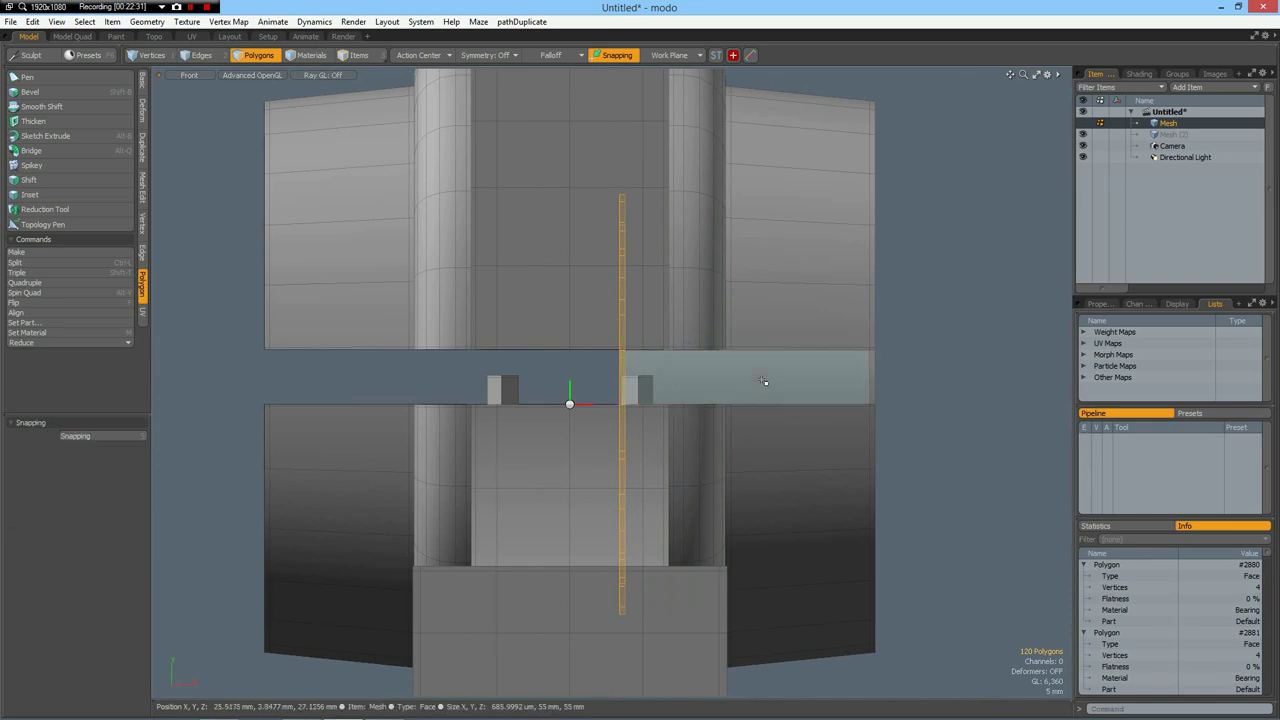
# - Mirror the whole bearing ring across the X axis about 0 mm to create the ring on the opposite side
pyautogui.doubleClick(763, 380)
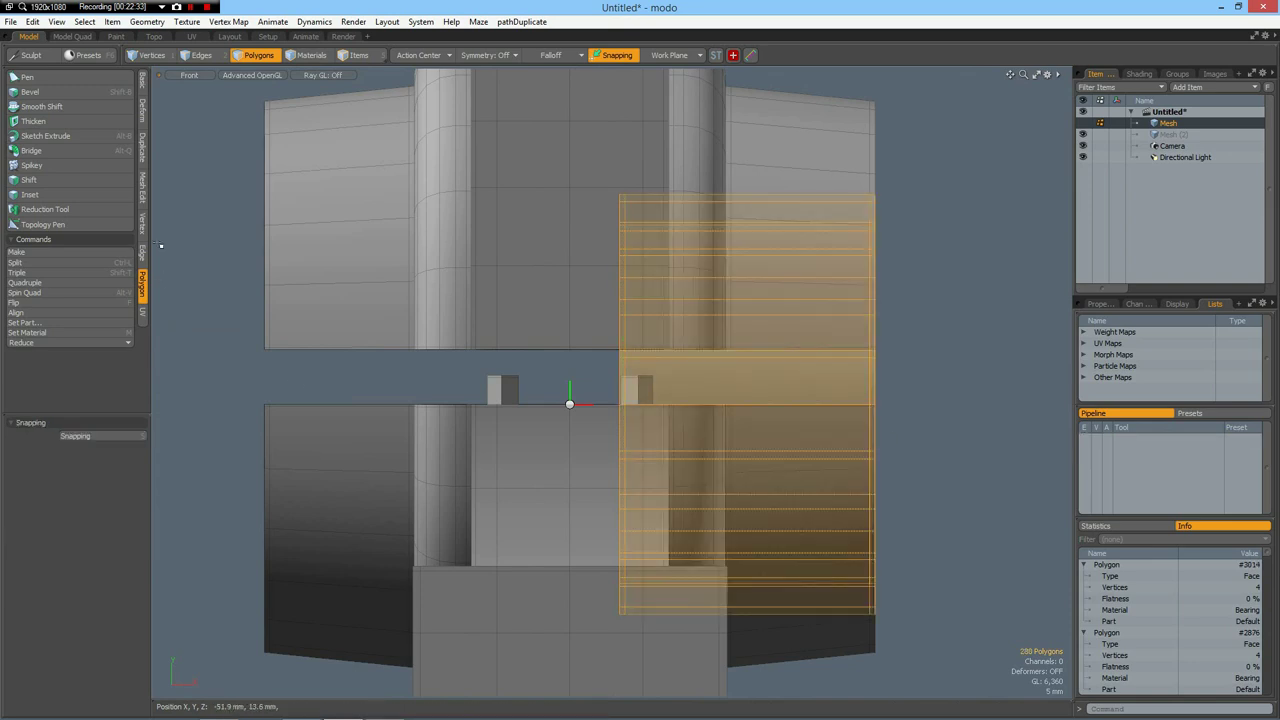
pyautogui.click(145, 150)
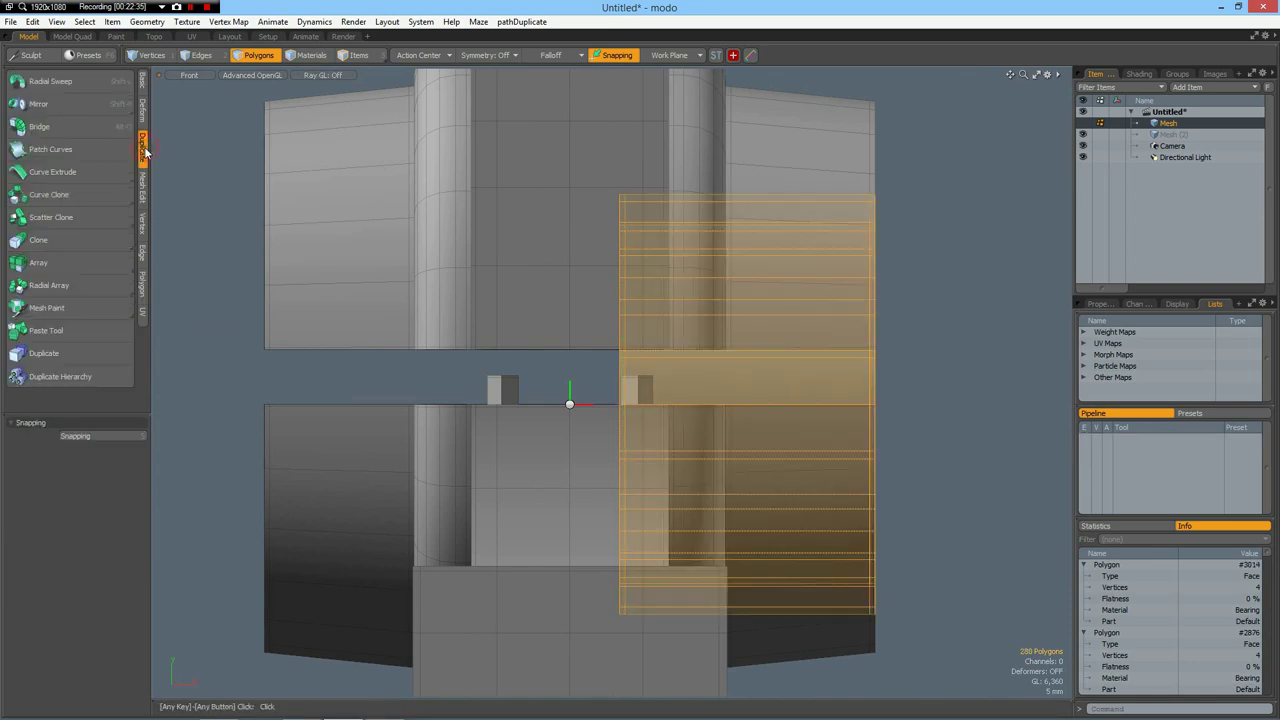
pyautogui.click(75, 103)
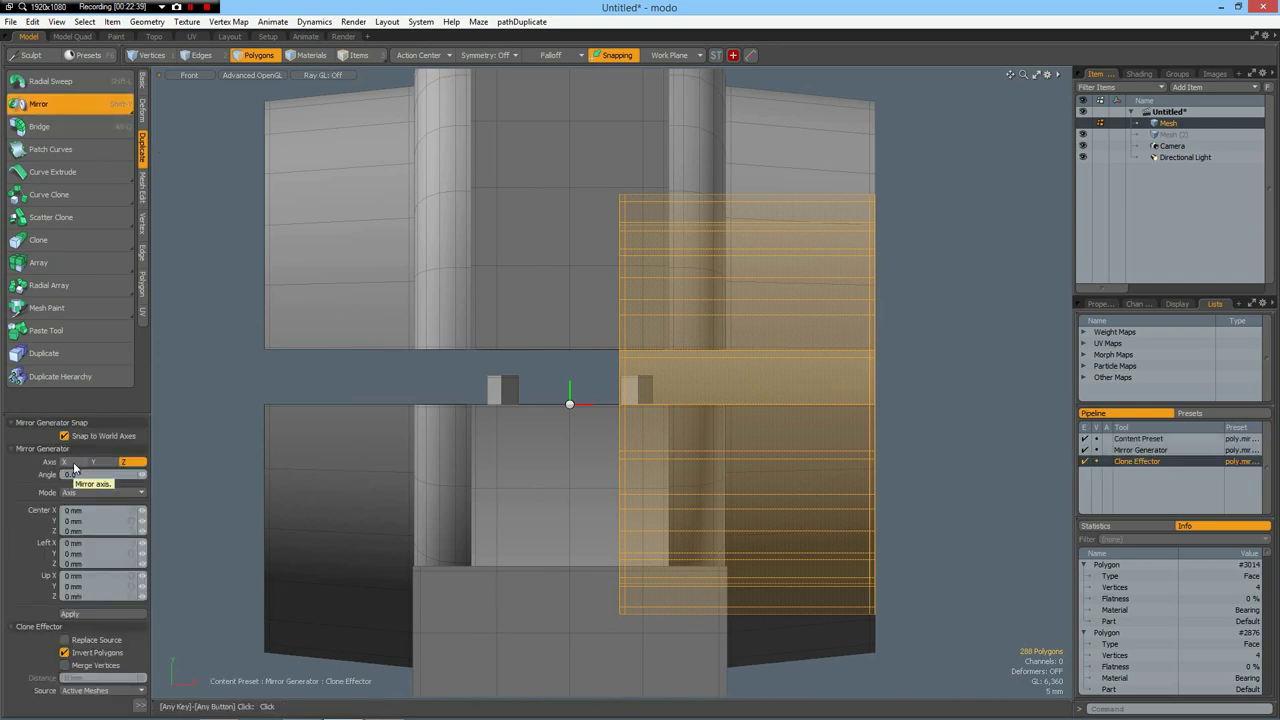
pyautogui.click(74, 463)
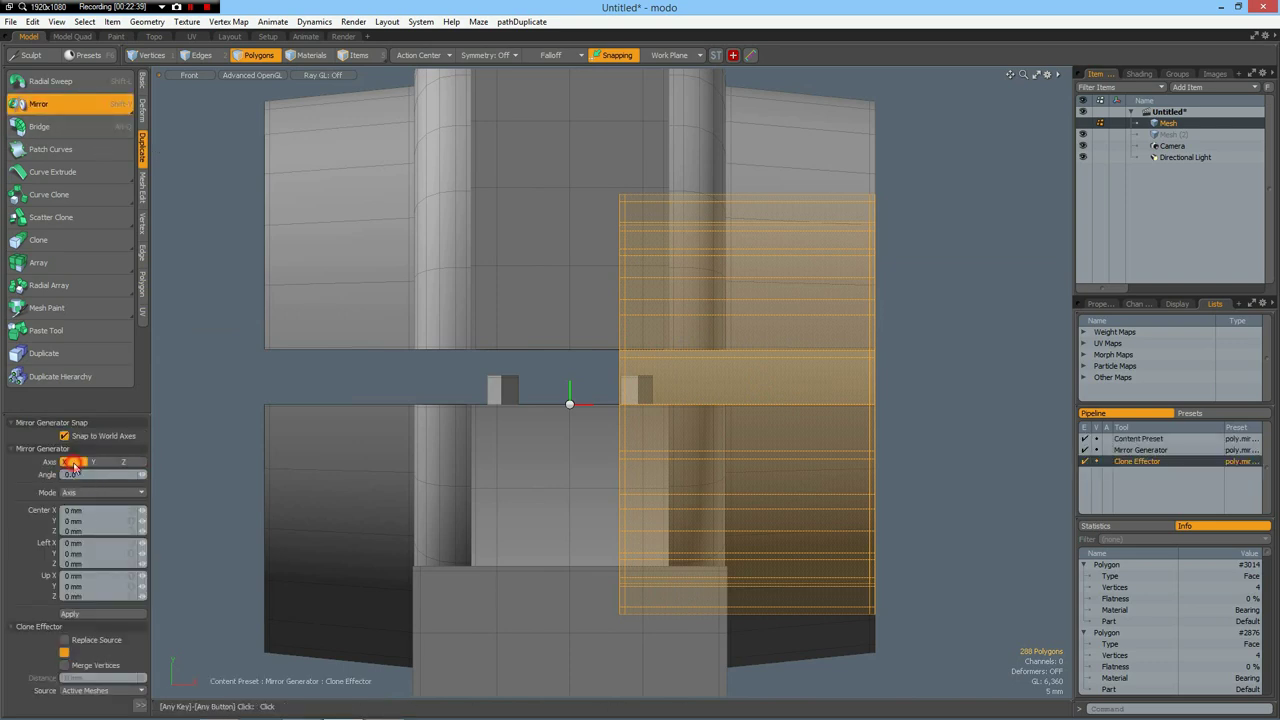
pyautogui.click(126, 615)
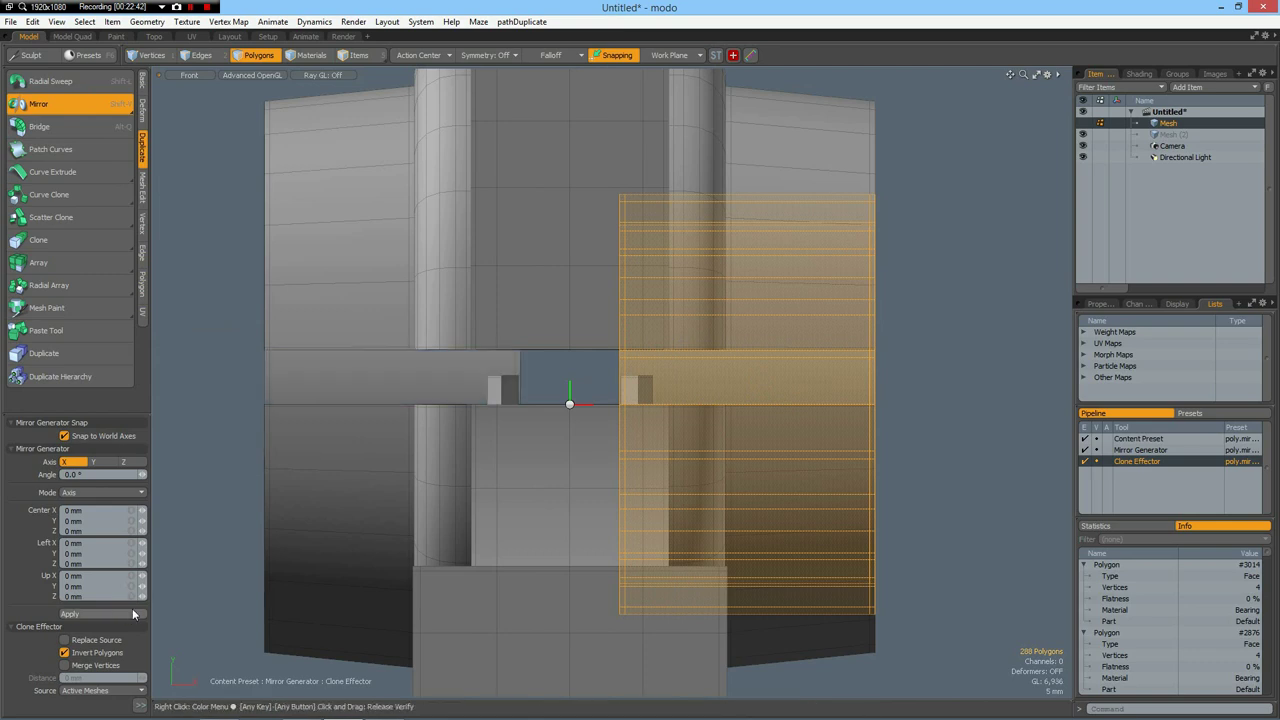
pyautogui.press('q')
pyautogui.click(232, 519)
# - Select all of the lower and upper bracket halves without the rings and assign them a material named Block
pyautogui.doubleClick(569, 560)
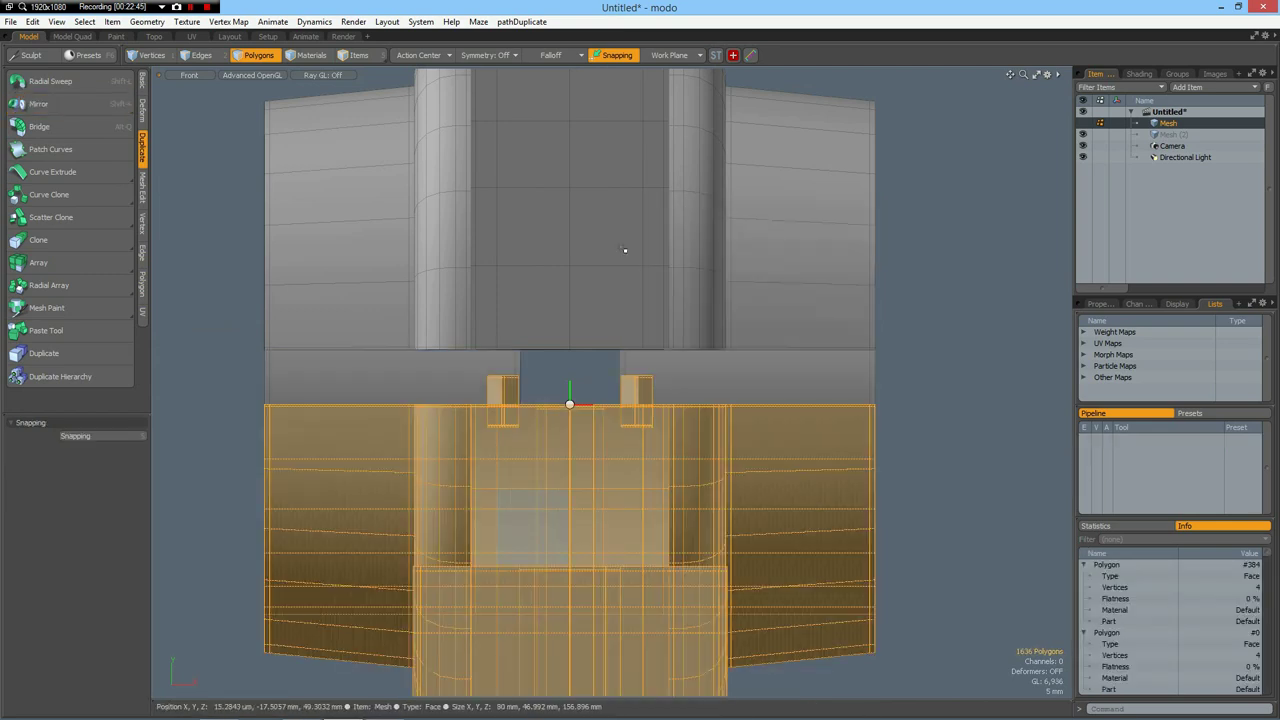
pyautogui.keyDown('shift'); pyautogui.click(622, 249); pyautogui.keyUp('shift')
pyautogui.press(']')
pyautogui.press('m')
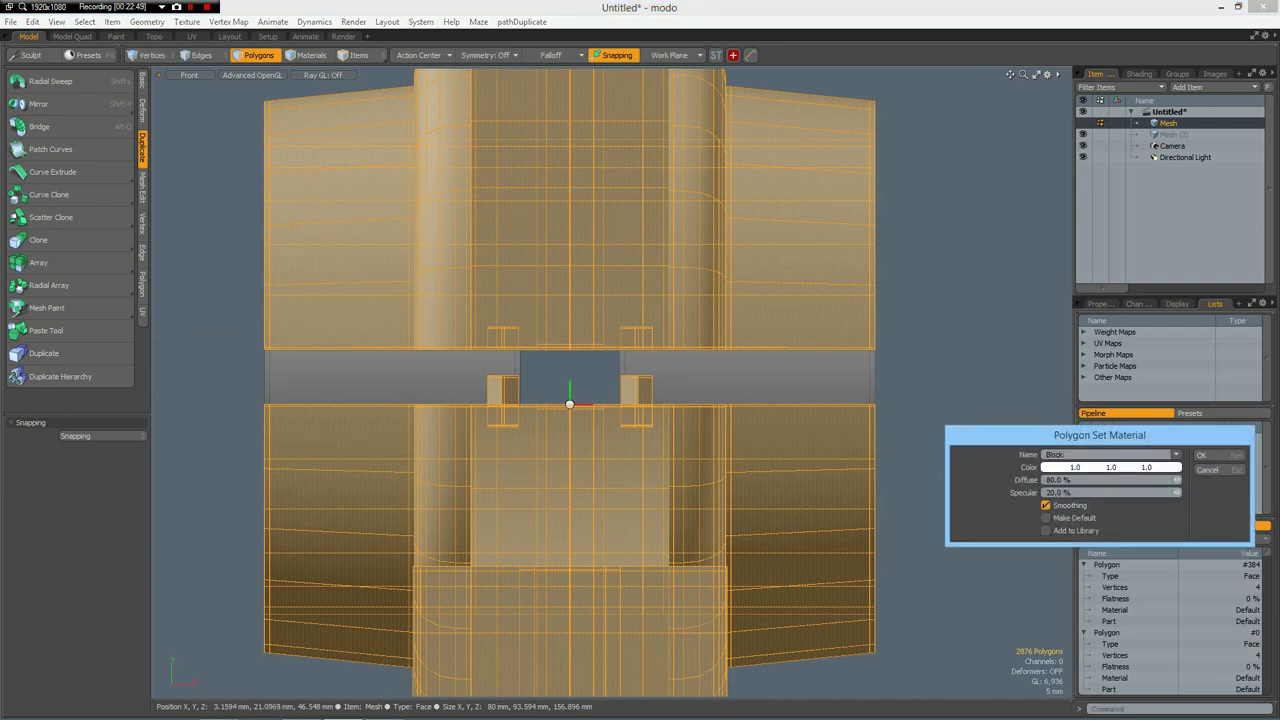
pyautogui.press('Return')
pyautogui.click(923, 257)
# - Turn on subdivision for the complete bracket and bearing mesh
pyautogui.scroll(-4, 923, 256)
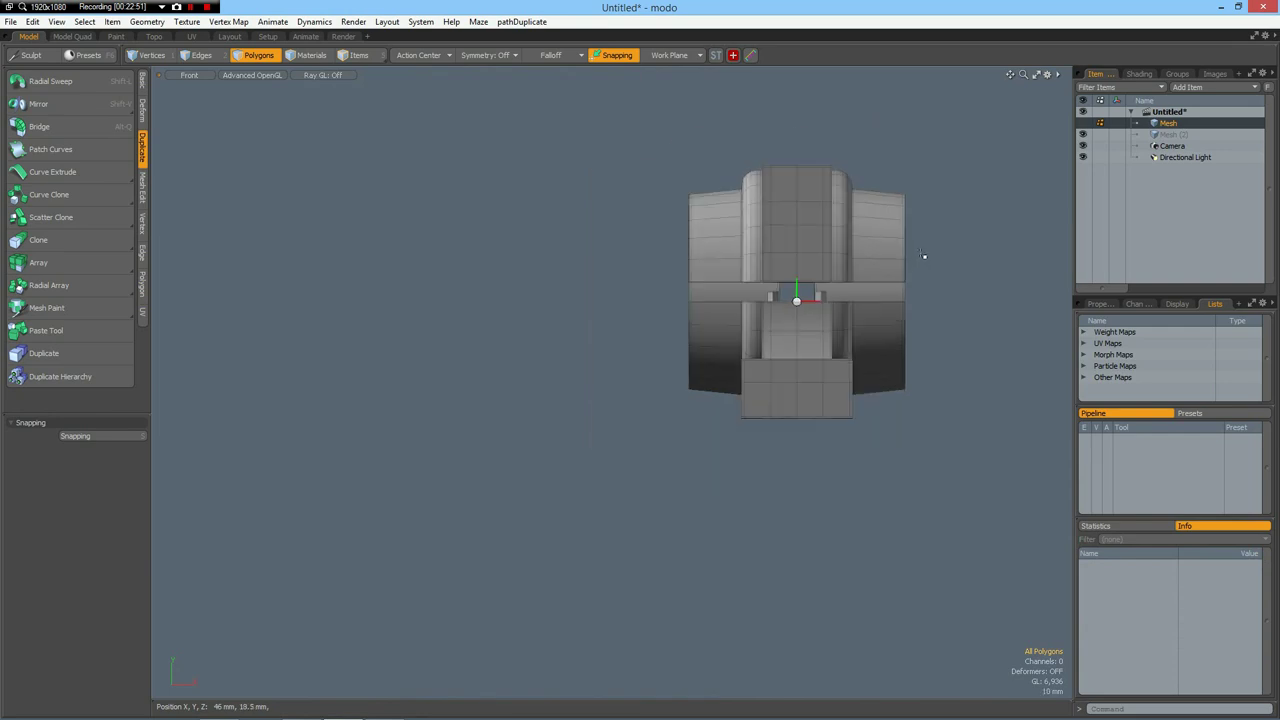
pyautogui.press('Tab')
pyautogui.keyDown('alt'); pyautogui.moveTo(948, 376); pyautogui.dragTo(810, 382); pyautogui.keyUp('alt')
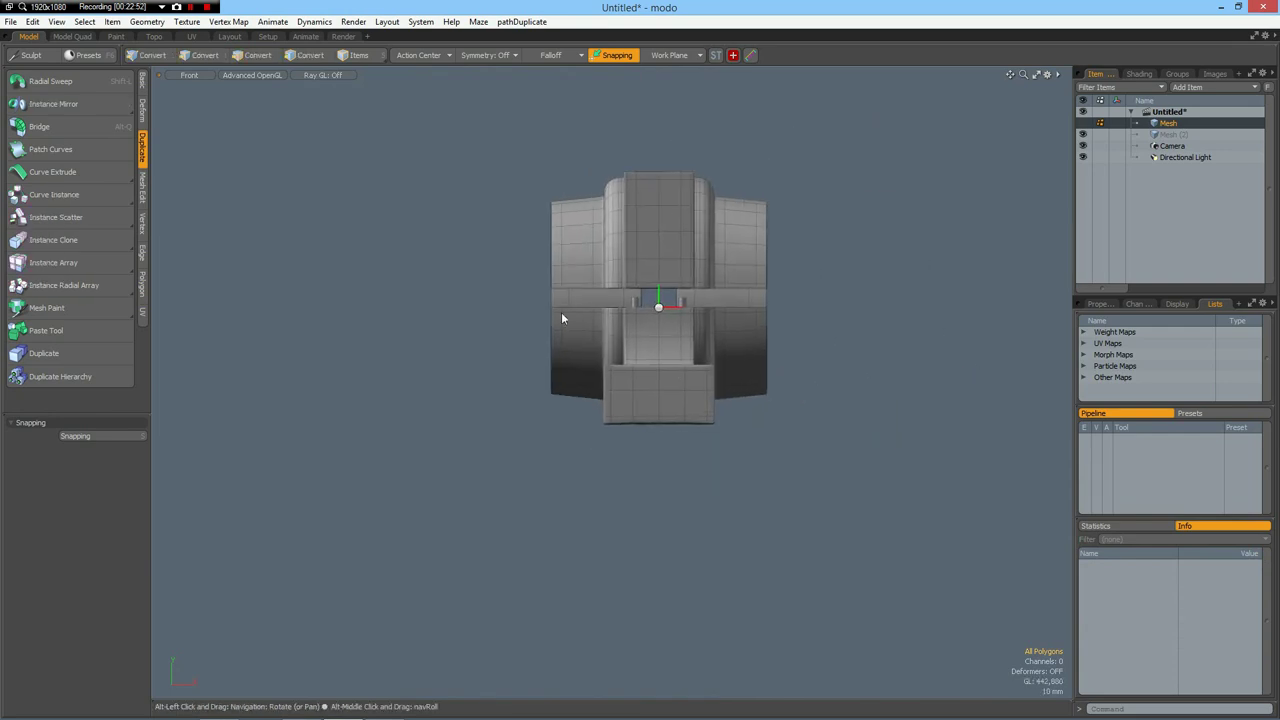
# - Add a 1 m by 1 m plane as its own item and display the bracket mesh together with it in the front view
pyautogui.click(145, 82)
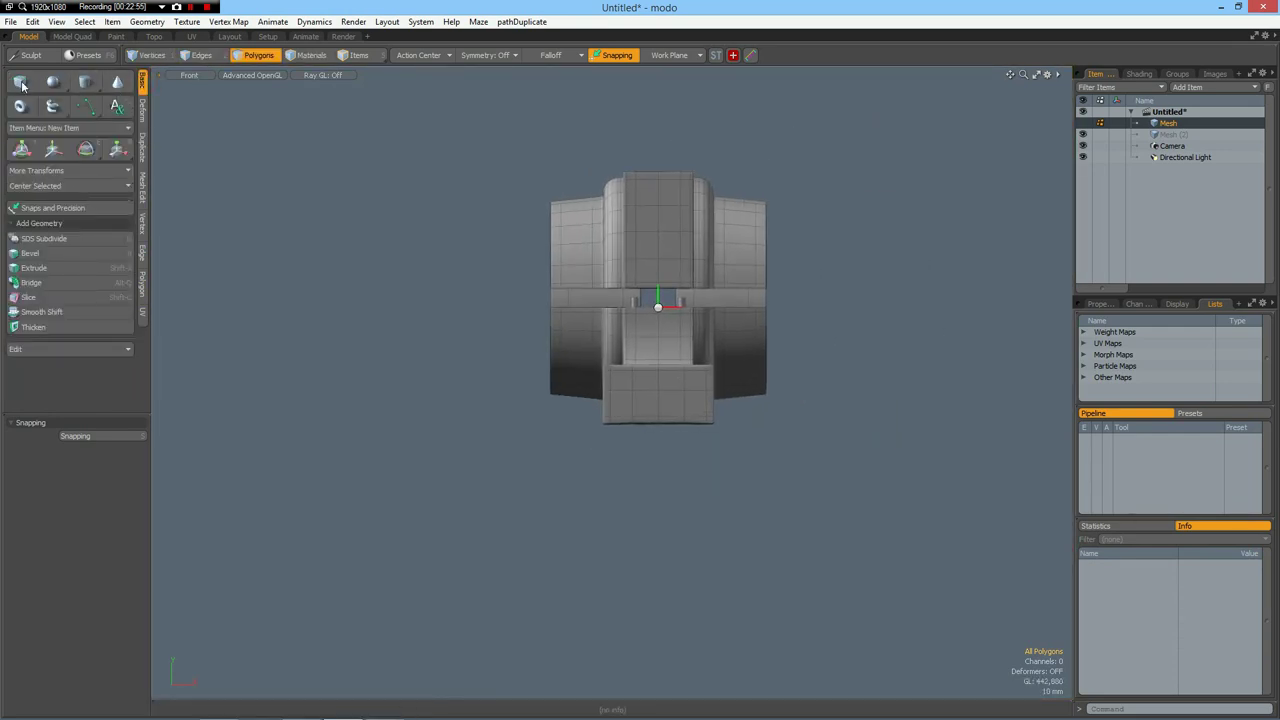
pyautogui.click(53, 109)
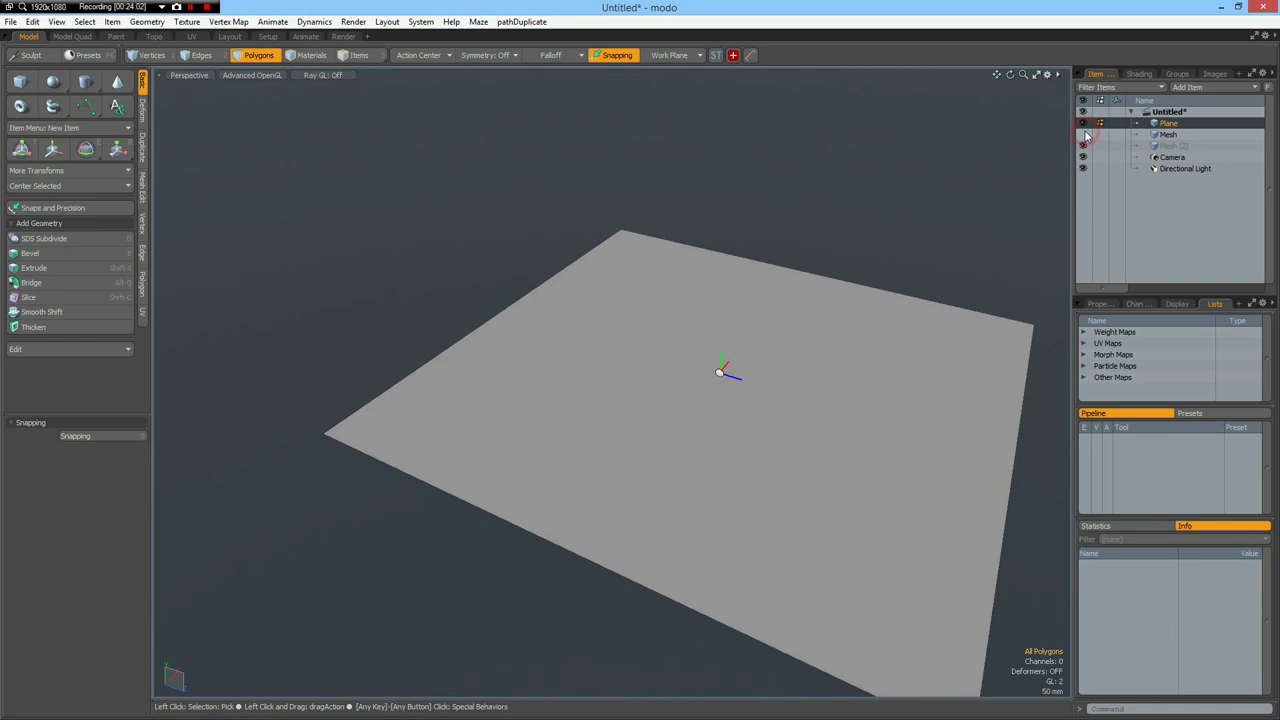
pyautogui.click(1086, 134)
pyautogui.scroll(5, 748, 373)
pyautogui.keyDown('alt'); pyautogui.moveTo(686, 372); pyautogui.dragTo(754, 343); pyautogui.keyUp('alt')
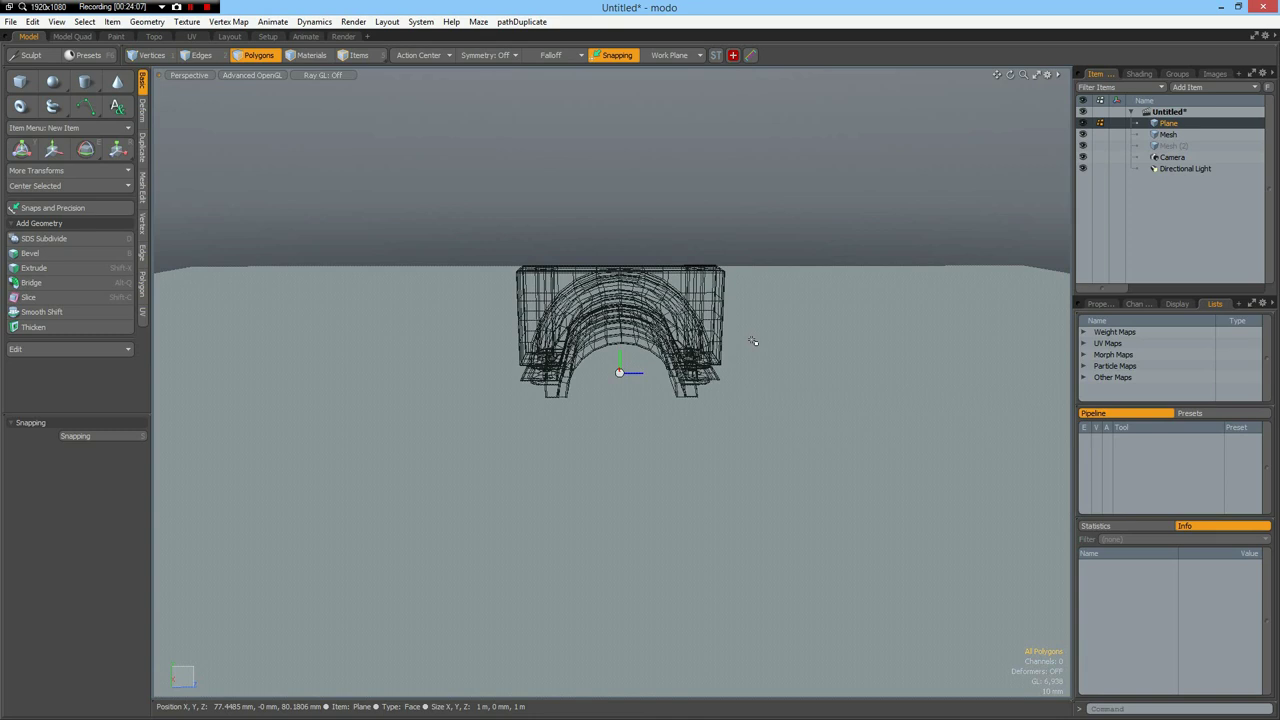
pyautogui.press('KP_2')
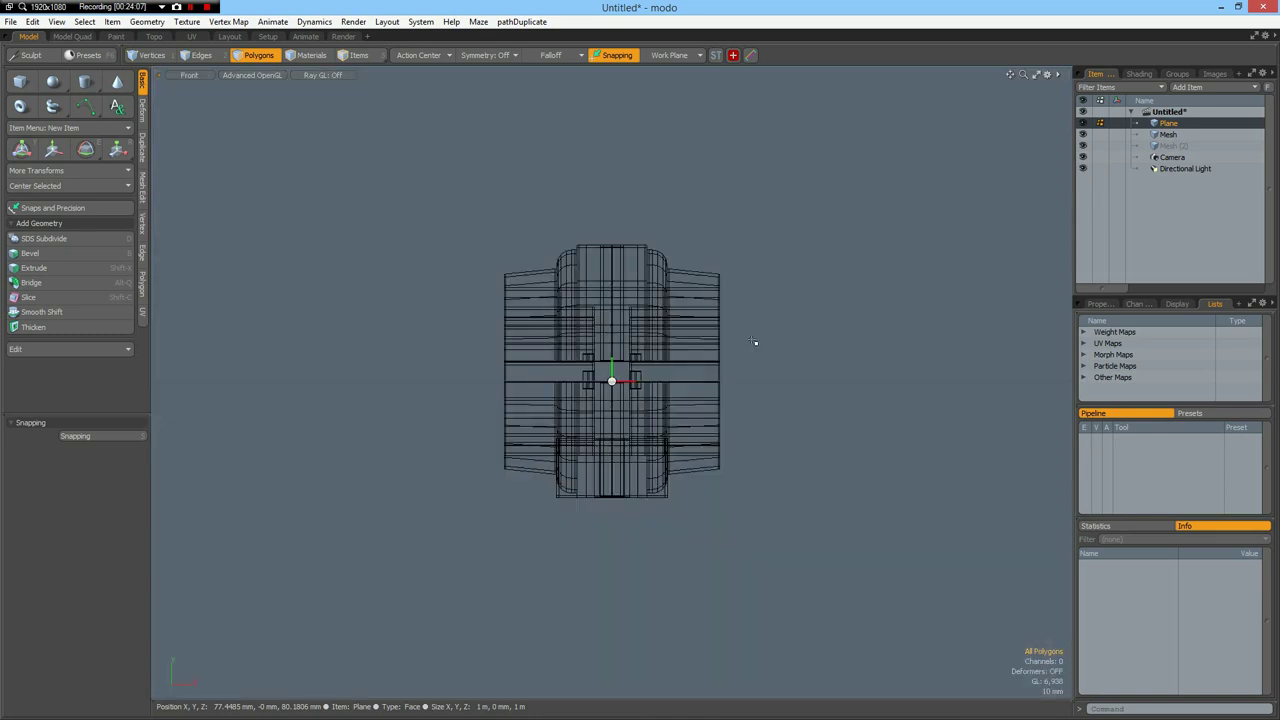
# - Move the plane down 43 mm to the underside of the bracket and assign it a material named Plane
pyautogui.press('w')
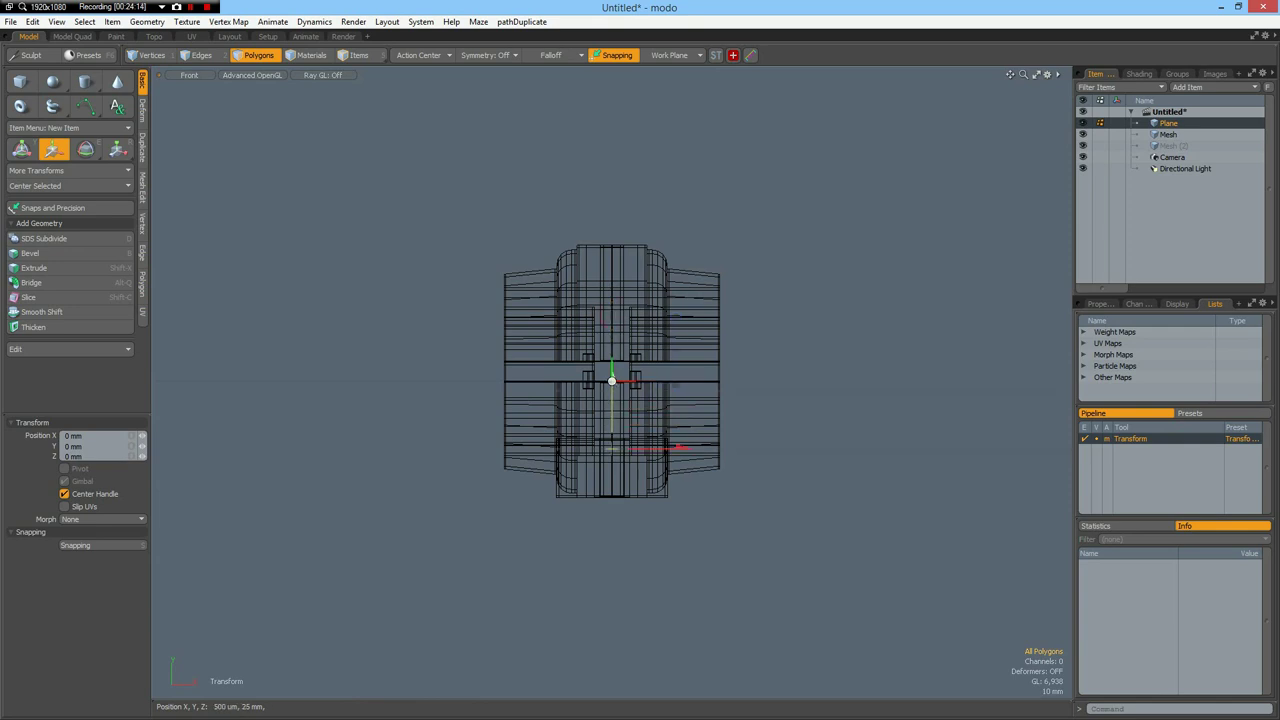
pyautogui.moveTo(612, 448); pyautogui.dragTo(612, 498)
pyautogui.press('m')
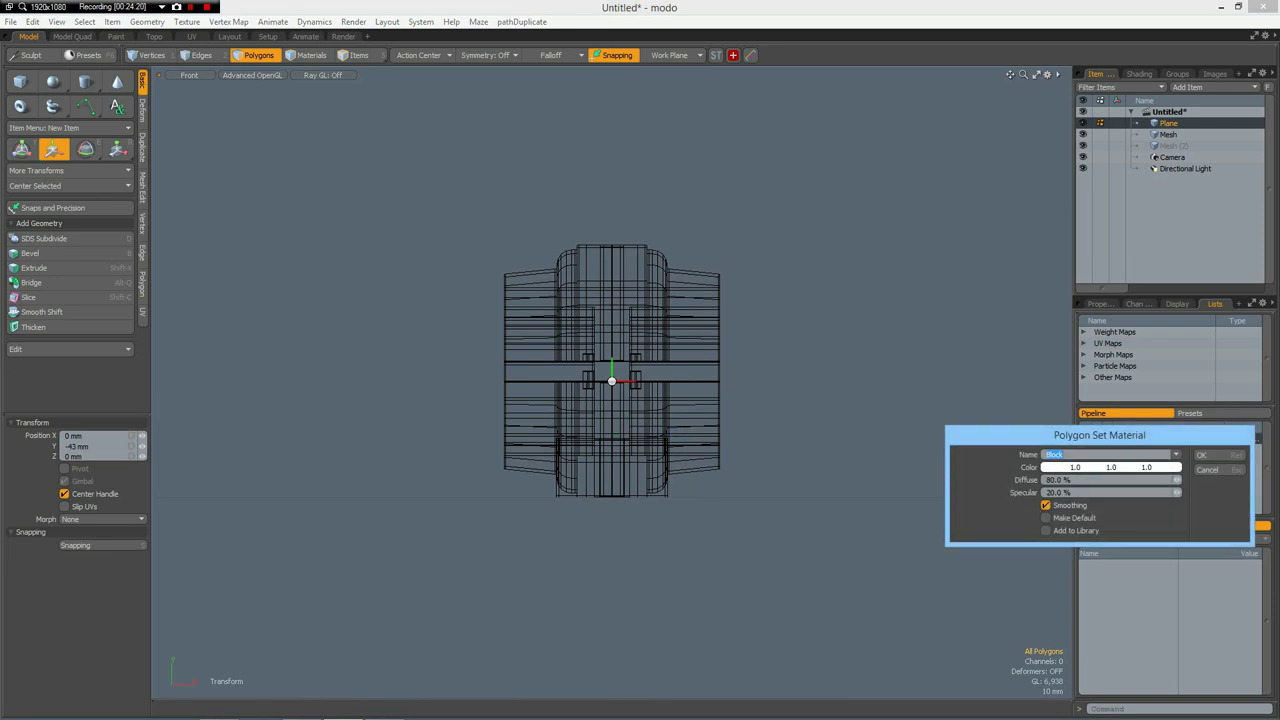
pyautogui.press('Return')
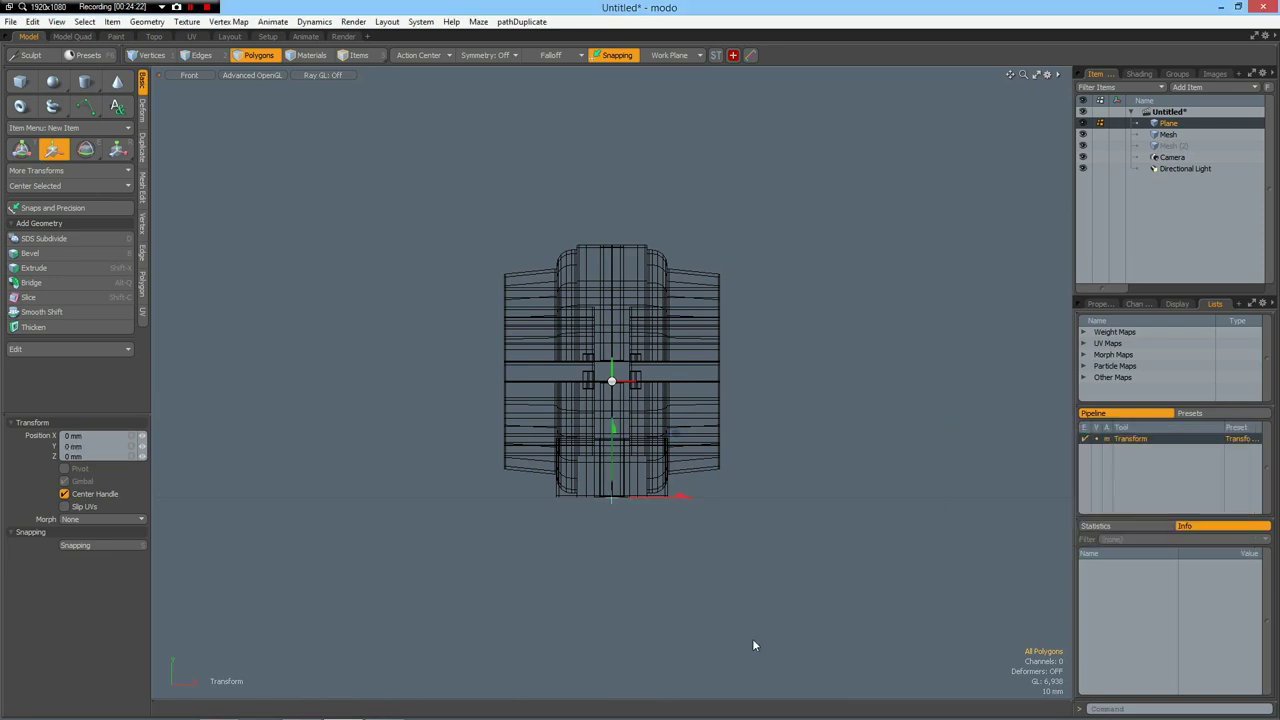
# - Scale the plane up and turn on subdivision for the bracket mesh
pyautogui.press('r')
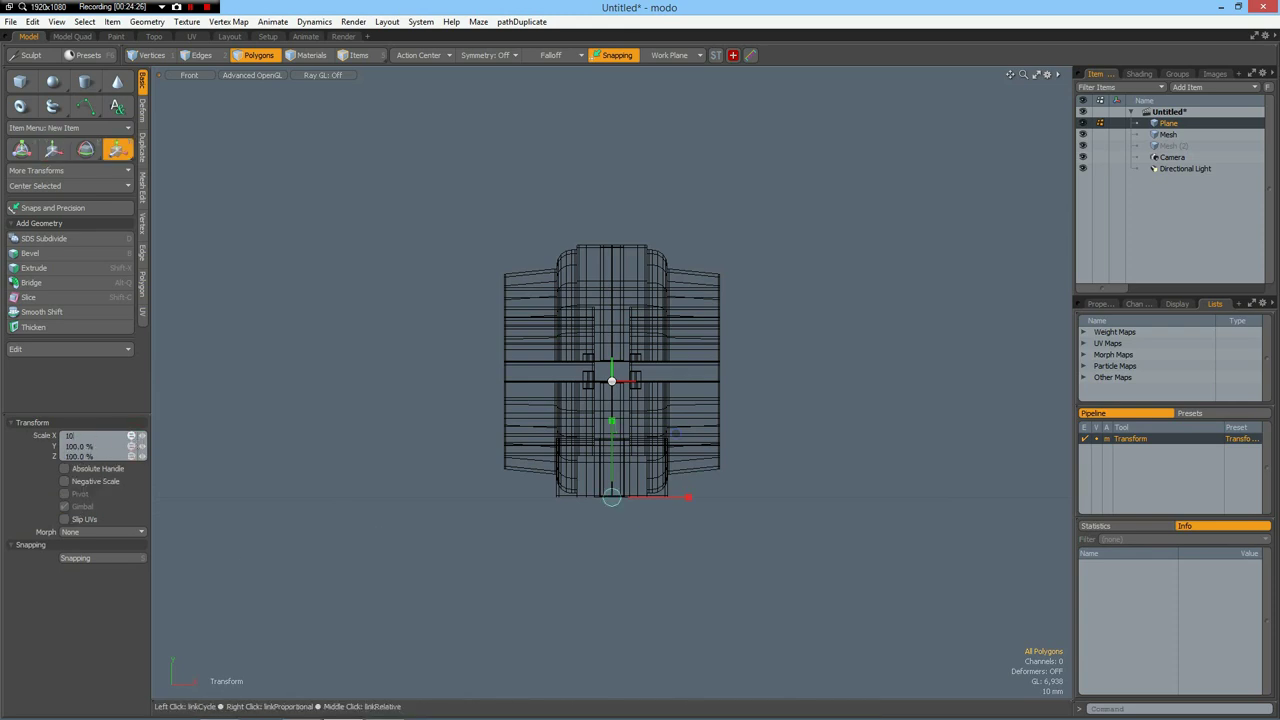
pyautogui.press('Return')
pyautogui.click(1160, 134)
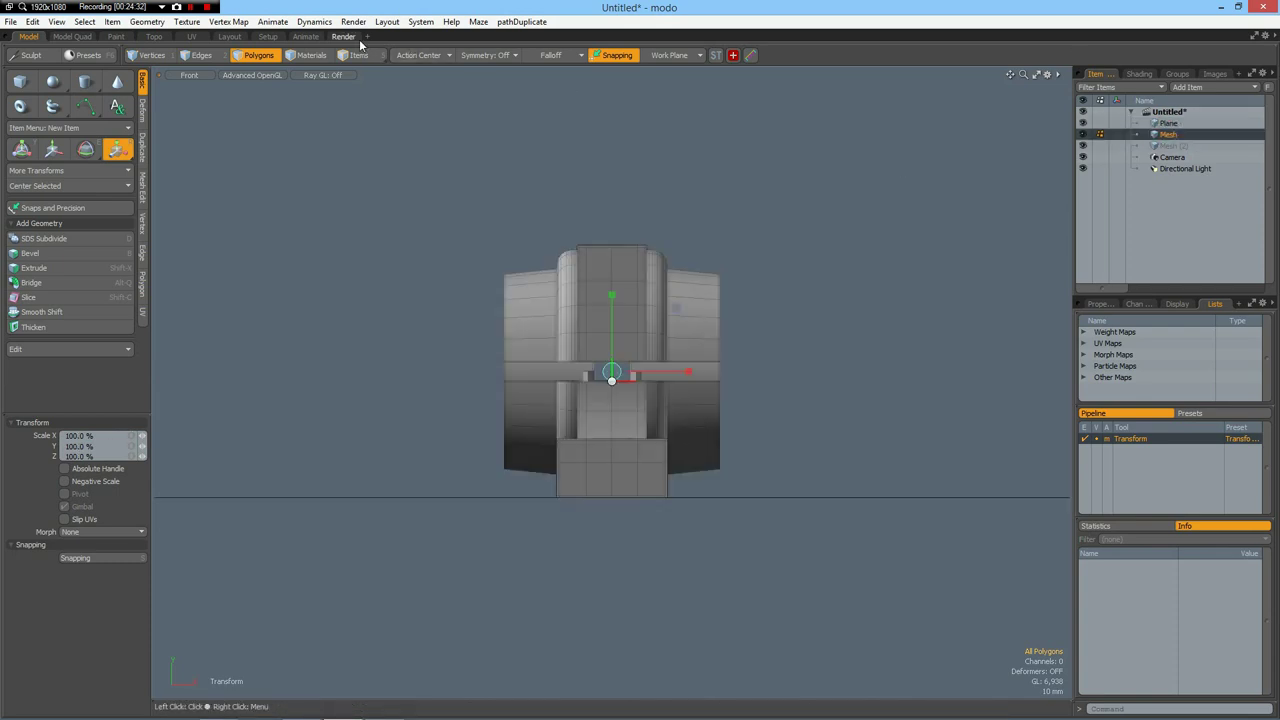
pyautogui.press('Tab')
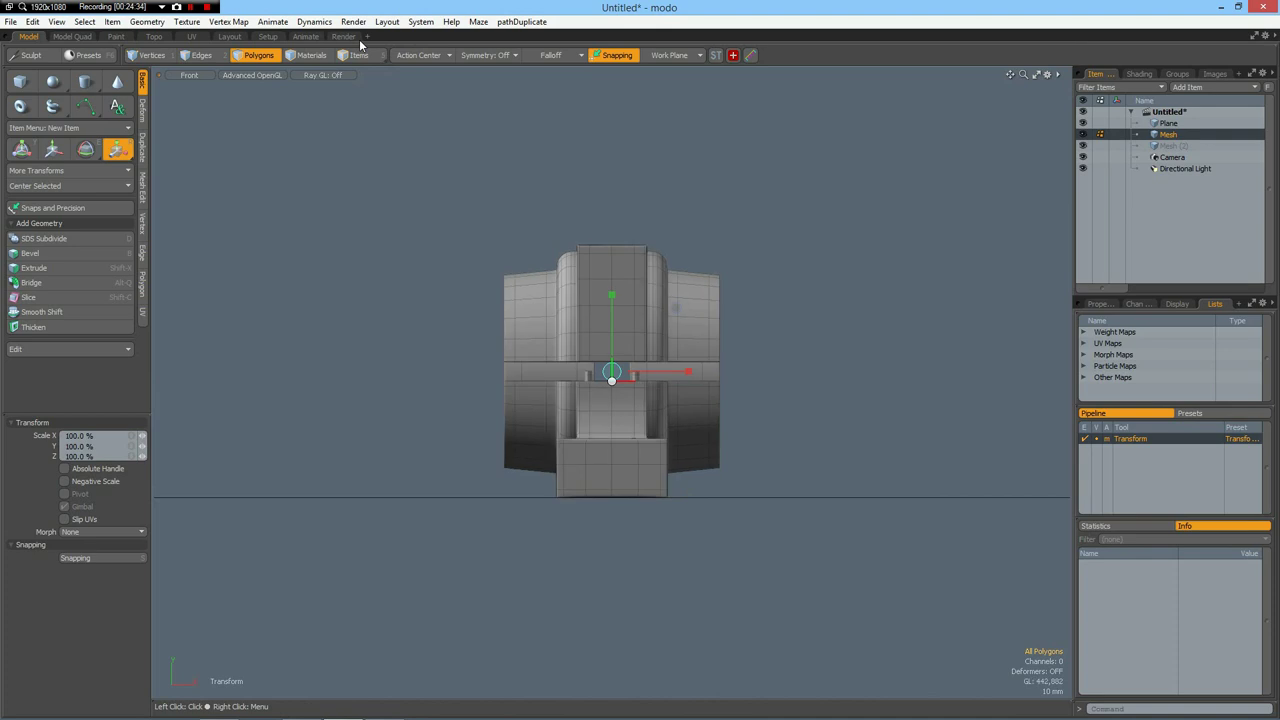
# - Show the scene in the live render preview and frame the bracket close up from an angled view above its foot
pyautogui.click(343, 37)
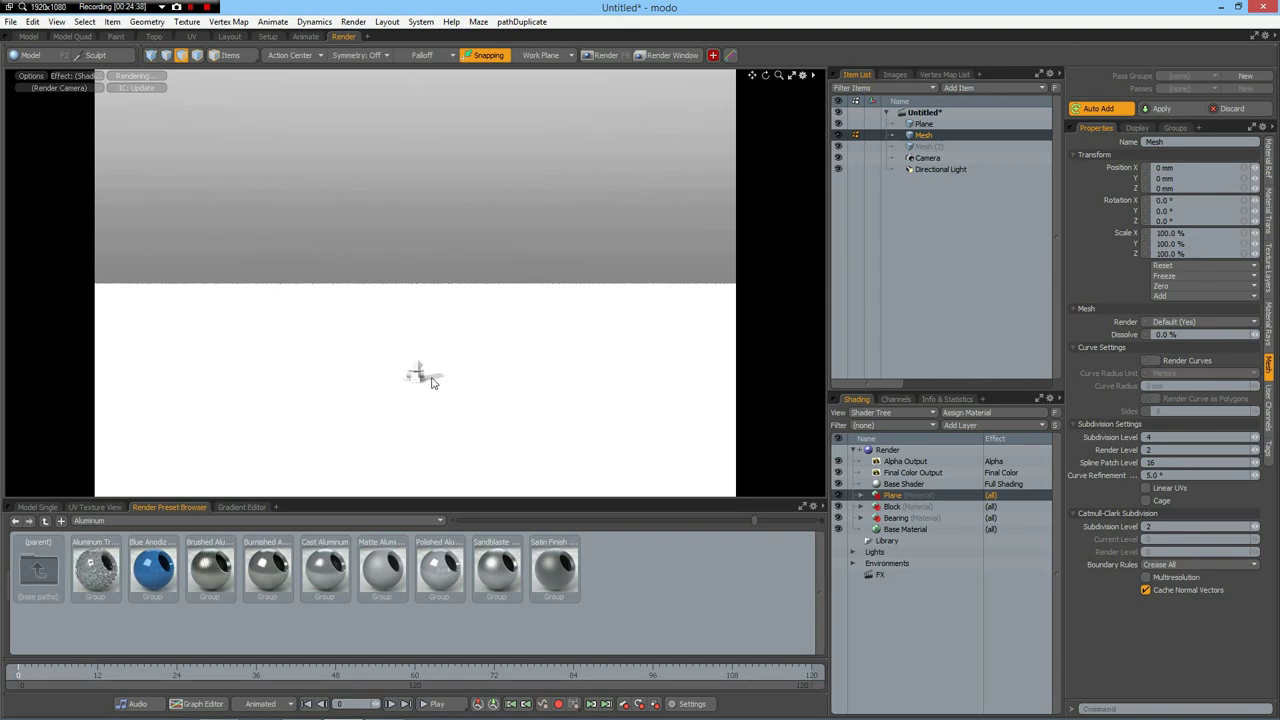
pyautogui.hotkey('shift', 'a')
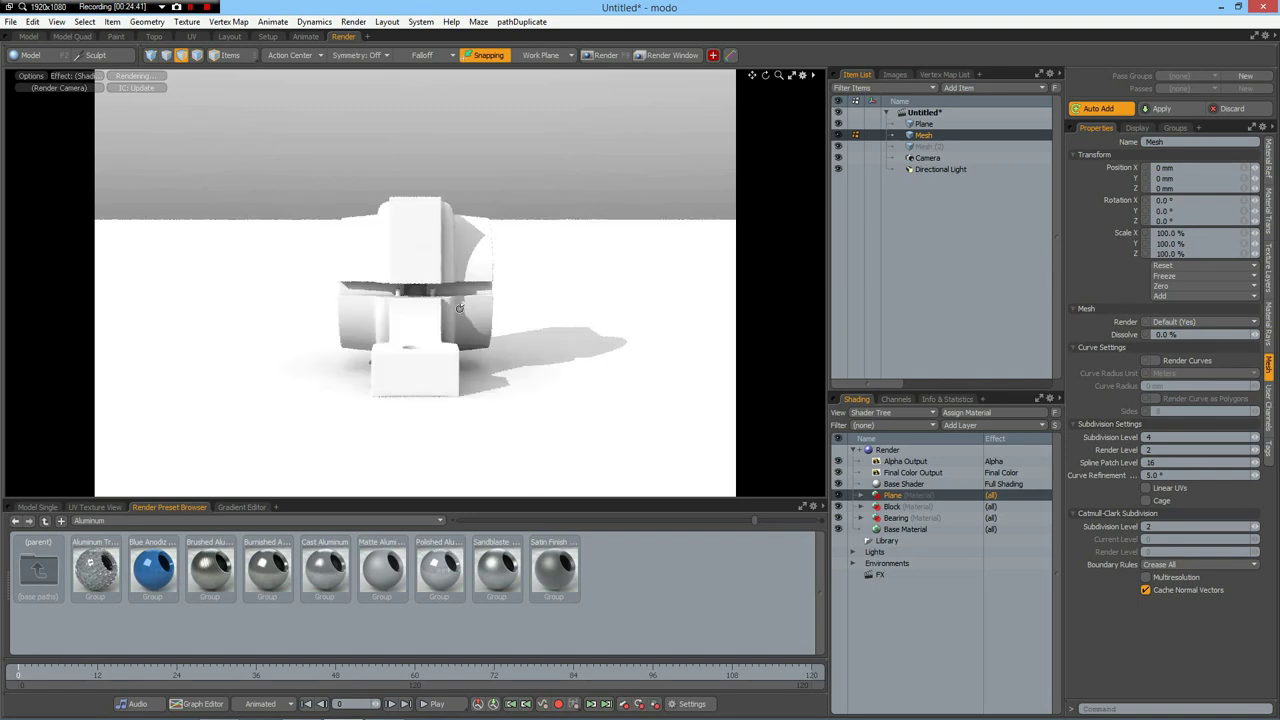
pyautogui.keyDown('alt'); pyautogui.moveTo(438, 309); pyautogui.dragTo(404, 340); pyautogui.keyUp('alt')
pyautogui.scroll(5, 380, 350)
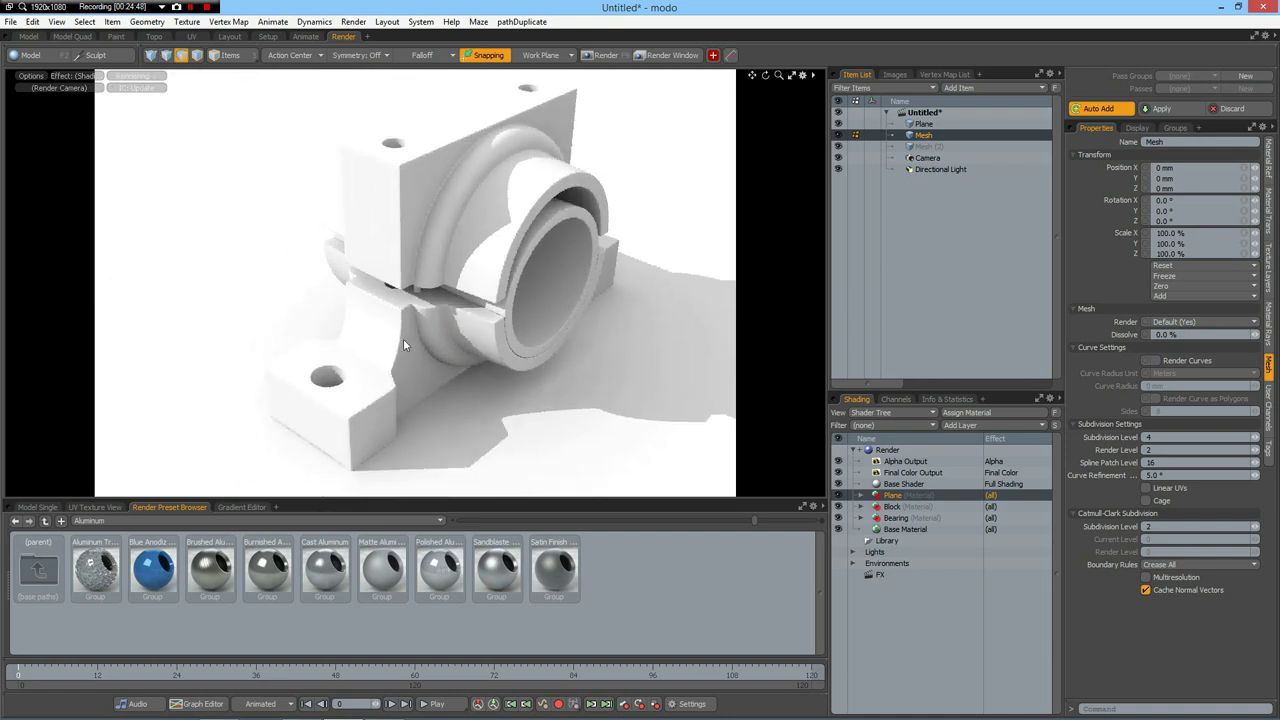
pyautogui.scroll(2, 403, 338)
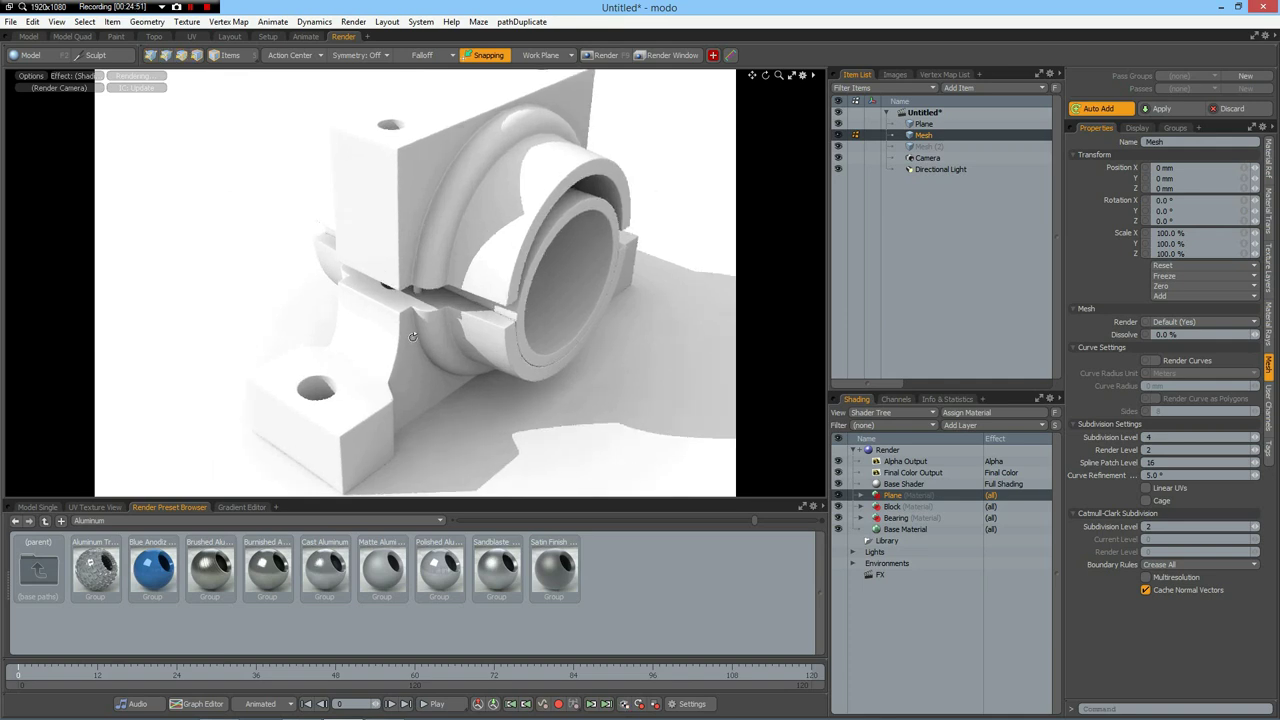
pyautogui.keyDown('alt'); pyautogui.moveTo(412, 337); pyautogui.dragTo(403, 345); pyautogui.keyUp('alt')
# - Apply the blue anodized aluminum preset to the Plane material and the Matte Lead preset to the Block material
pyautogui.moveTo(152, 569); pyautogui.dragTo(395, 549)
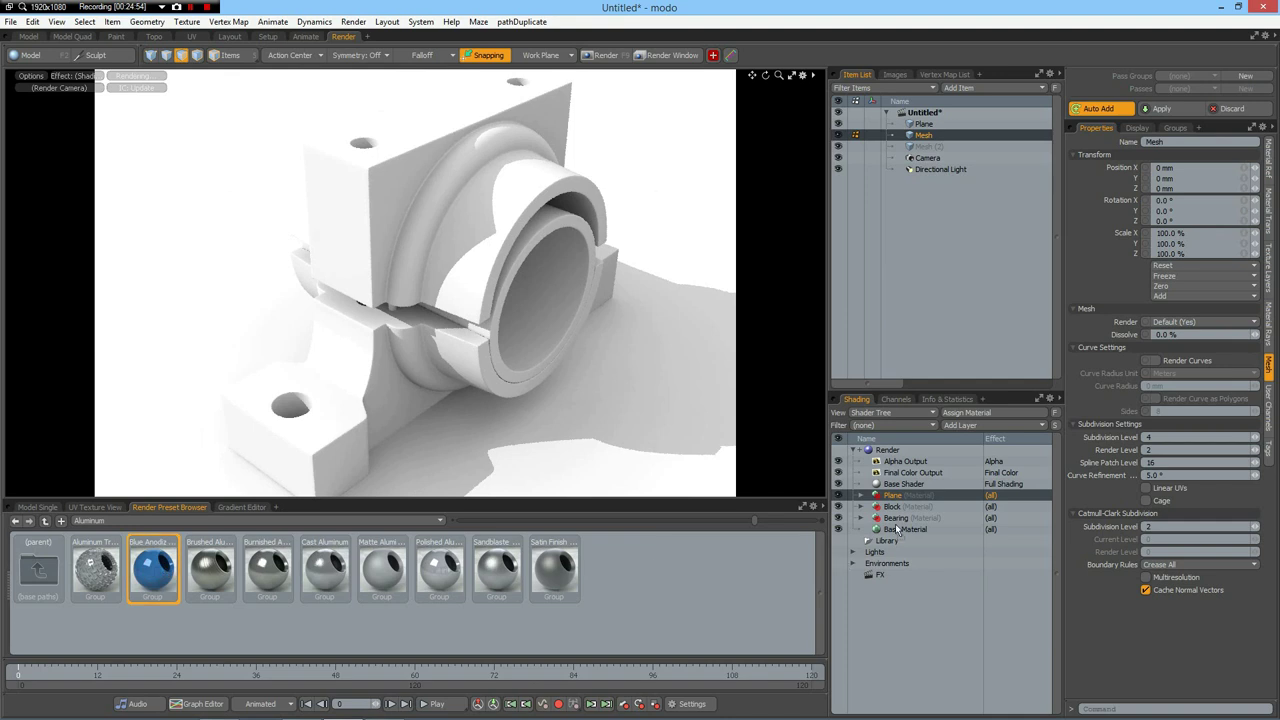
pyautogui.moveTo(897, 530); pyautogui.dragTo(890, 496)
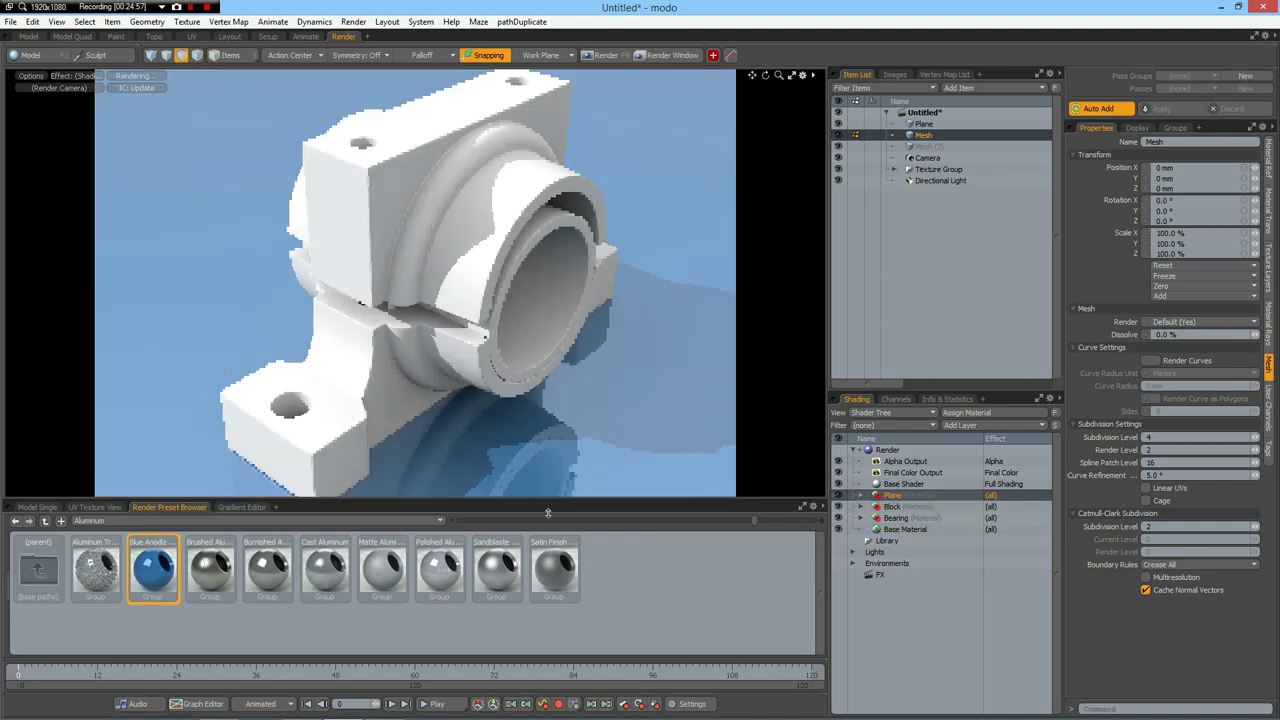
pyautogui.doubleClick(36, 572)
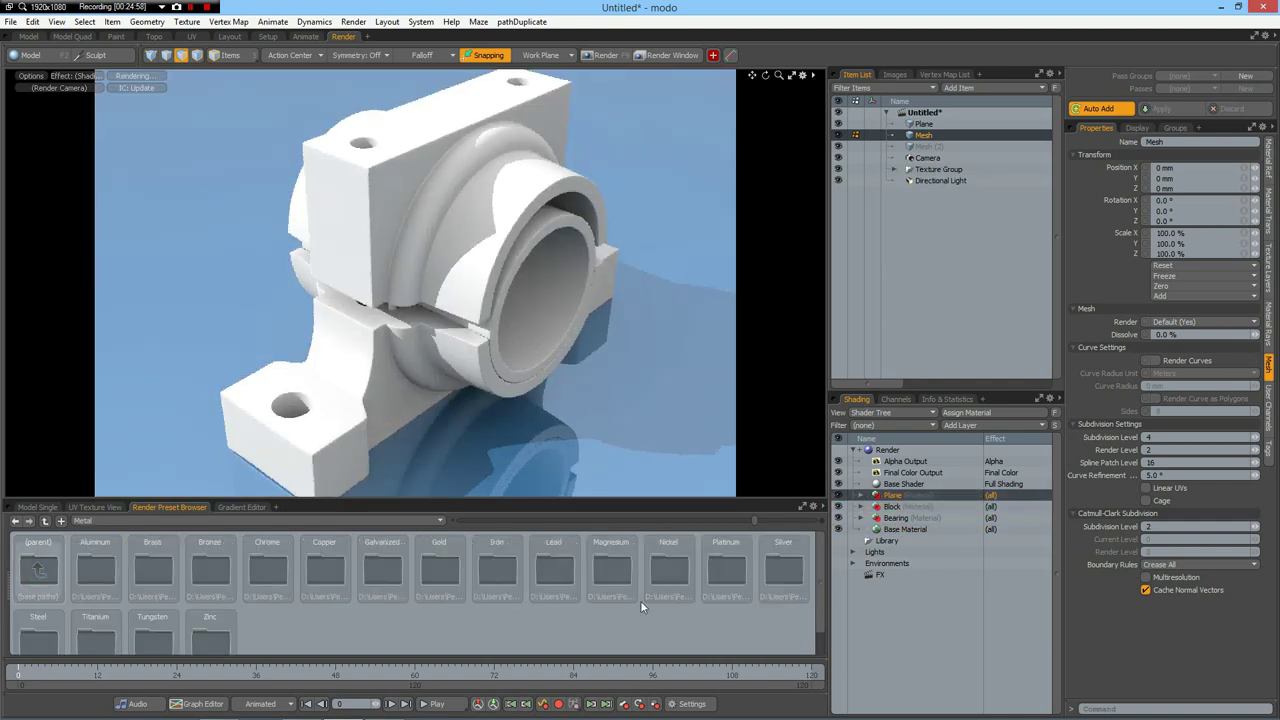
pyautogui.doubleClick(560, 573)
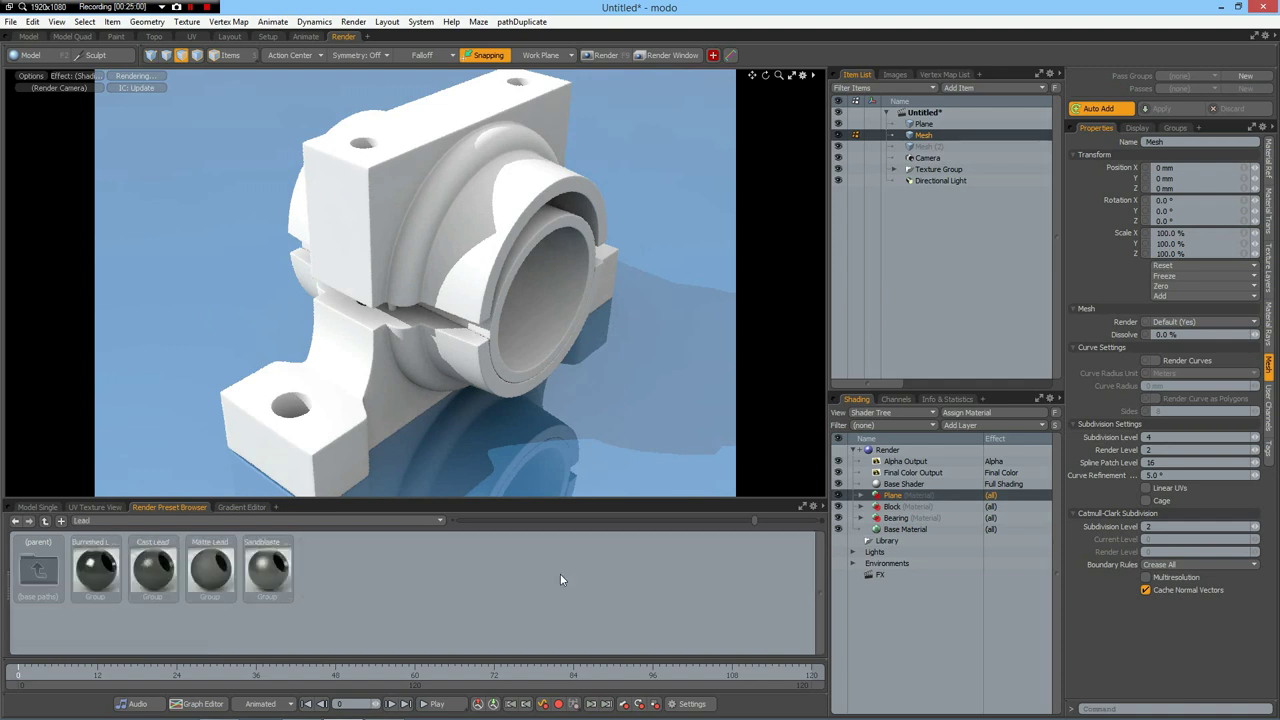
pyautogui.doubleClick(210, 568)
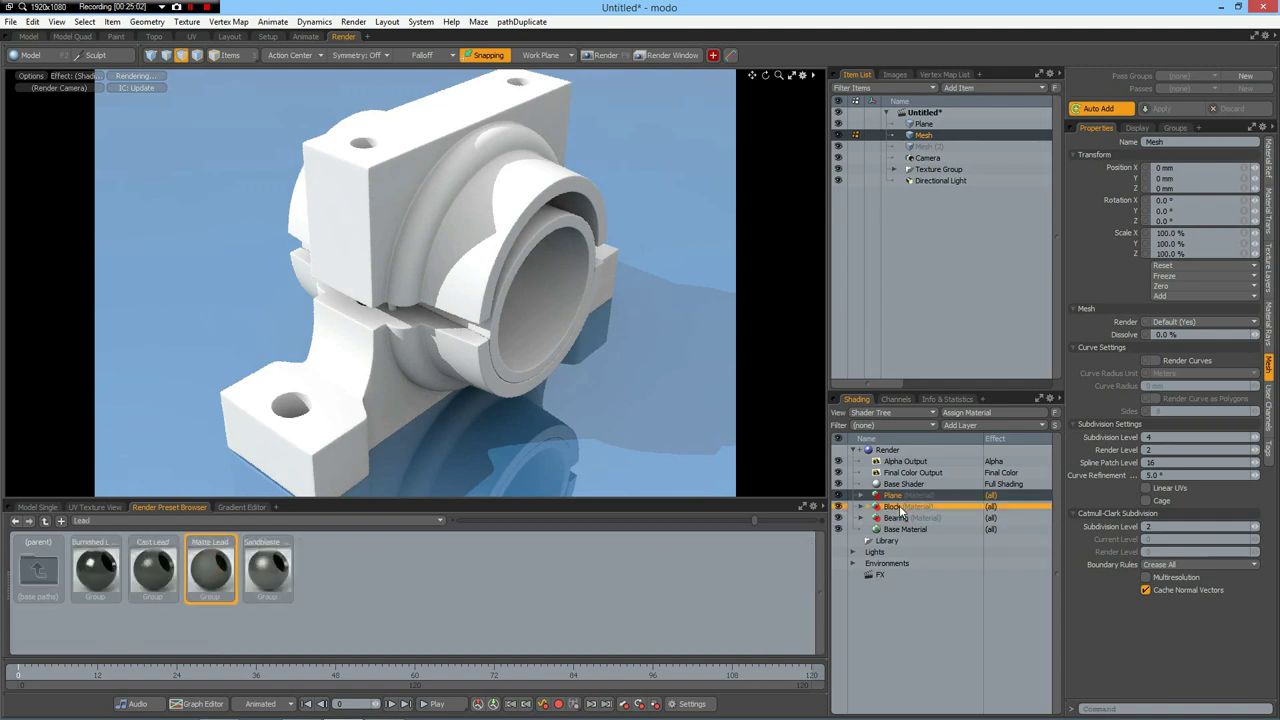
# - Apply the Polished Silver preset to the Bearing material
pyautogui.doubleClick(38, 570)
pyautogui.doubleClick(788, 570)
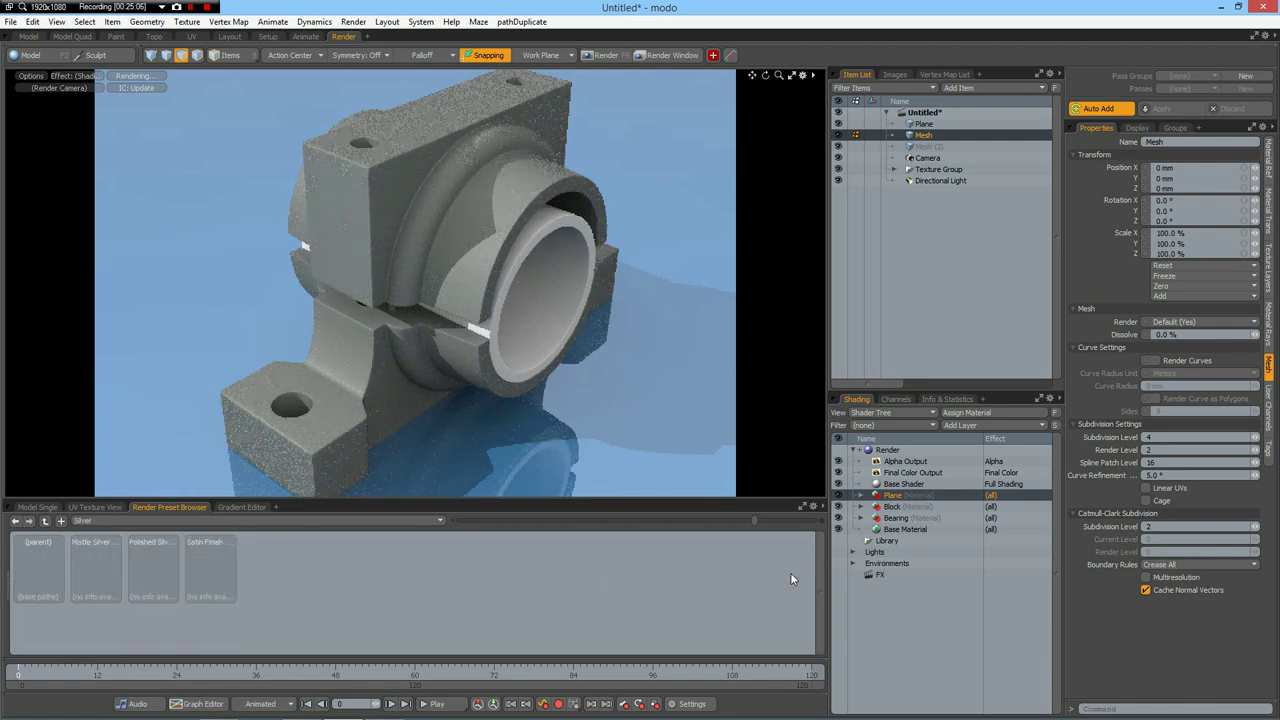
pyautogui.click(148, 570)
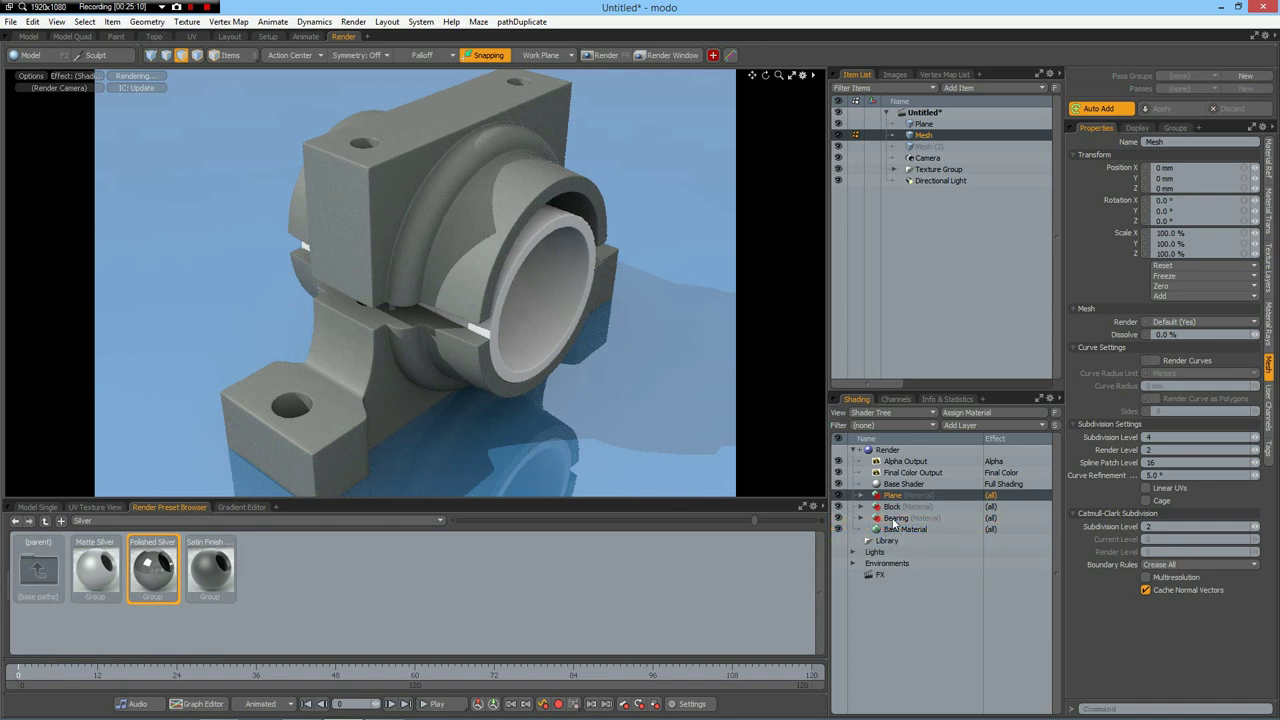
pyautogui.moveTo(896, 523); pyautogui.dragTo(896, 523)
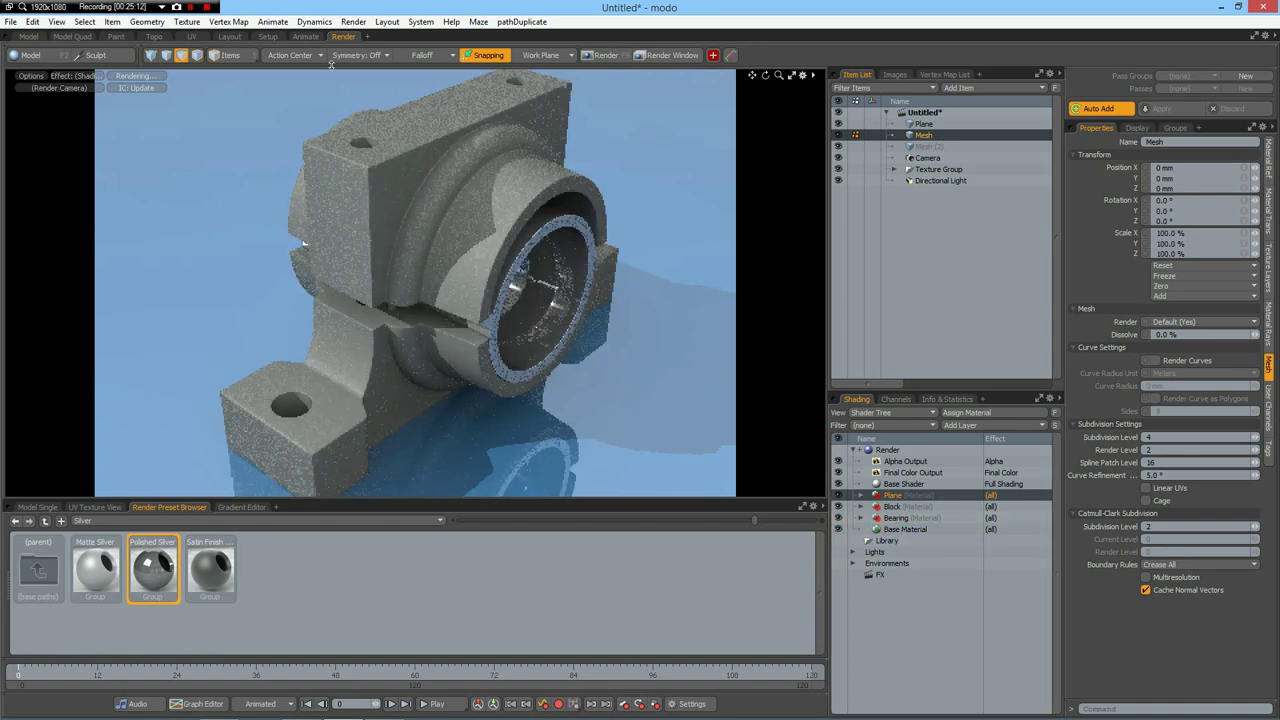
# - Apply the Studio Room 01 environment preset and check the bracket's lighting in the render preview
pyautogui.click(236, 36)
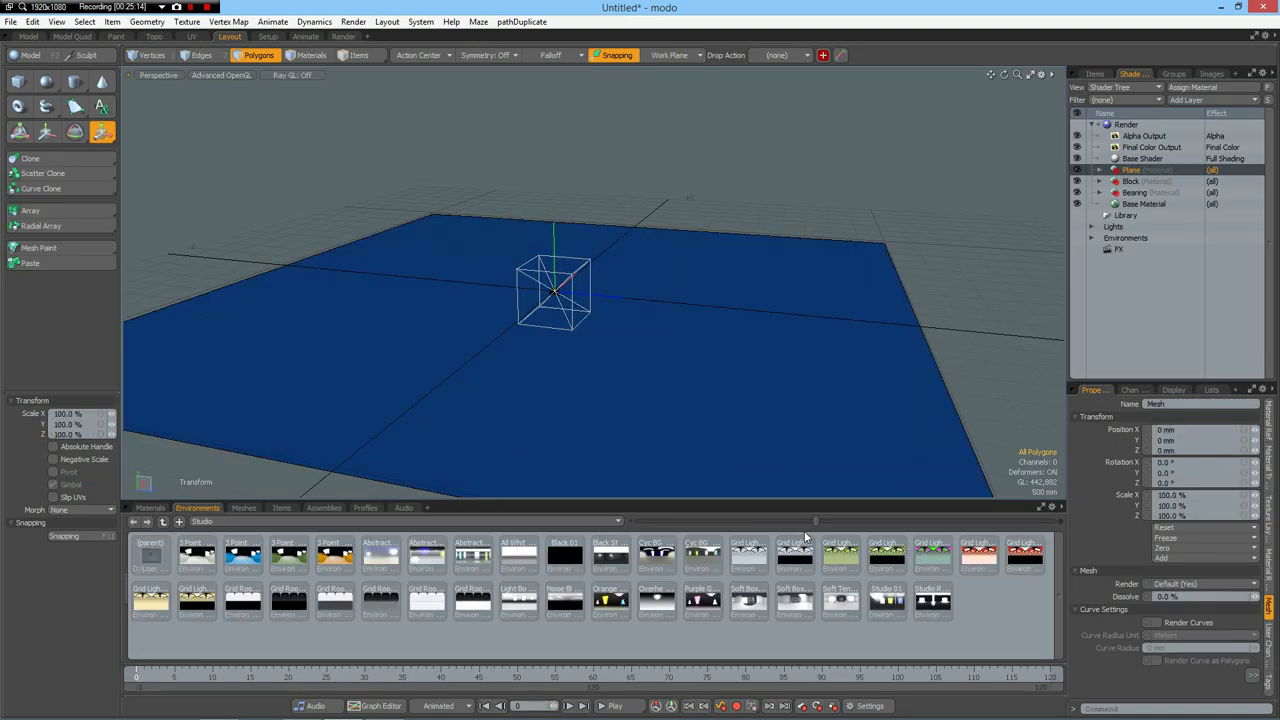
pyautogui.click(931, 603)
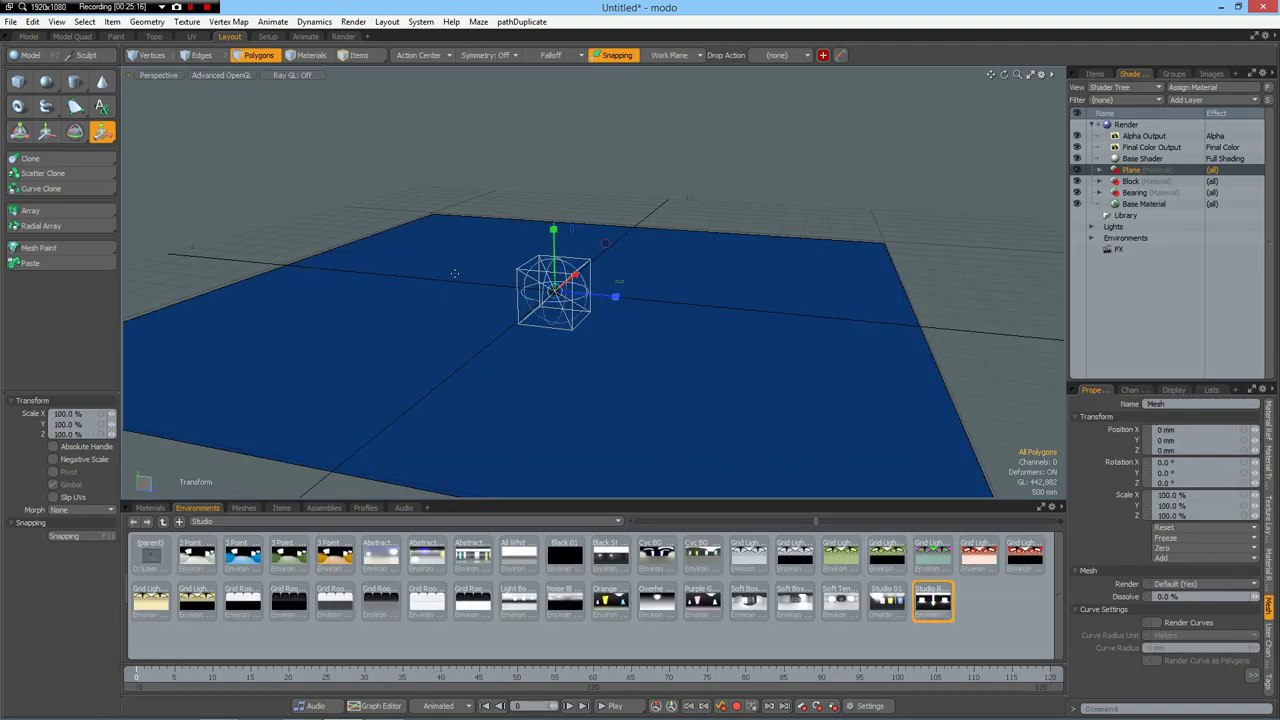
pyautogui.click(343, 36)
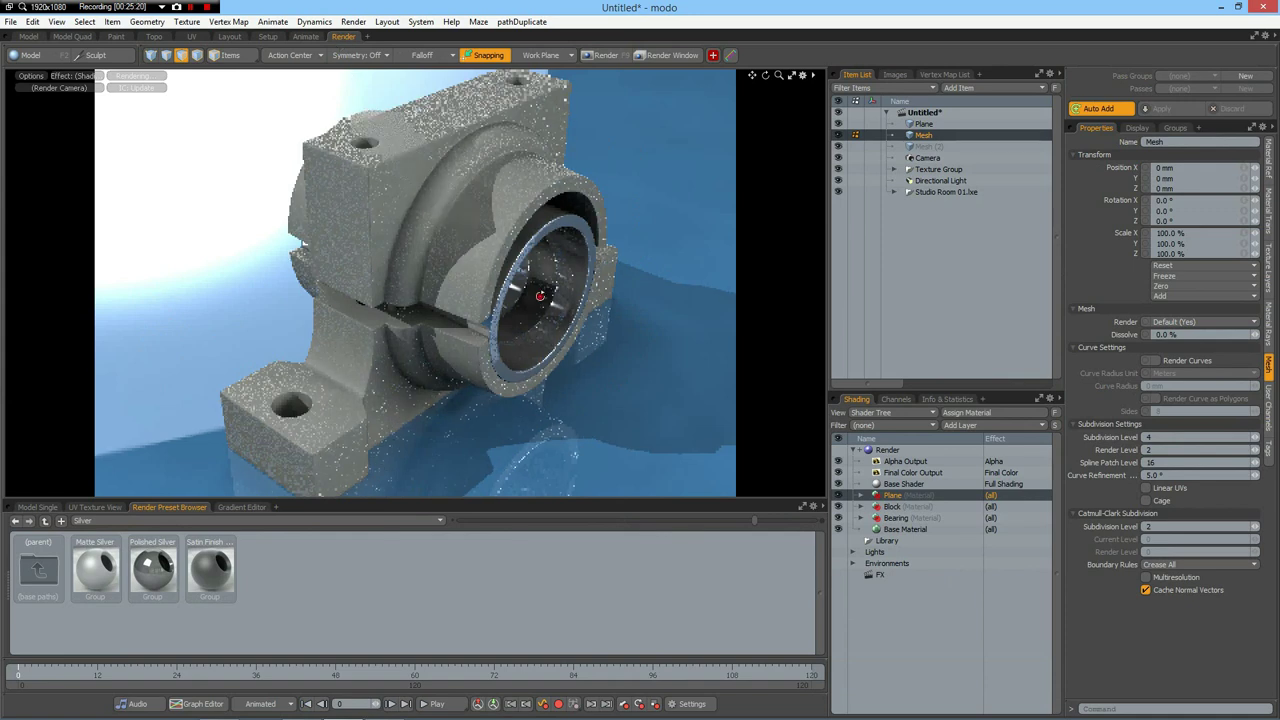
pyautogui.keyDown('alt'); pyautogui.moveTo(540, 296); pyautogui.dragTo(540, 281); pyautogui.keyUp('alt')
pyautogui.keyDown('alt'); pyautogui.moveTo(530, 295); pyautogui.dragTo(542, 308); pyautogui.keyUp('alt')
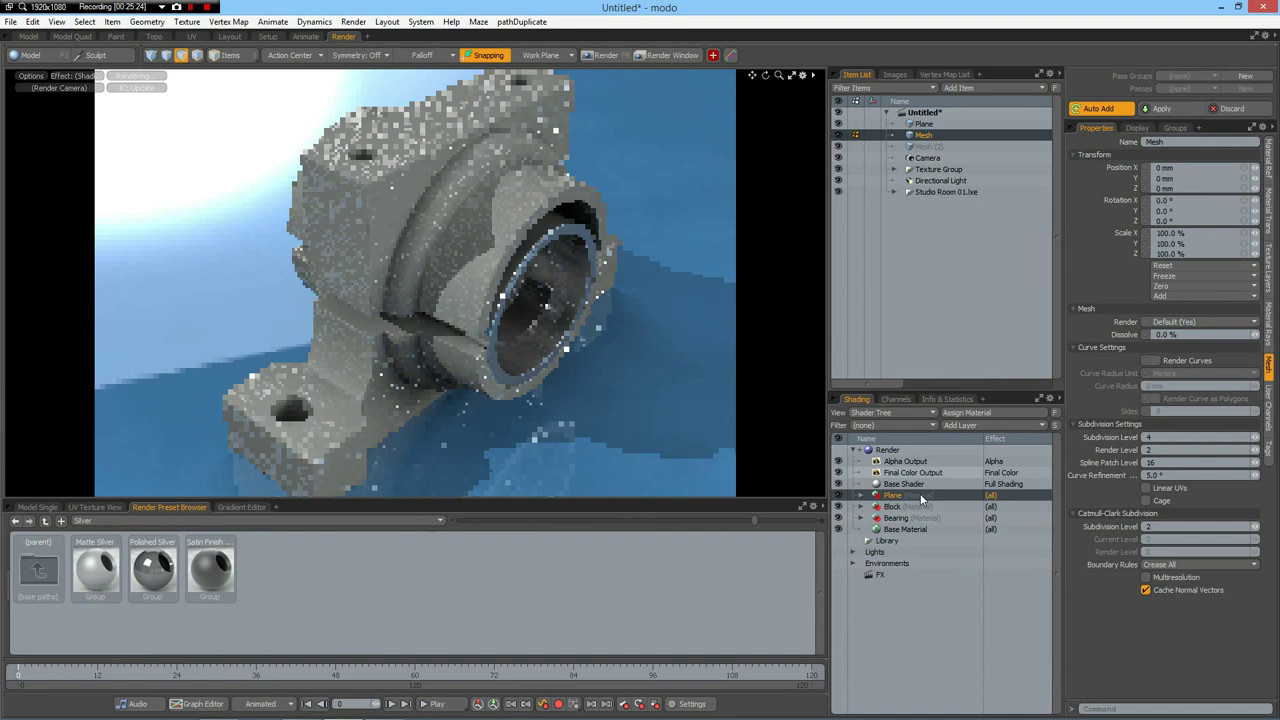
# - Set the render frame size to 1280 pixels wide and 720 pixels high
pyautogui.click(905, 450)
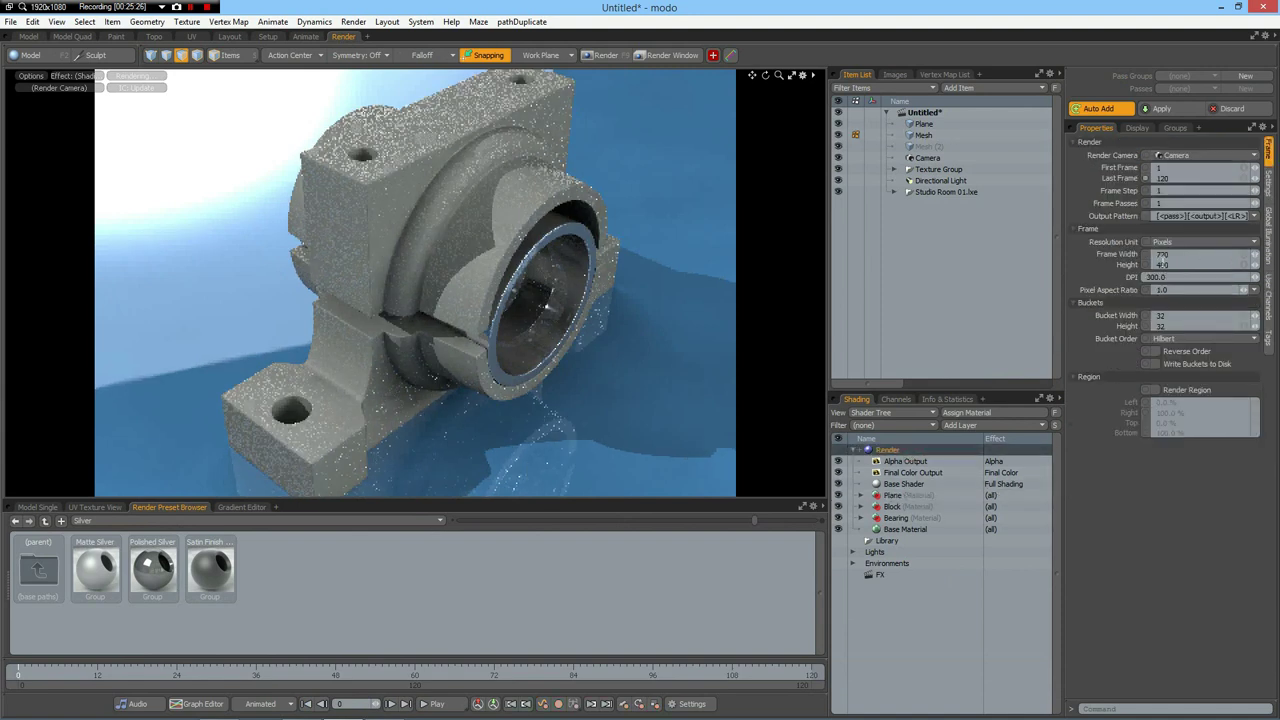
pyautogui.click(1177, 266)
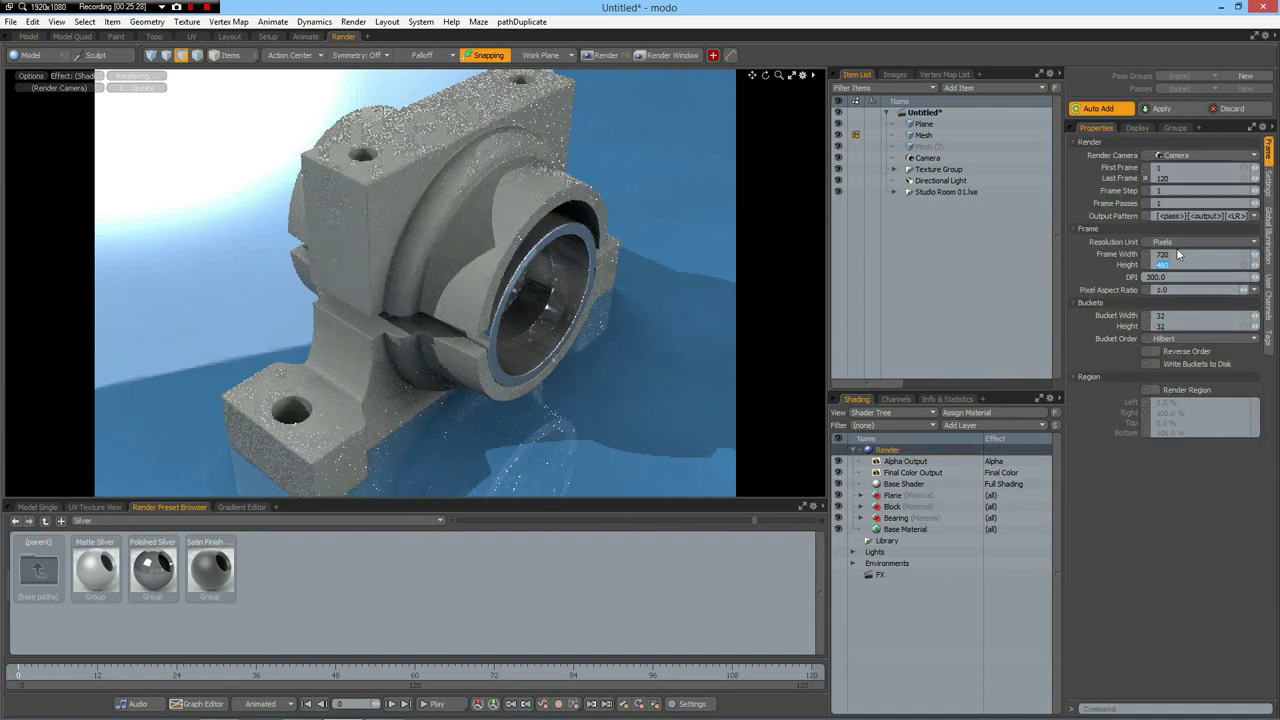
pyautogui.click(1173, 256)
pyautogui.write('1280')
pyautogui.press('Tab')
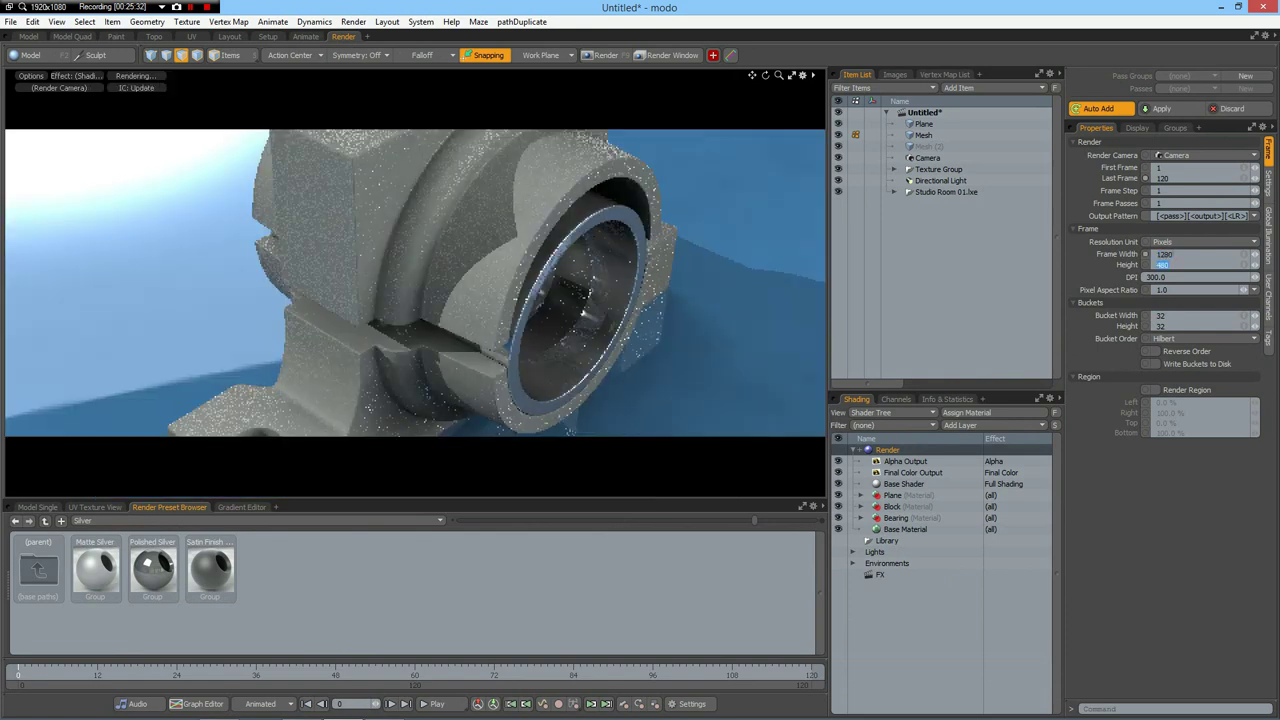
pyautogui.write('720')
# - Set the bracket mesh's subdivision render level to 4
pyautogui.click(918, 136)
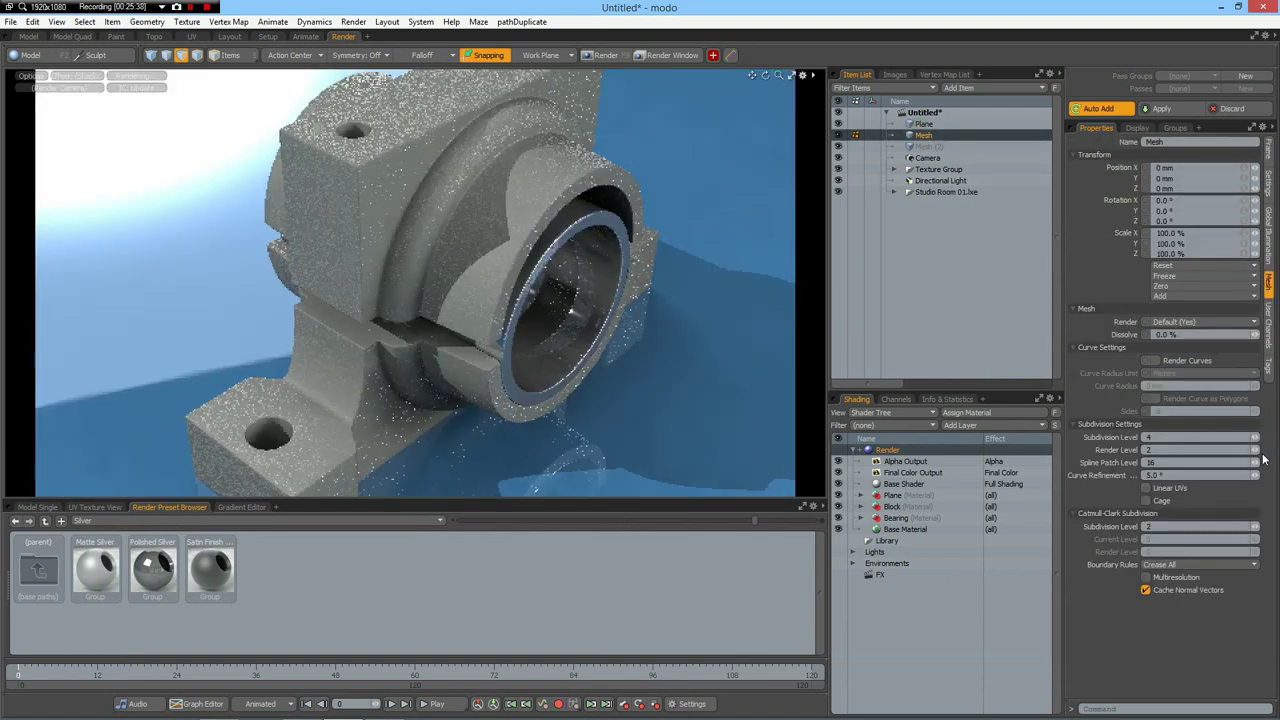
pyautogui.click(1257, 451)
pyautogui.click(1257, 451)
# - Reframe the bracket in the render preview and replace the environment with the Overhead Spotlight 01 preset
pyautogui.keyDown('alt'); pyautogui.moveTo(616, 382); pyautogui.dragTo(610, 322); pyautogui.keyUp('alt')
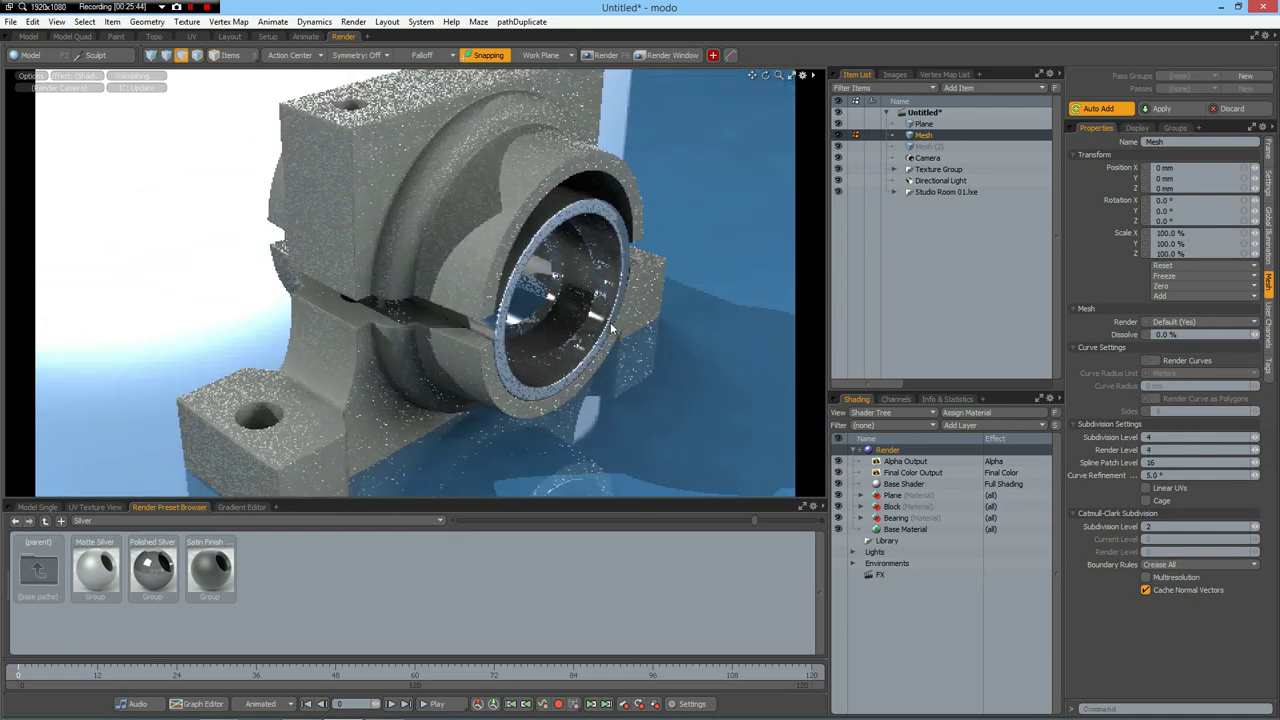
pyautogui.moveTo(612, 328)
pyautogui.keyDown('alt'); pyautogui.mouseDown()
pyautogui.moveTo(597, 328)
pyautogui.moveTo(600, 343)
pyautogui.mouseUp(); pyautogui.keyUp('alt')
pyautogui.click(229, 36)
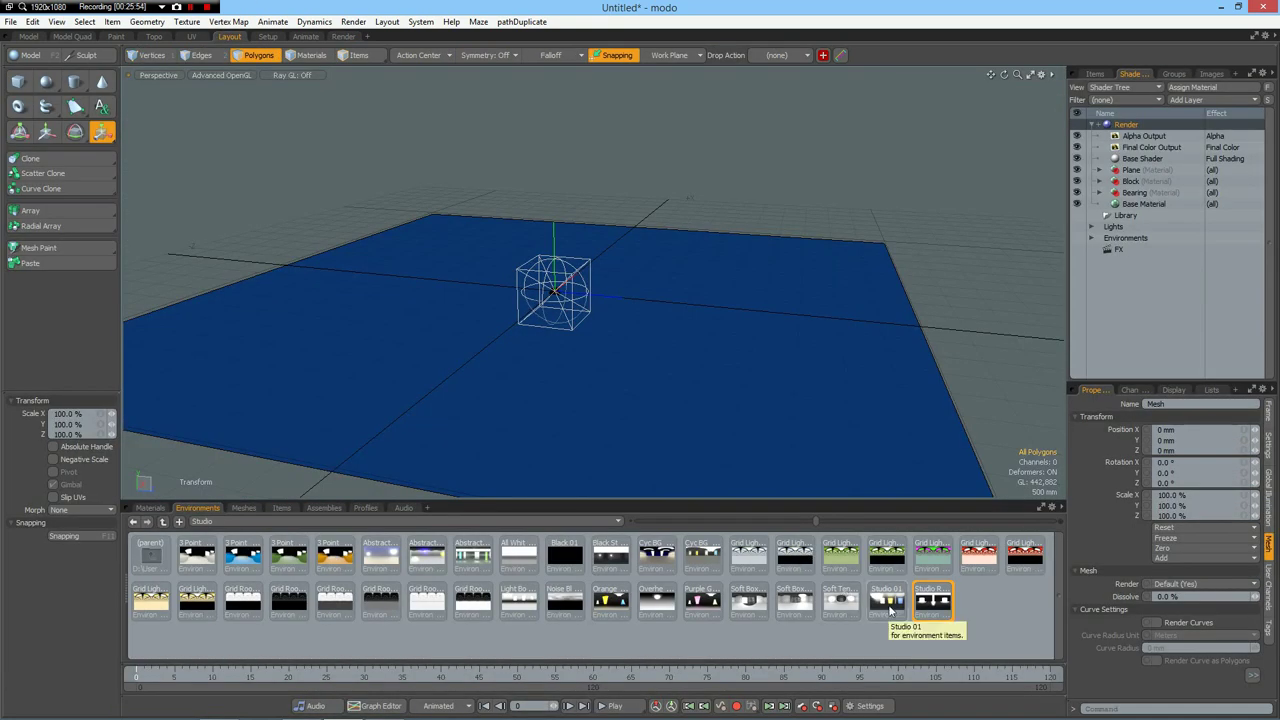
pyautogui.click(653, 603)
pyautogui.click(344, 36)
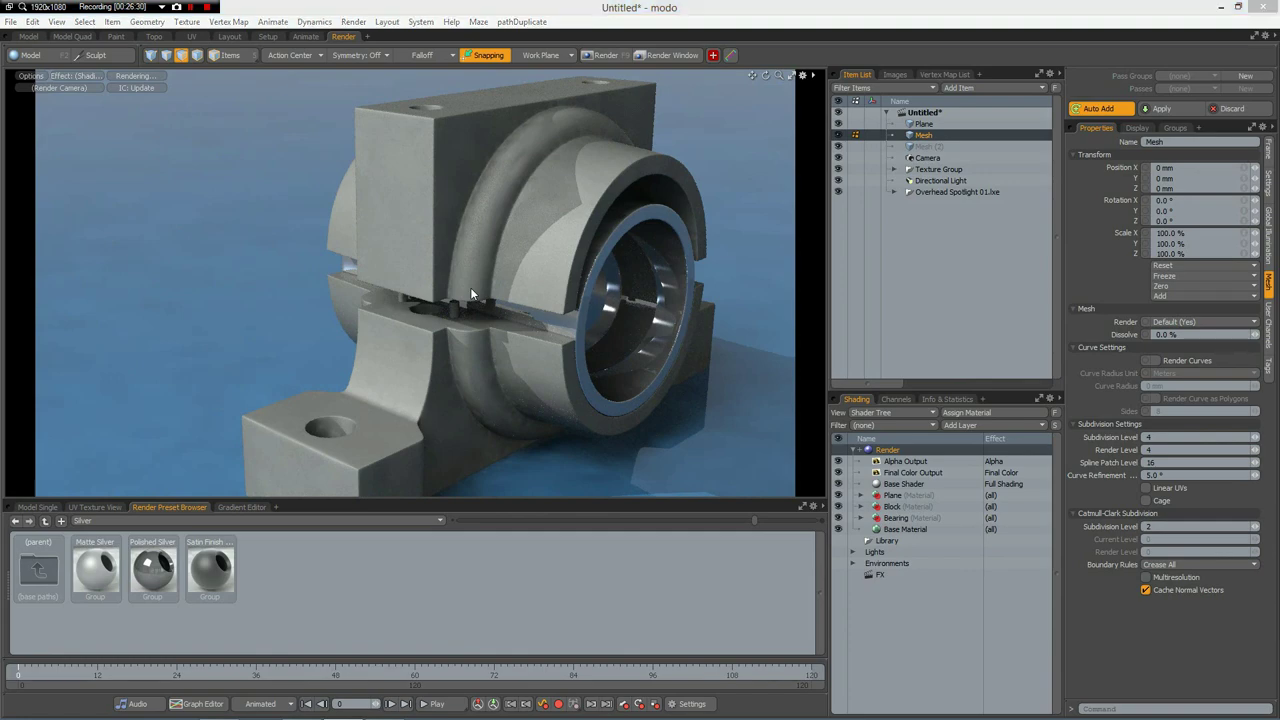
# - Render the final image of the bracket and compare it with the reference sketch in the browser
pyautogui.press('F9')
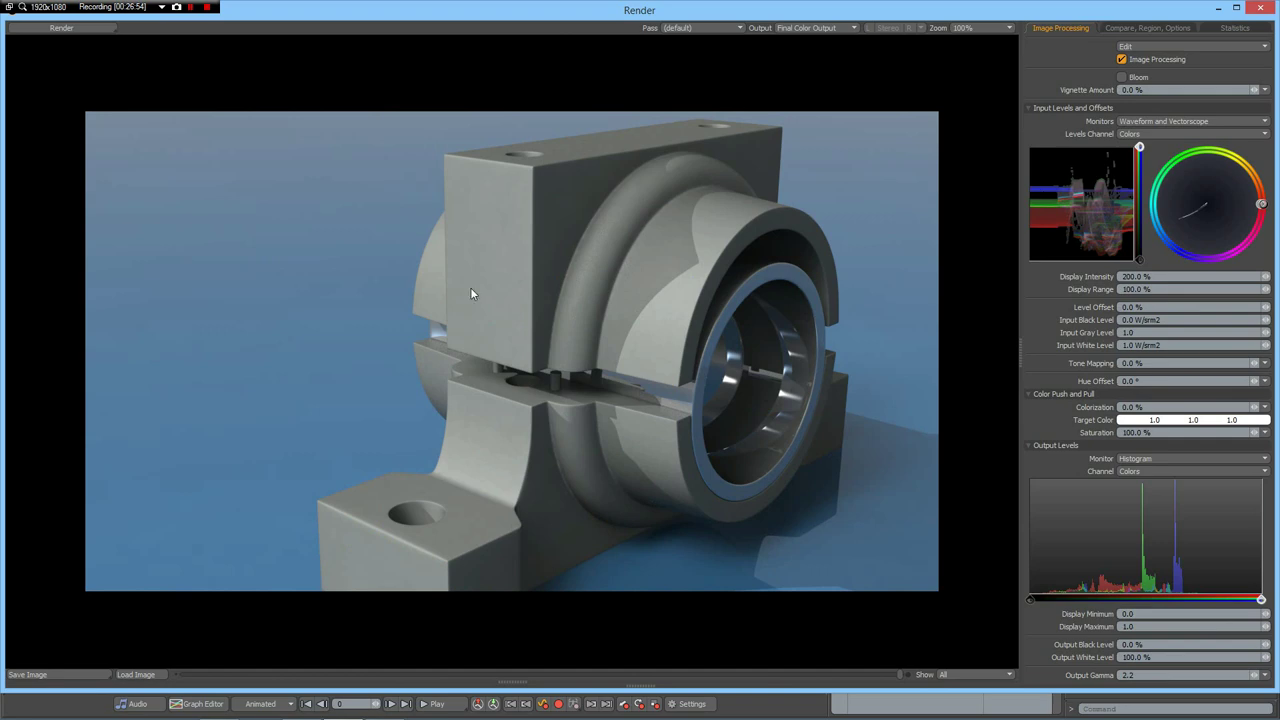
pyautogui.hotkey('alt', 'Tab')
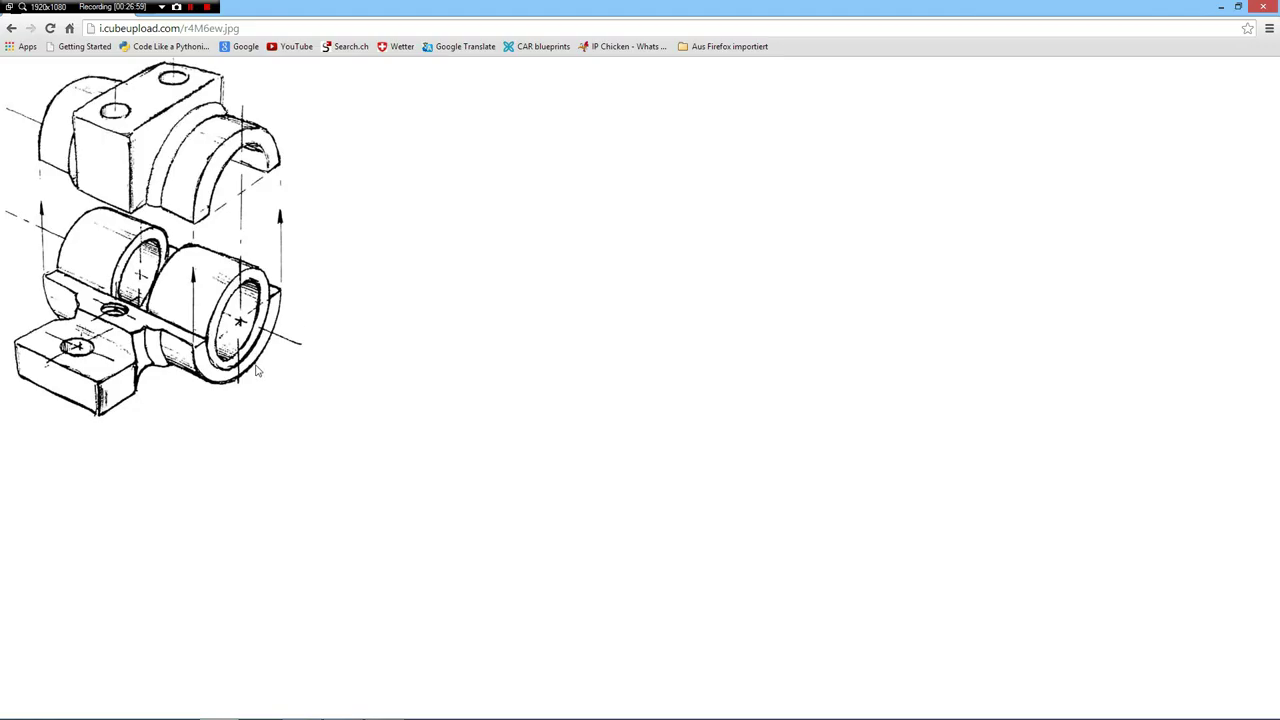
pyautogui.hotkey('alt', 'Tab')
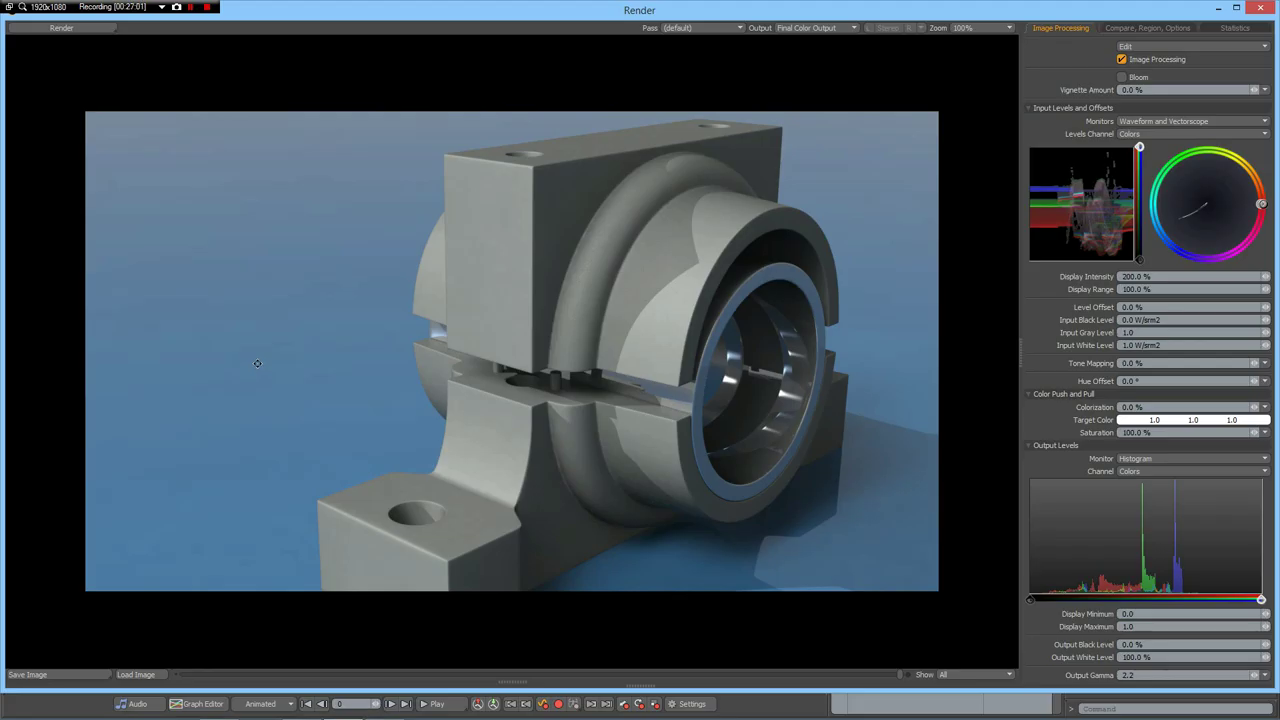